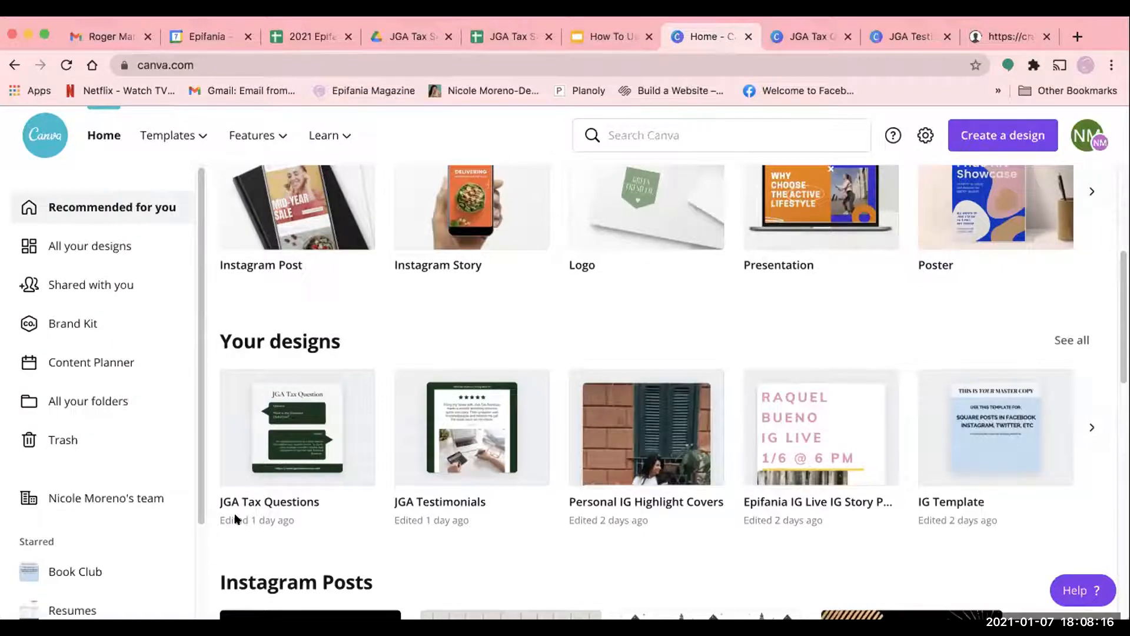
# - Look over the home page's design types, then open the collection of all your designs and browse it
pyautogui.scroll(2, 393, 475)
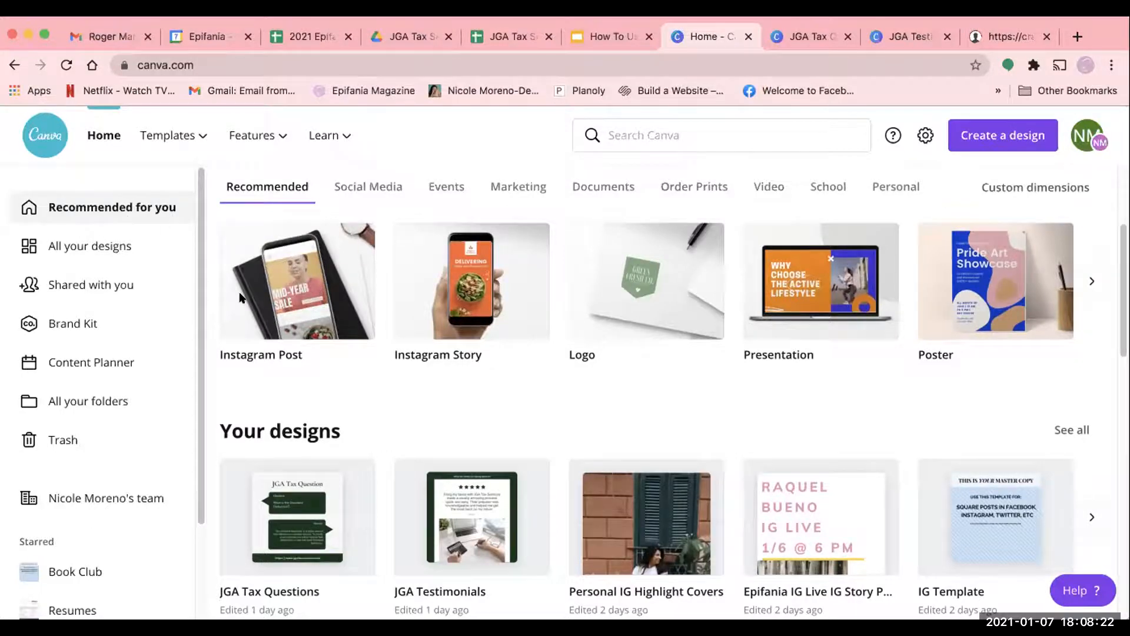
pyautogui.scroll(3, 568, 413)
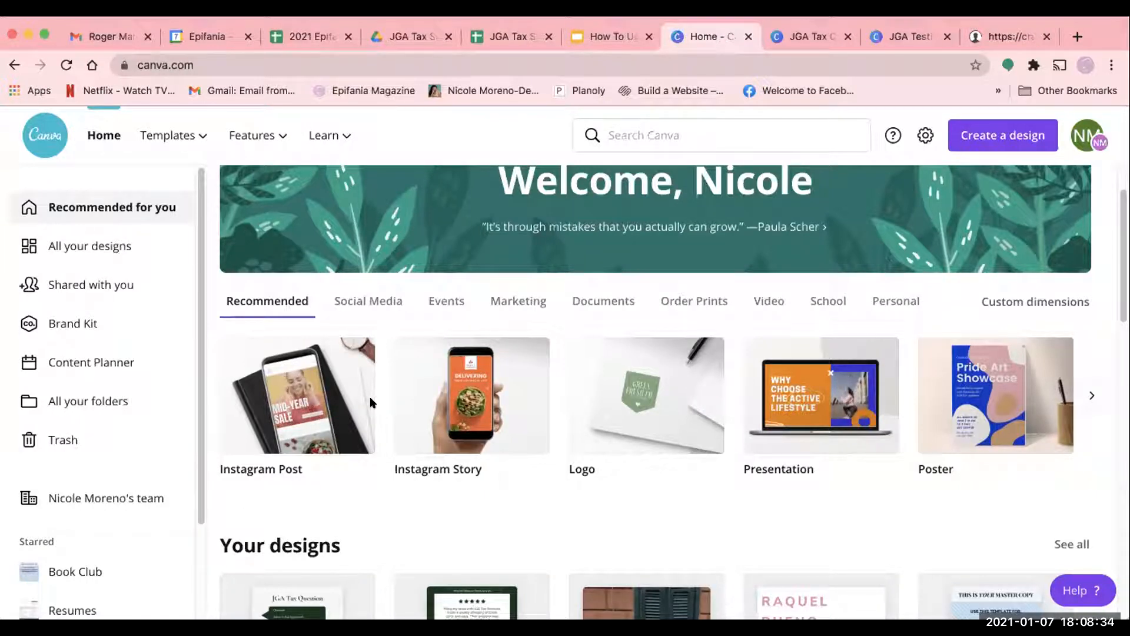
pyautogui.scroll(-2, 329, 506)
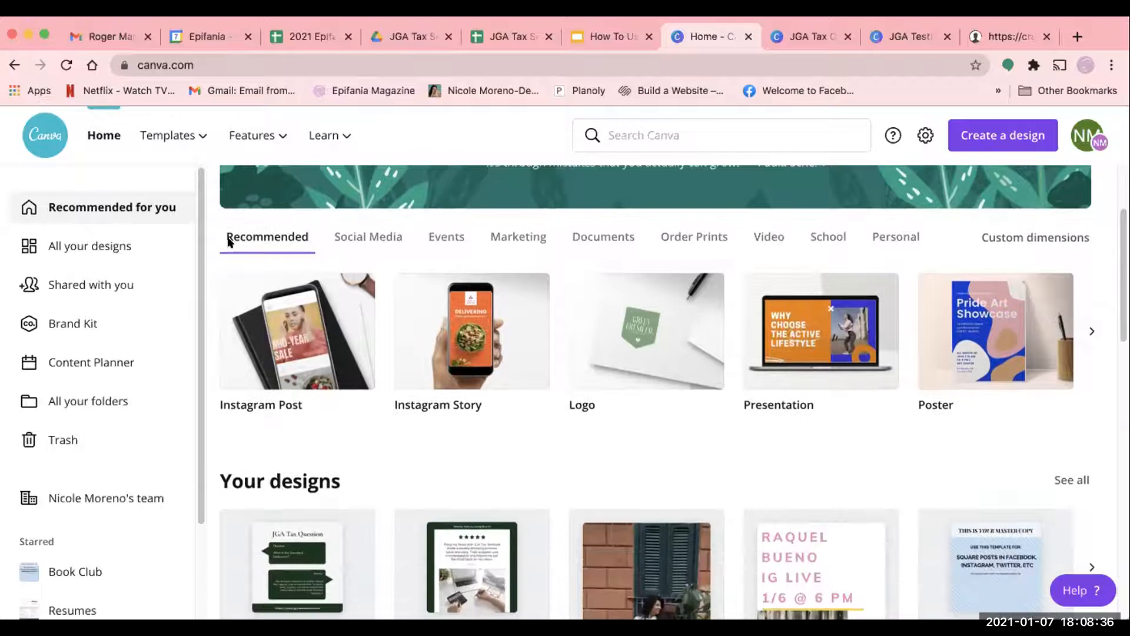
pyautogui.click(98, 245)
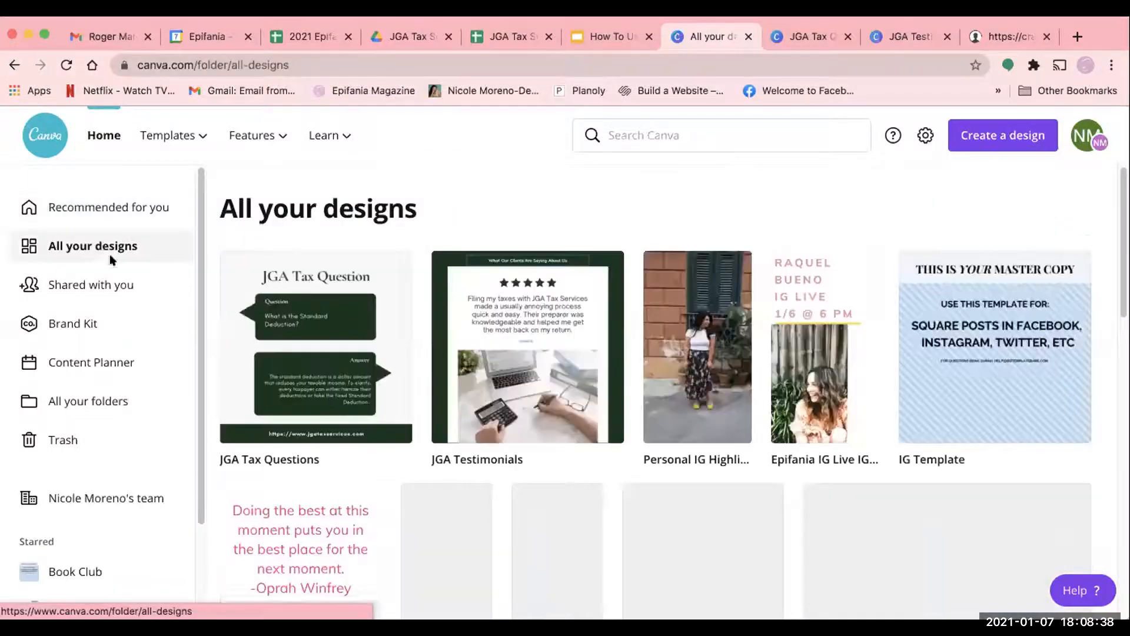
pyautogui.scroll(-15, 695, 490)
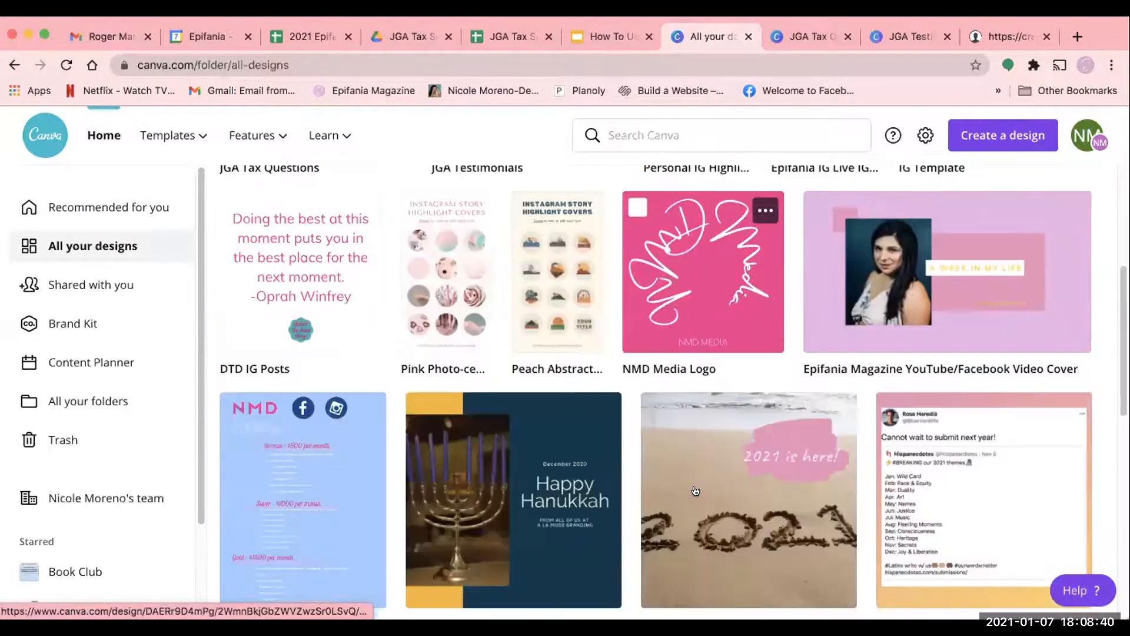
pyautogui.scroll(-3, 695, 490)
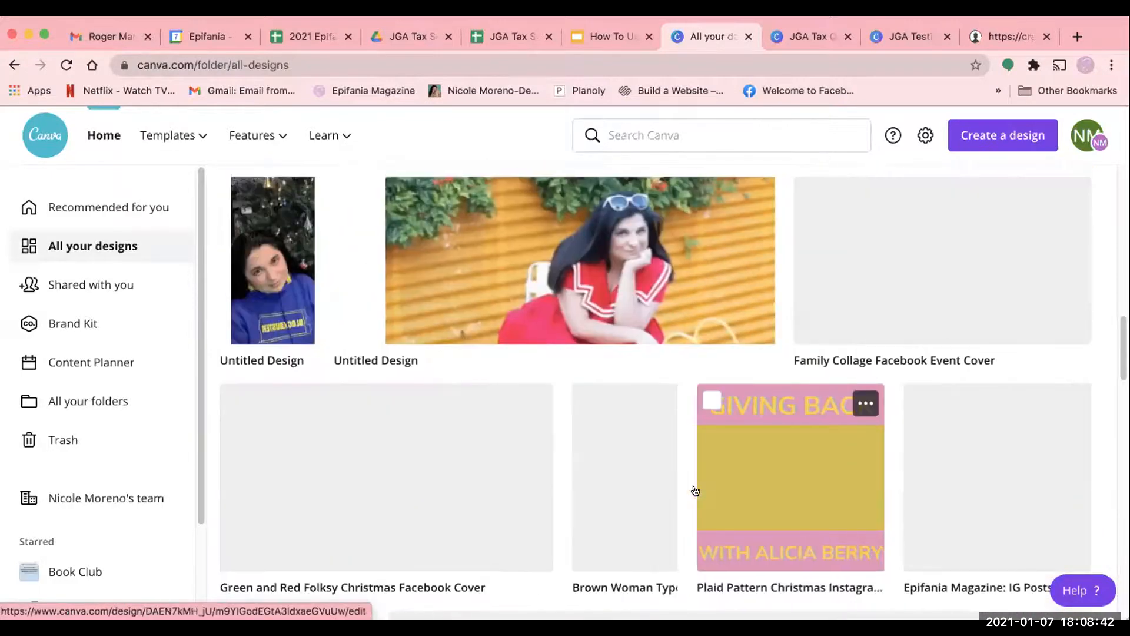
pyautogui.scroll(5, 694, 492)
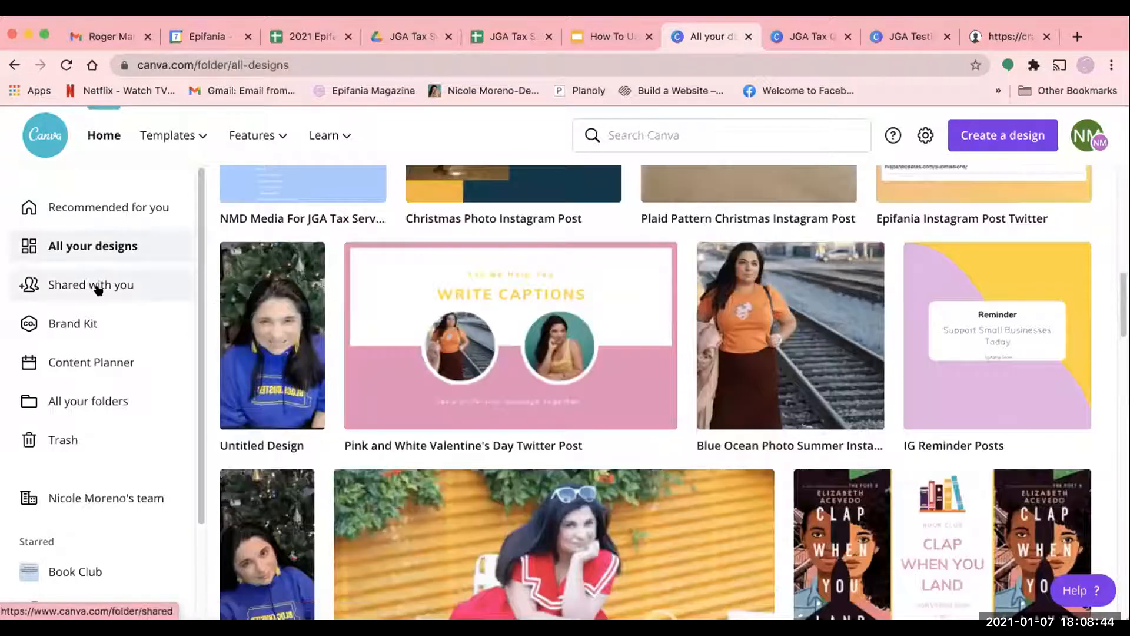
# - Open the designs shared with you and browse the whole collection
pyautogui.click(98, 286)
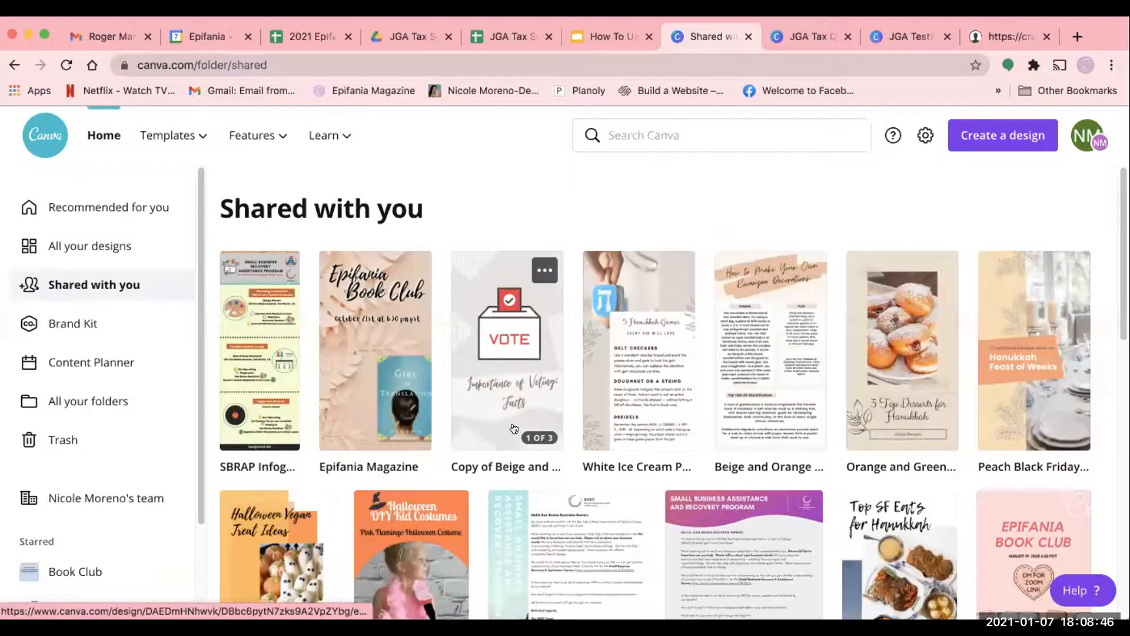
pyautogui.scroll(-10, 514, 428)
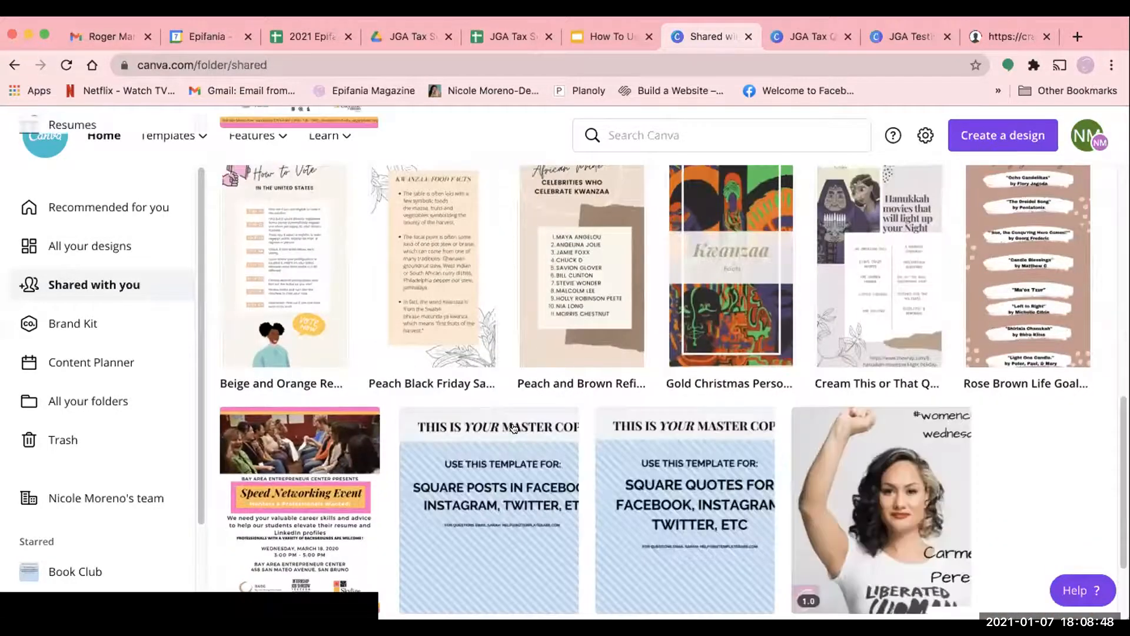
pyautogui.scroll(-3, 514, 428)
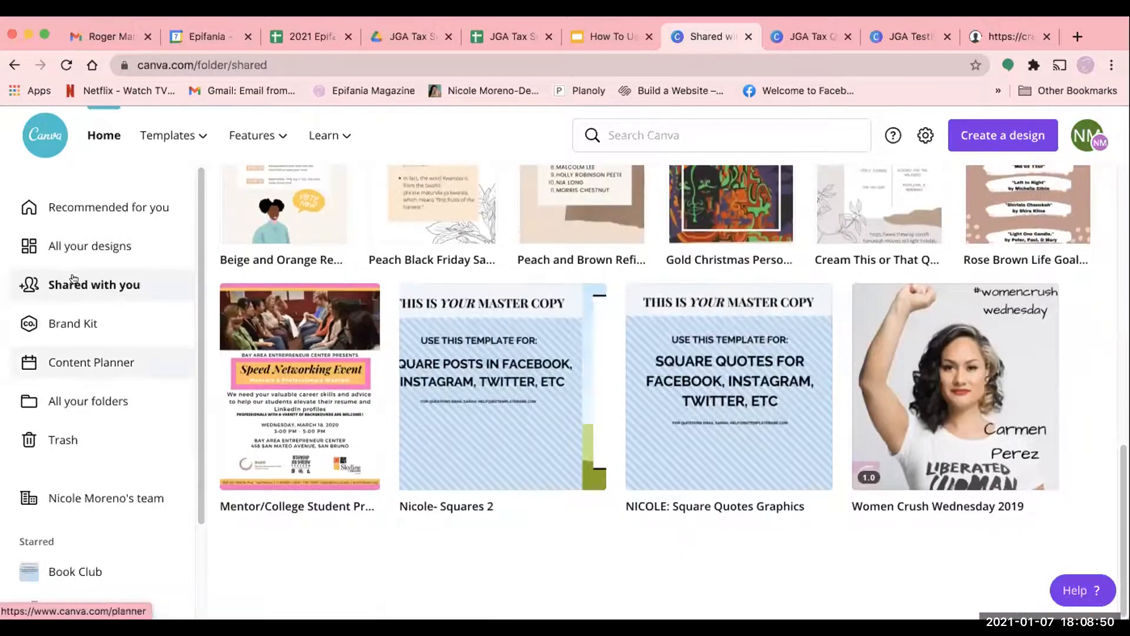
pyautogui.scroll(12, 514, 453)
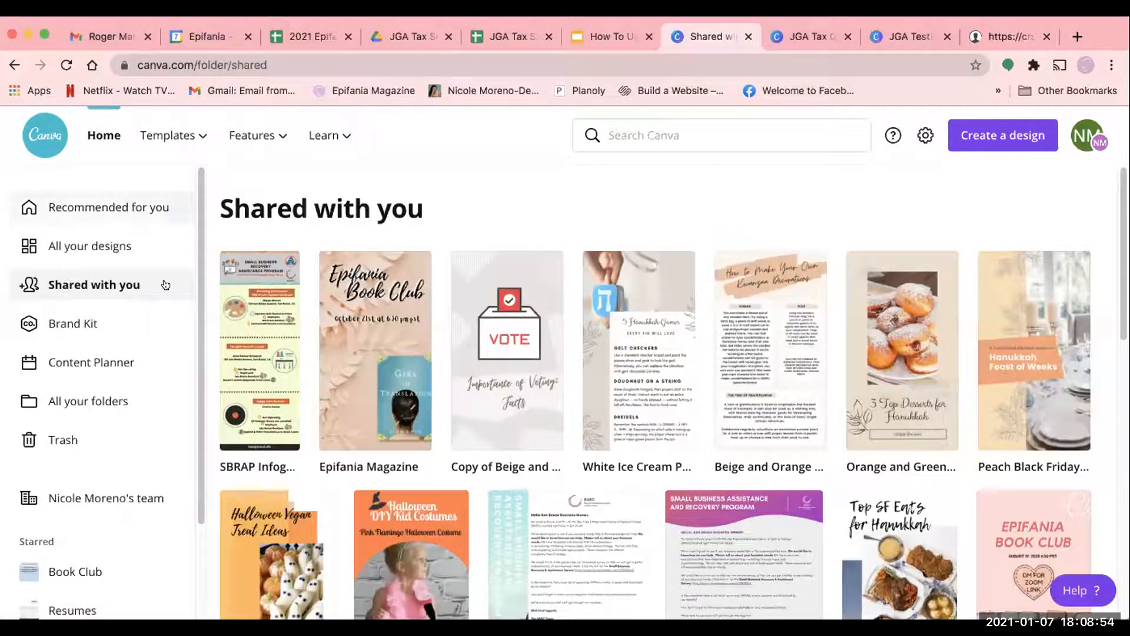
# - Open the Brand Kit and look over its brand logos, brand colors and brand fonts
pyautogui.click(68, 323)
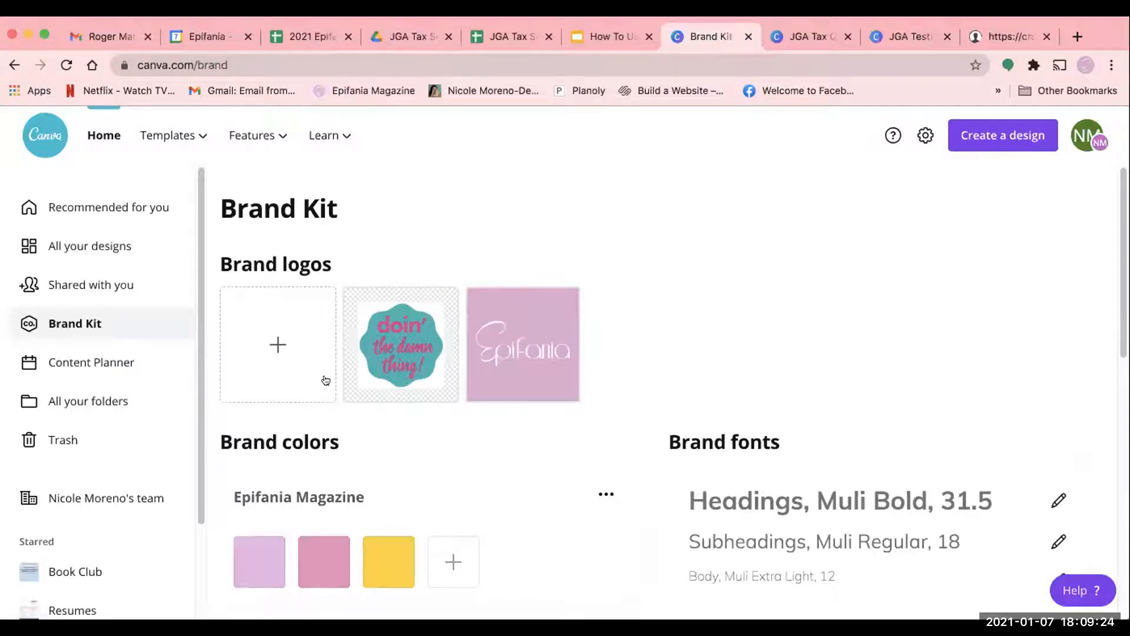
pyautogui.scroll(-3, 325, 380)
pyautogui.scroll(-2, 329, 483)
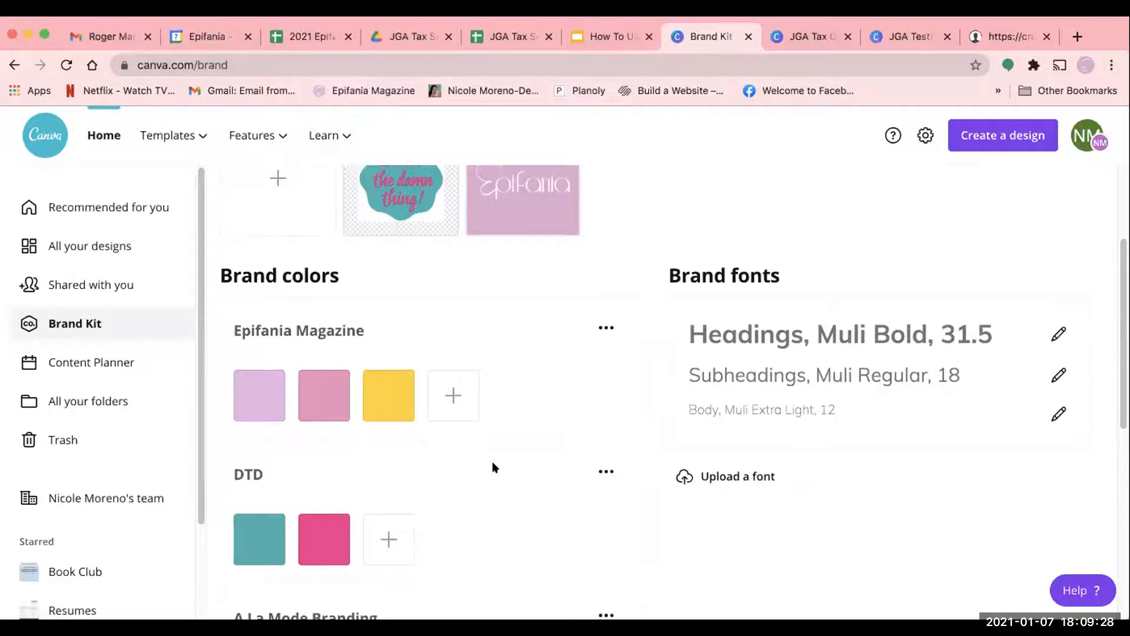
pyautogui.scroll(-5, 492, 467)
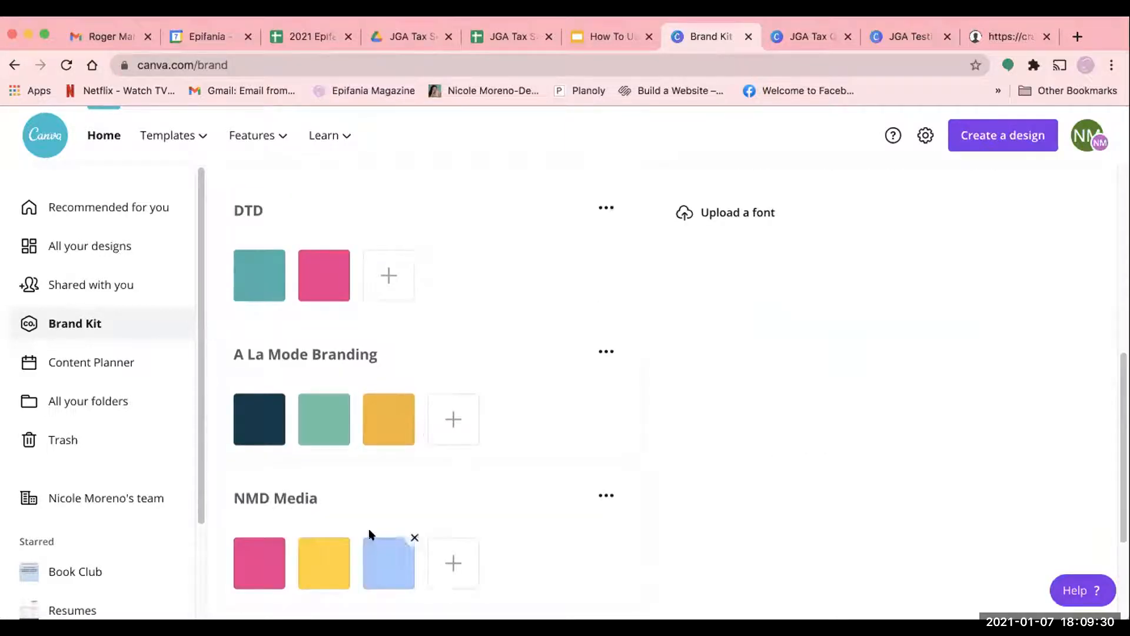
pyautogui.scroll(-3, 370, 534)
pyautogui.scroll(10, 370, 534)
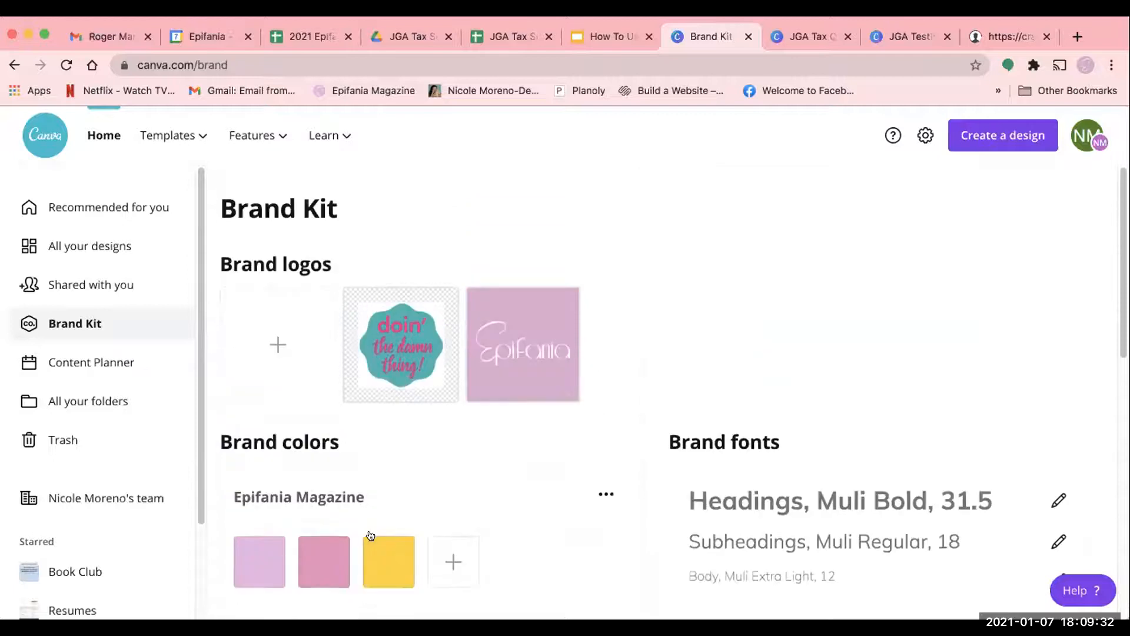
# - Examine the Brand Kit's color palettes one by one, from Epifania Magazine down to JGA Tax Services
pyautogui.scroll(-2, 370, 535)
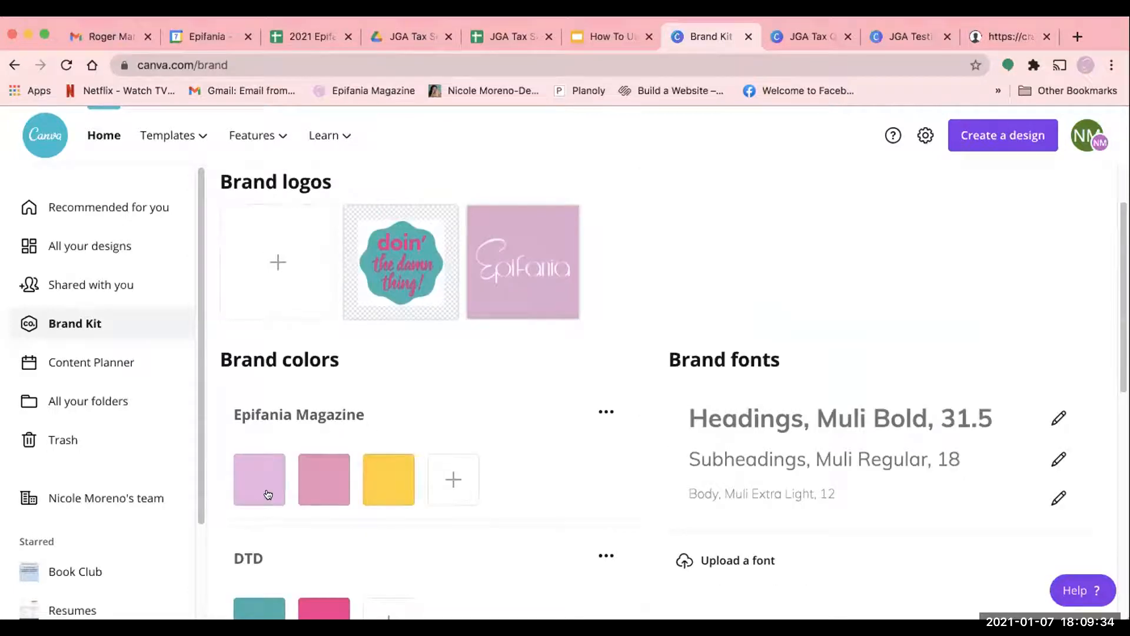
pyautogui.scroll(-2, 375, 498)
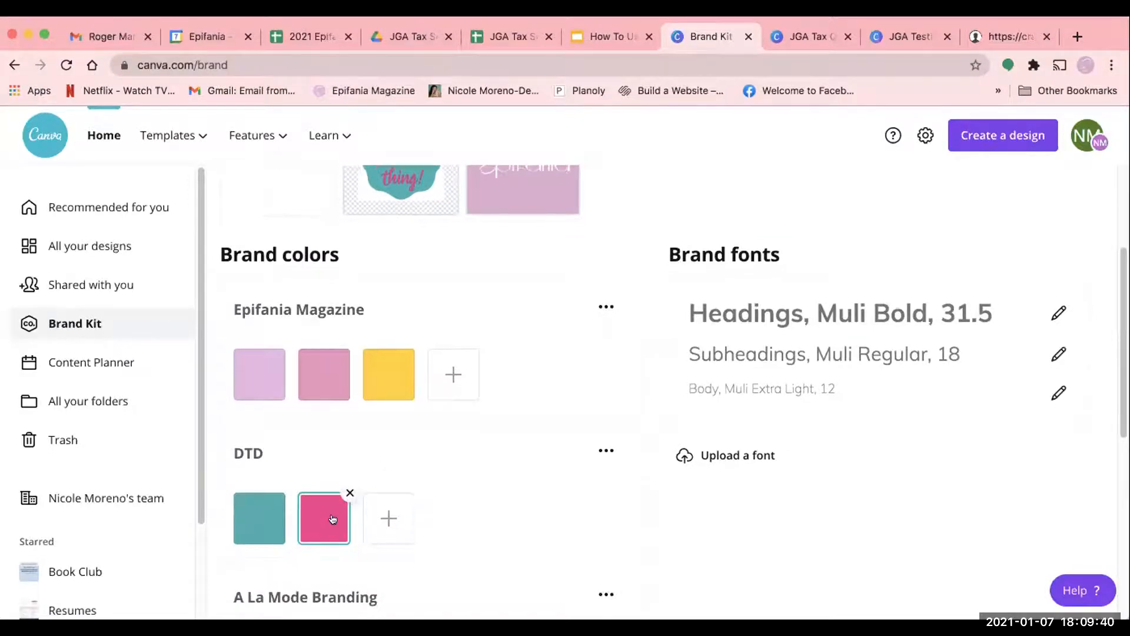
pyautogui.scroll(-3, 268, 538)
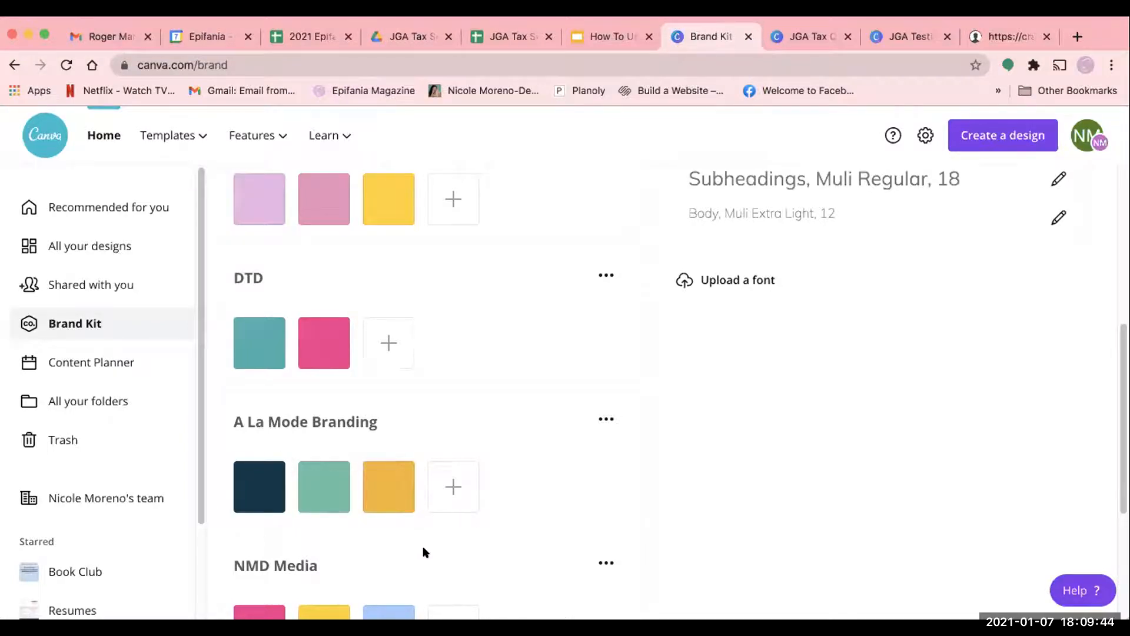
pyautogui.scroll(-4, 406, 550)
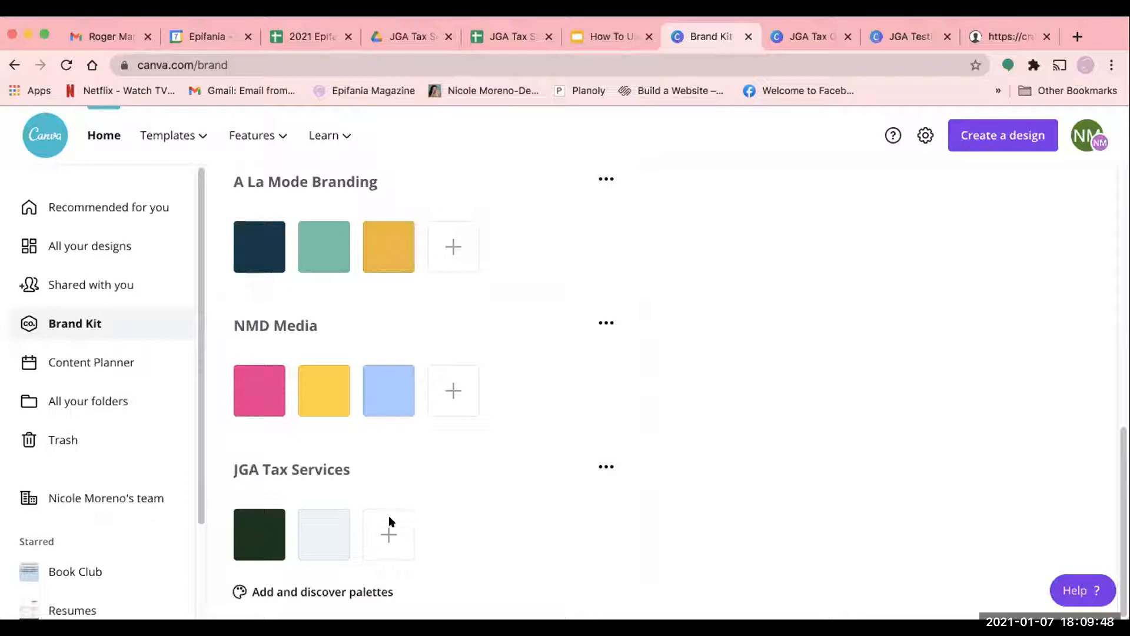
pyautogui.scroll(1, 348, 535)
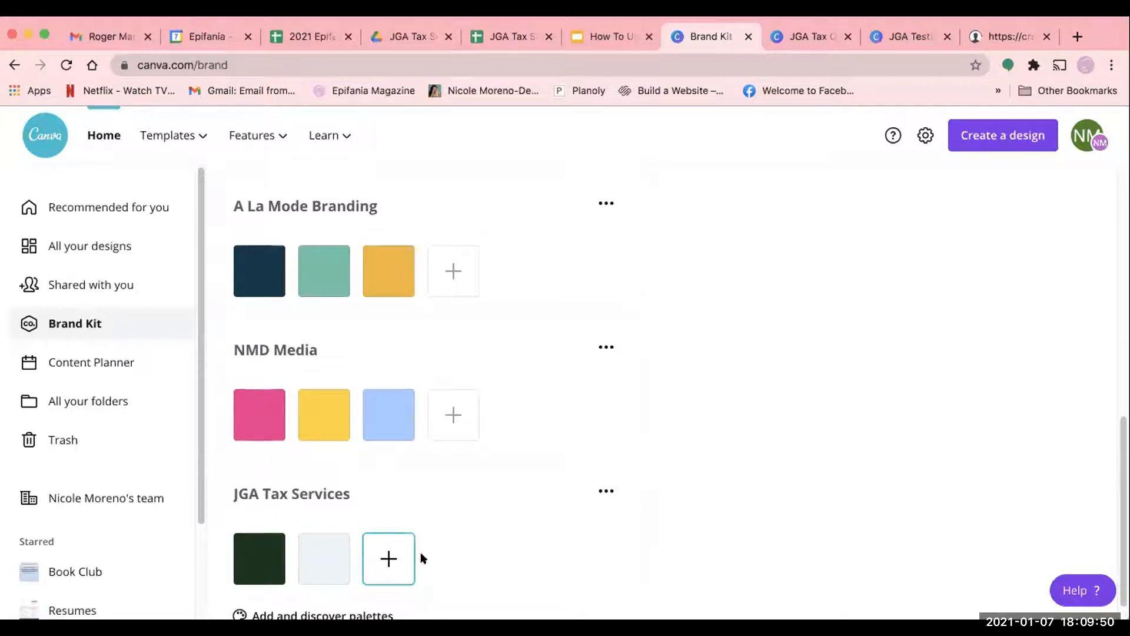
pyautogui.scroll(-1, 412, 552)
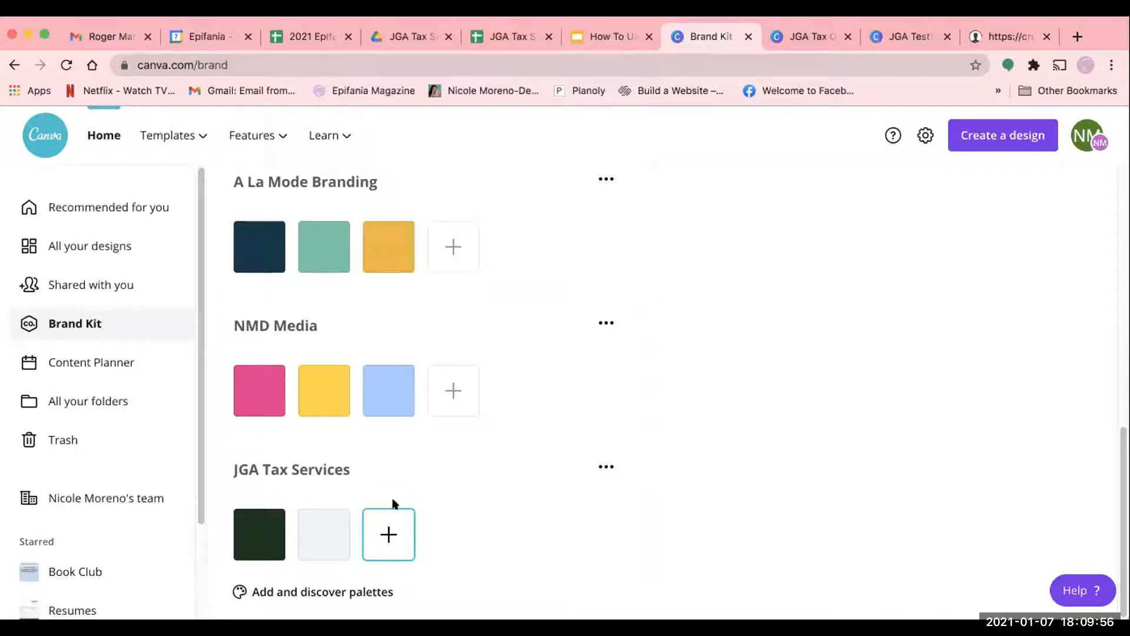
pyautogui.scroll(1, 388, 401)
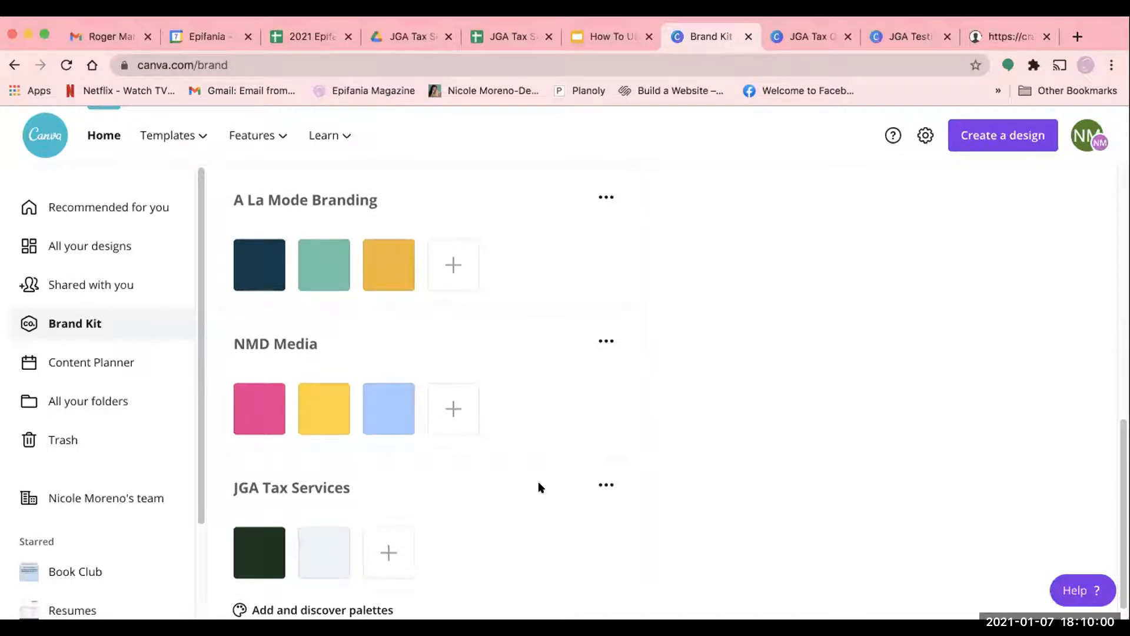
pyautogui.scroll(10, 535, 483)
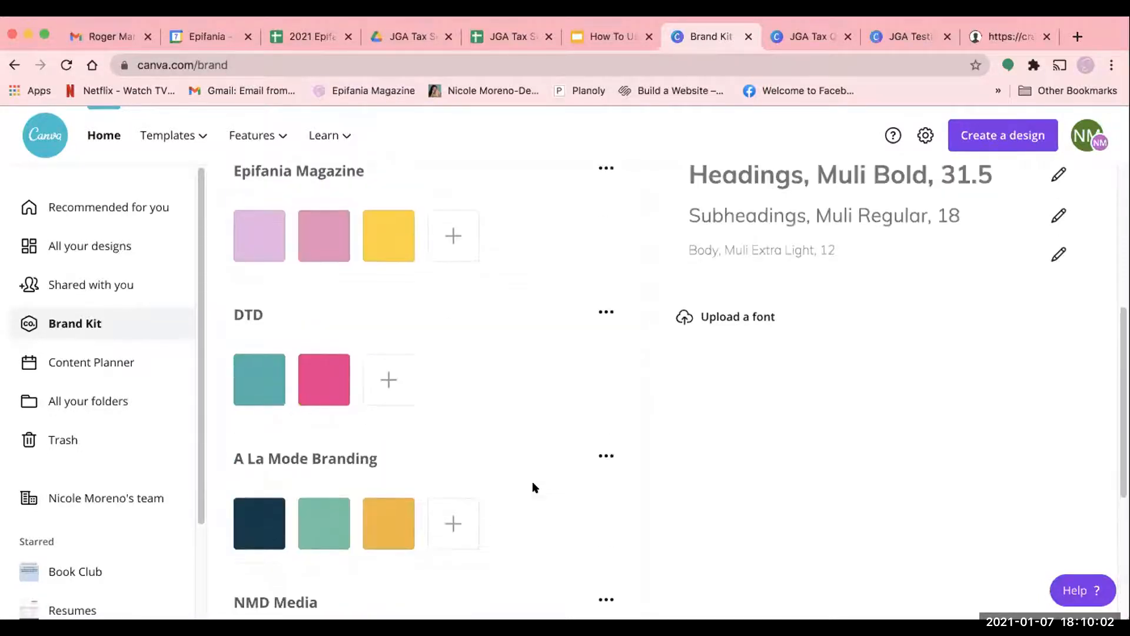
# - From the recommended home page, search for Menu templates and open the cream and blue fancy border Dinner Menu for editing
pyautogui.click(104, 245)
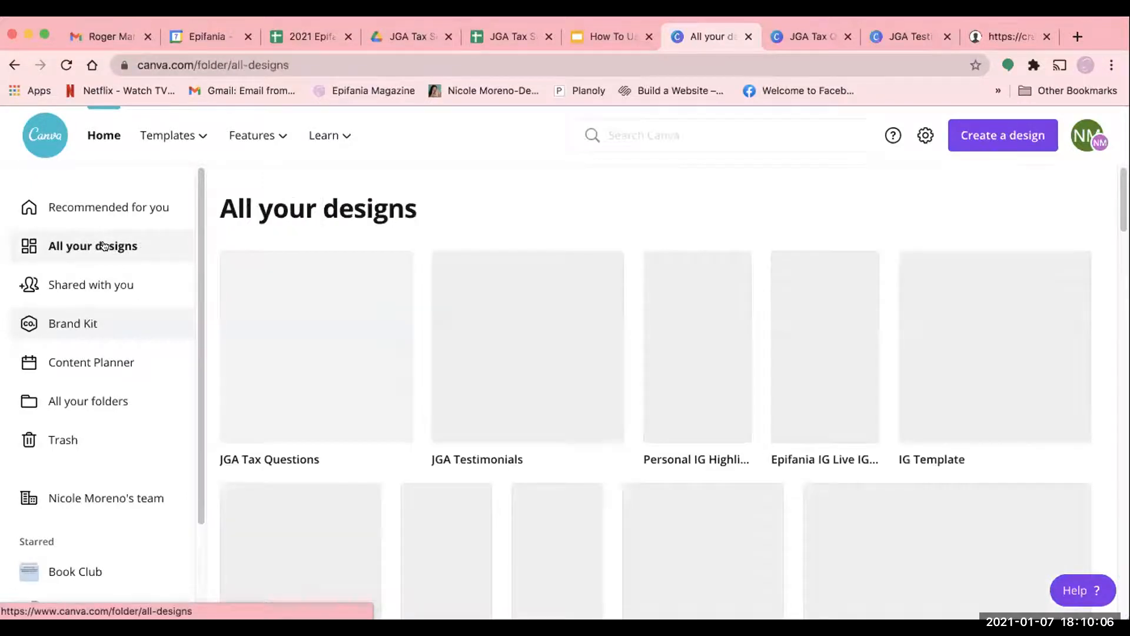
pyautogui.click(88, 203)
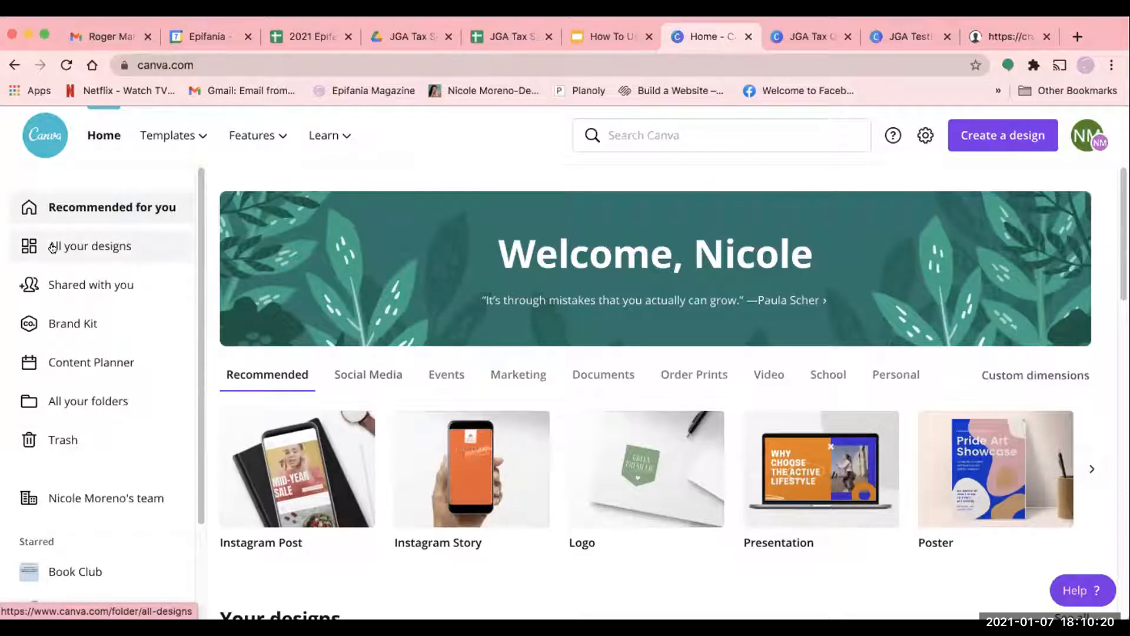
pyautogui.click(701, 138)
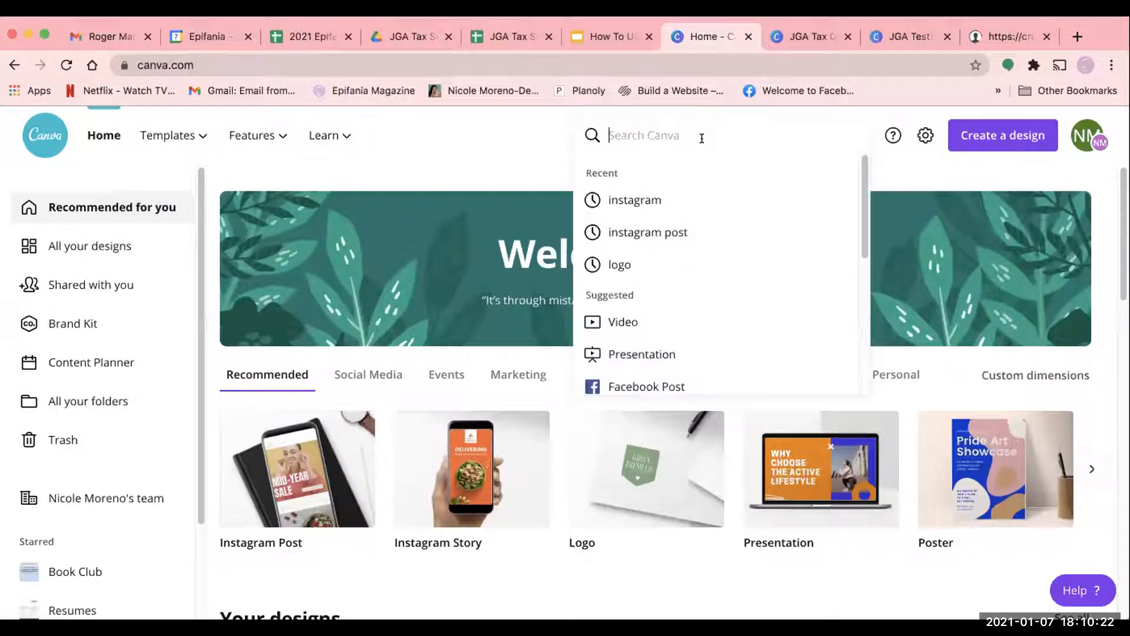
pyautogui.write('men')
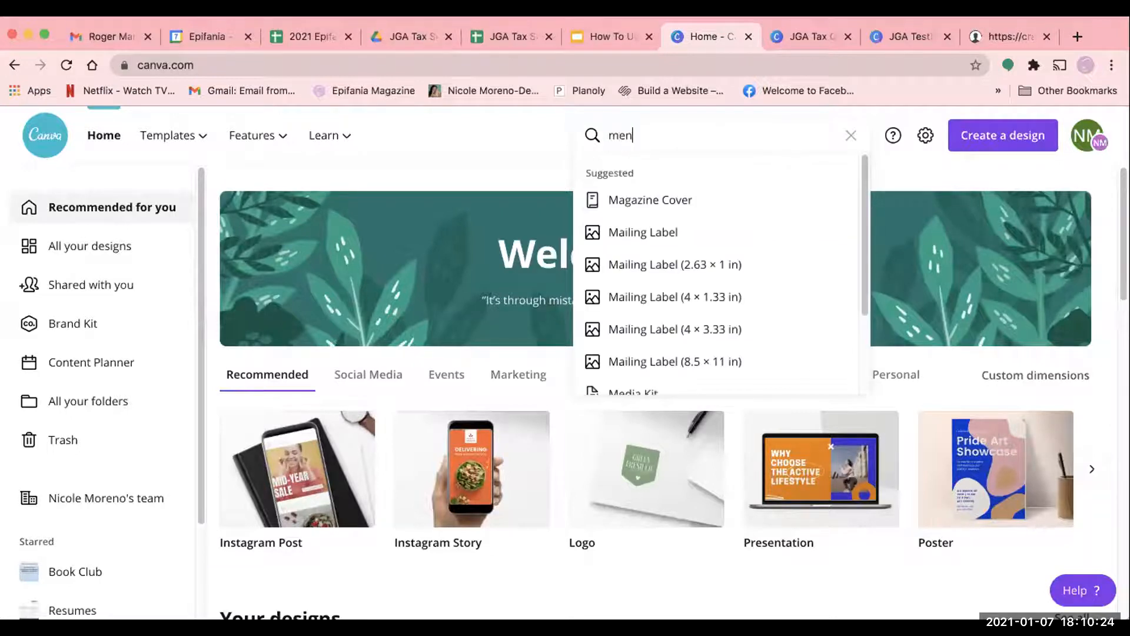
pyautogui.write('u')
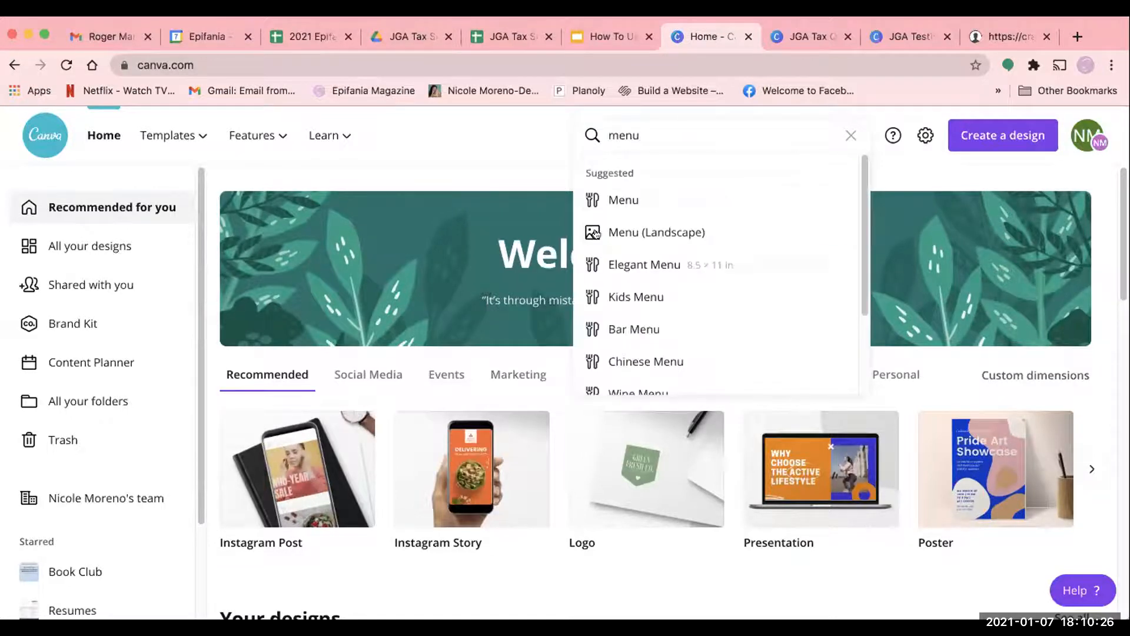
pyautogui.click(605, 195)
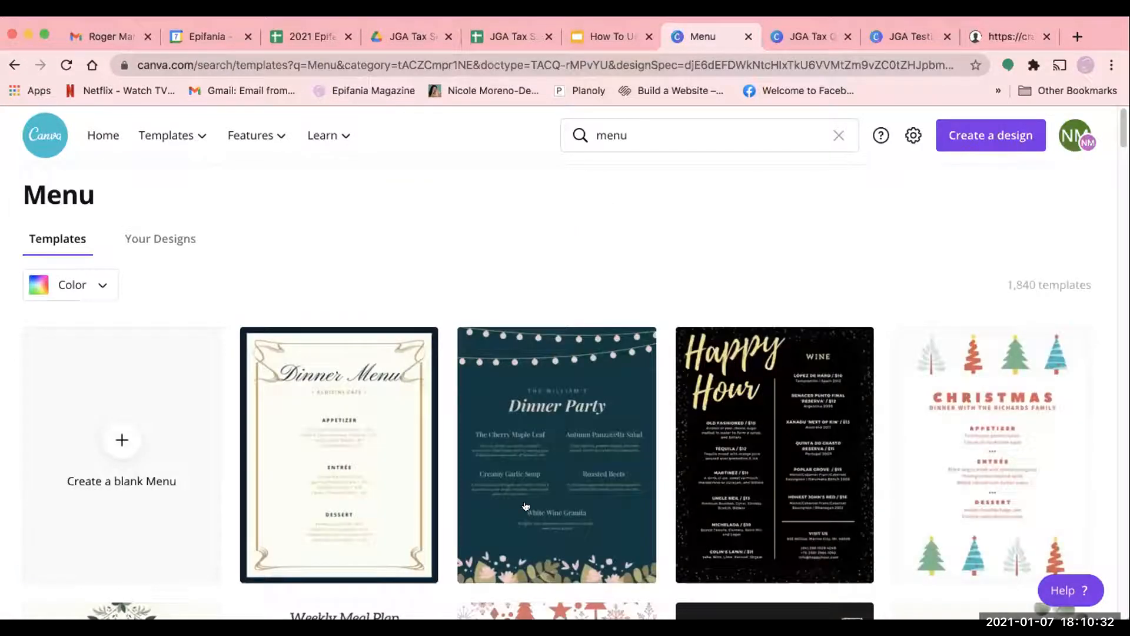
pyautogui.scroll(-3, 526, 506)
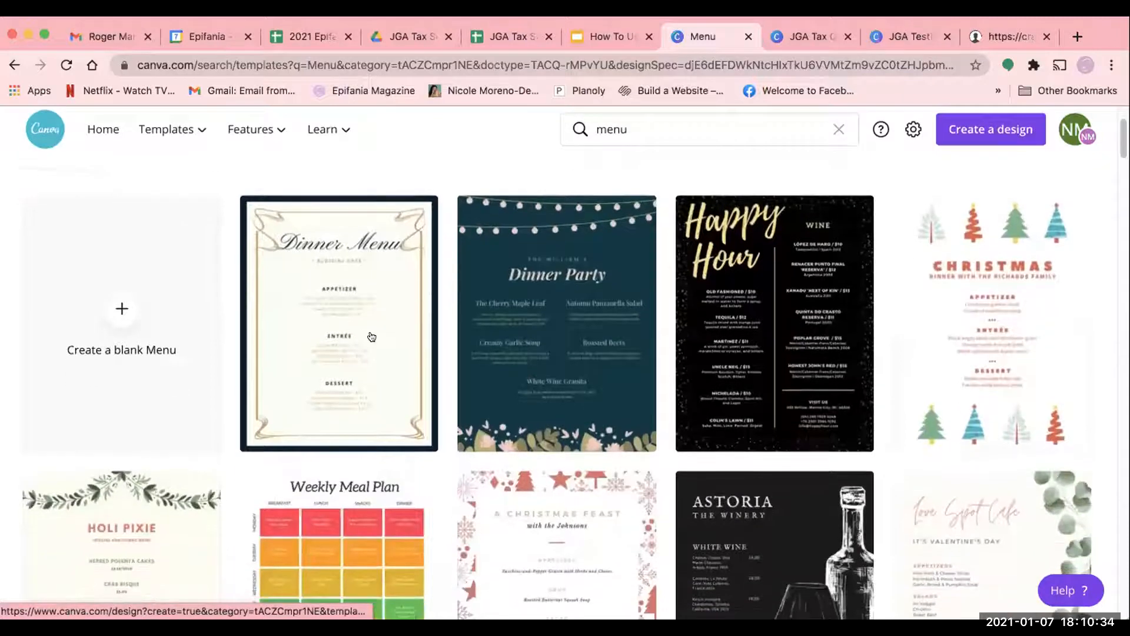
pyautogui.click(371, 337)
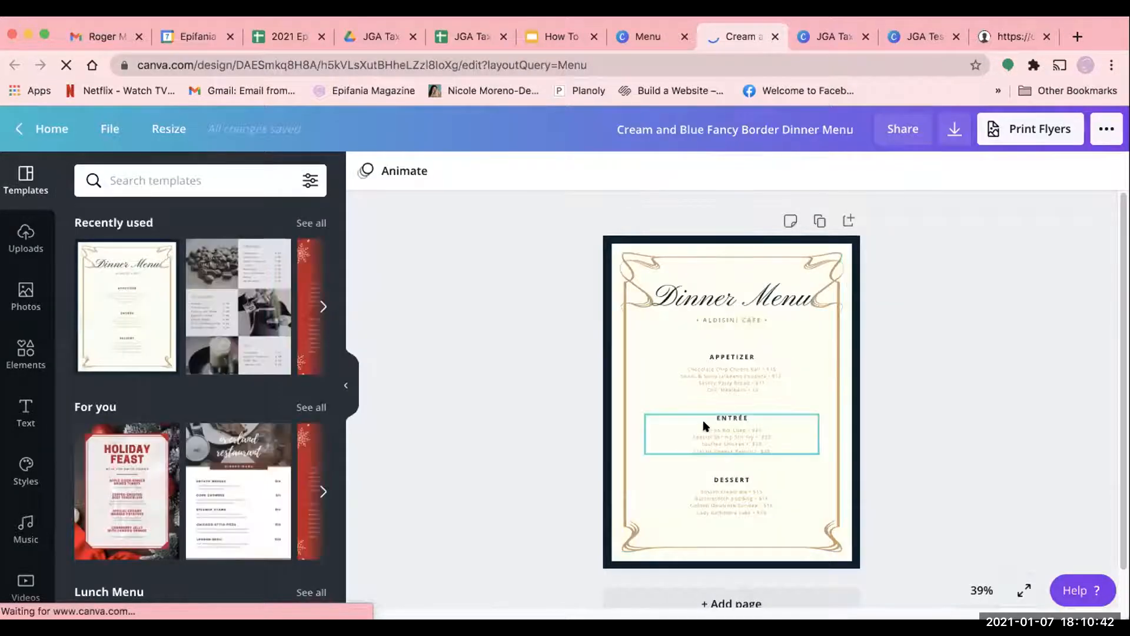
# - Select the menu's ornamental border and examine its color choices, from the document colors through the brand palettes to the default colors
pyautogui.click(679, 236)
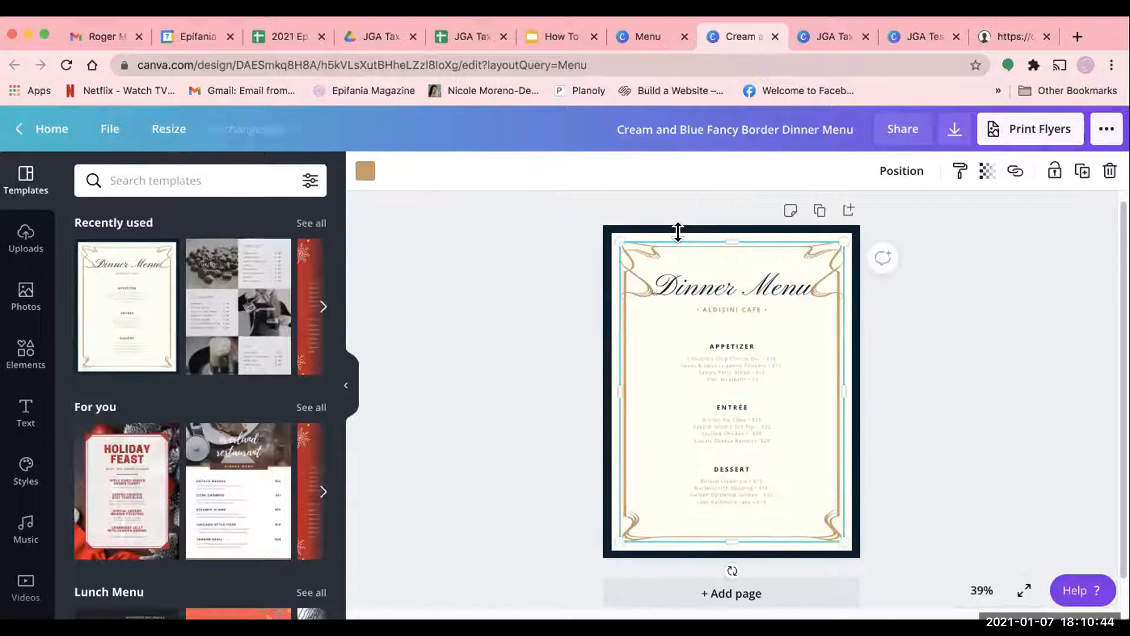
pyautogui.click(365, 171)
pyautogui.scroll(-1, 126, 407)
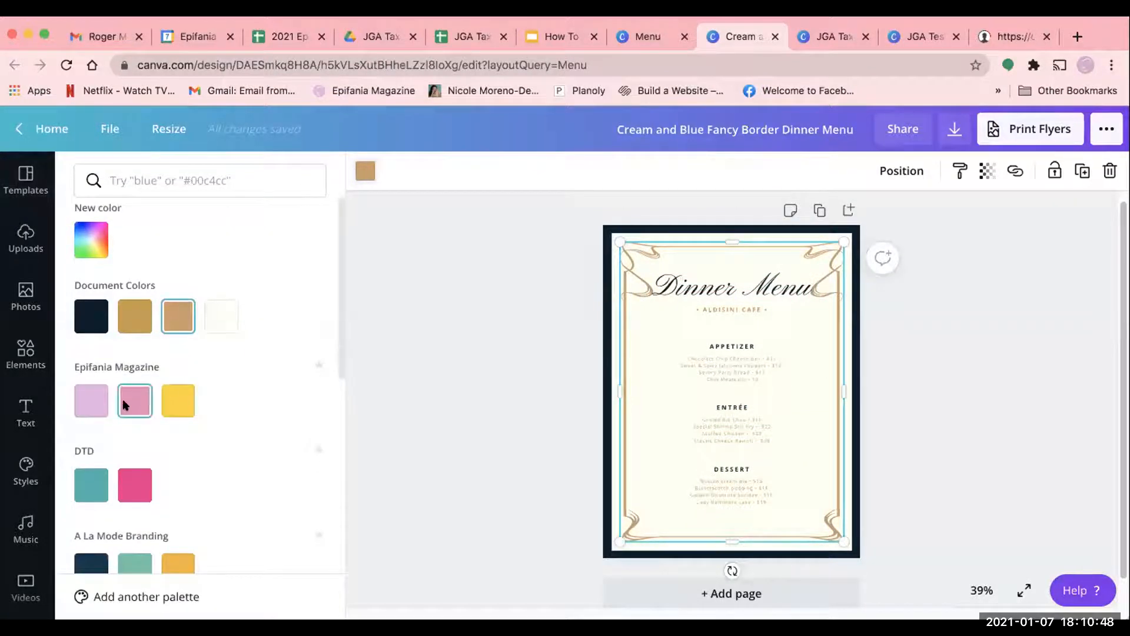
pyautogui.scroll(-4, 125, 405)
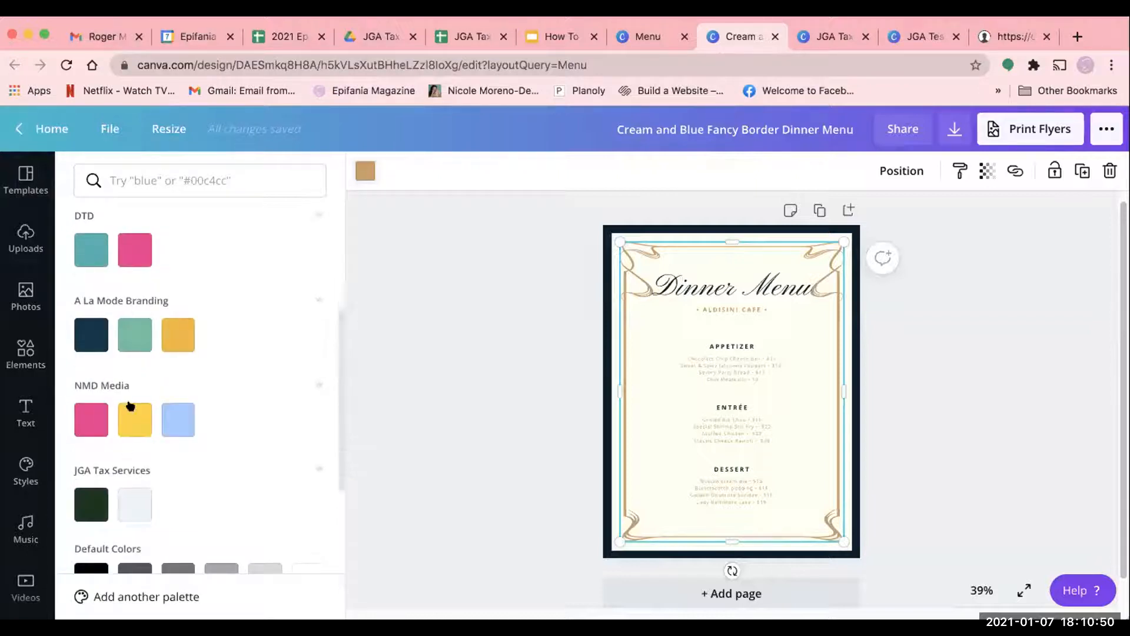
pyautogui.scroll(-3, 130, 406)
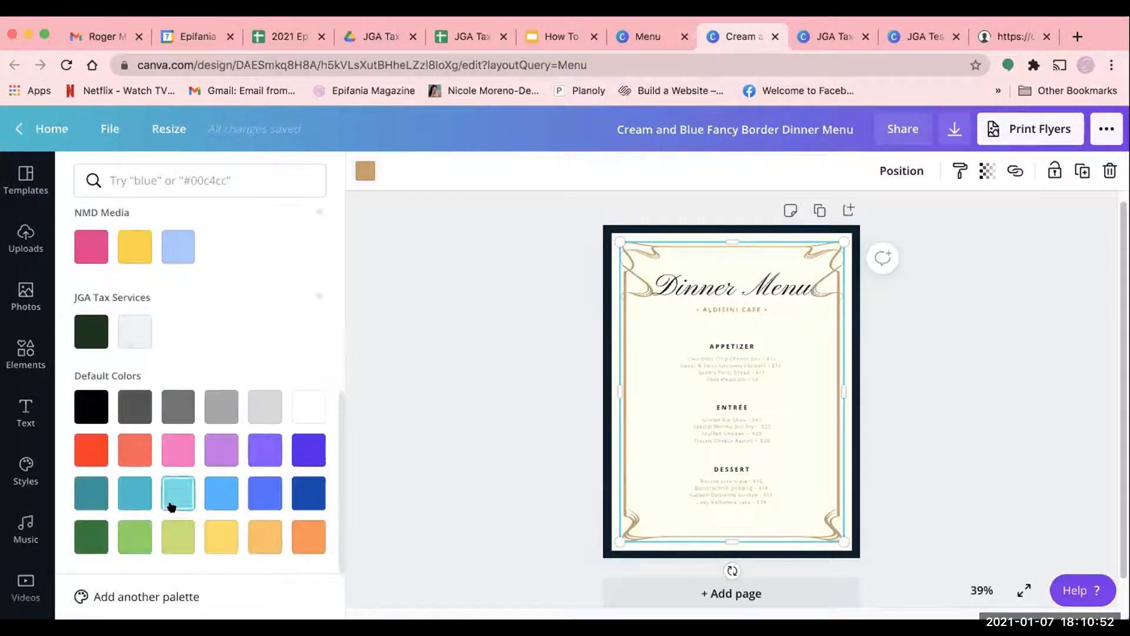
pyautogui.scroll(8, 194, 448)
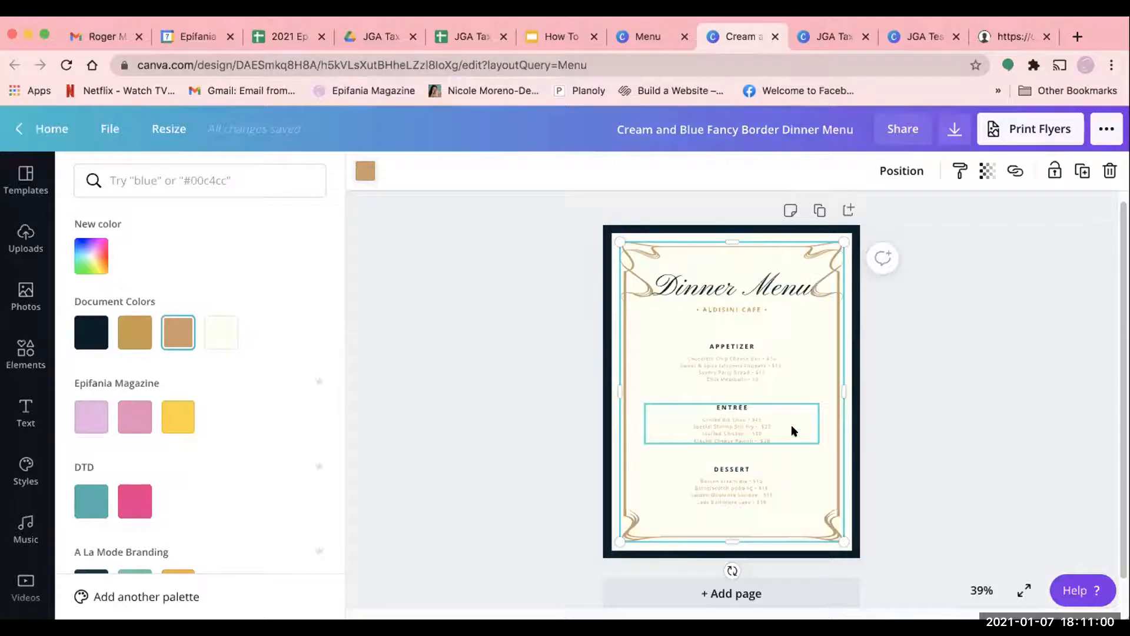
pyautogui.scroll(-2, 83, 436)
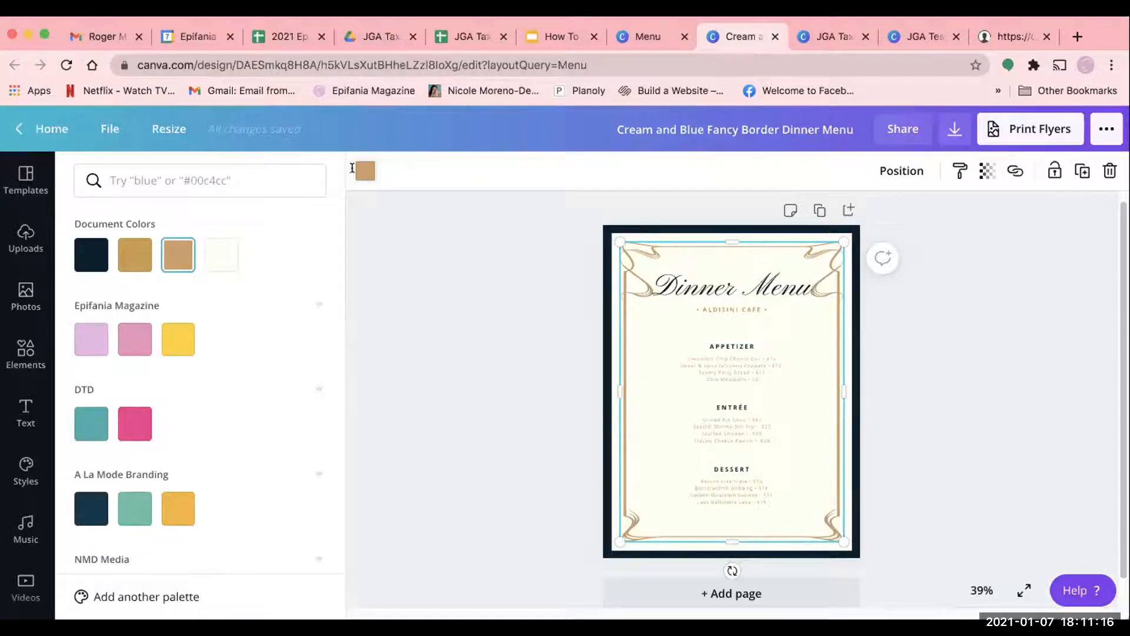
pyautogui.scroll(1, 111, 224)
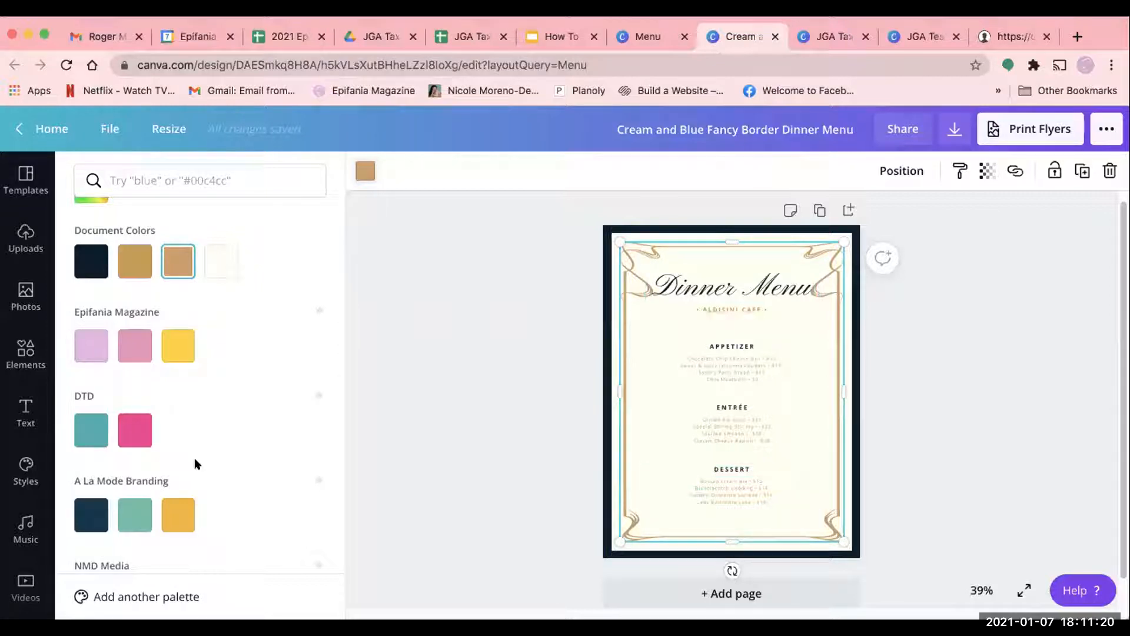
pyautogui.scroll(-3, 196, 465)
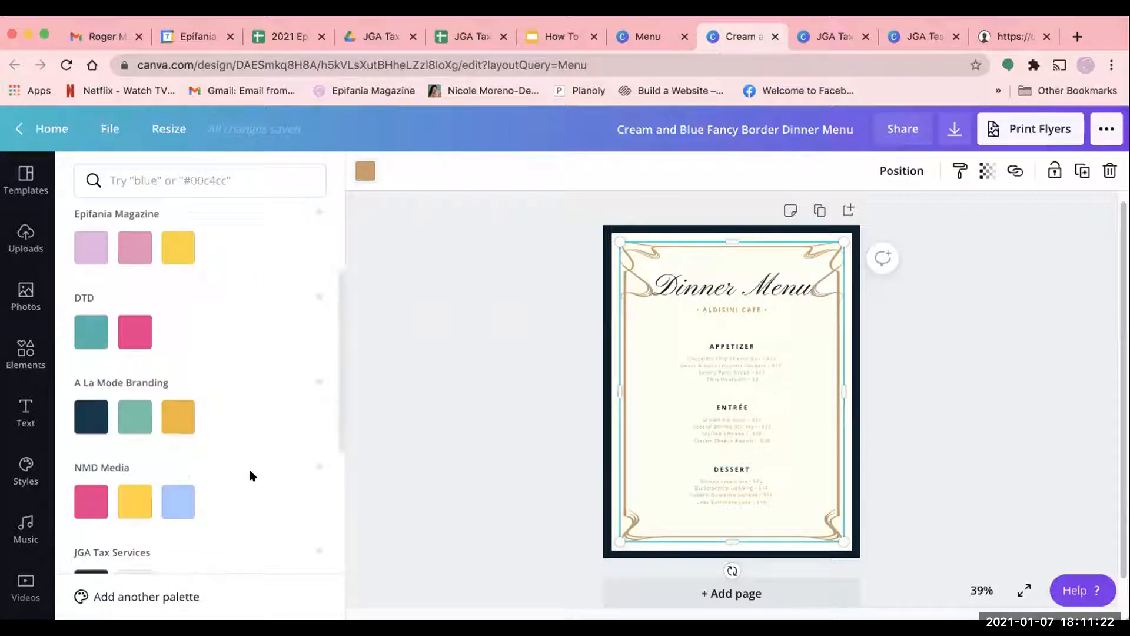
pyautogui.scroll(-2, 249, 476)
pyautogui.scroll(3, 247, 473)
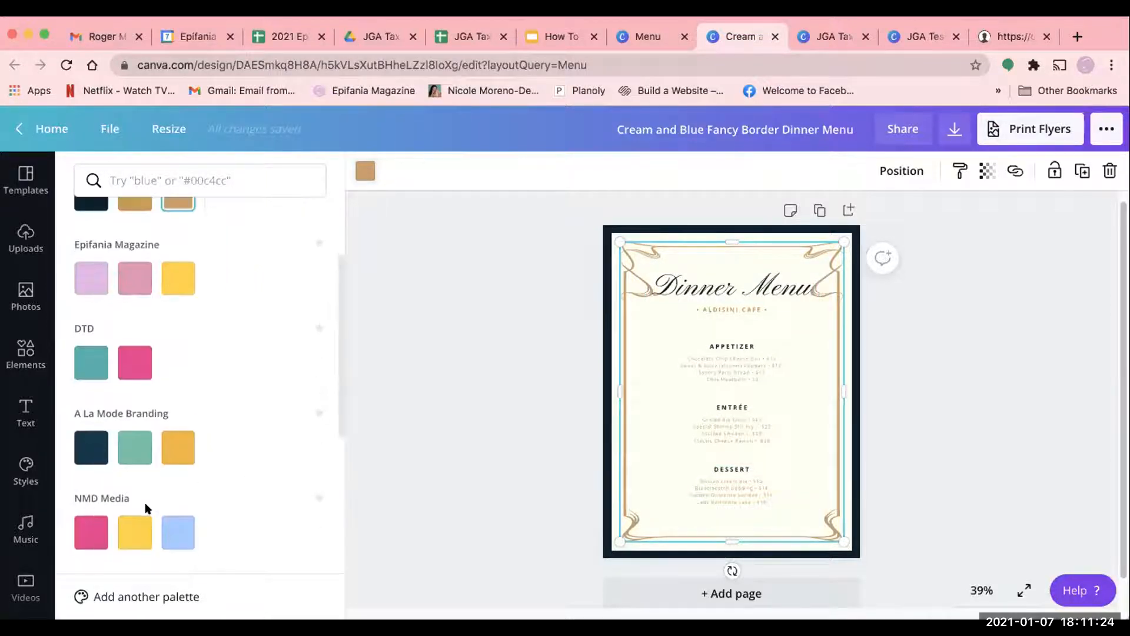
pyautogui.scroll(2, 145, 502)
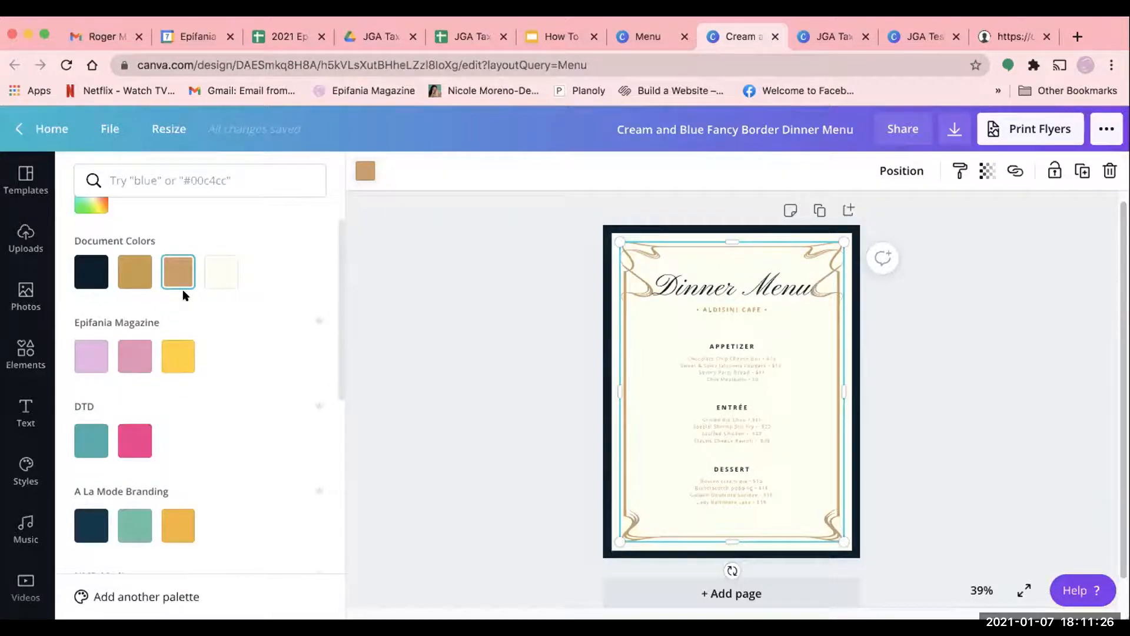
pyautogui.scroll(-3, 160, 434)
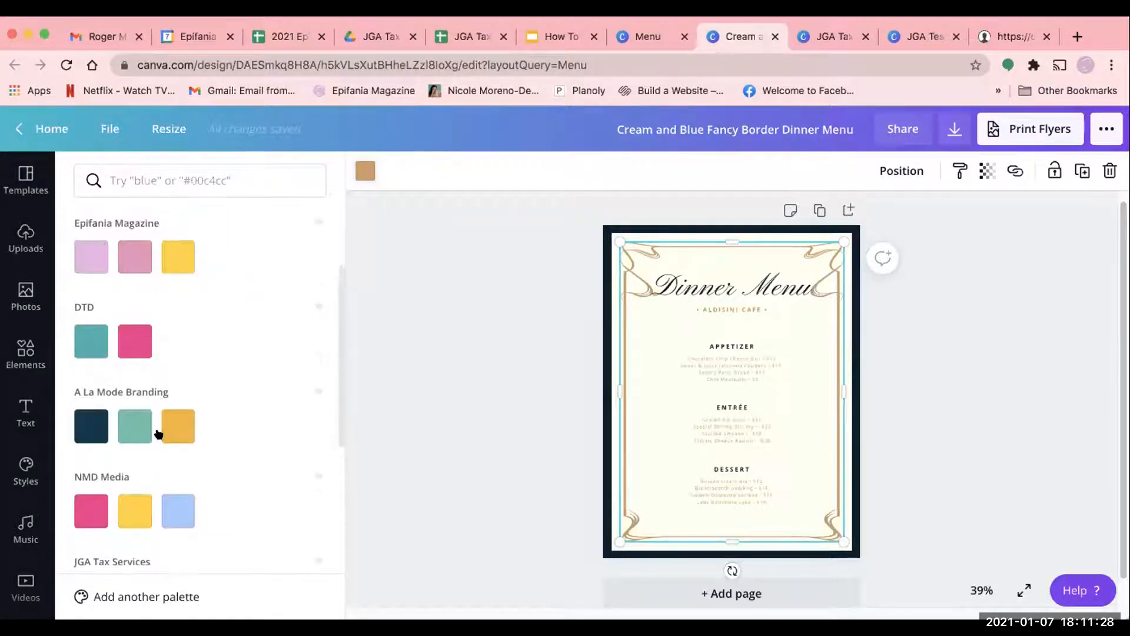
# - Recolor the menu's ornamental border with the pink from the NMD Media palette
pyautogui.click(88, 512)
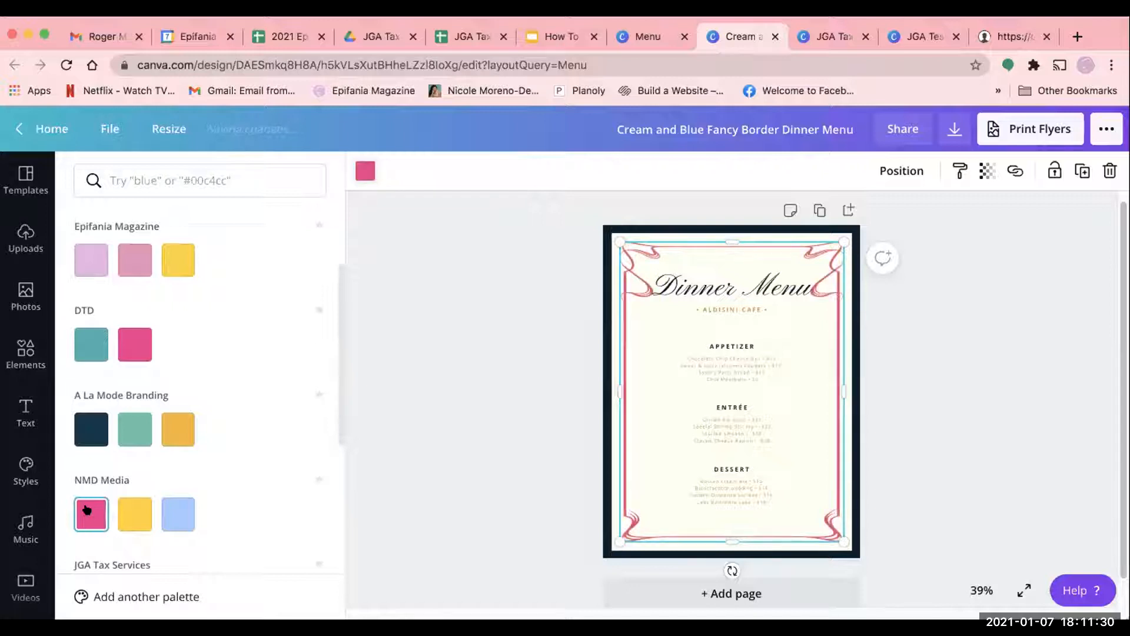
pyautogui.click(179, 327)
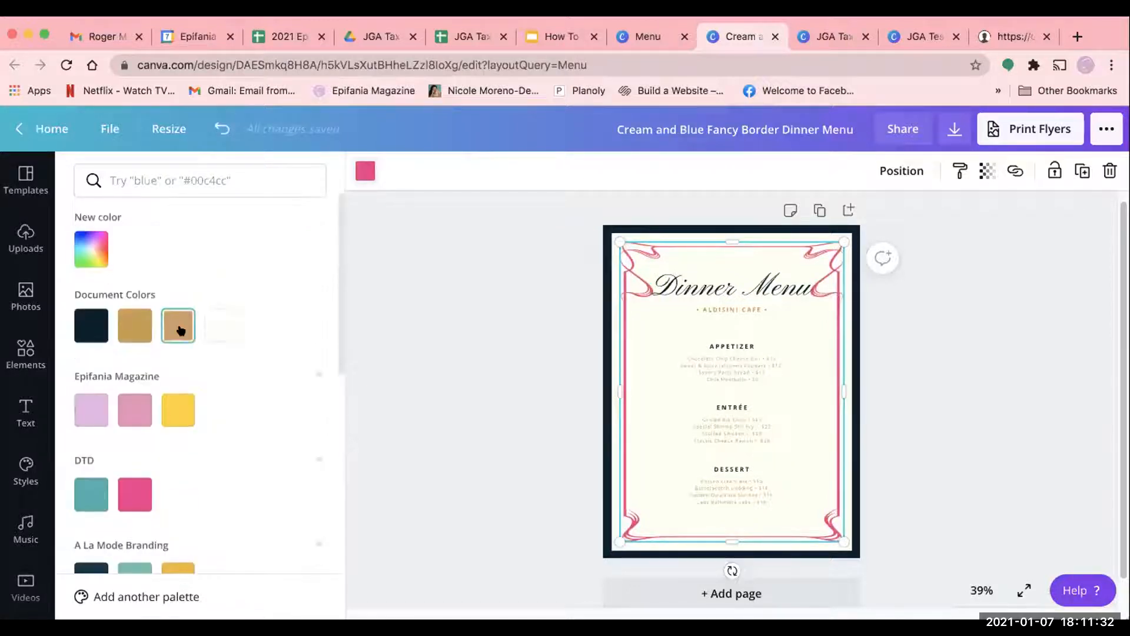
pyautogui.scroll(-5, 177, 307)
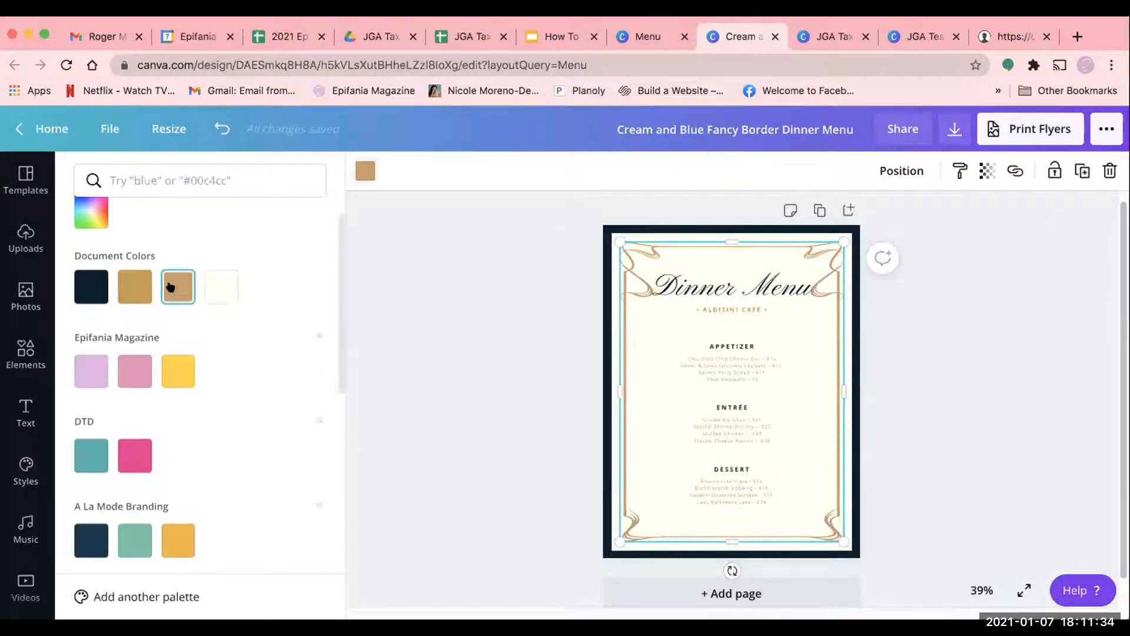
pyautogui.click(358, 171)
pyautogui.click(358, 170)
pyautogui.scroll(-4, 112, 498)
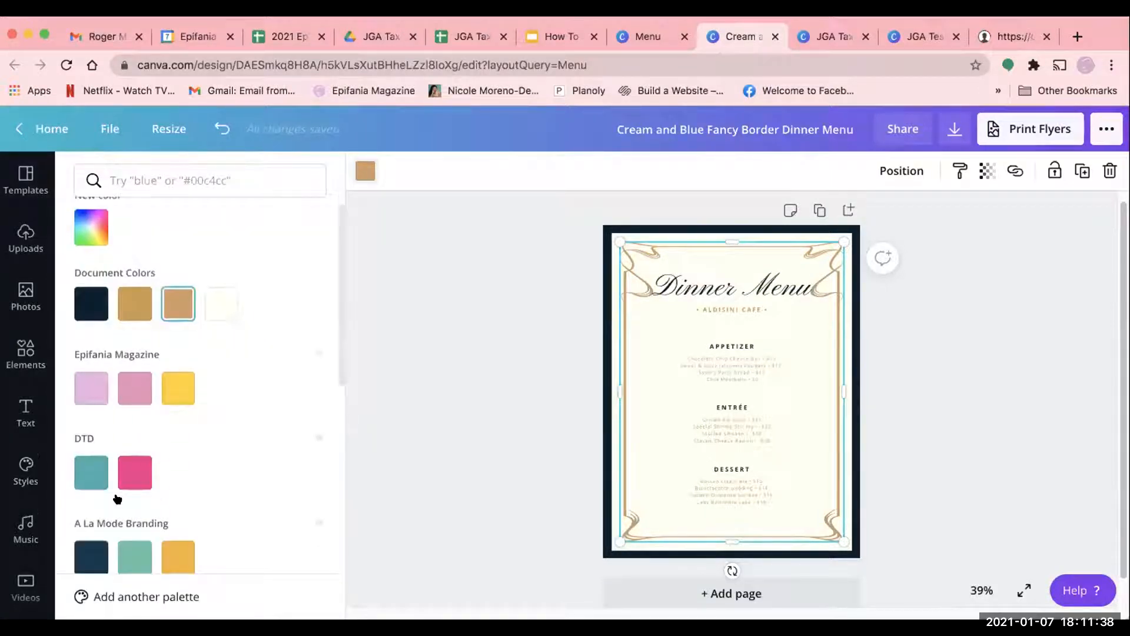
pyautogui.click(90, 537)
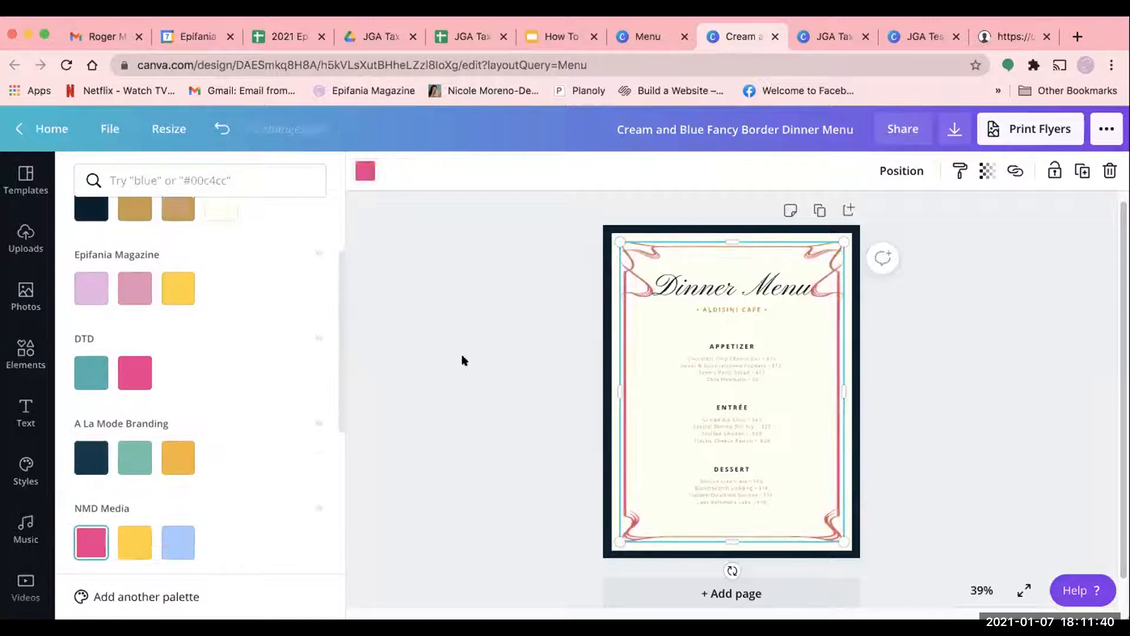
# - Recolor the Appetizer, Entrée and Dessert headings with the yellow from the NMD Media palette
pyautogui.click(714, 348)
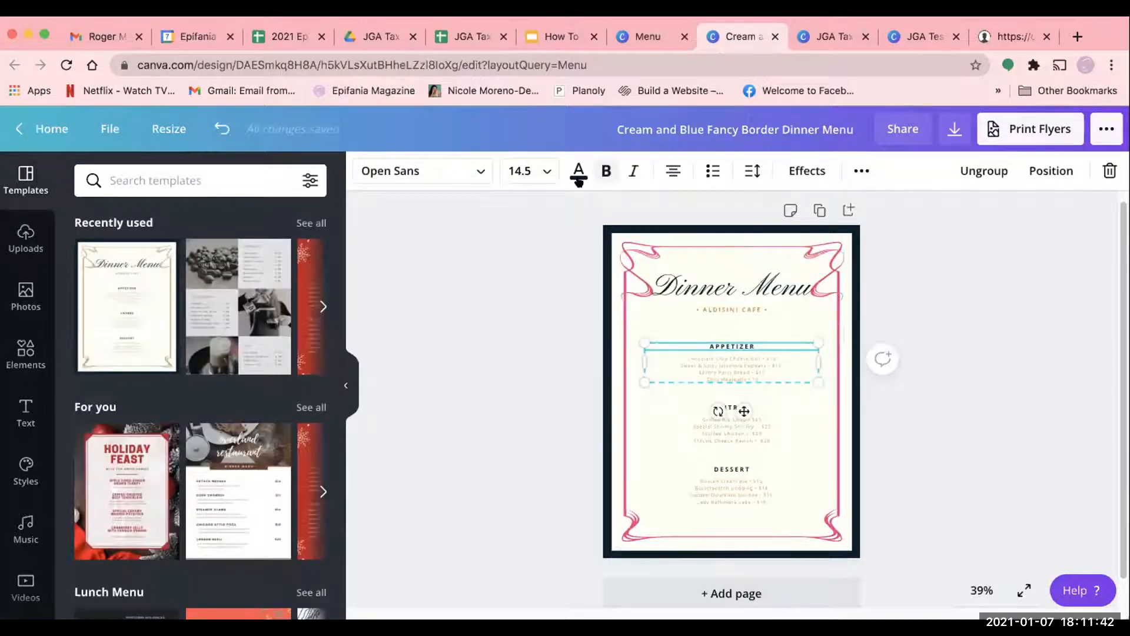
pyautogui.click(579, 171)
pyautogui.scroll(-4, 207, 442)
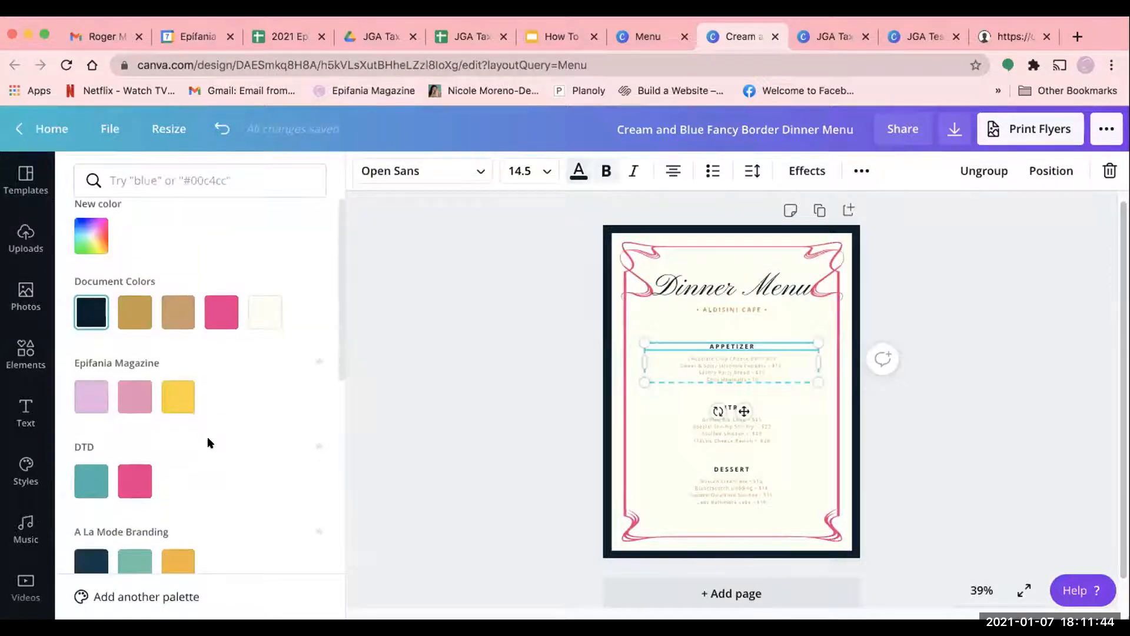
pyautogui.click(127, 520)
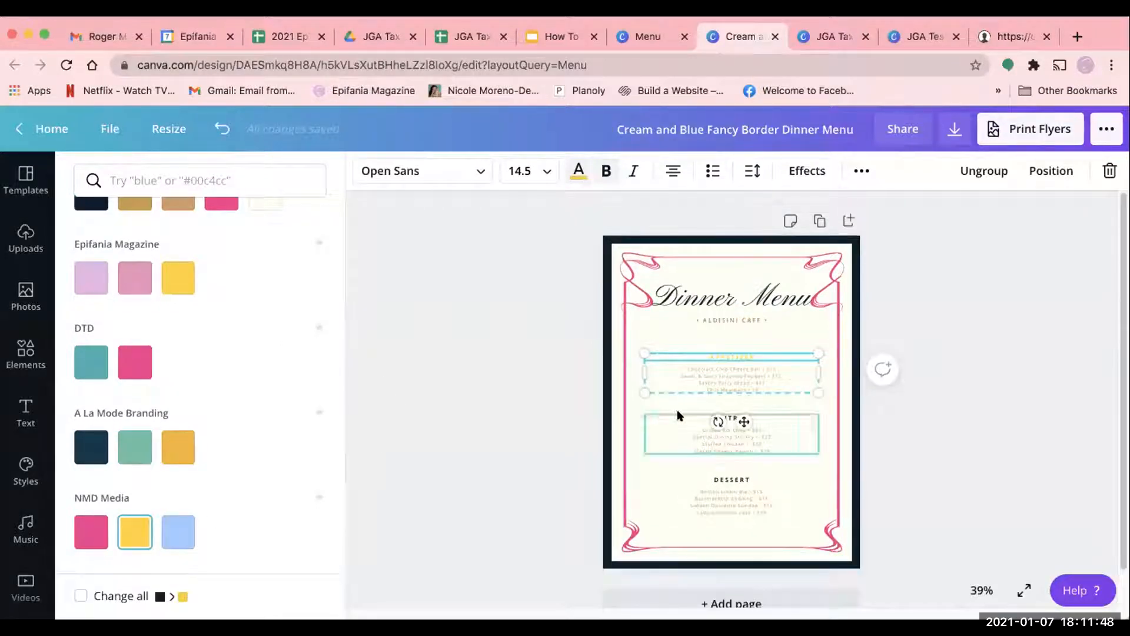
pyautogui.click(716, 447)
pyautogui.click(133, 527)
pyautogui.click(719, 492)
pyautogui.click(129, 521)
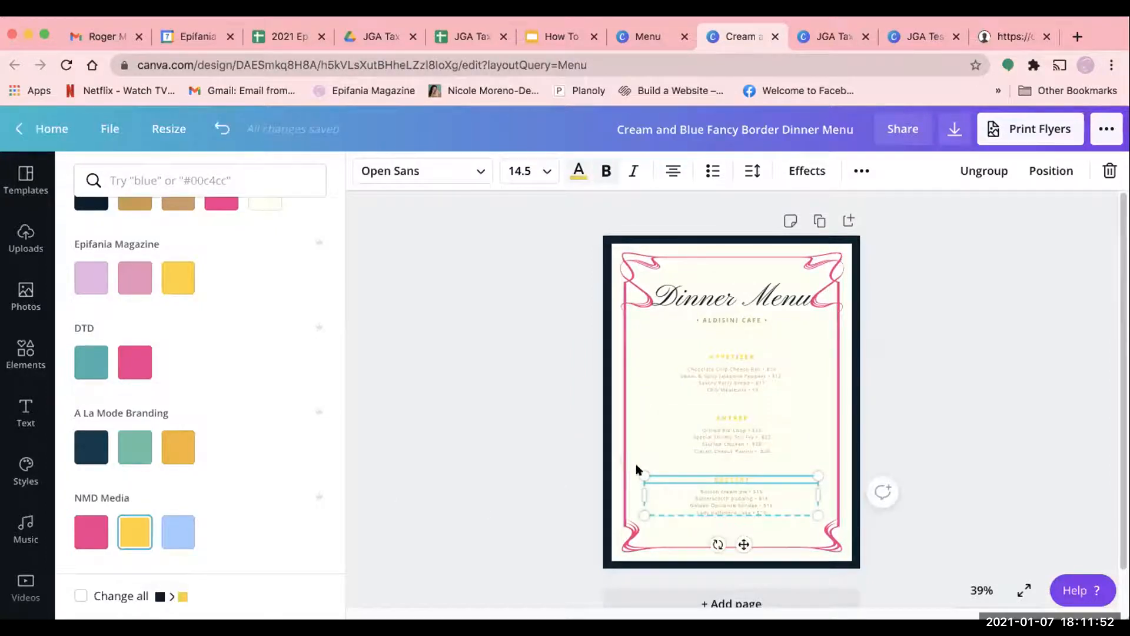
# - Recolor the Dinner Menu title with the light blue from the NMD Media palette
pyautogui.click(741, 301)
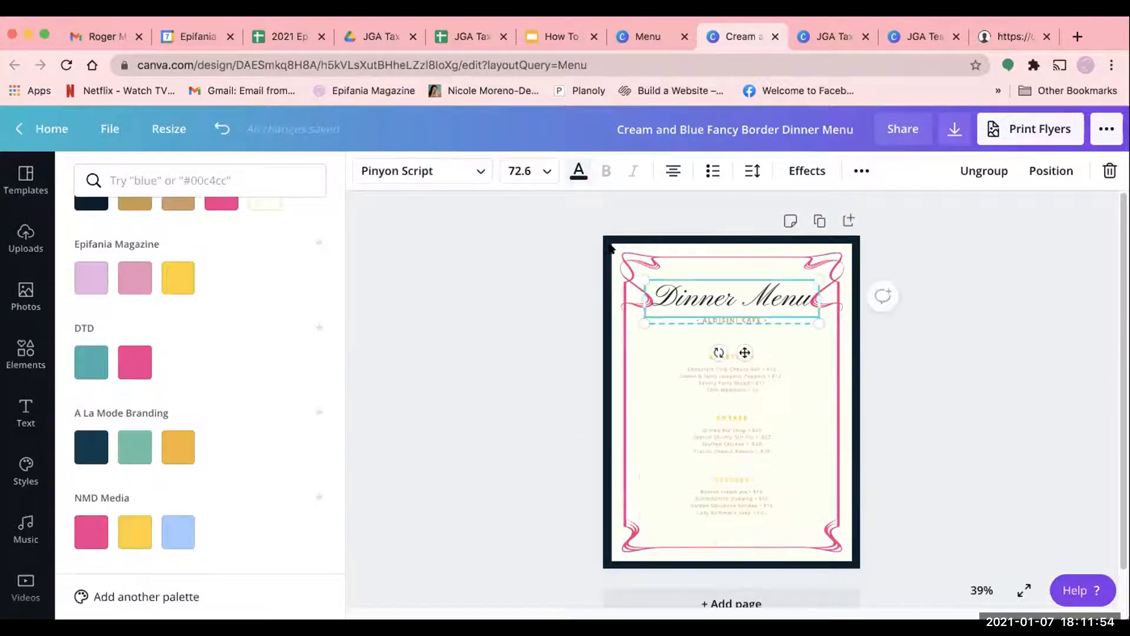
pyautogui.click(572, 170)
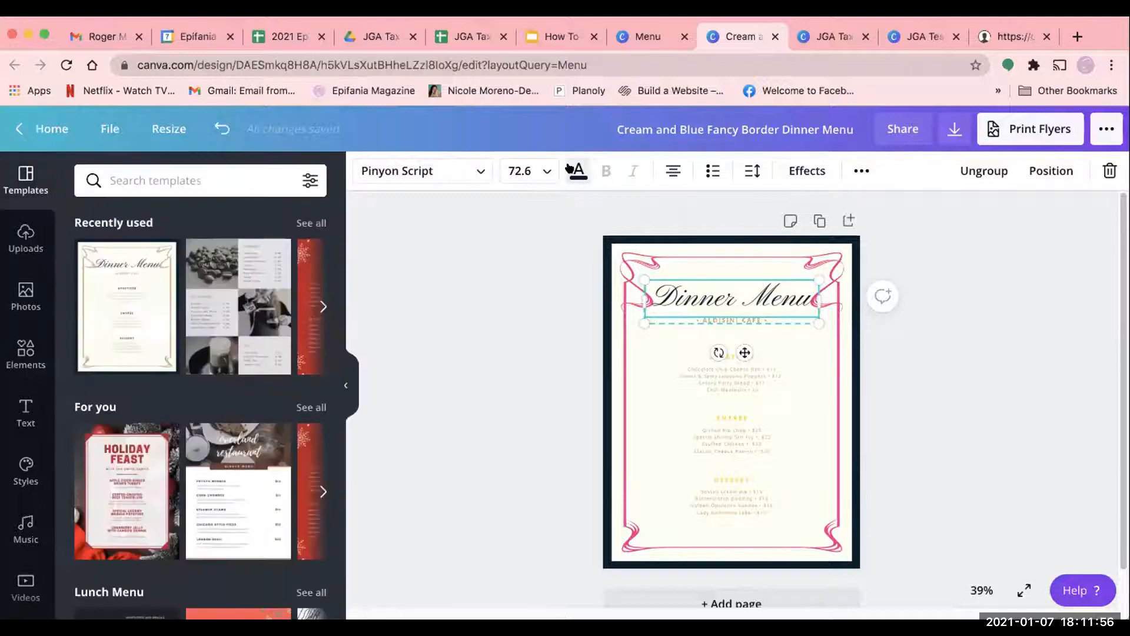
pyautogui.click(571, 170)
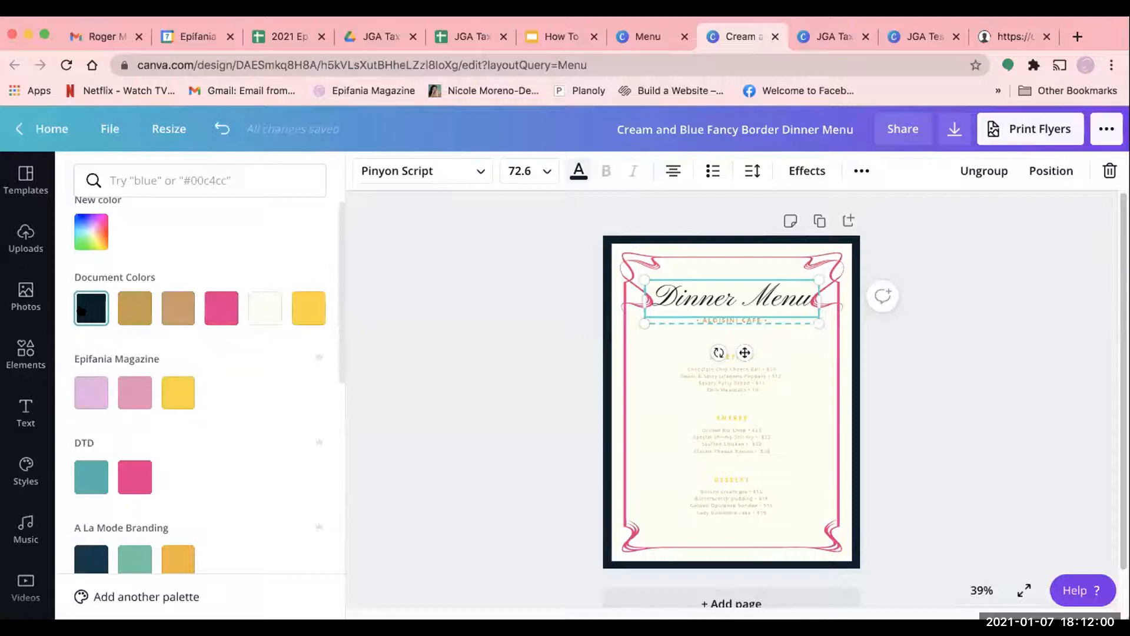
pyautogui.scroll(-5, 147, 415)
pyautogui.click(137, 439)
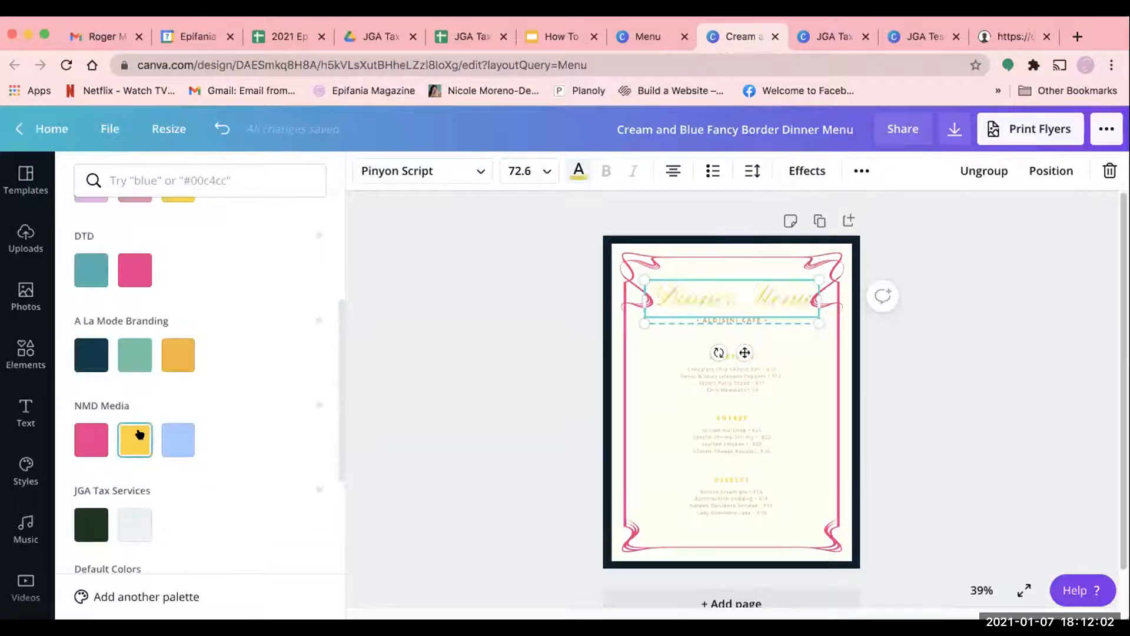
pyautogui.click(183, 436)
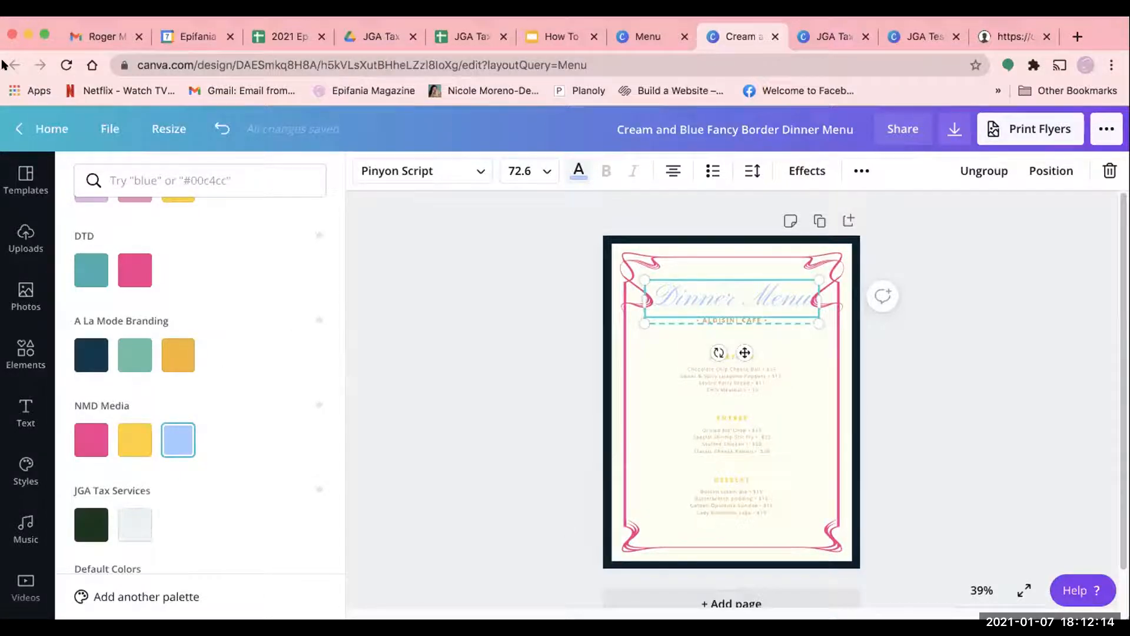
# - Return to the home page, open the Content Planner and look over the January 2021 calendar
pyautogui.click(39, 129)
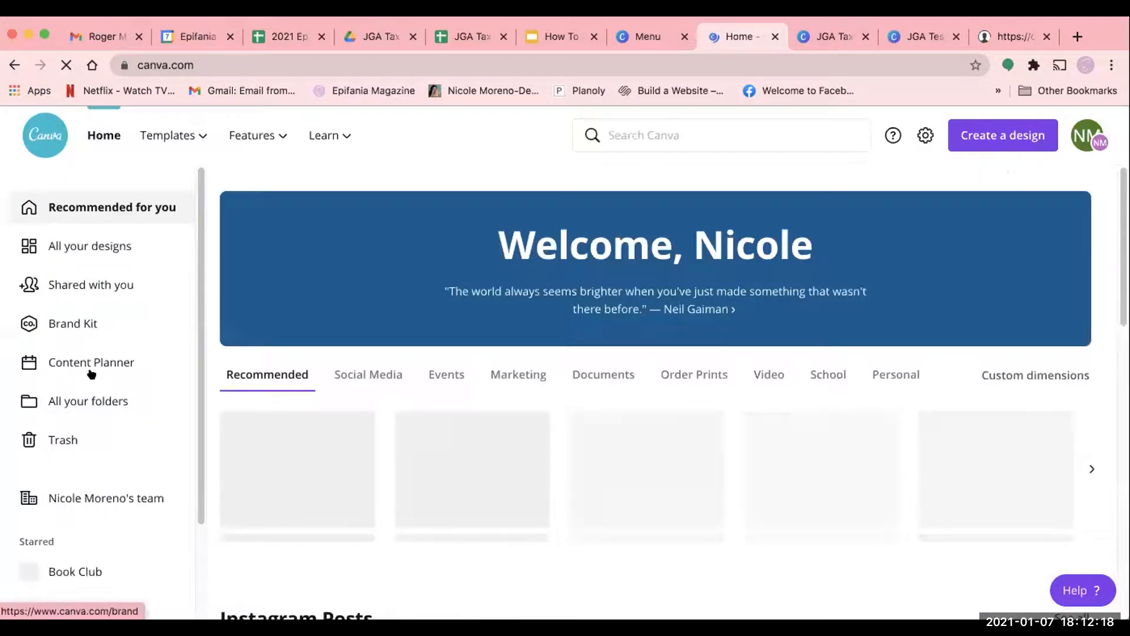
pyautogui.click(91, 362)
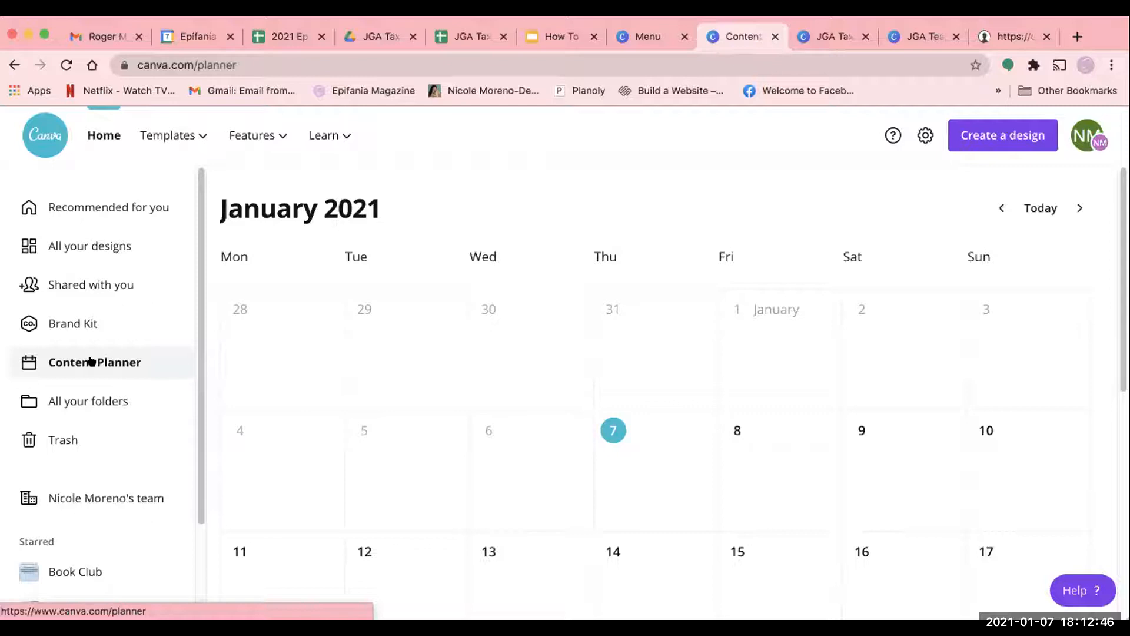
pyautogui.scroll(-5, 873, 396)
pyautogui.scroll(1, 587, 313)
pyautogui.scroll(1, 585, 313)
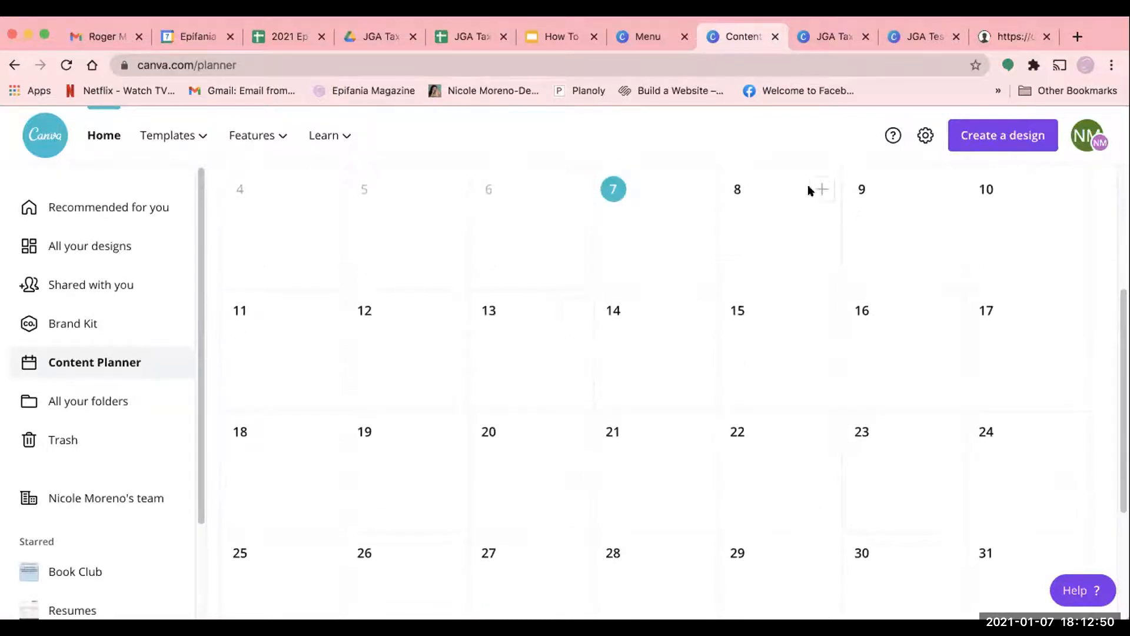
# - Choose the existing JGA Tax Questions design for a post on January 8
pyautogui.click(820, 189)
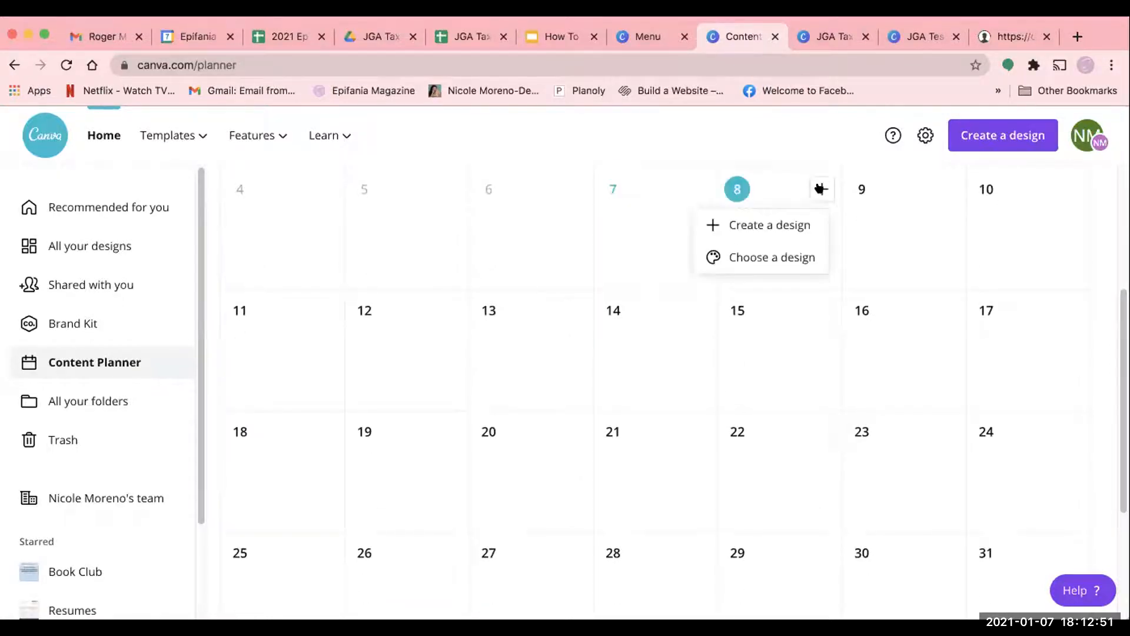
pyautogui.click(805, 255)
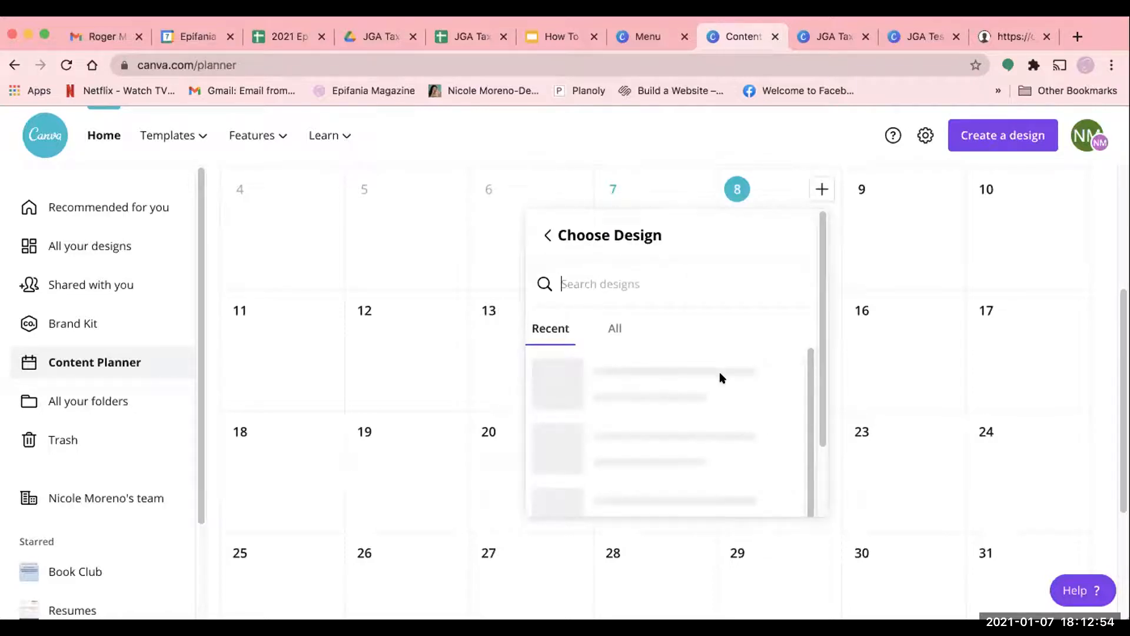
pyautogui.scroll(-2, 719, 373)
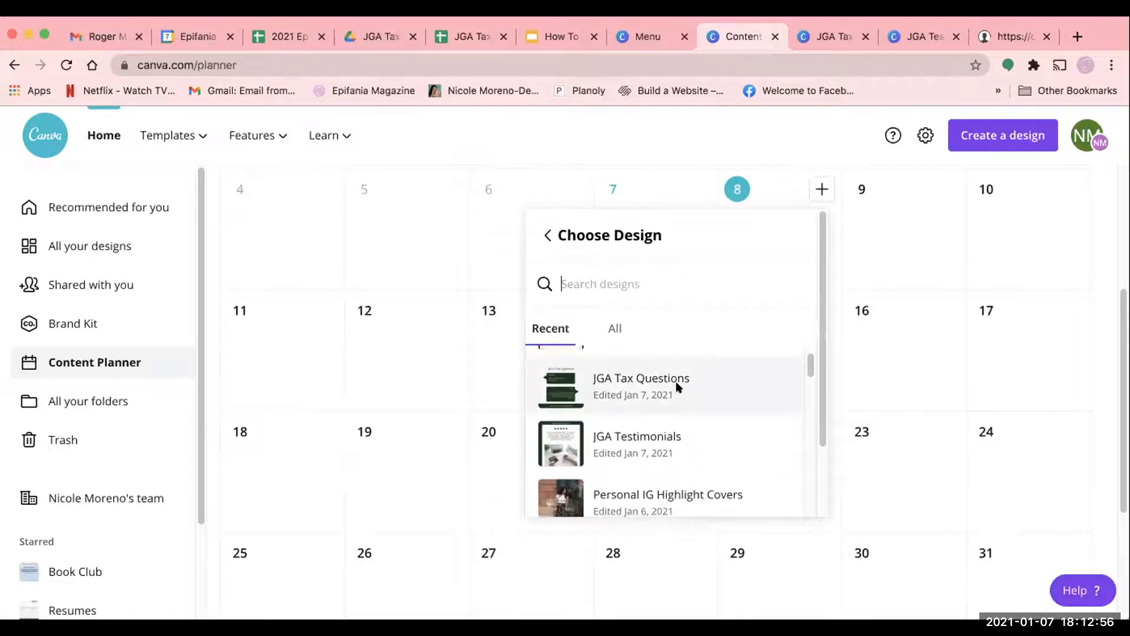
pyautogui.click(676, 387)
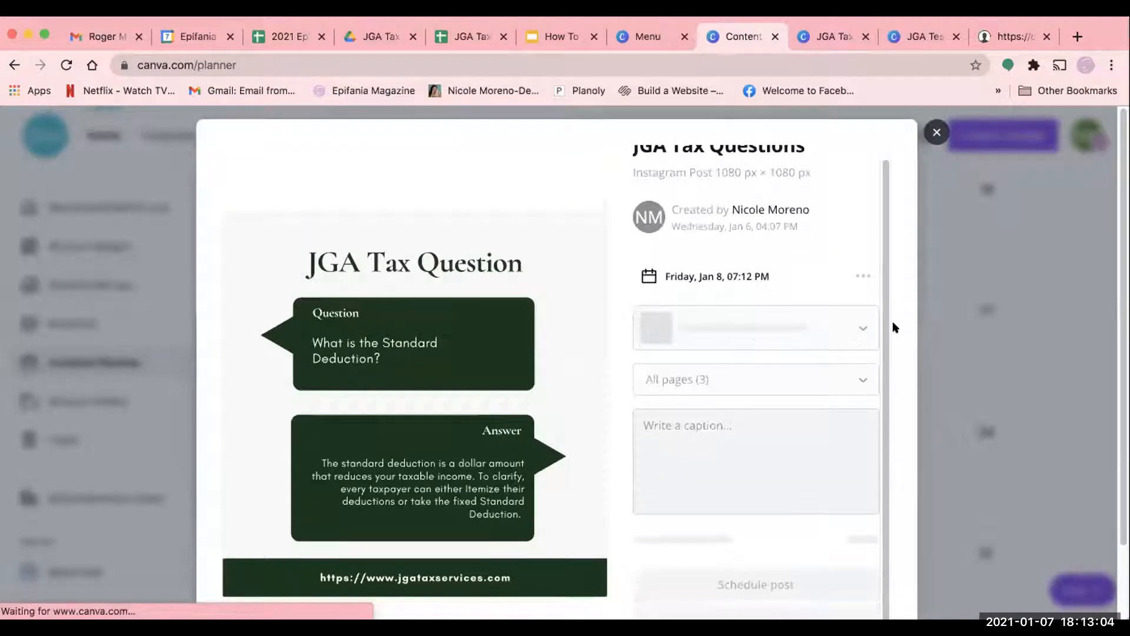
# - Review the post's destination, caption and scheduling options, and close the post window without scheduling it
pyautogui.click(857, 327)
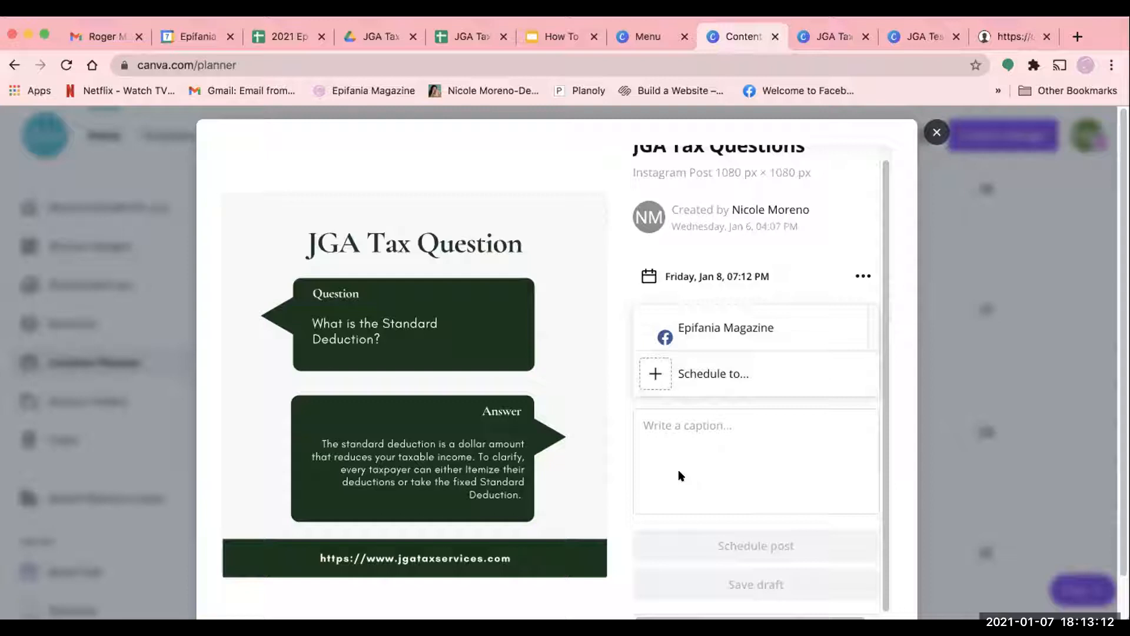
pyautogui.click(743, 455)
pyautogui.scroll(-1, 806, 545)
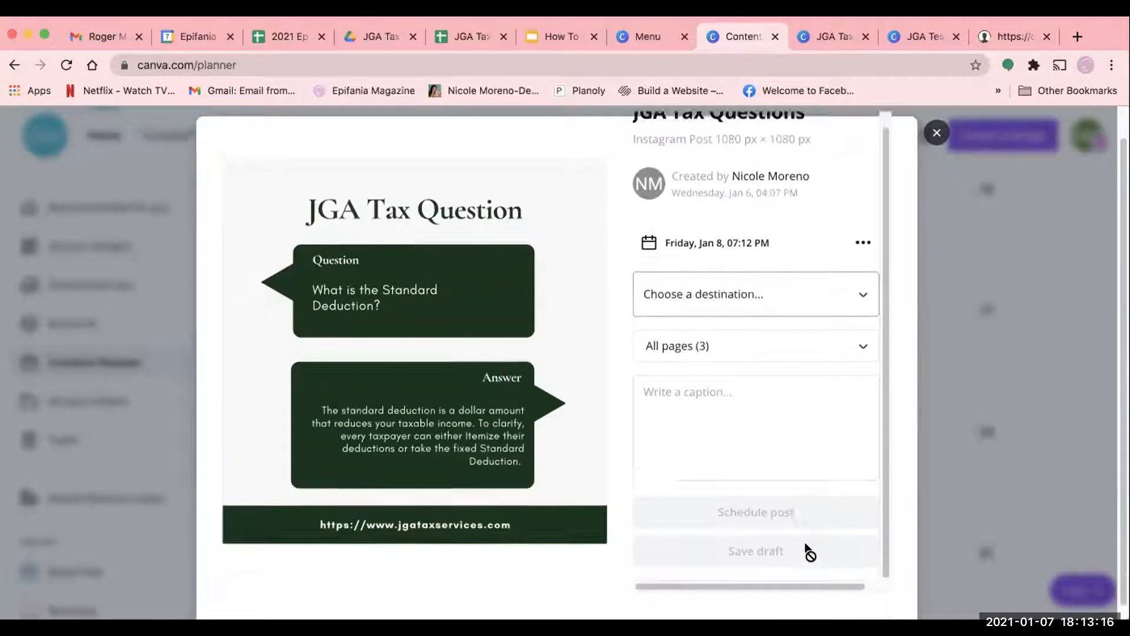
pyautogui.click(937, 132)
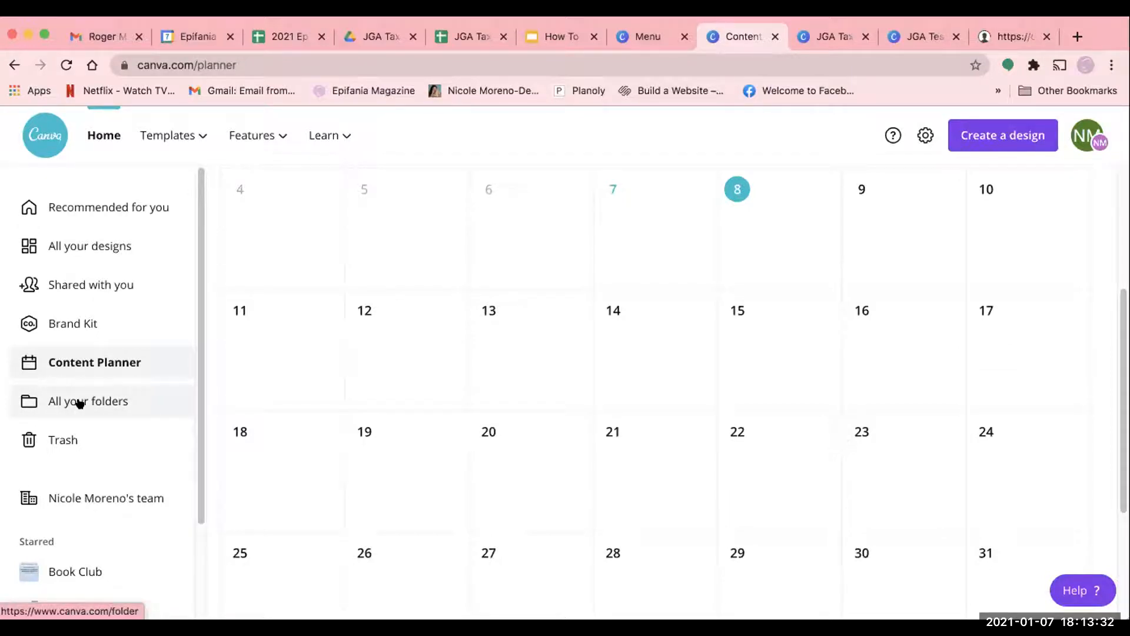
# - Open the overview of all folders and look through the folders listed there
pyautogui.click(129, 405)
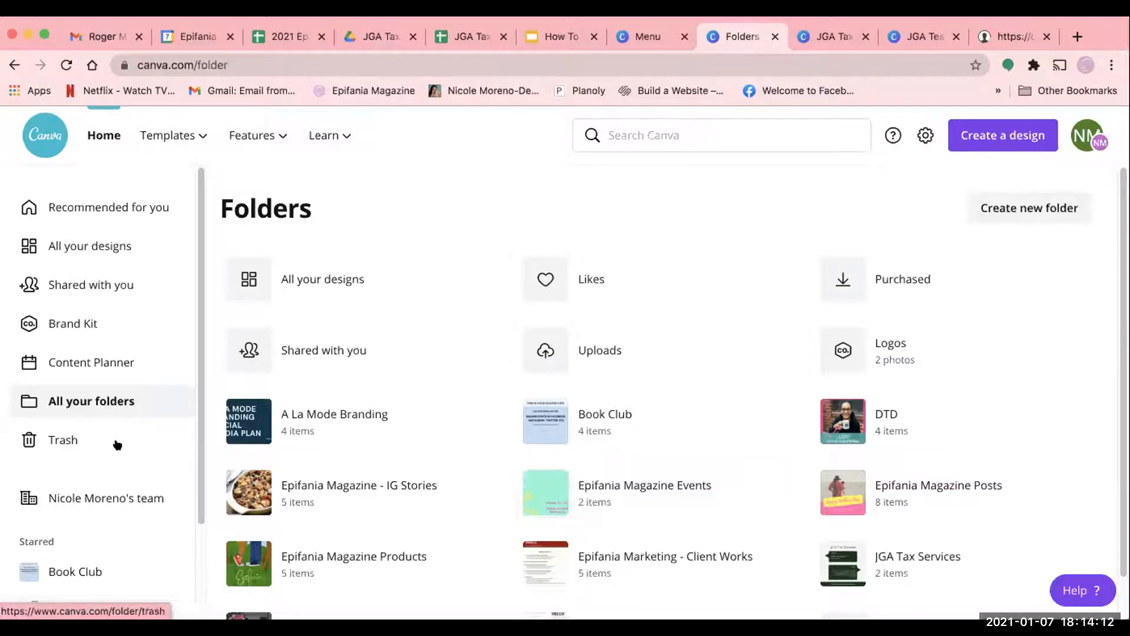
pyautogui.scroll(-2, 125, 480)
pyautogui.scroll(2, 94, 348)
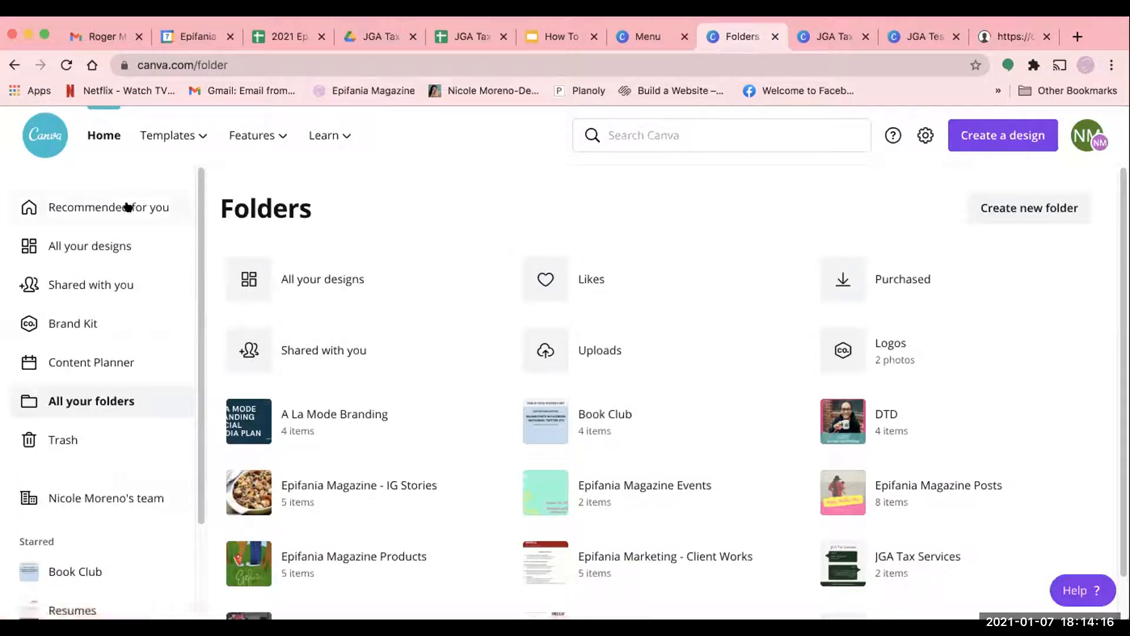
# - Look at the collection of all designs, then return to the Recommended for you home page and look it over
pyautogui.click(107, 247)
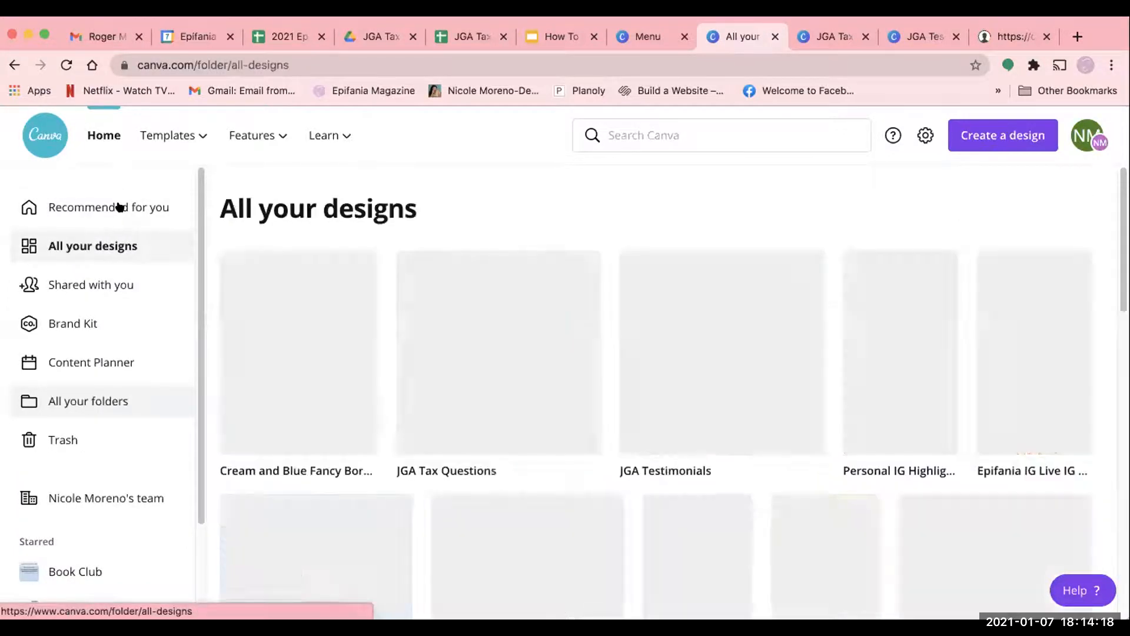
pyautogui.click(119, 206)
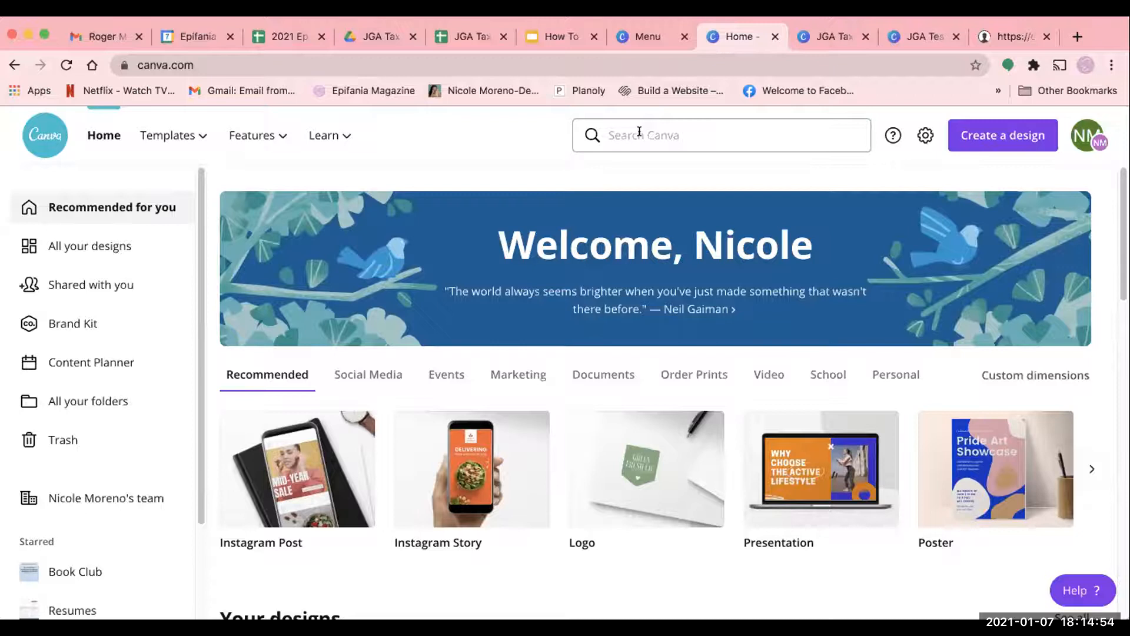
pyautogui.scroll(-1, 571, 441)
pyautogui.scroll(-5, 571, 442)
pyautogui.scroll(6, 570, 443)
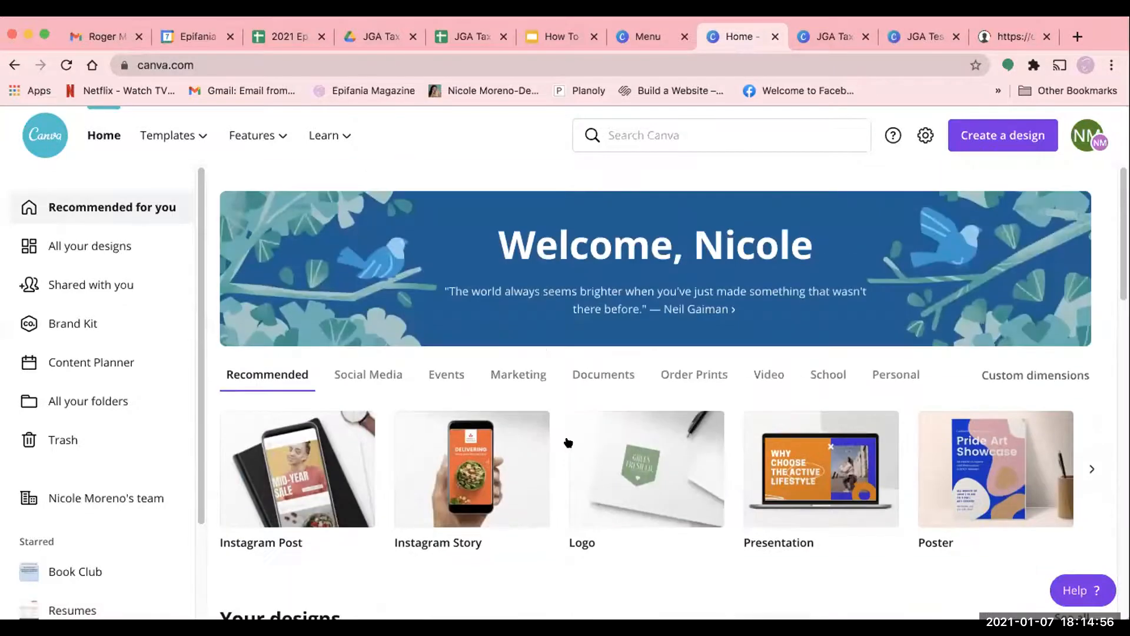
# - Browse the recommended design types on the home page and create a blank Your Story design
pyautogui.scroll(-1, 1106, 443)
pyautogui.click(1090, 464)
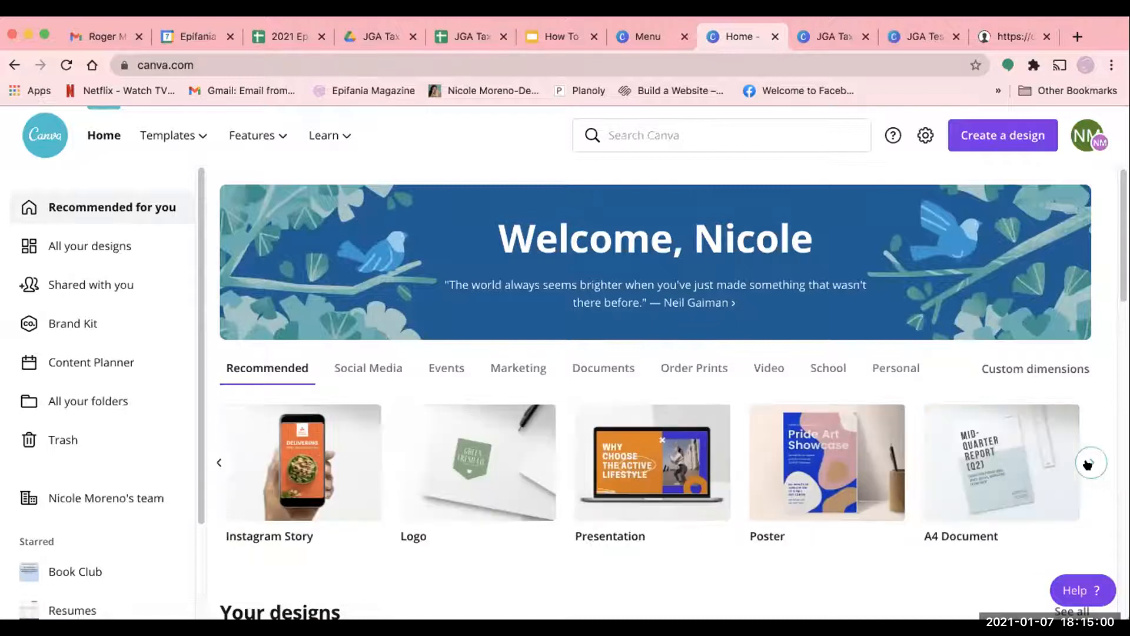
pyautogui.click(1089, 464)
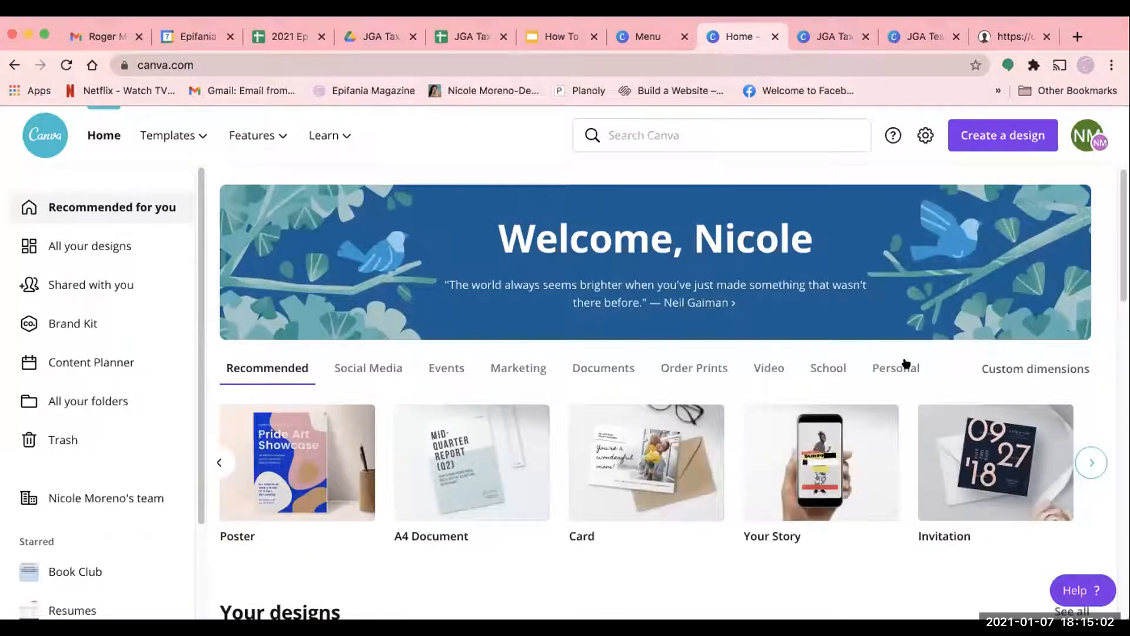
pyautogui.click(663, 139)
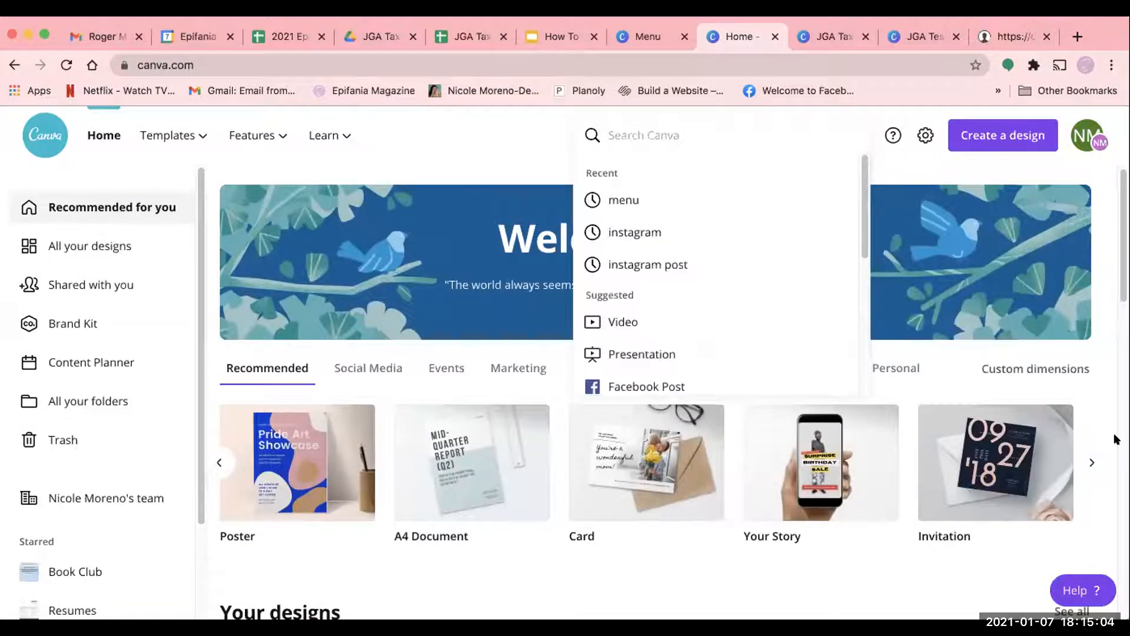
pyautogui.click(784, 557)
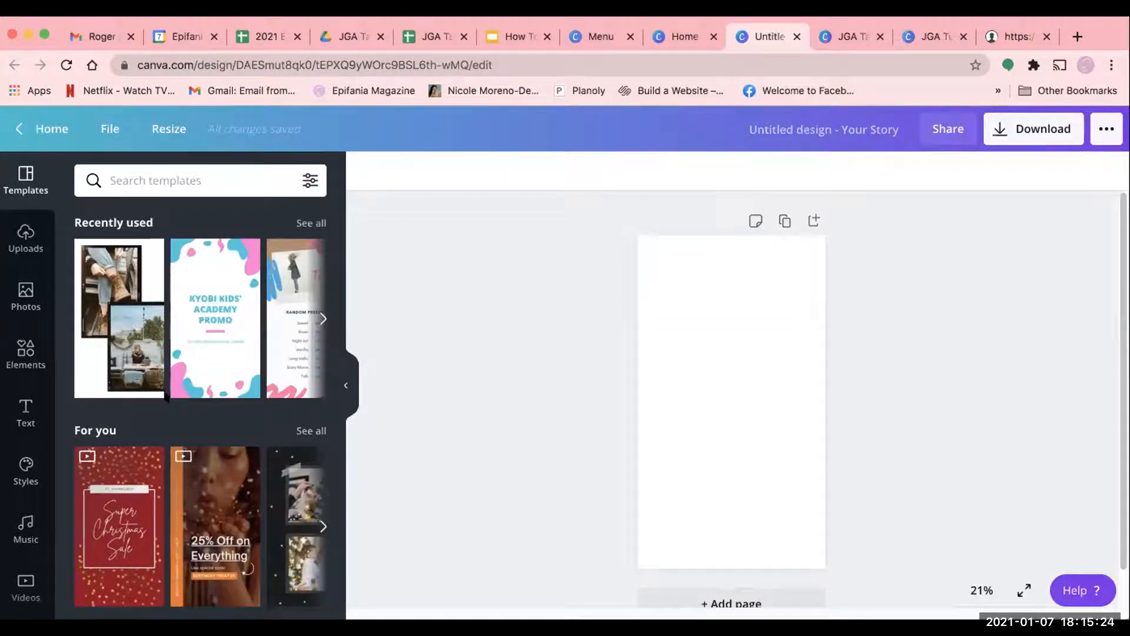
# - Apply the animated "25% Off on Everything" template to the blank story and open its page animation options
pyautogui.scroll(-2, 183, 340)
pyautogui.scroll(2, 183, 366)
pyautogui.scroll(-4, 147, 418)
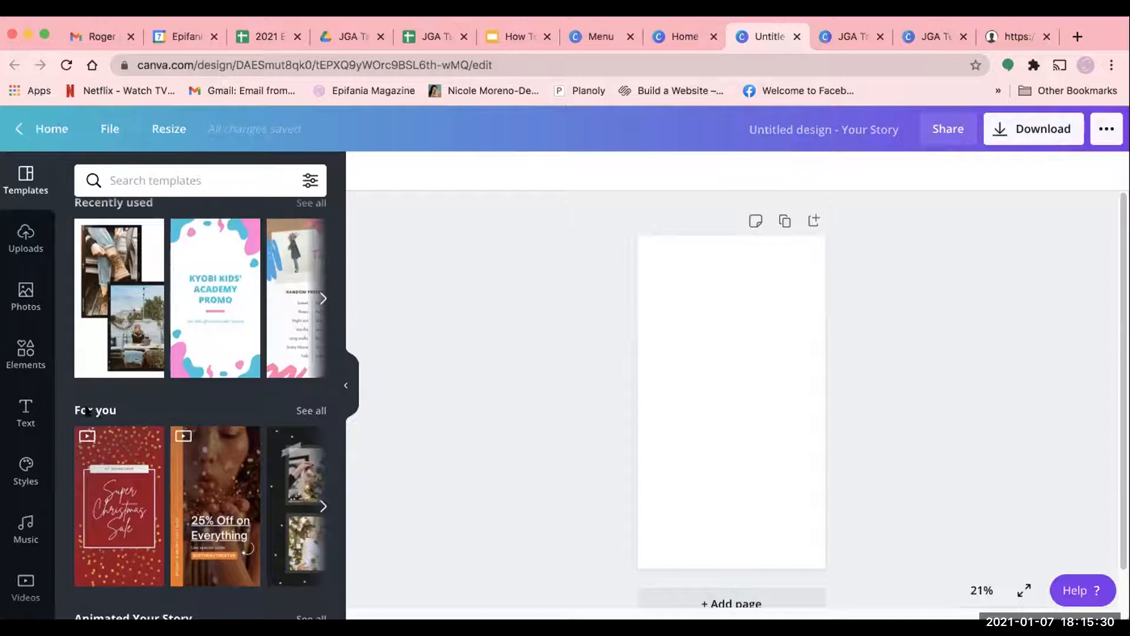
pyautogui.scroll(-7, 175, 425)
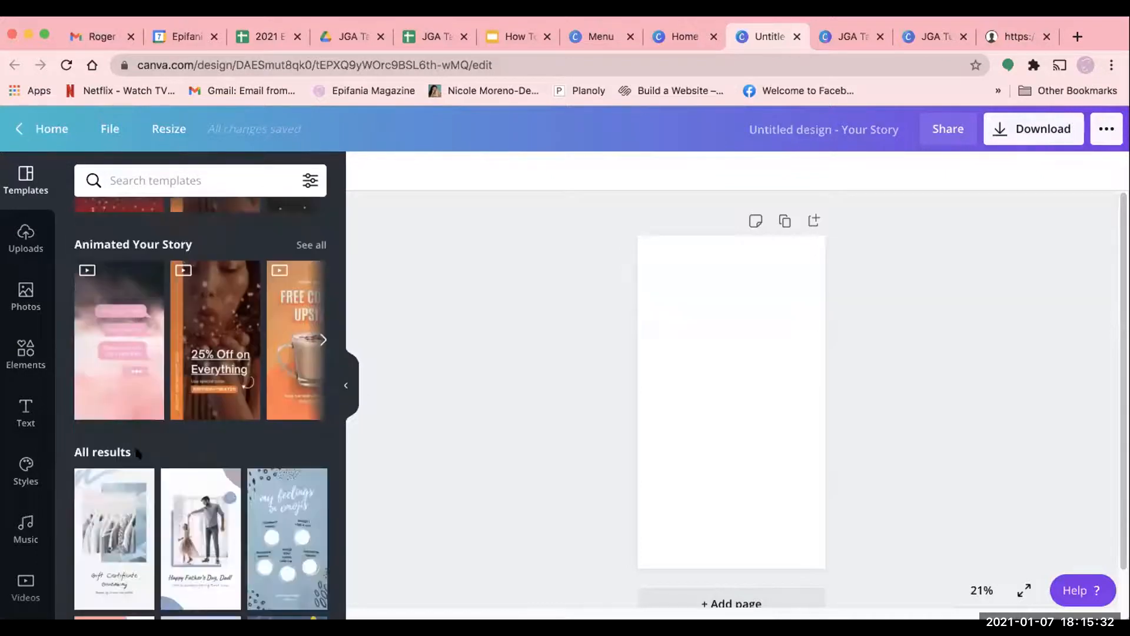
pyautogui.scroll(-2, 139, 516)
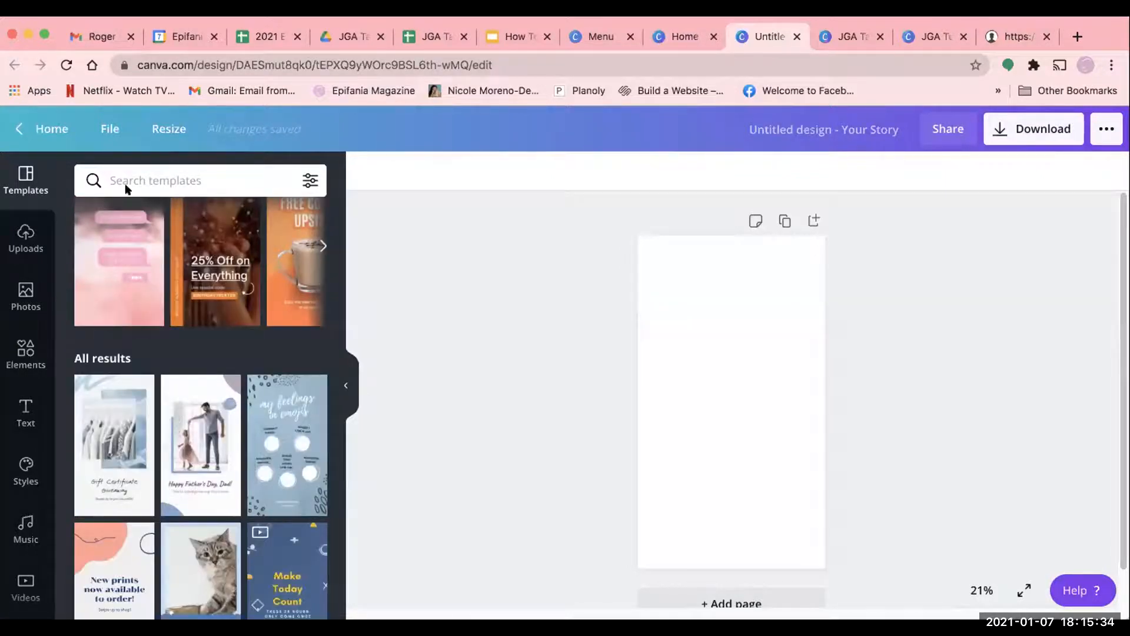
pyautogui.scroll(8, 137, 423)
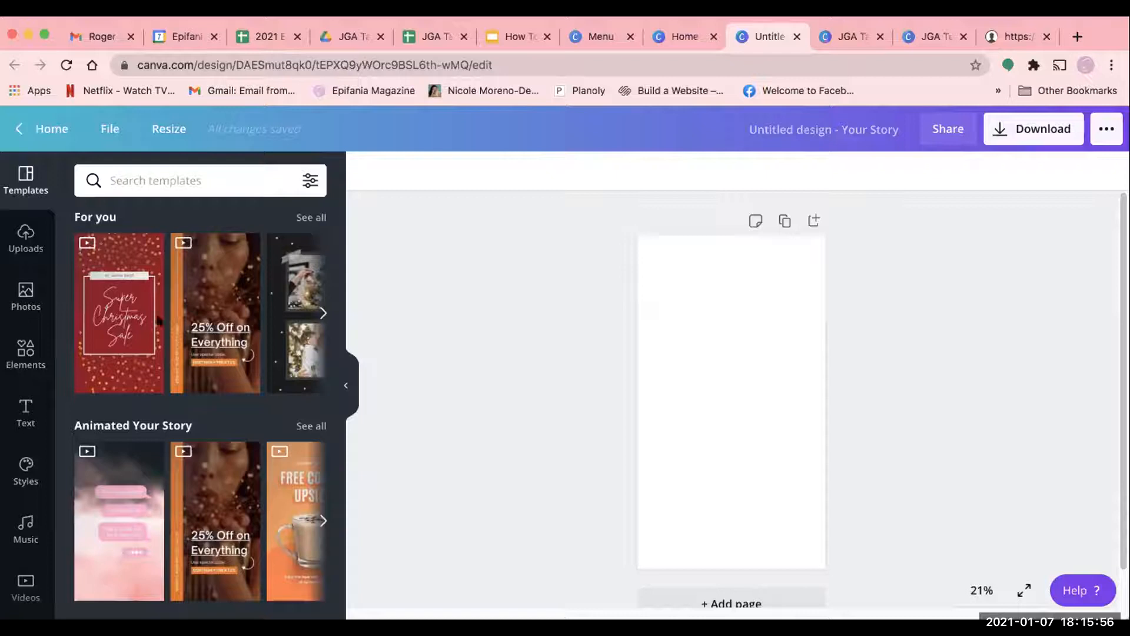
pyautogui.scroll(-3, 142, 403)
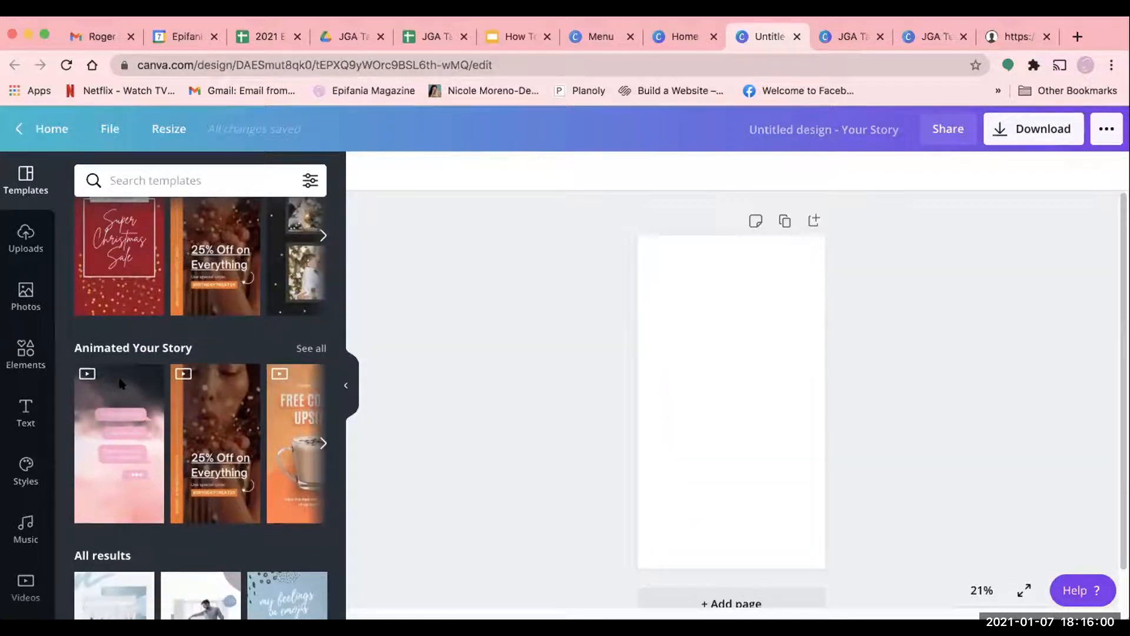
pyautogui.click(232, 393)
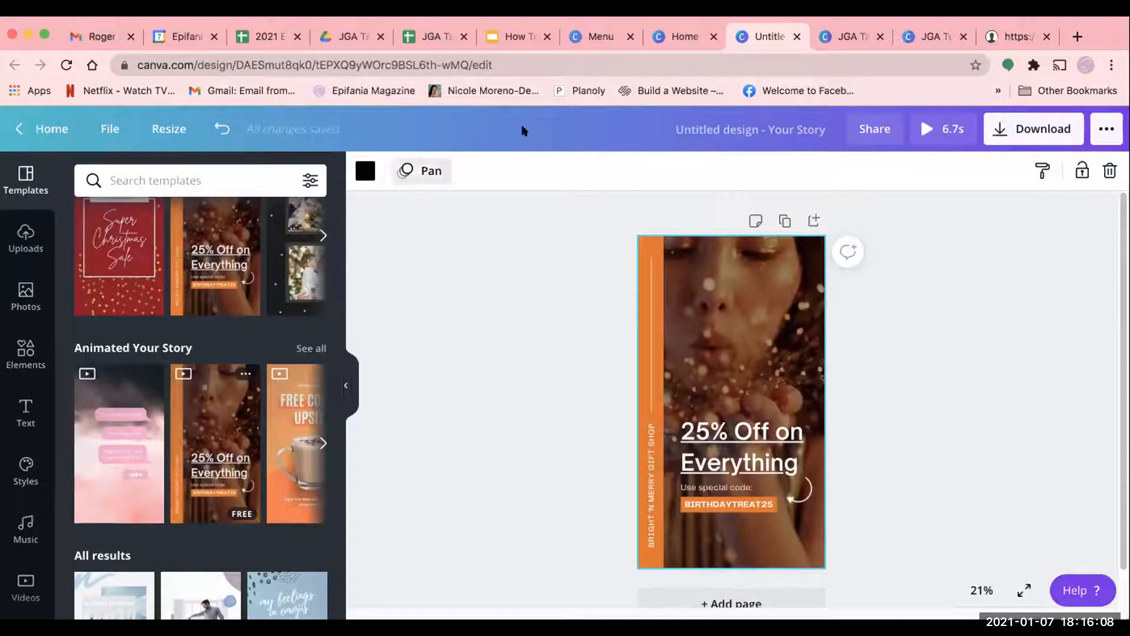
pyautogui.click(432, 171)
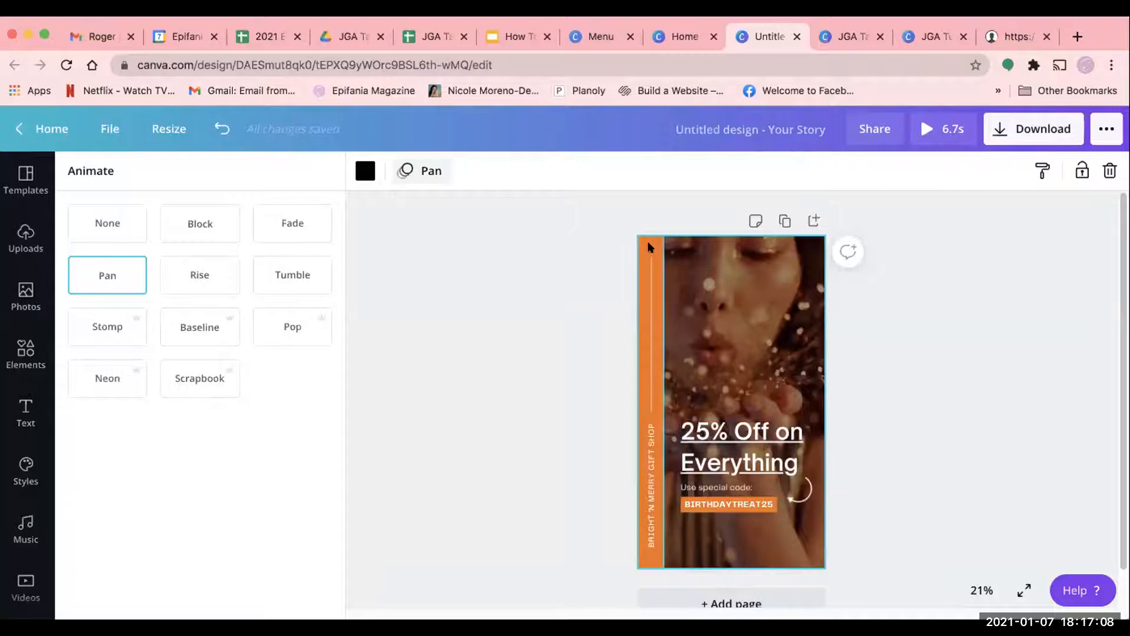
# - Replace the special code text in the orange box with JAN2021
pyautogui.click(743, 505)
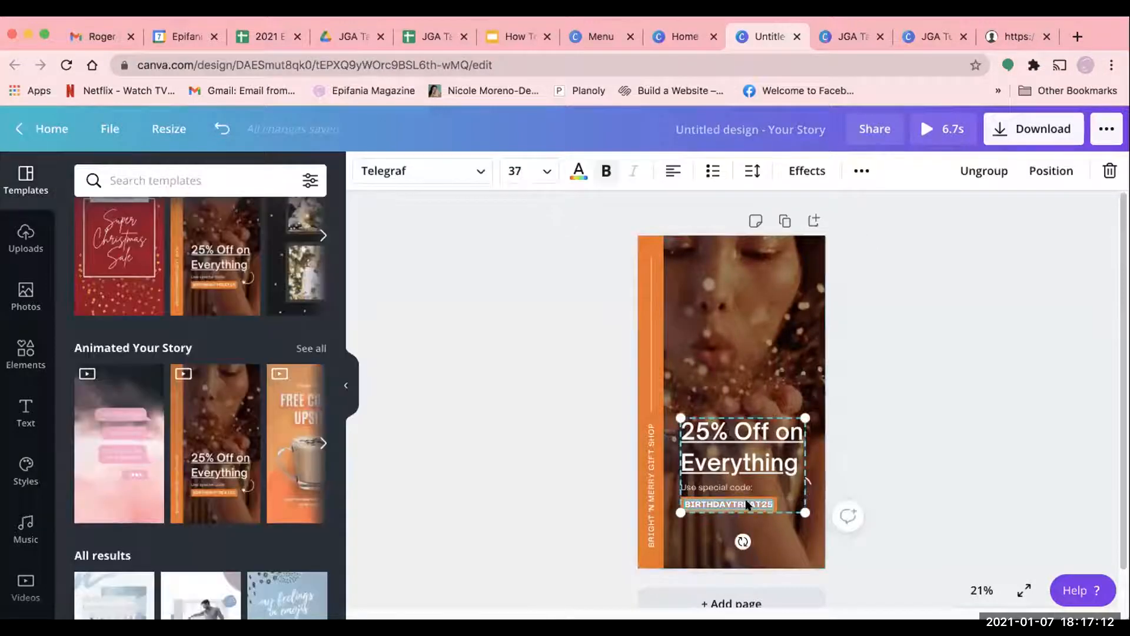
pyautogui.write('JAN2021')
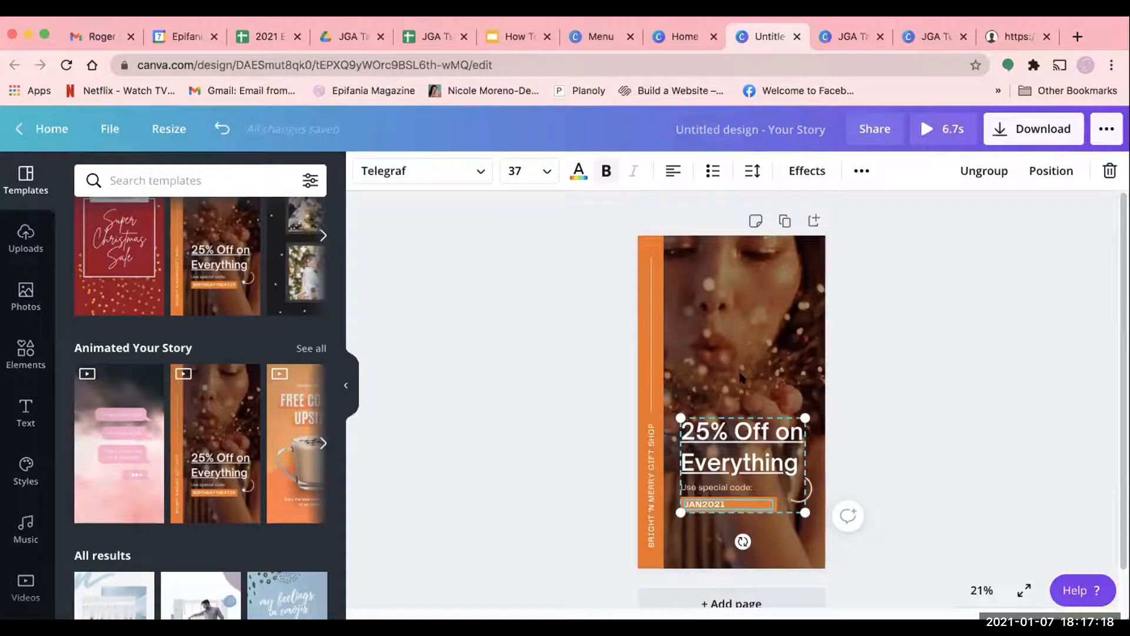
pyautogui.click(748, 323)
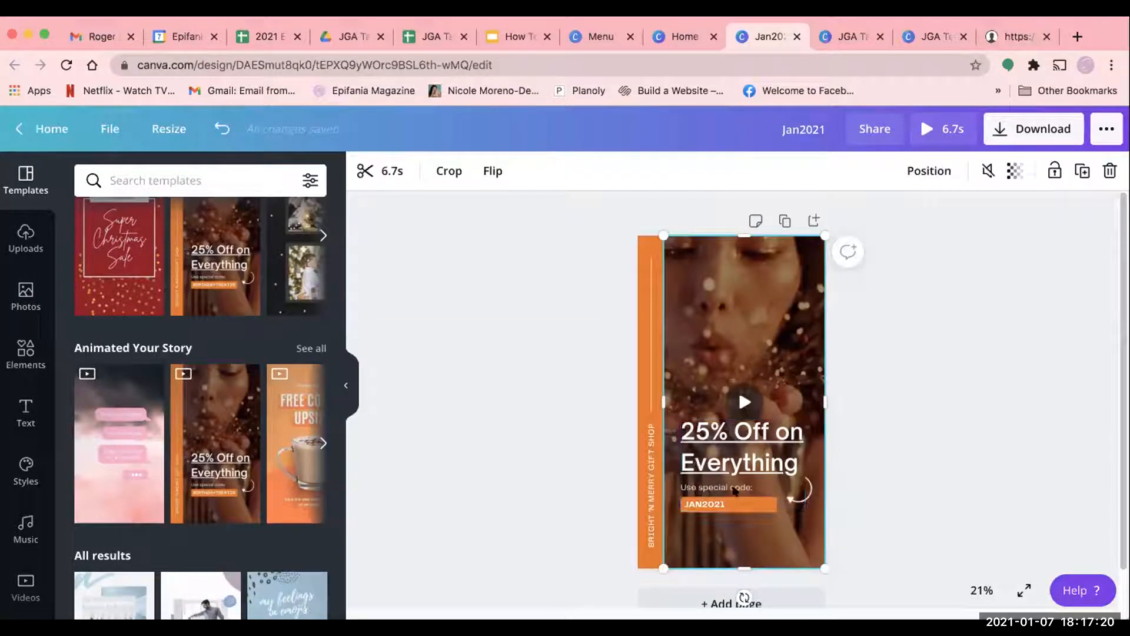
# - Select the "25% Off on Everything" headline and examine the recently used and brand fonts available for it
pyautogui.click(698, 462)
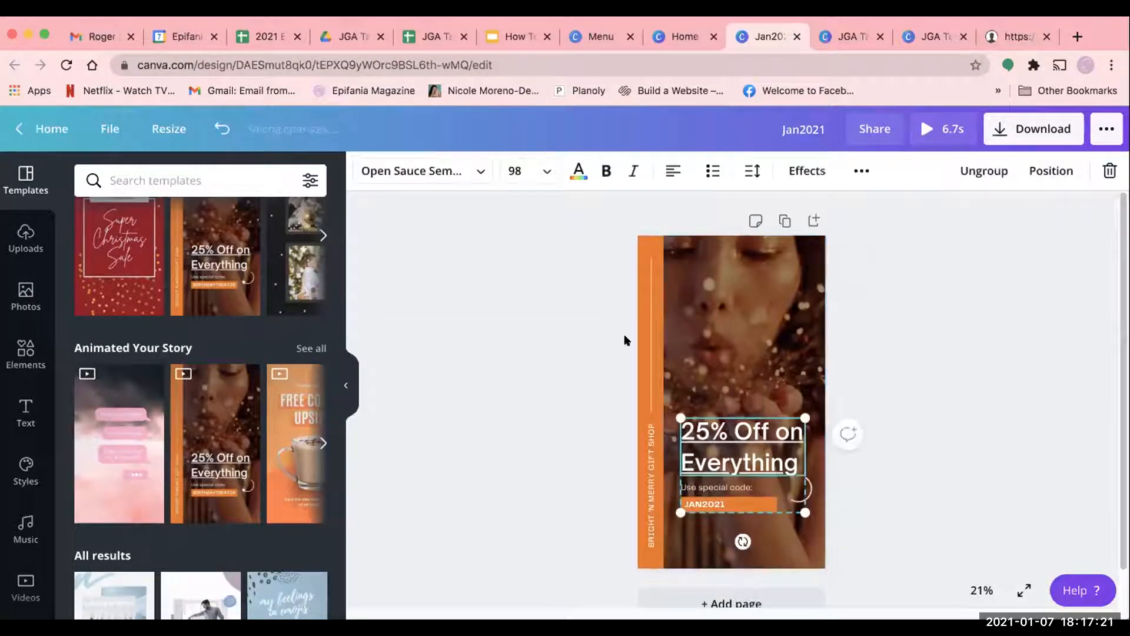
pyautogui.click(480, 176)
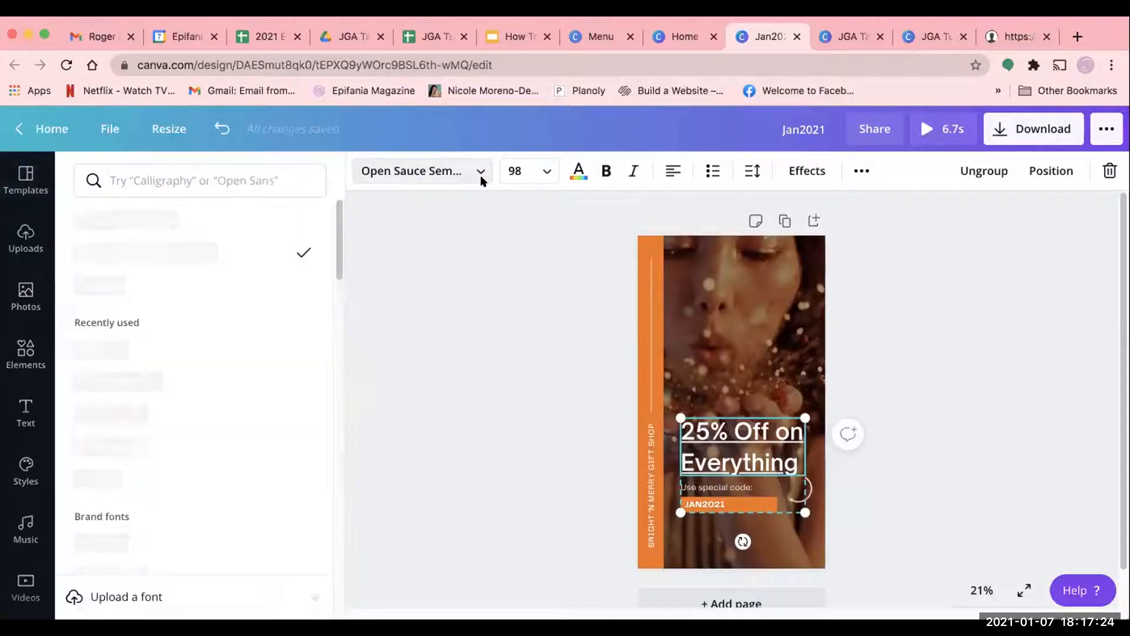
pyautogui.click(479, 177)
pyautogui.click(480, 177)
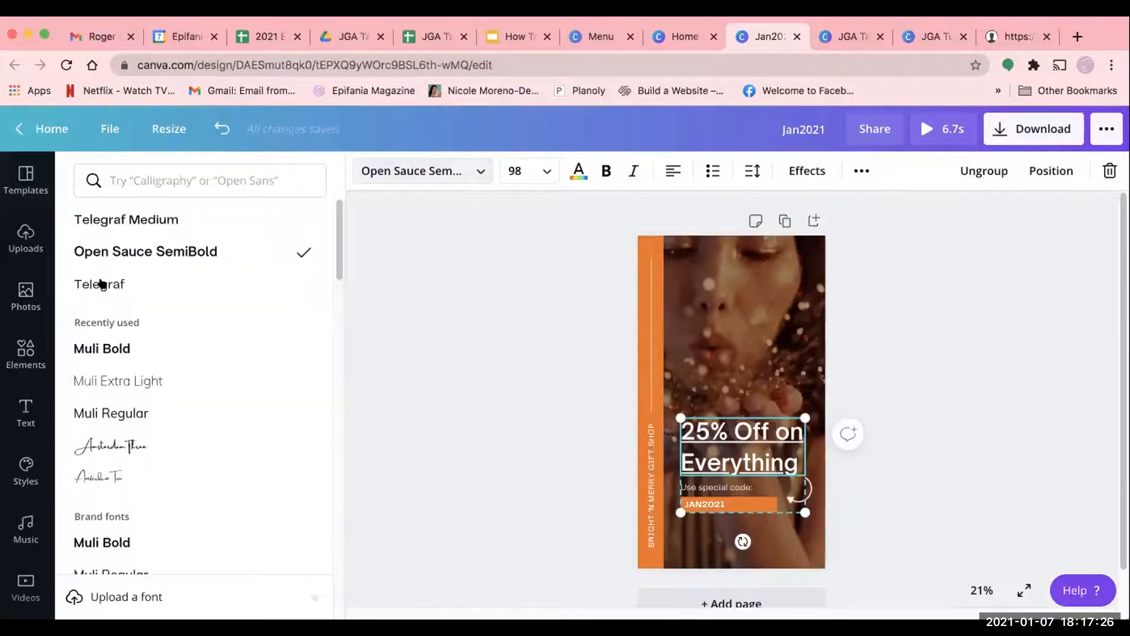
pyautogui.scroll(-1, 174, 336)
pyautogui.scroll(1, 174, 331)
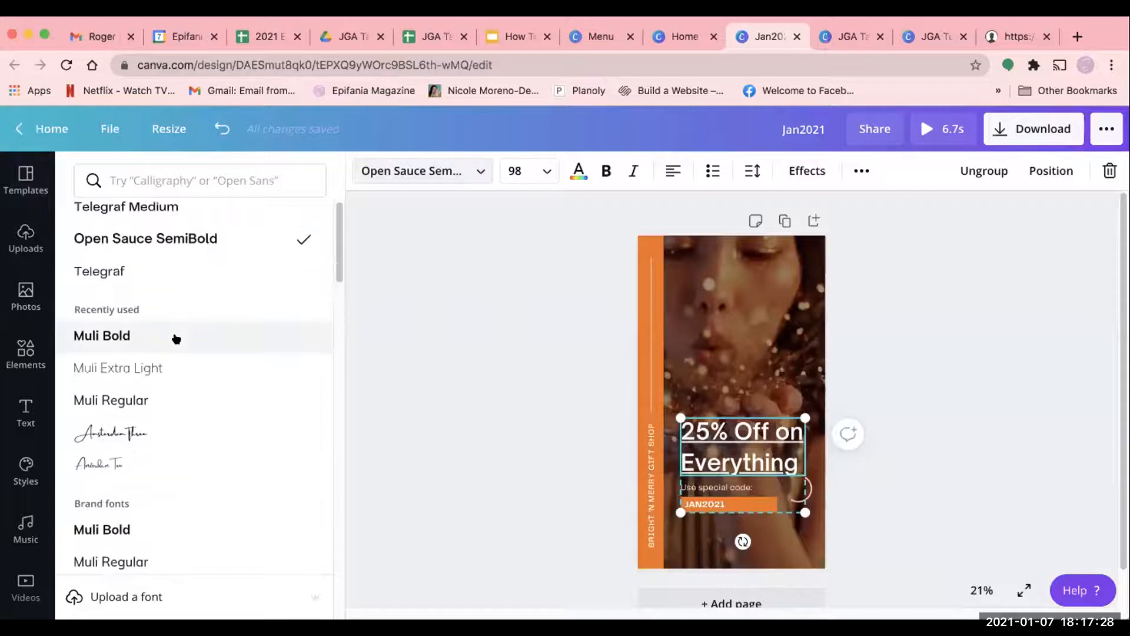
pyautogui.scroll(-1, 189, 468)
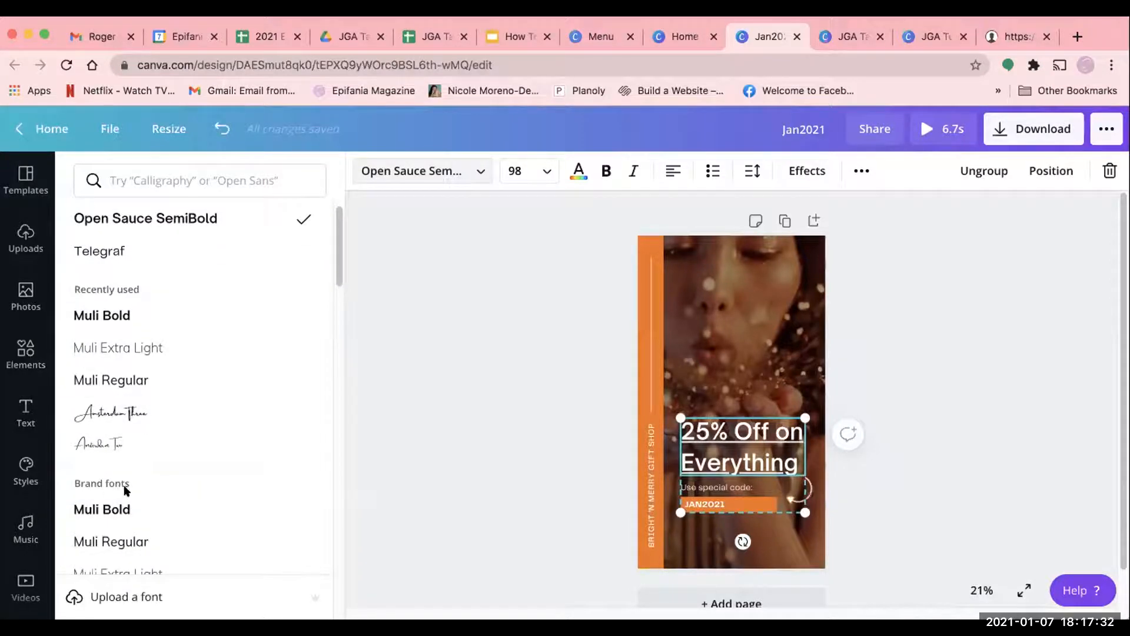
pyautogui.scroll(-1, 166, 507)
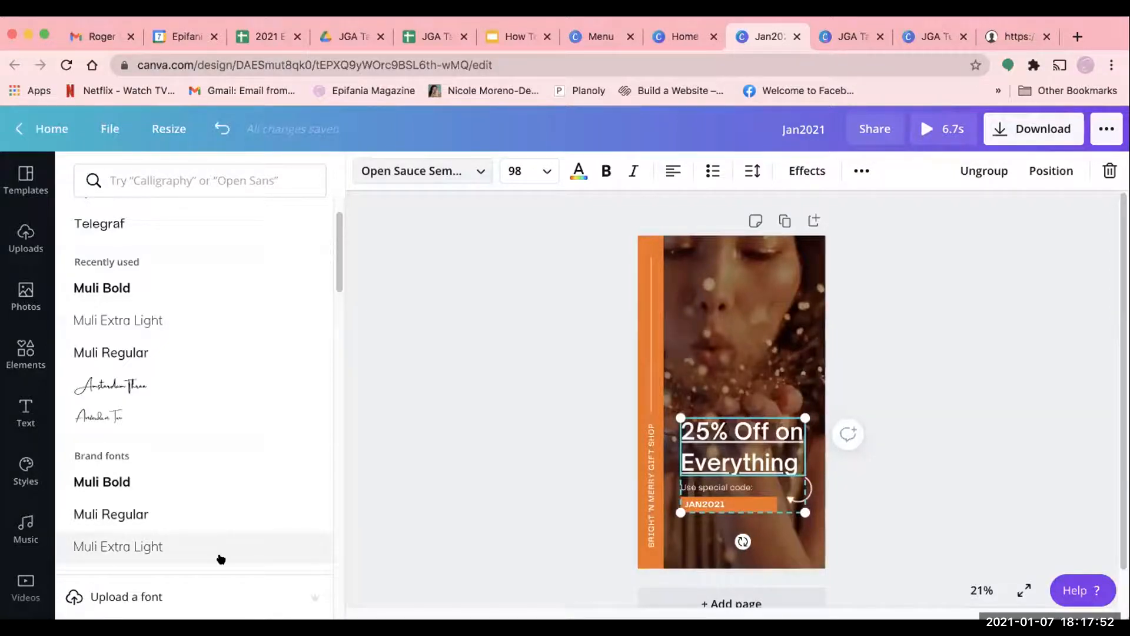
pyautogui.scroll(-1, 845, 515)
pyautogui.scroll(1, 844, 513)
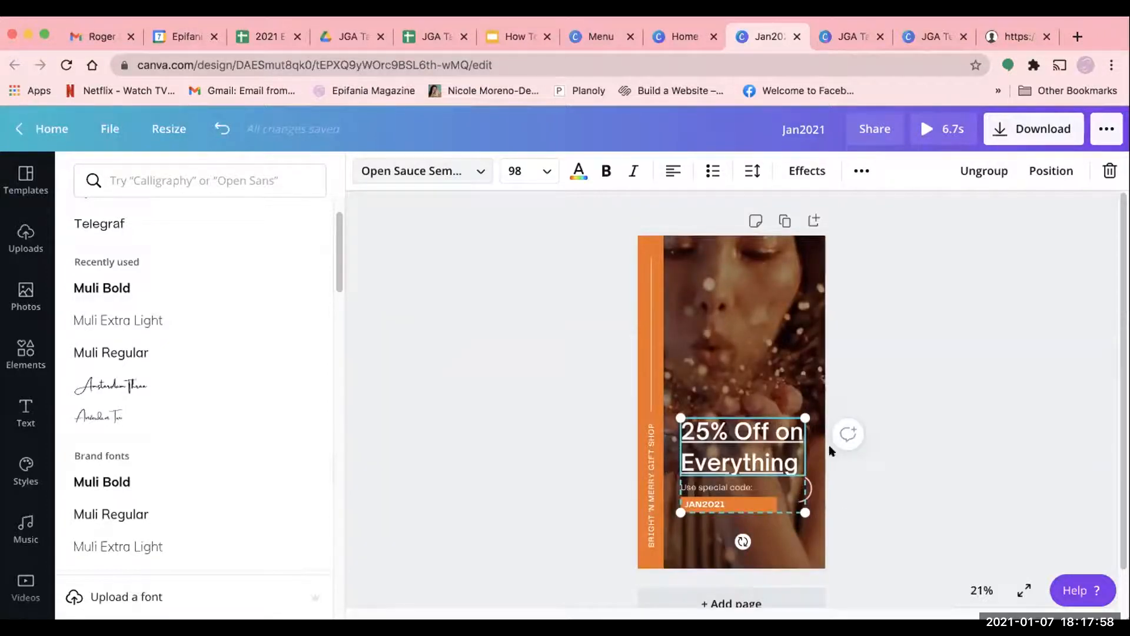
# - Select the story's background video and browse the trending stock photos for a possible replacement
pyautogui.click(759, 340)
pyautogui.click(18, 298)
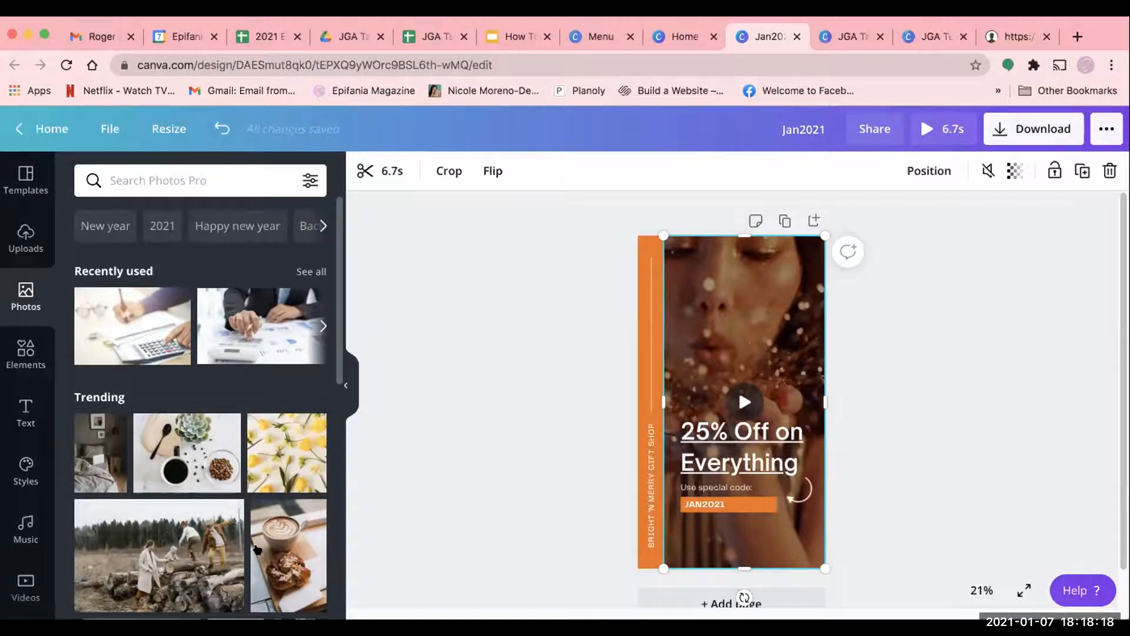
pyautogui.scroll(-5, 229, 512)
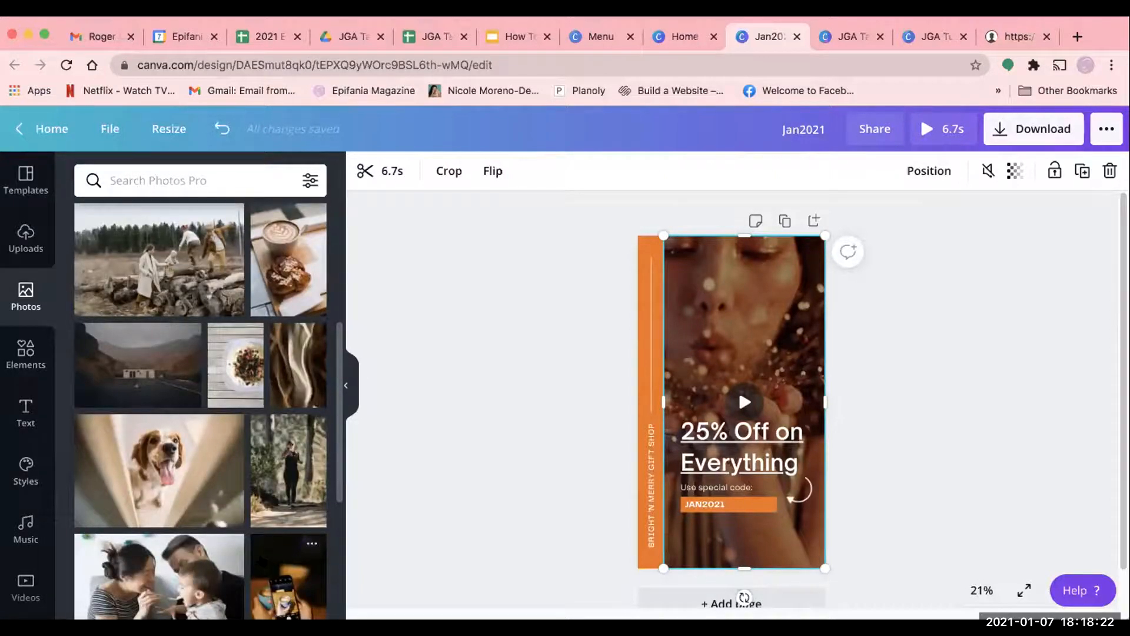
pyautogui.scroll(-2, 262, 561)
pyautogui.scroll(-2, 262, 562)
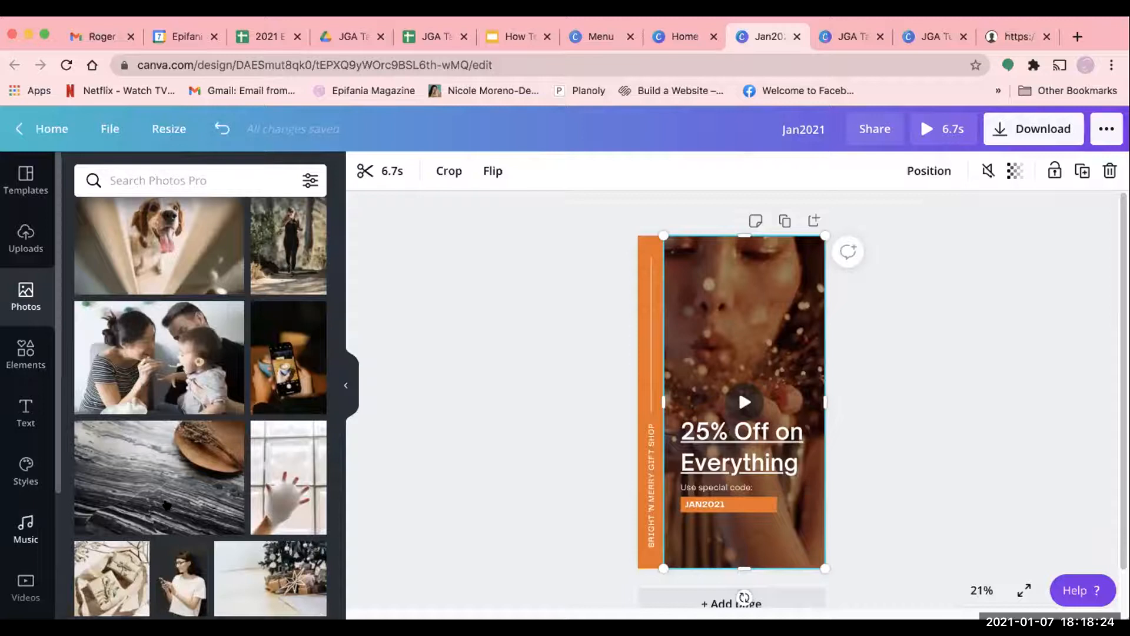
pyautogui.scroll(-2, 167, 505)
pyautogui.scroll(-2, 144, 416)
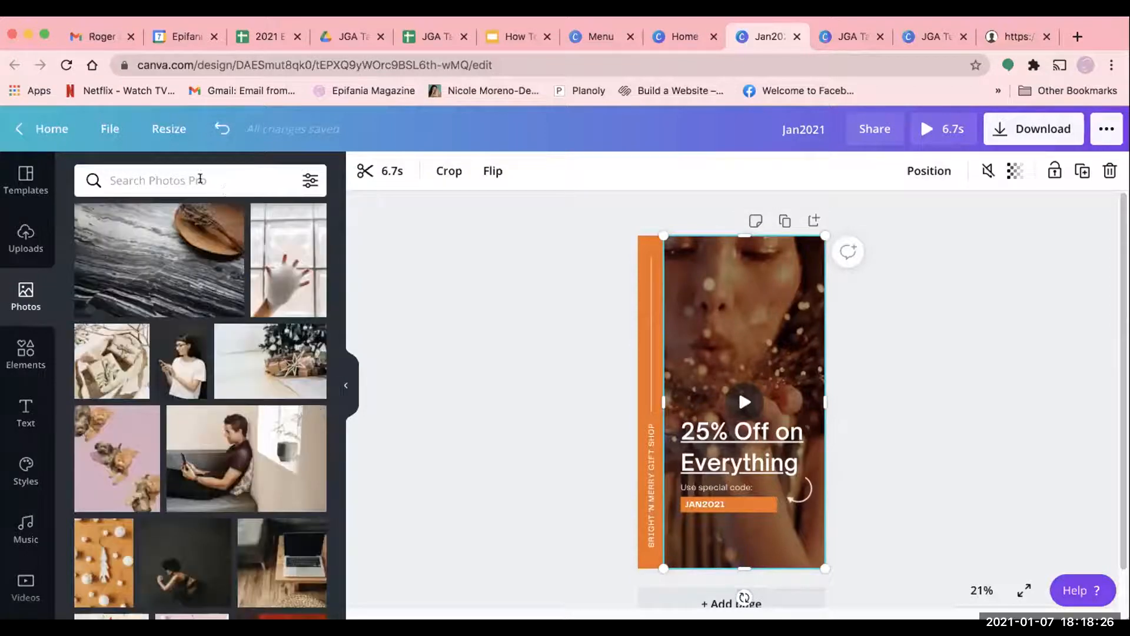
# - Search the photos for "taco" and replace the background video with the photo of three tacos on a wooden board
pyautogui.click(200, 179)
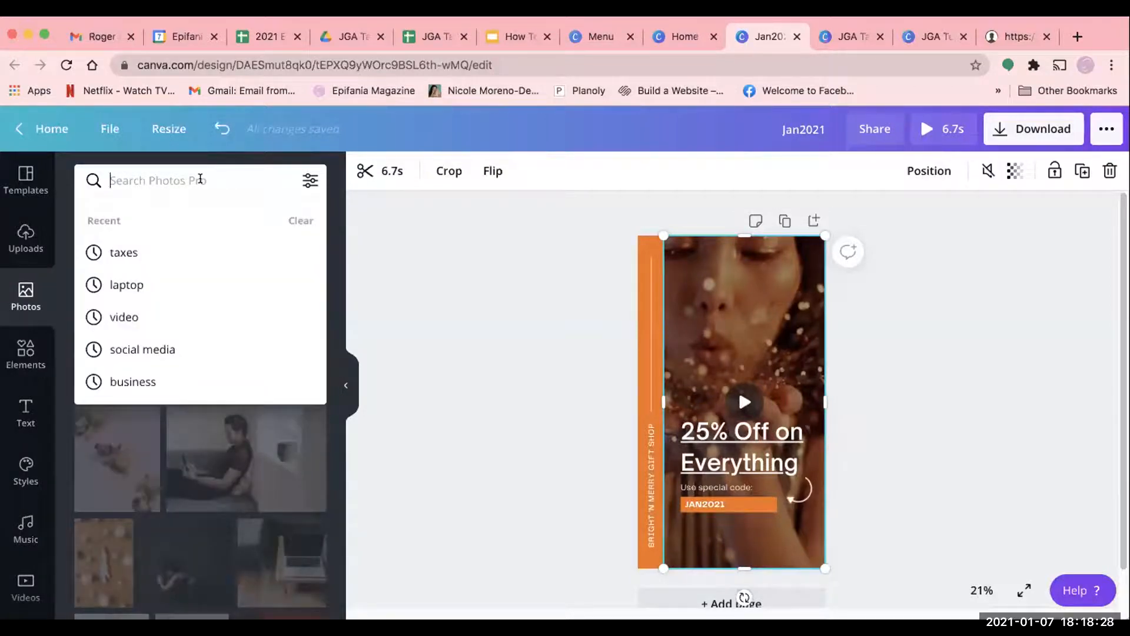
pyautogui.write('taco')
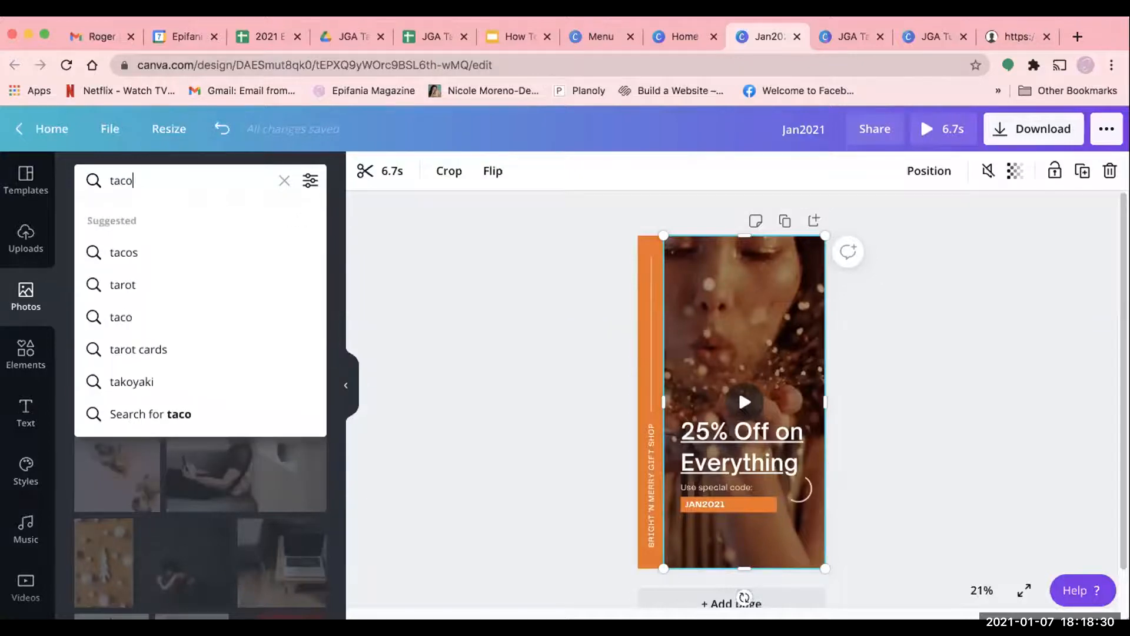
pyautogui.press('Return')
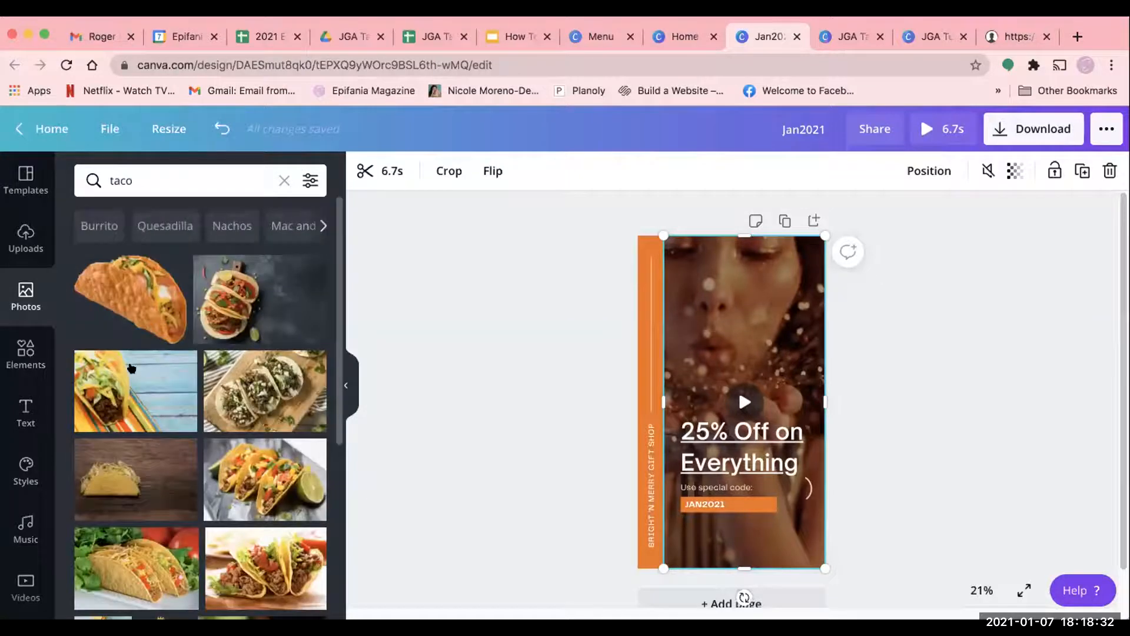
pyautogui.moveTo(269, 389); pyautogui.dragTo(765, 324)
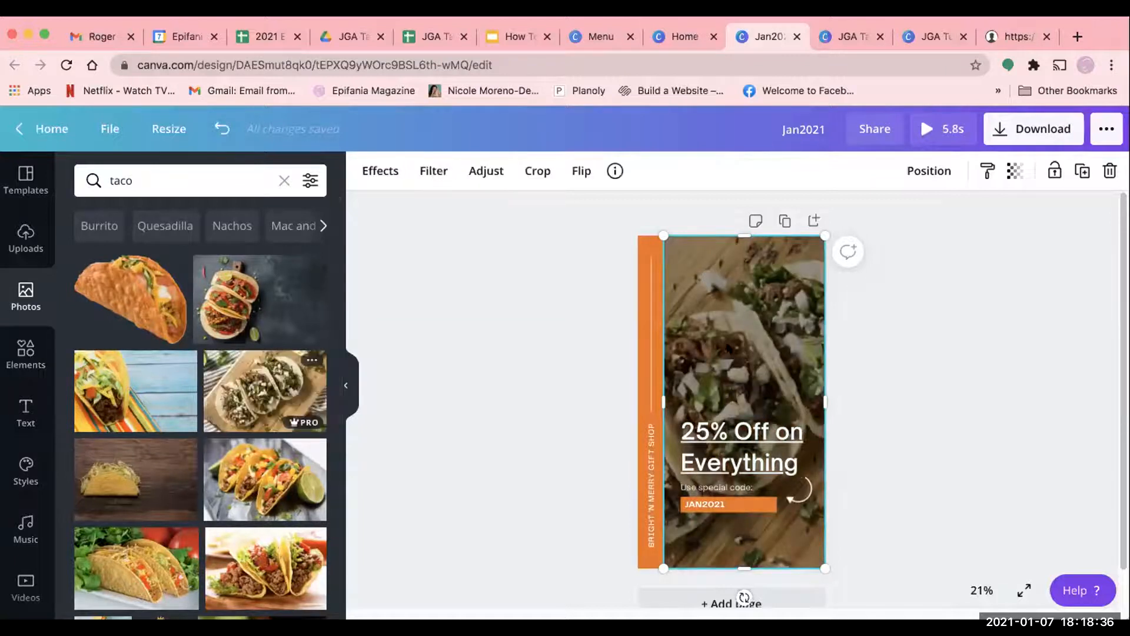
pyautogui.moveTo(259, 390); pyautogui.dragTo(713, 283)
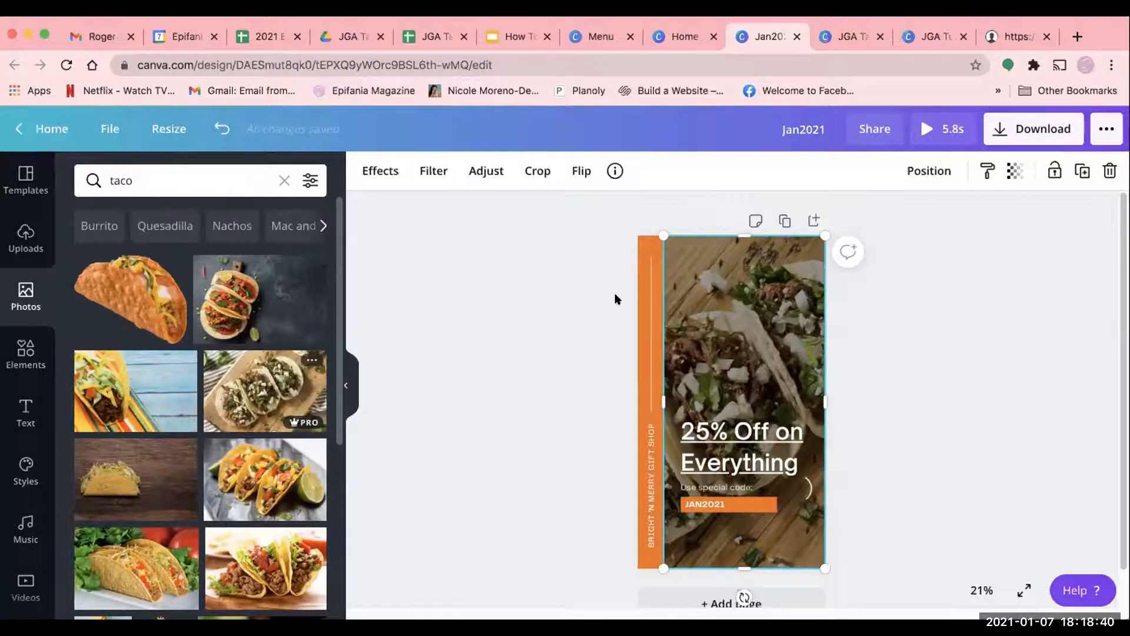
# - Recolor the orange vertical bar along the story's edge with the yellow from the Epifania Magazine palette
pyautogui.click(642, 246)
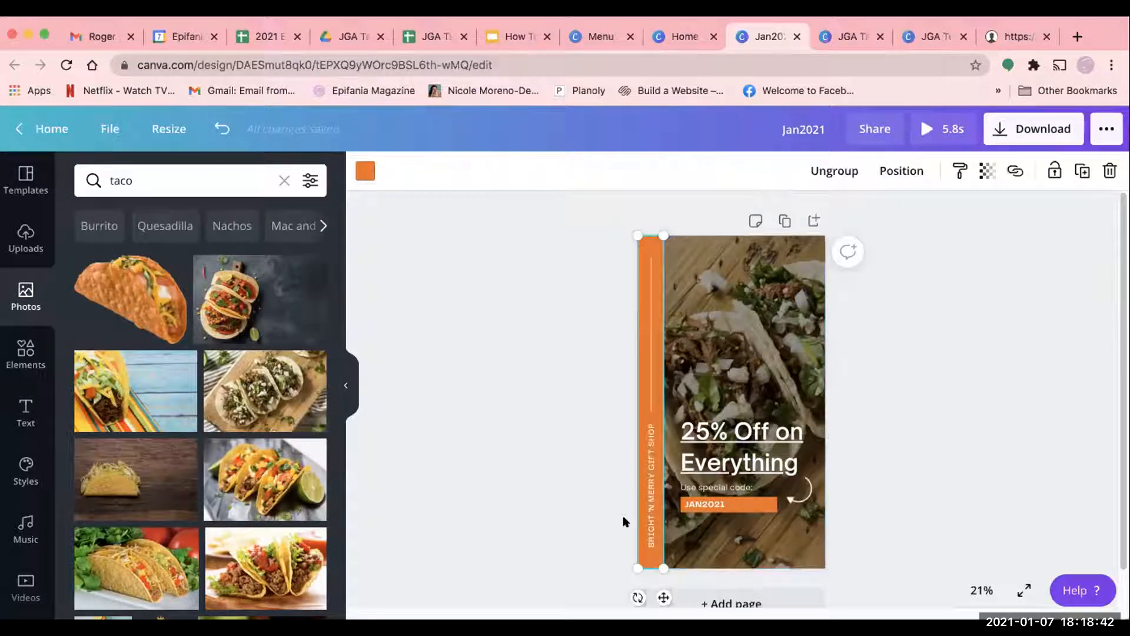
pyautogui.click(364, 171)
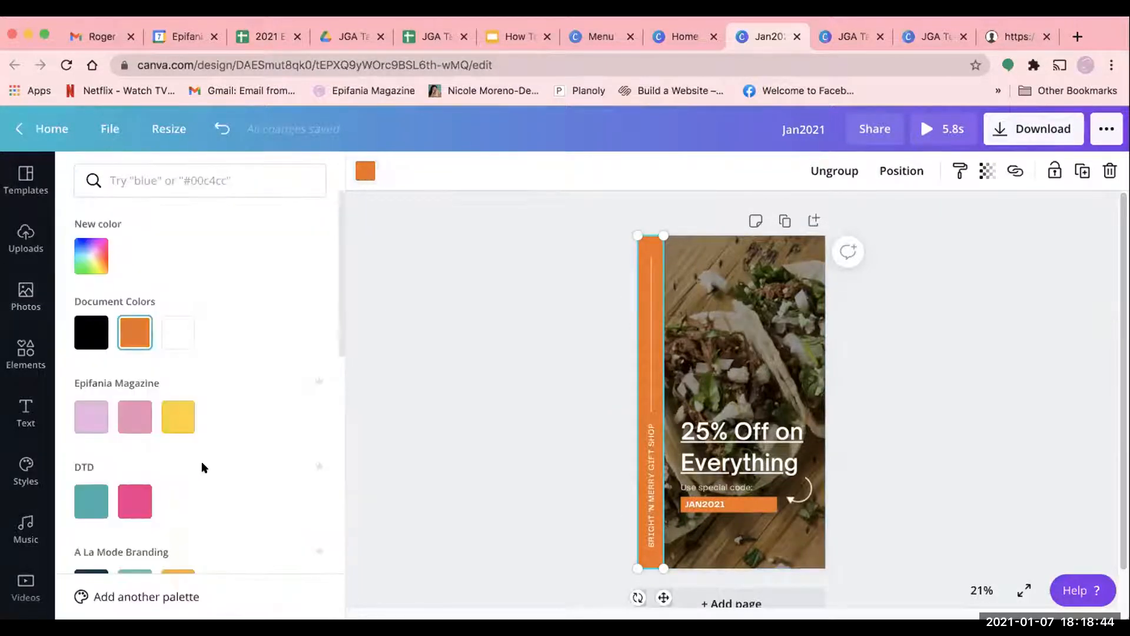
pyautogui.scroll(-1, 211, 506)
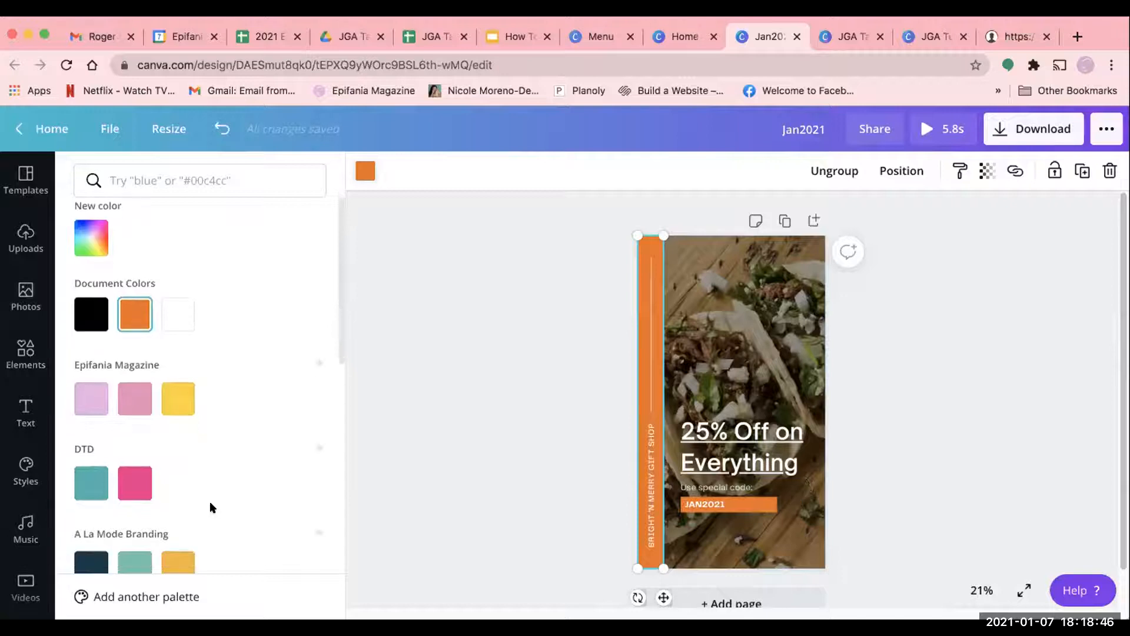
pyautogui.click(165, 391)
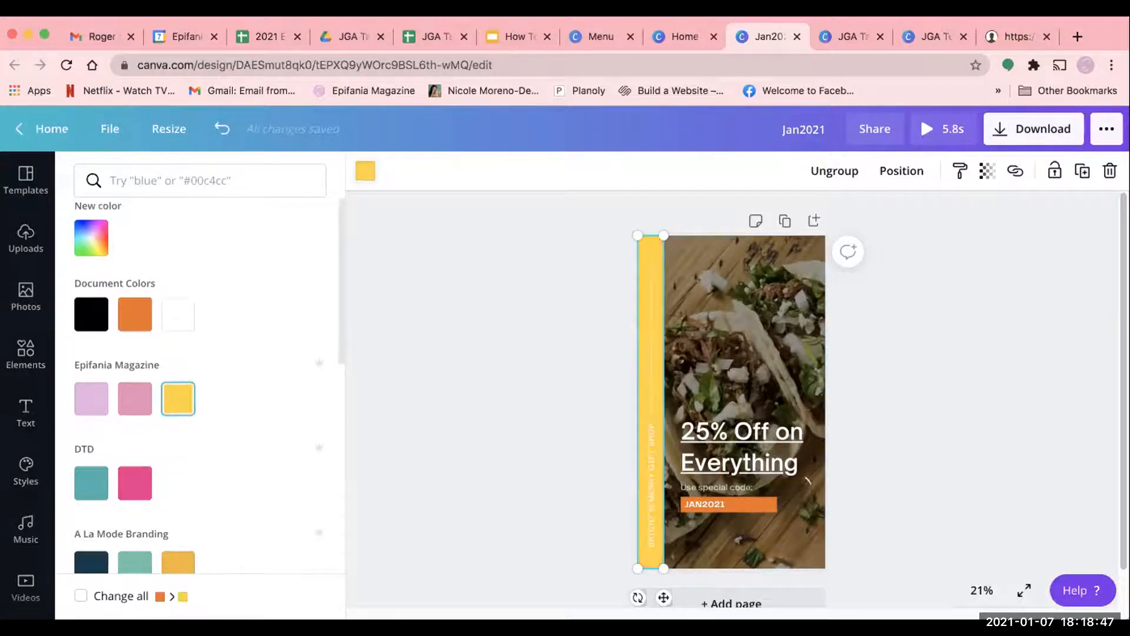
# - Change the vertical BRIGHT 'N MERRY GIFT SHOP text on the yellow bar to black
pyautogui.click(650, 454)
pyautogui.click(579, 171)
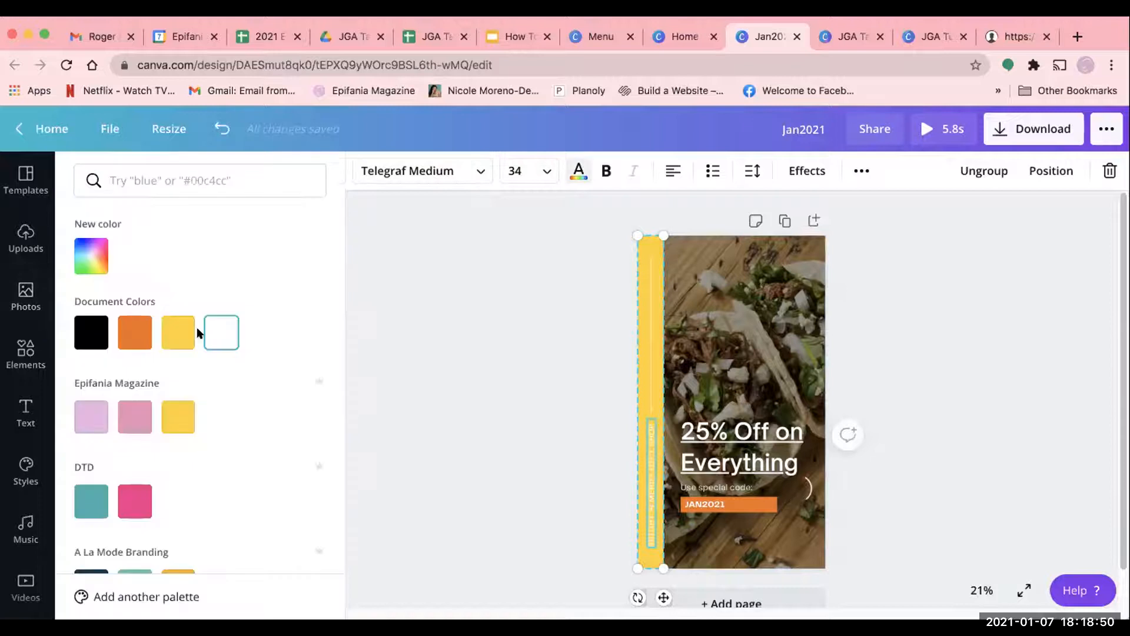
pyautogui.click(92, 332)
# - Change the JAN2021 code text to the Epifania Magazine yellow and deselect it
pyautogui.click(747, 506)
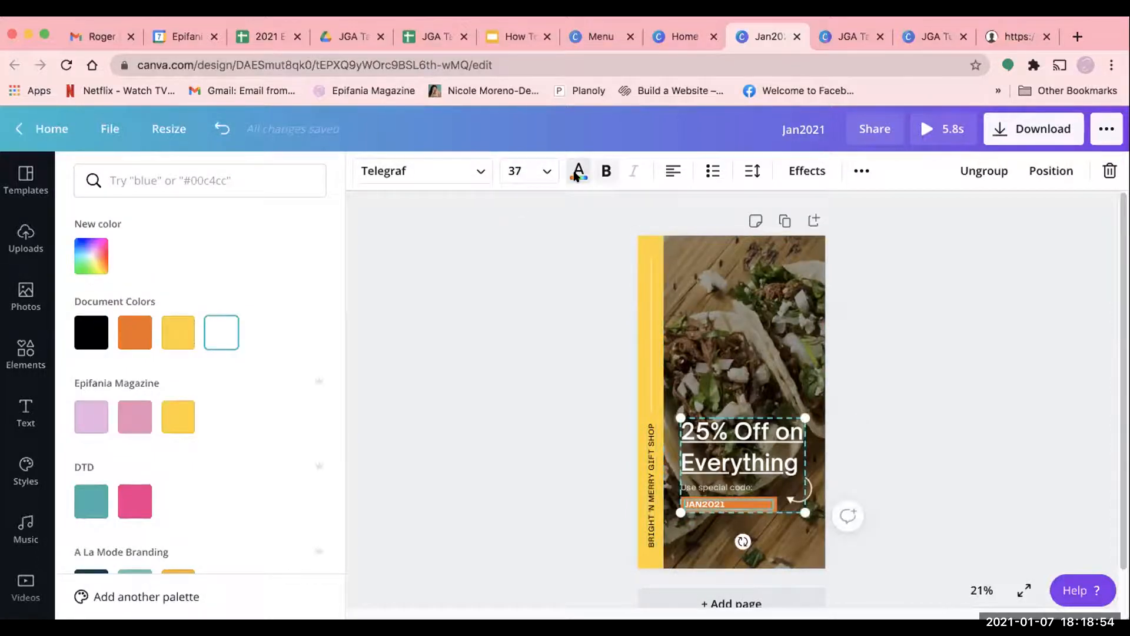
pyautogui.click(577, 173)
pyautogui.click(579, 170)
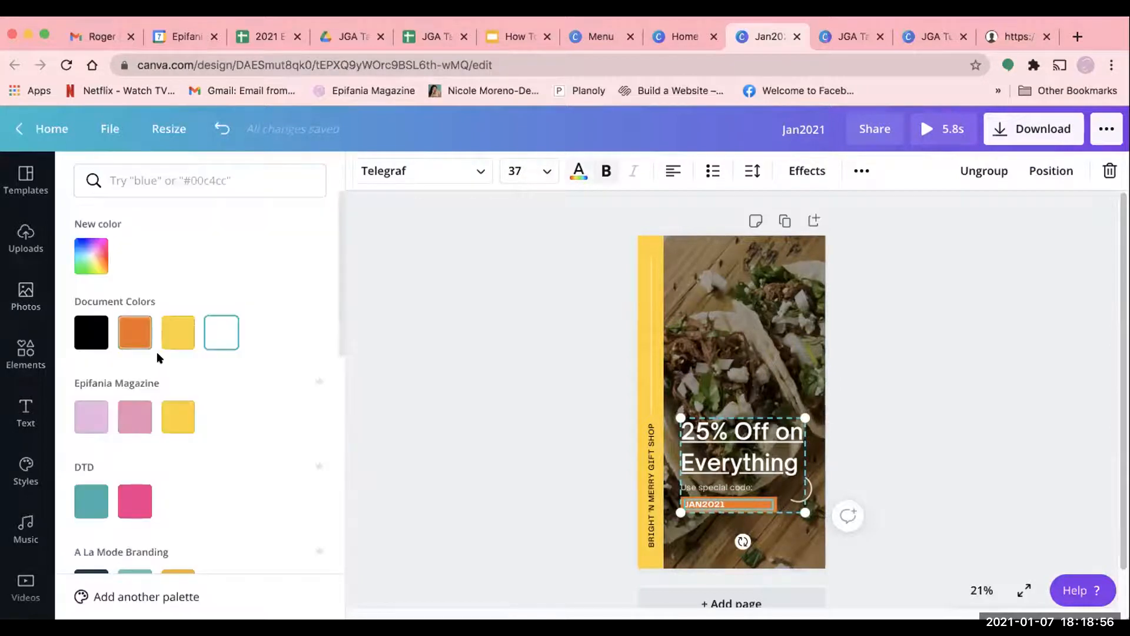
pyautogui.click(179, 417)
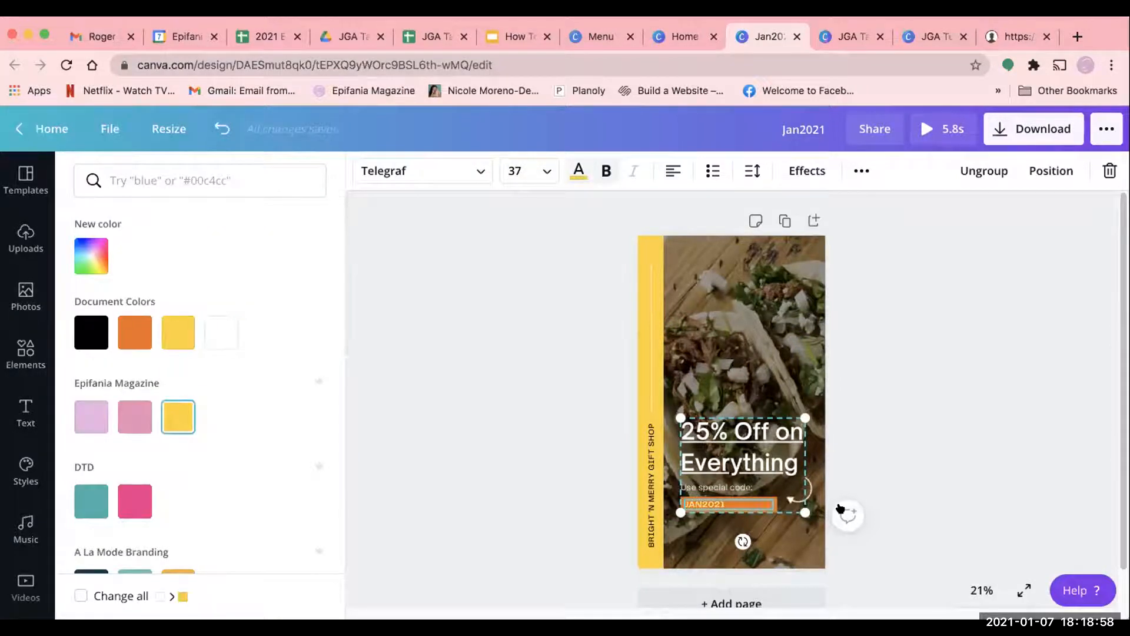
pyautogui.click(946, 497)
pyautogui.click(880, 497)
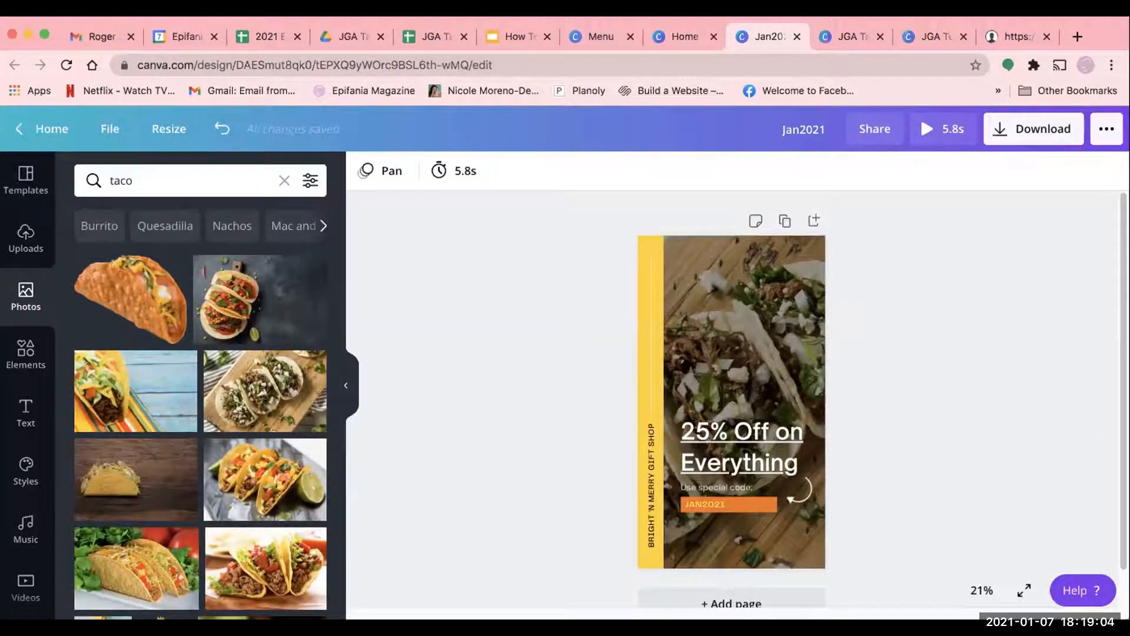
# - Browse the uploaded images available for use in the design
pyautogui.click(29, 235)
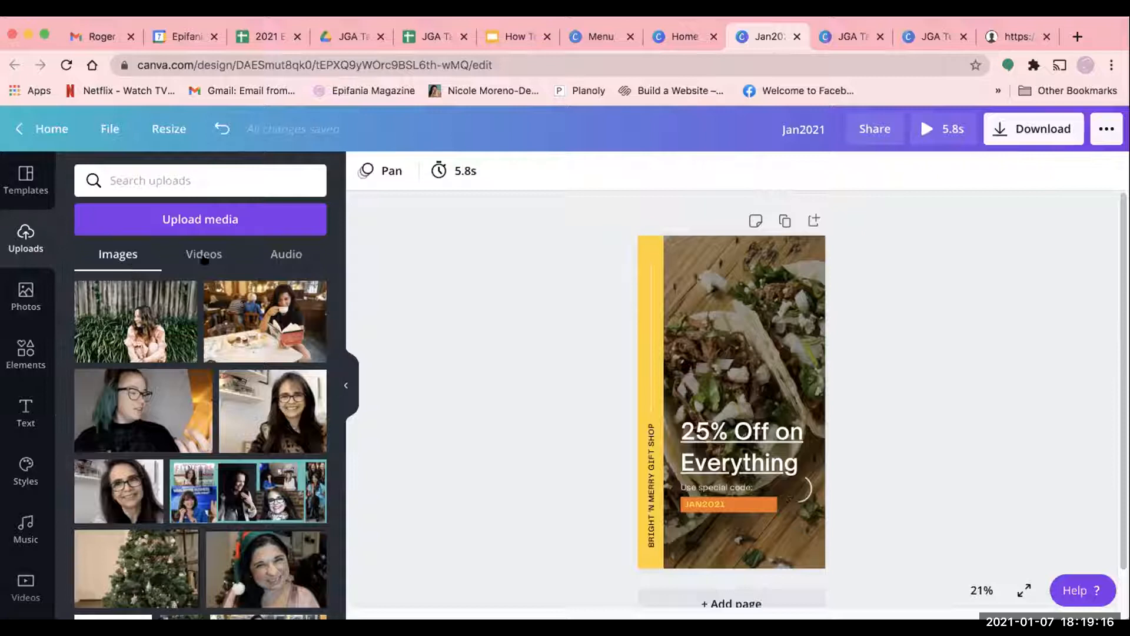
pyautogui.scroll(-10, 188, 467)
pyautogui.scroll(-10, 188, 467)
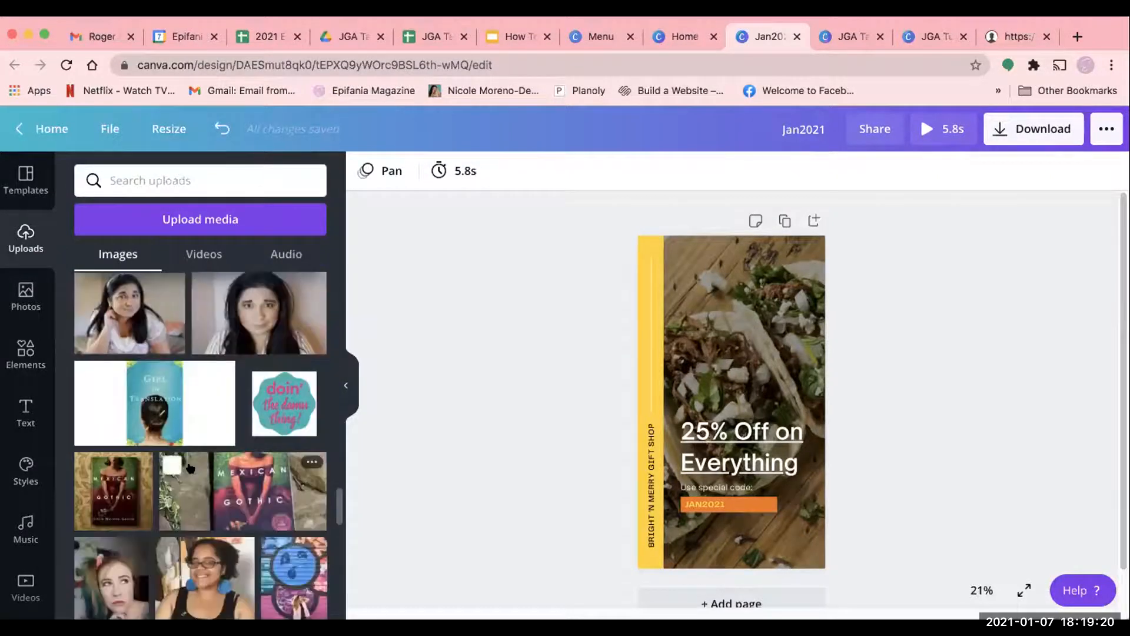
pyautogui.scroll(-3, 190, 467)
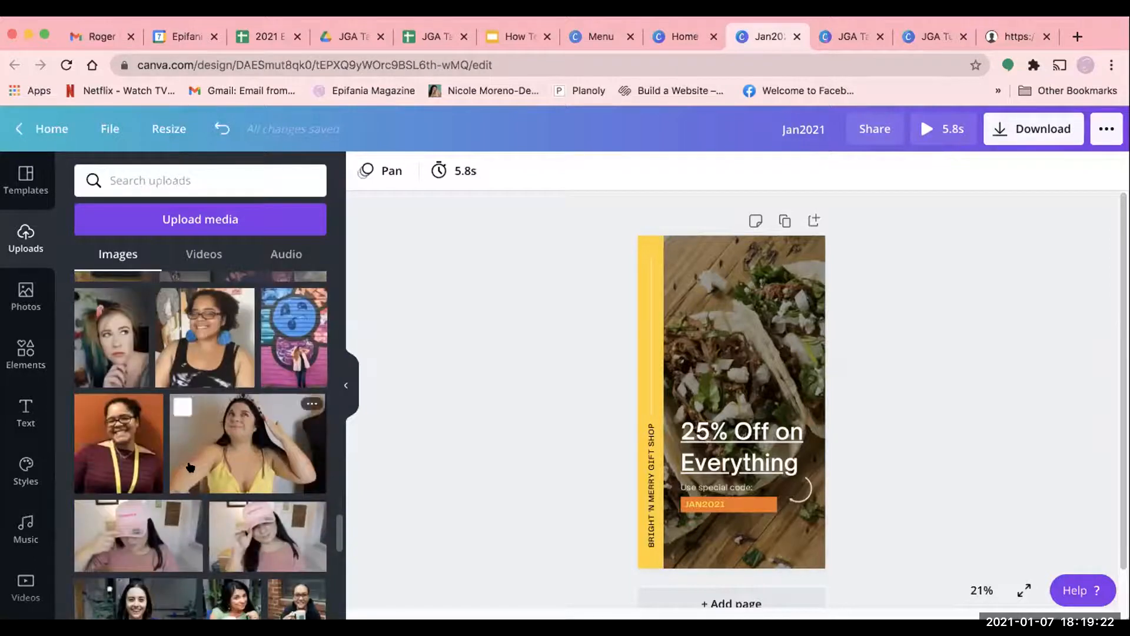
pyautogui.scroll(-6, 190, 467)
pyautogui.scroll(-4, 190, 467)
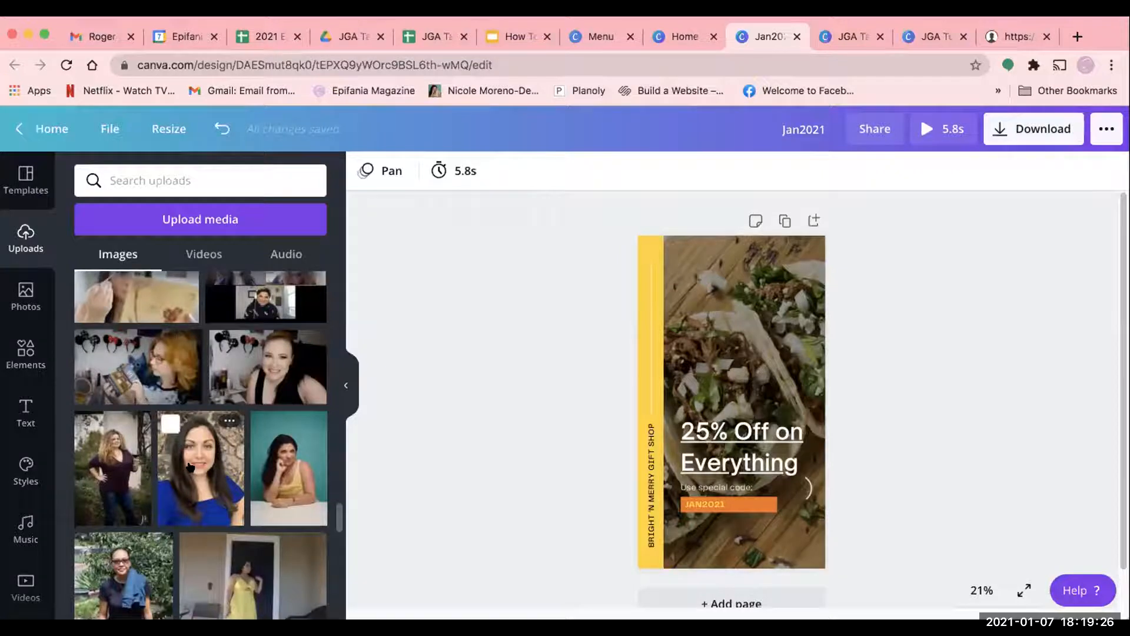
pyautogui.scroll(-1, 190, 467)
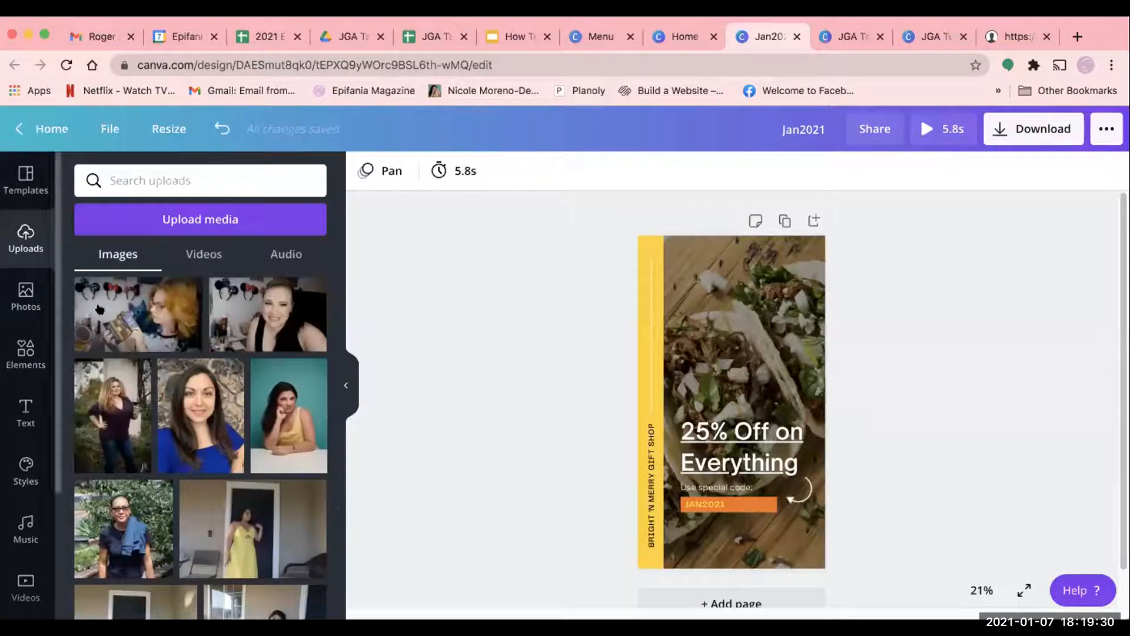
pyautogui.scroll(-10, 201, 445)
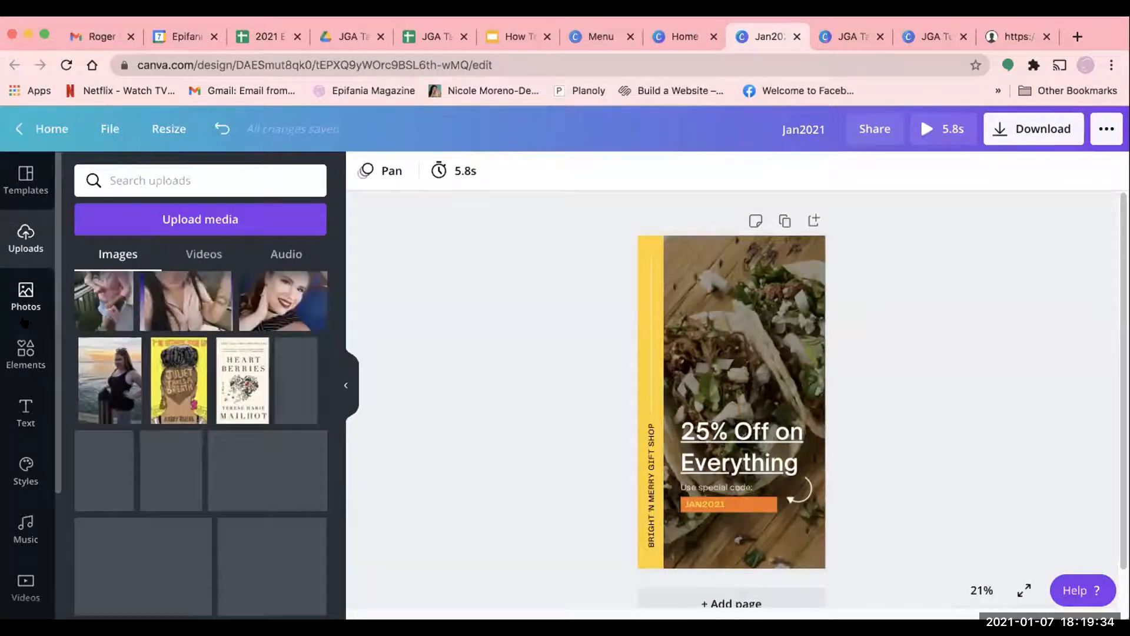
# - Revisit the taco photo results and look through the element categories, including lines, shapes, stickers, charts, grids and gradients
pyautogui.click(26, 294)
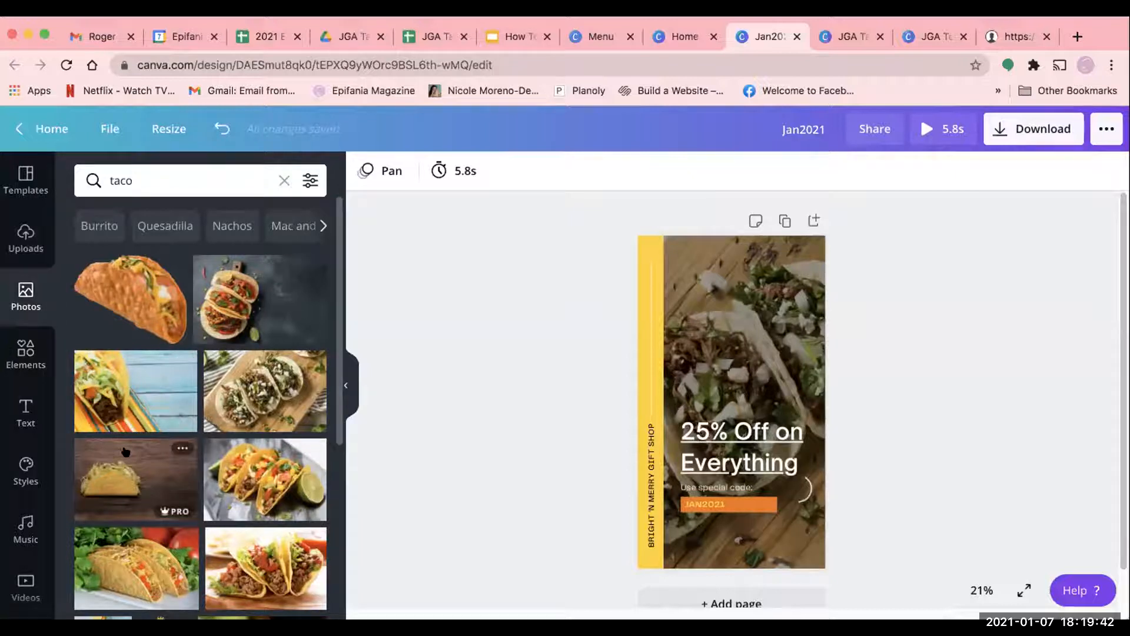
pyautogui.click(14, 364)
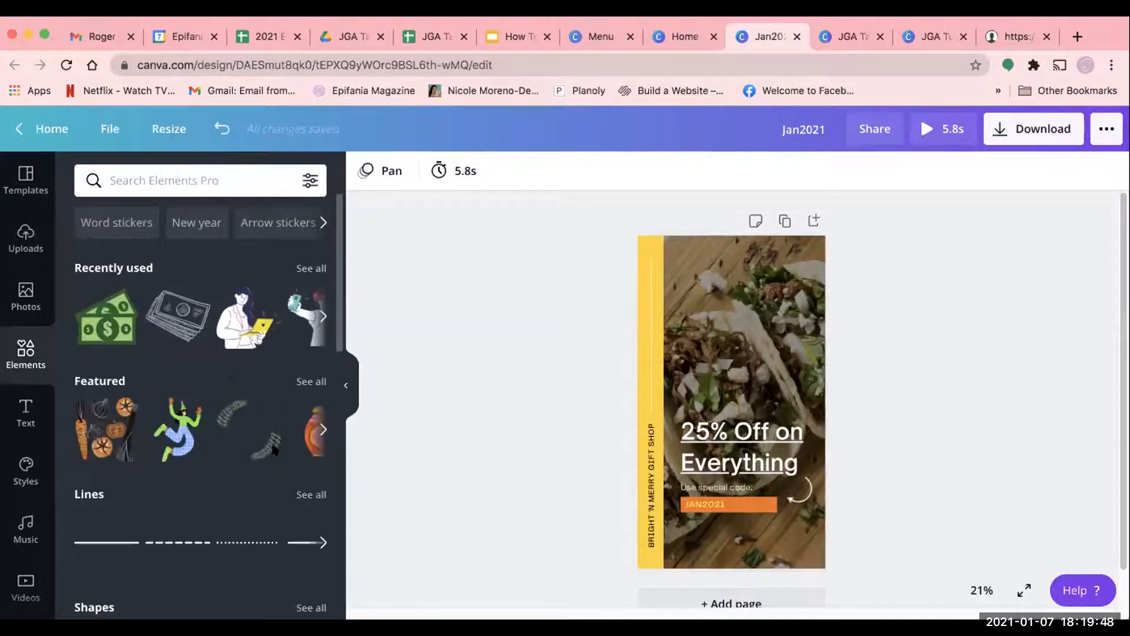
pyautogui.scroll(-2, 272, 449)
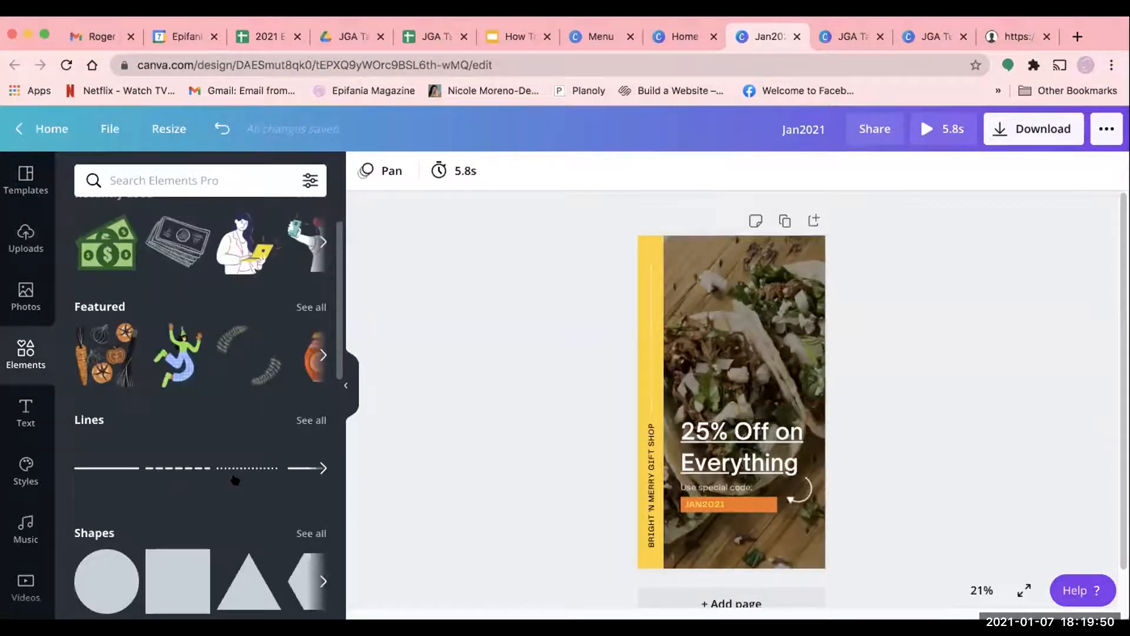
pyautogui.scroll(-4, 235, 480)
pyautogui.scroll(-4, 243, 478)
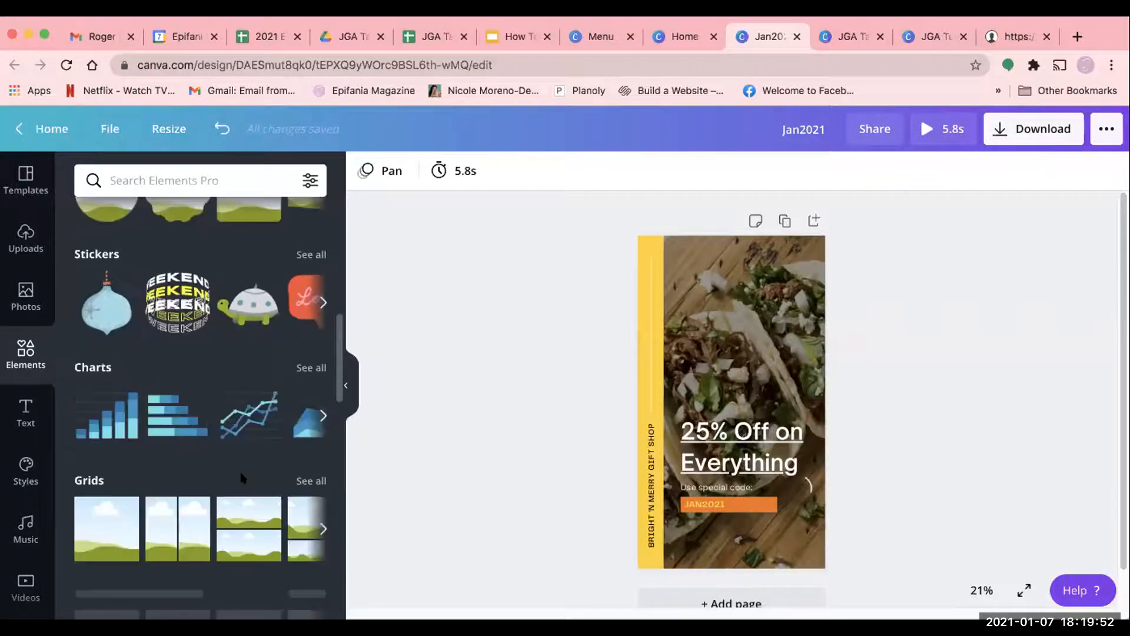
pyautogui.scroll(-6, 242, 478)
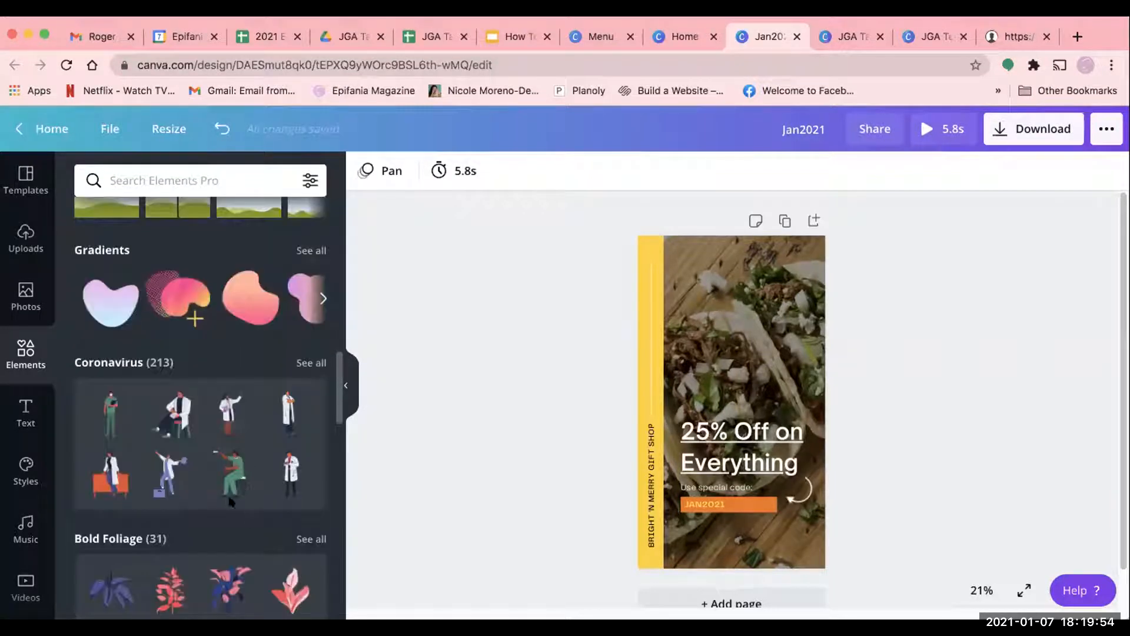
pyautogui.scroll(-10, 231, 502)
pyautogui.scroll(-5, 301, 547)
# - Search the elements for "excited" and place the YAY! sticker over the taco photo near the story's top edge
pyautogui.click(165, 177)
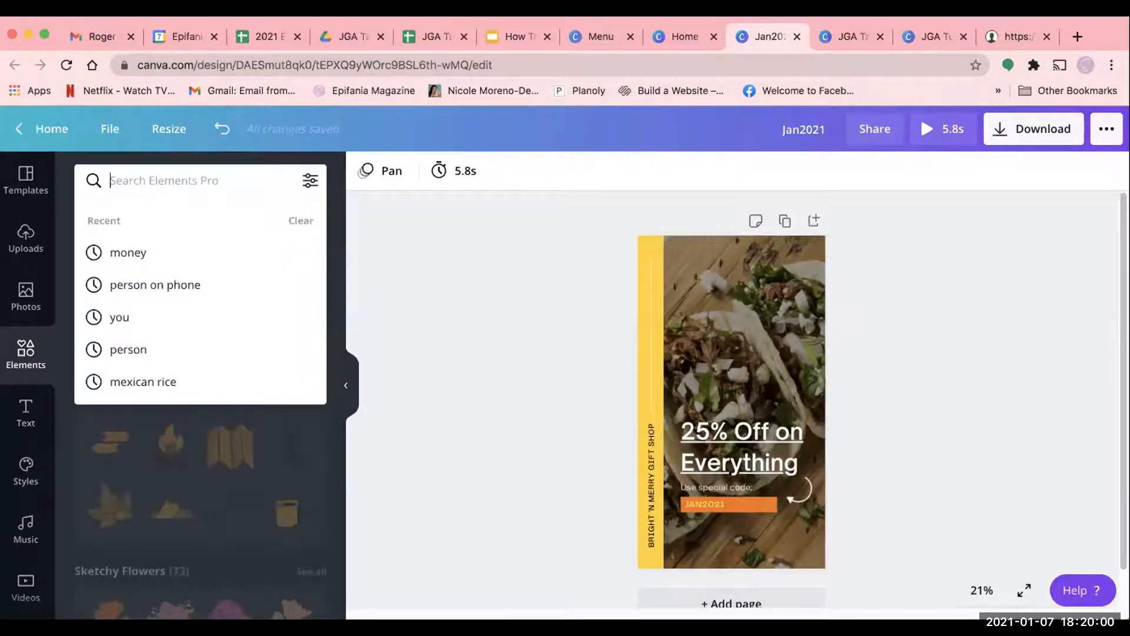
pyautogui.write('exci')
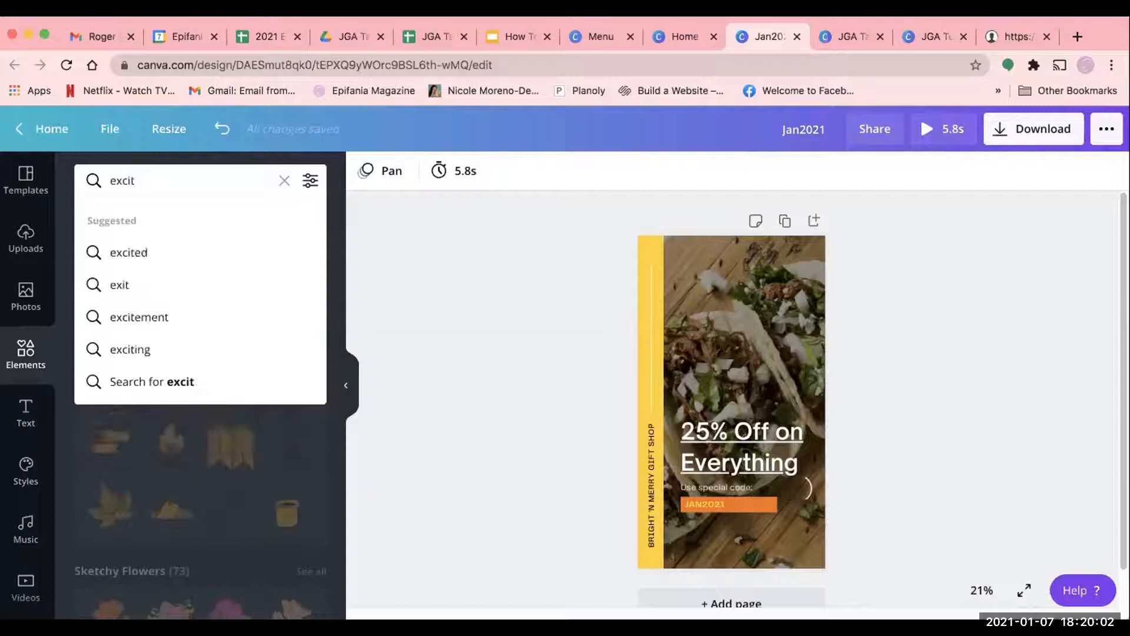
pyautogui.write('t')
pyautogui.click(187, 250)
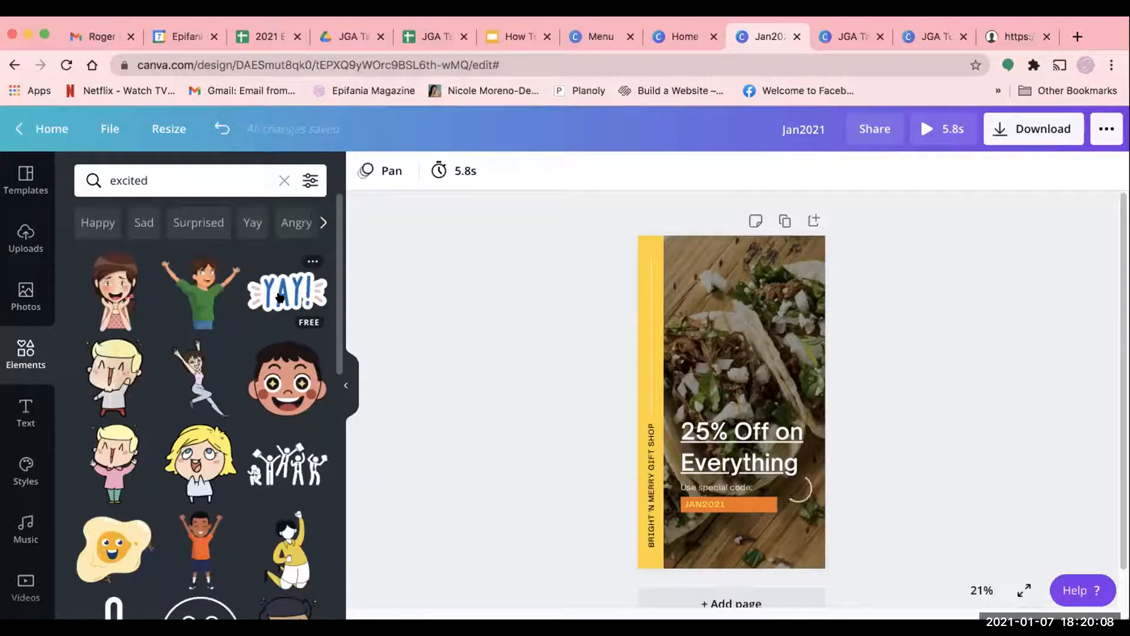
pyautogui.click(282, 290)
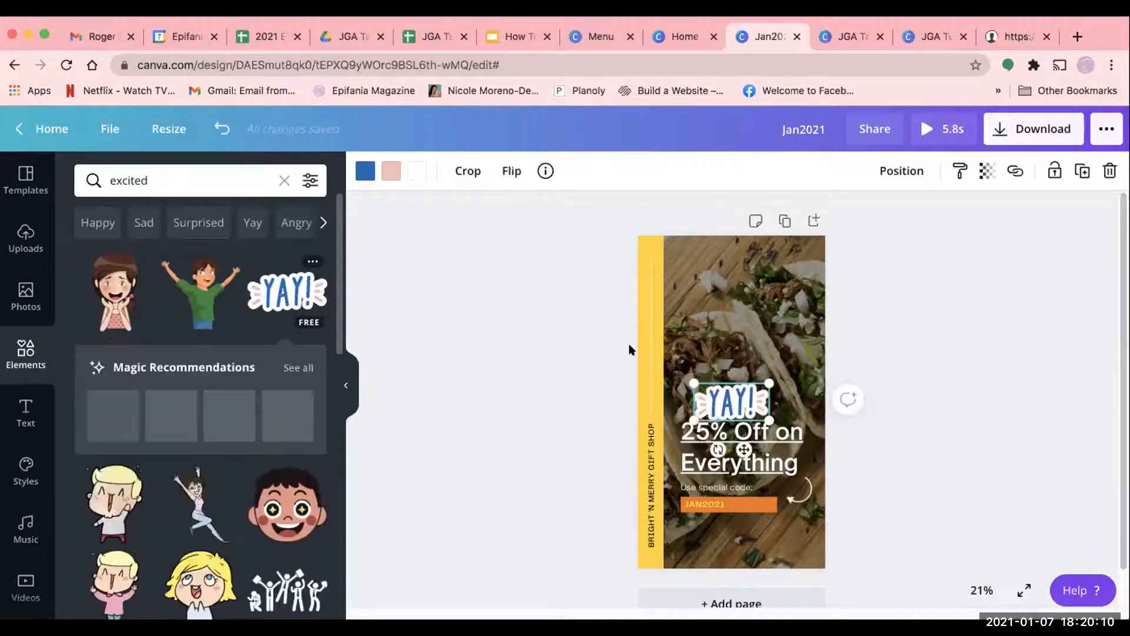
pyautogui.moveTo(731, 402); pyautogui.dragTo(769, 273)
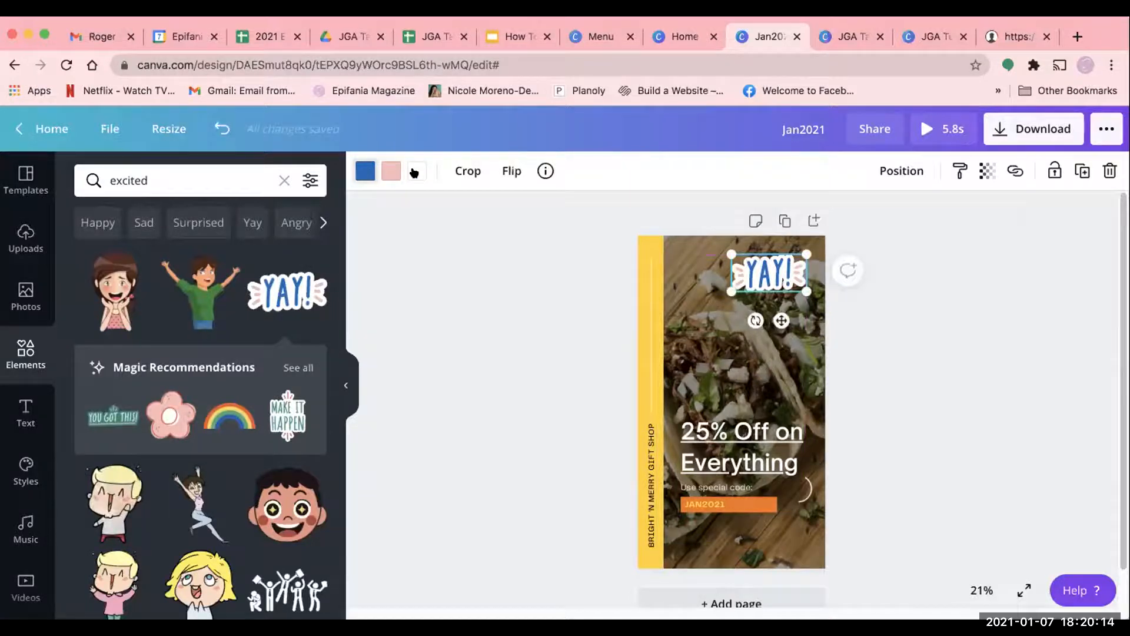
pyautogui.moveTo(761, 273); pyautogui.dragTo(721, 257)
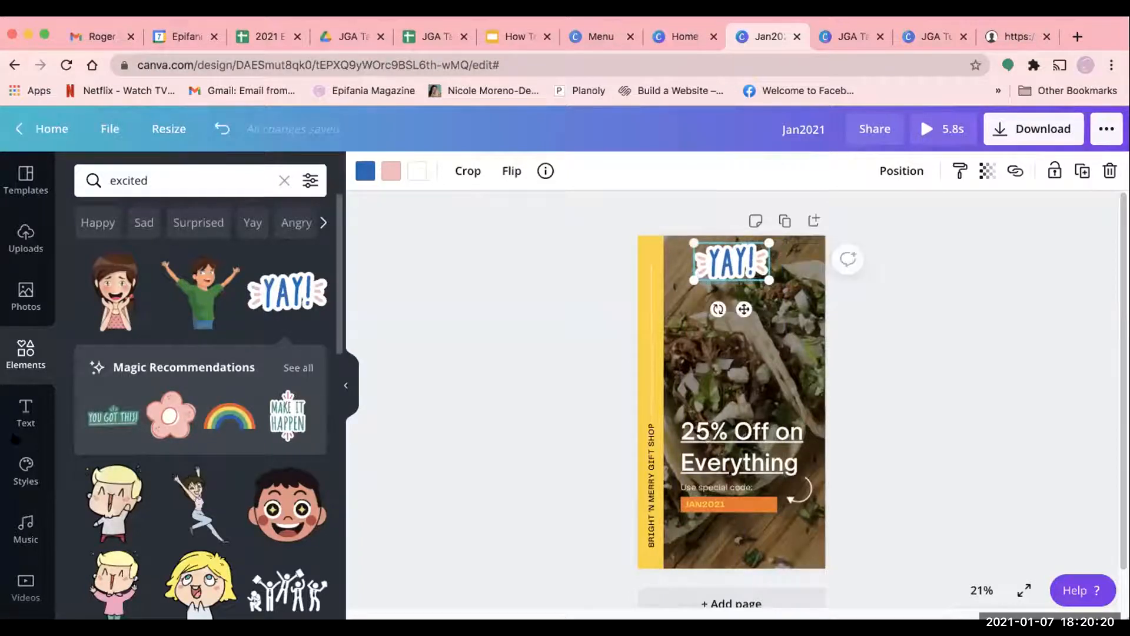
# - Examine the text options, including the recently used text designs and the ready-made font combinations
pyautogui.click(24, 415)
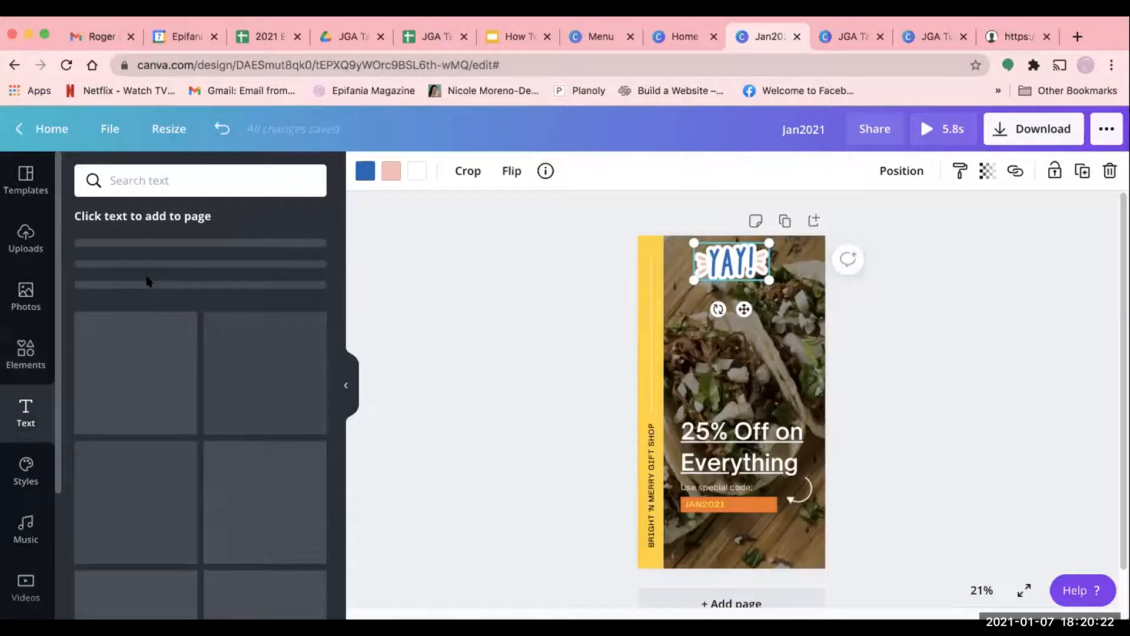
pyautogui.scroll(-2, 220, 472)
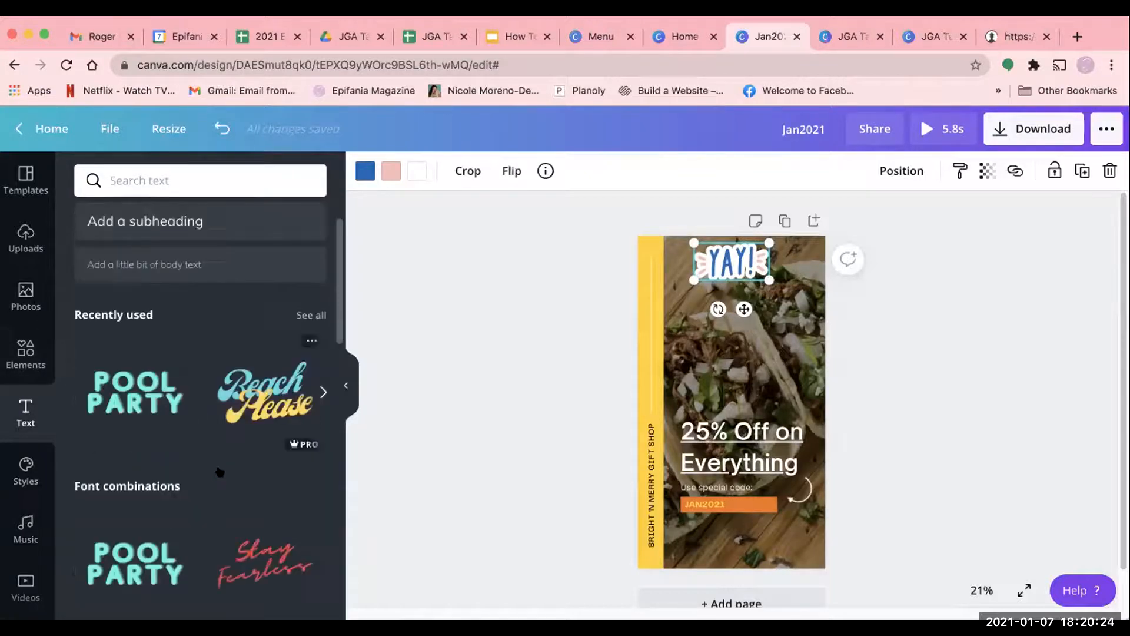
pyautogui.scroll(-5, 212, 483)
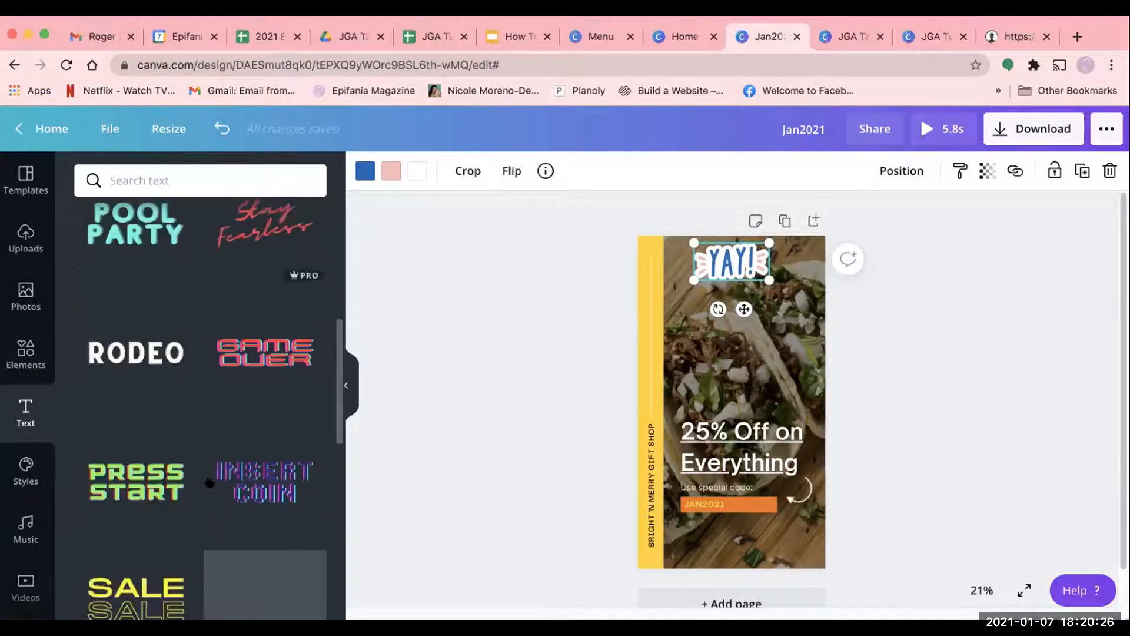
pyautogui.scroll(-6, 177, 424)
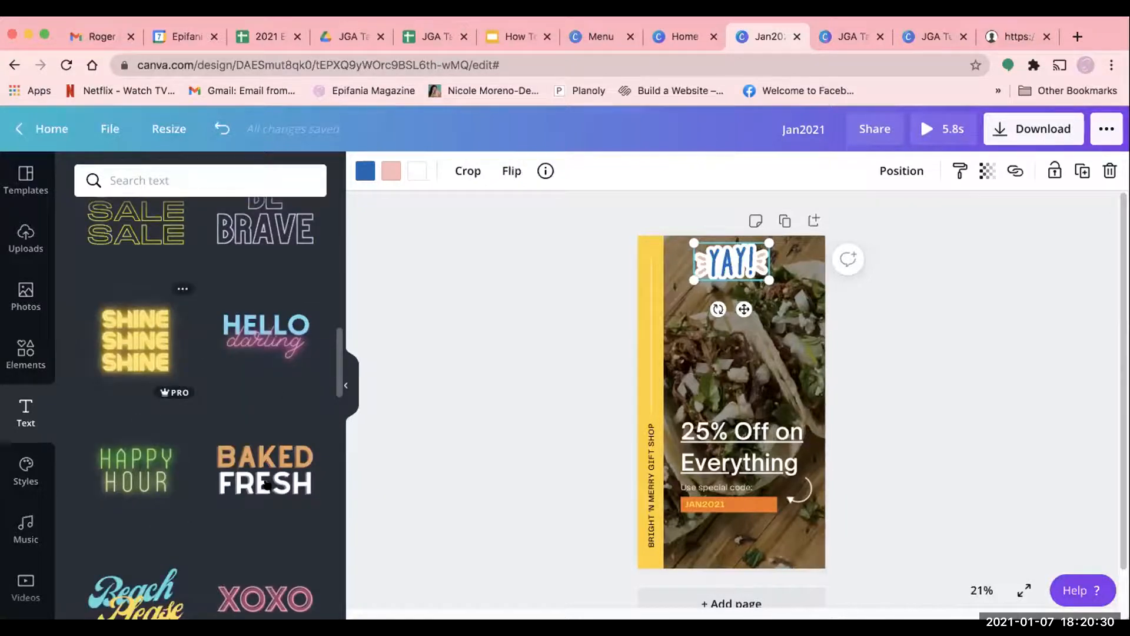
pyautogui.scroll(-4, 268, 484)
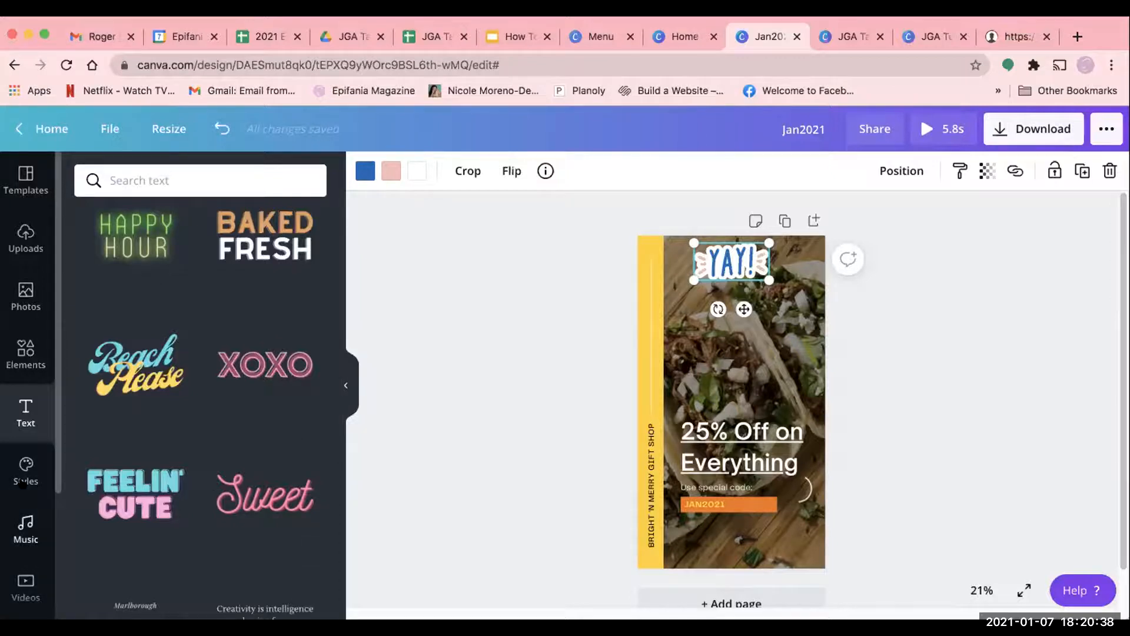
# - Examine the Brand Kit palettes and the trending font and color combinations among the available styles
pyautogui.click(22, 461)
pyautogui.scroll(-6, 235, 473)
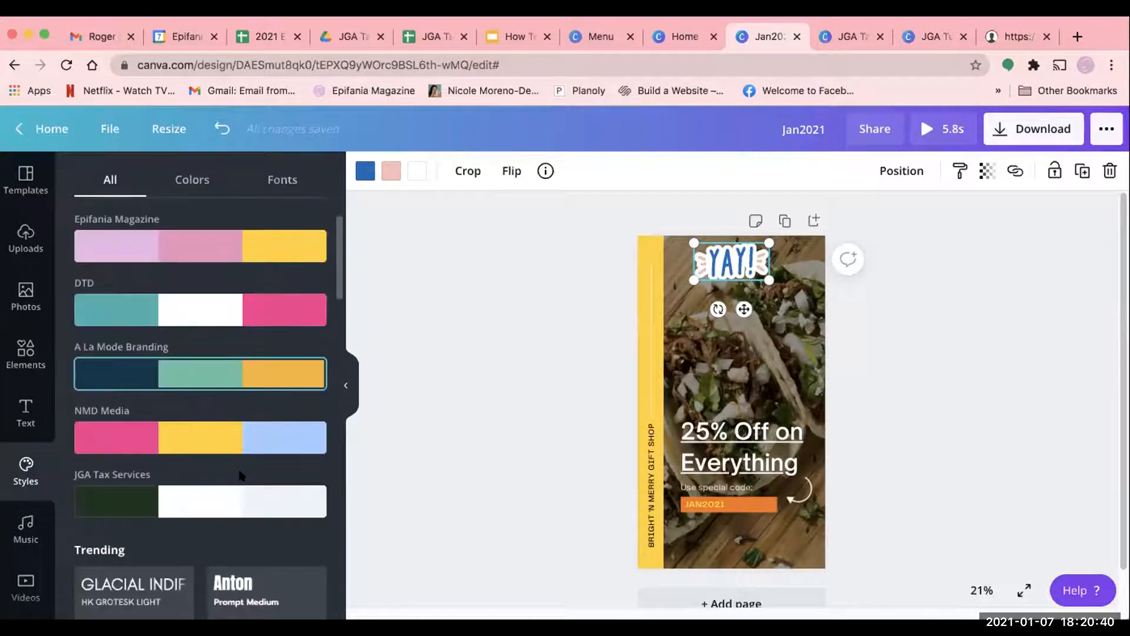
pyautogui.scroll(-2, 229, 474)
pyautogui.scroll(10, 110, 429)
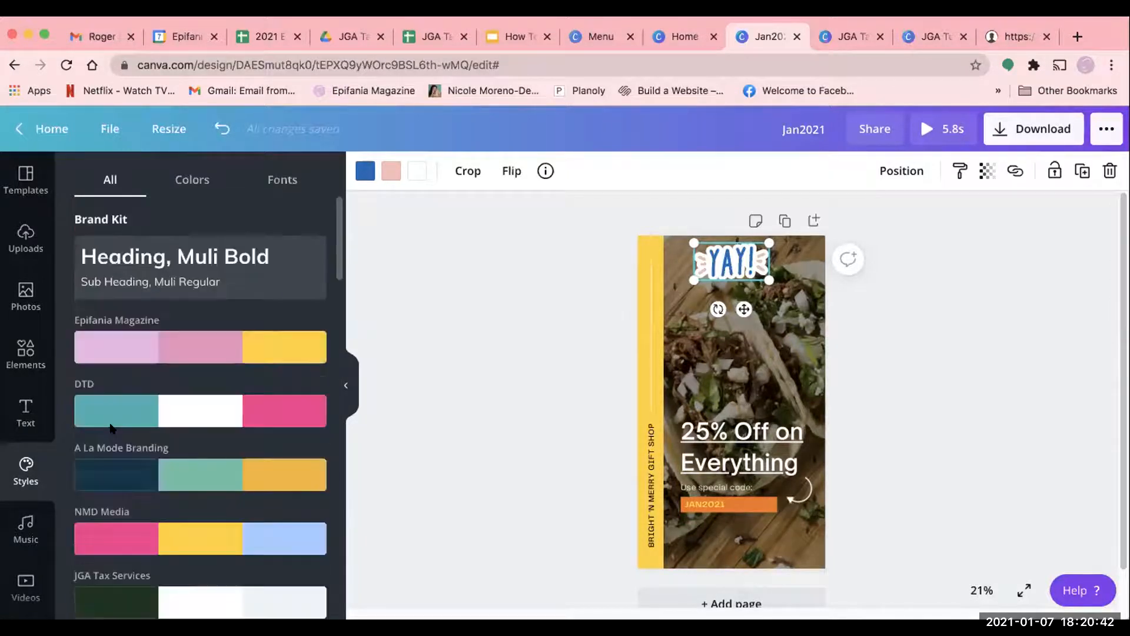
pyautogui.scroll(-6, 204, 512)
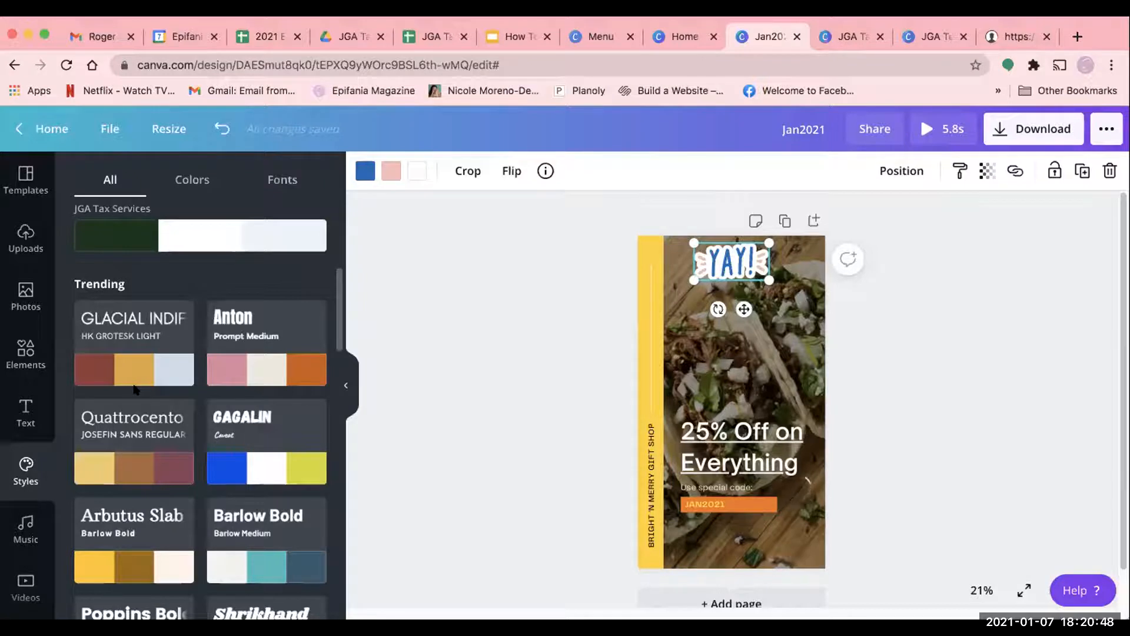
pyautogui.scroll(-1, 144, 392)
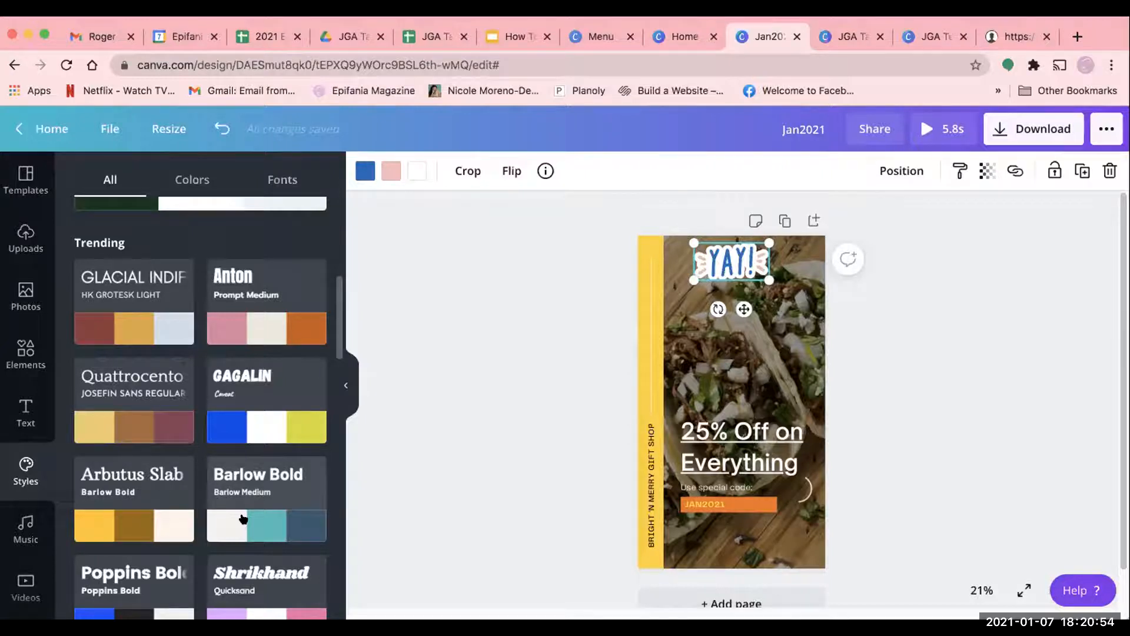
# - Look through the remaining trending styles, the music tracks and the stock video categories available for the story
pyautogui.scroll(-2, 243, 518)
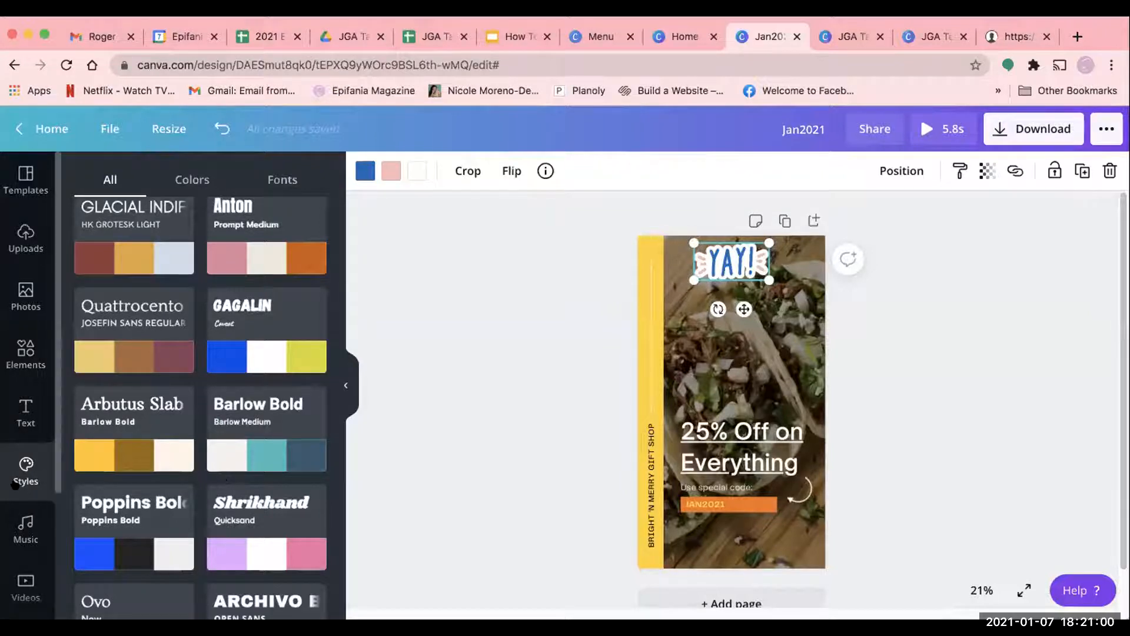
pyautogui.scroll(-3, 16, 486)
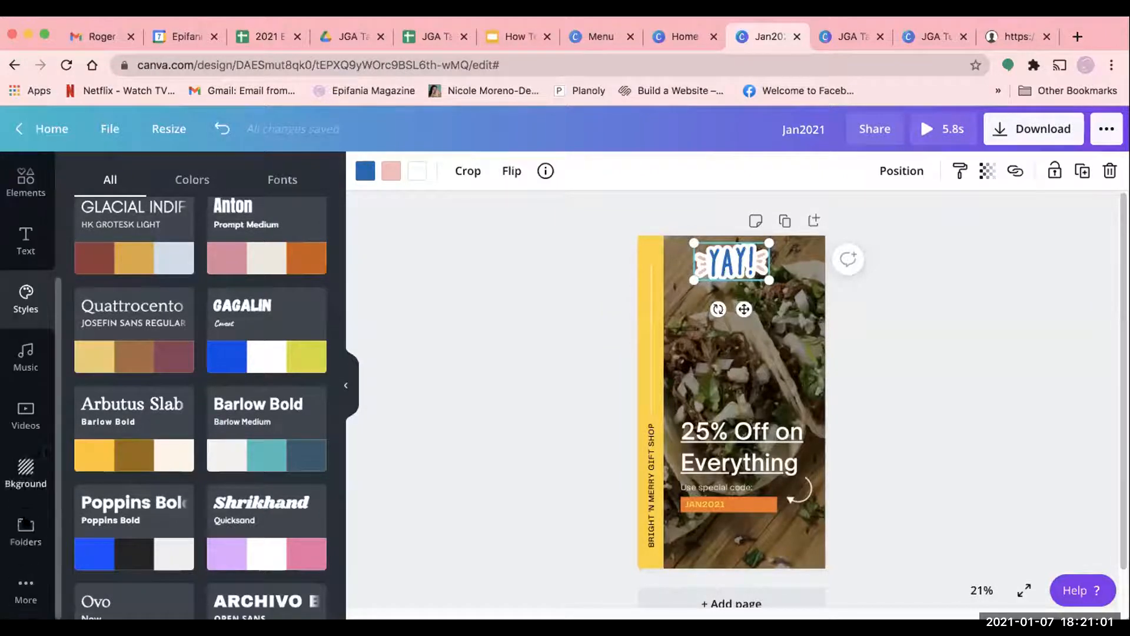
pyautogui.click(14, 362)
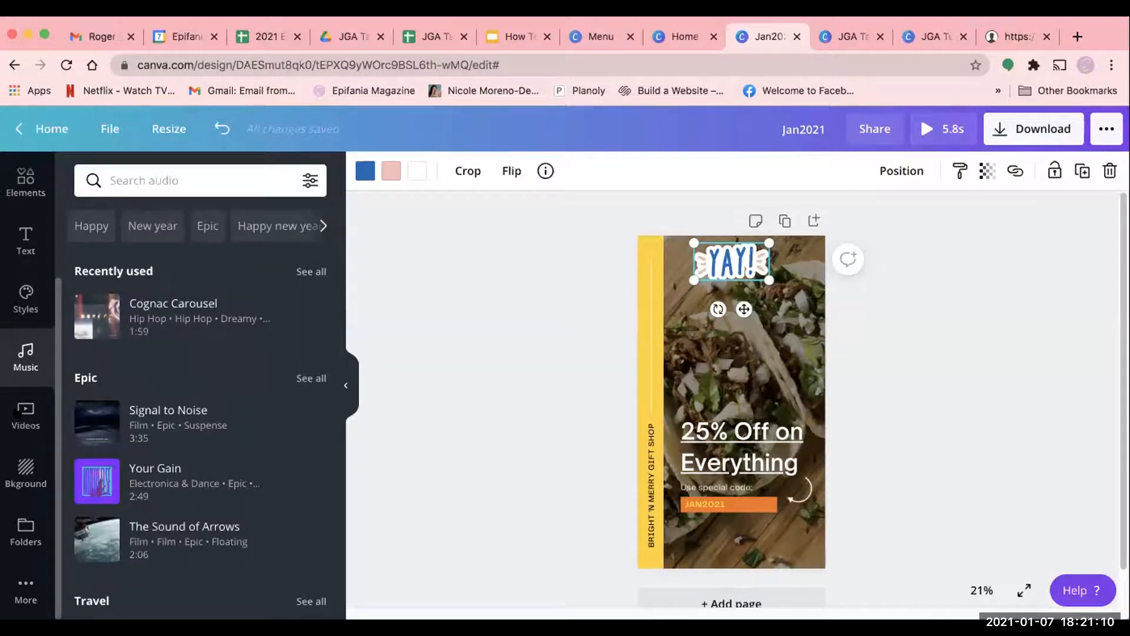
pyautogui.click(21, 426)
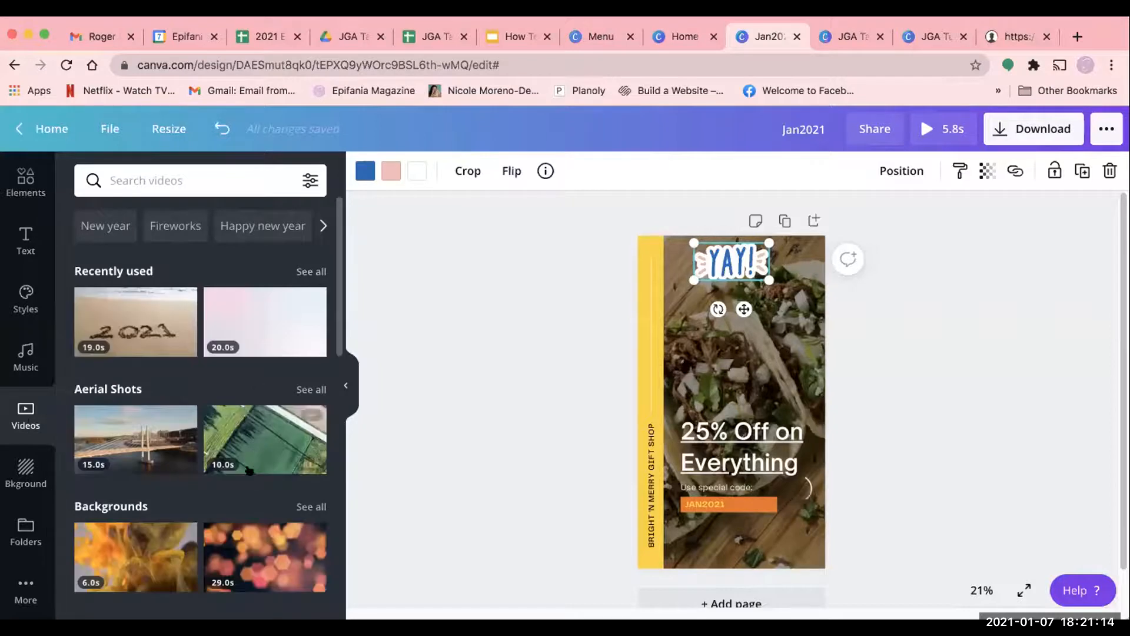
pyautogui.scroll(-1, 252, 469)
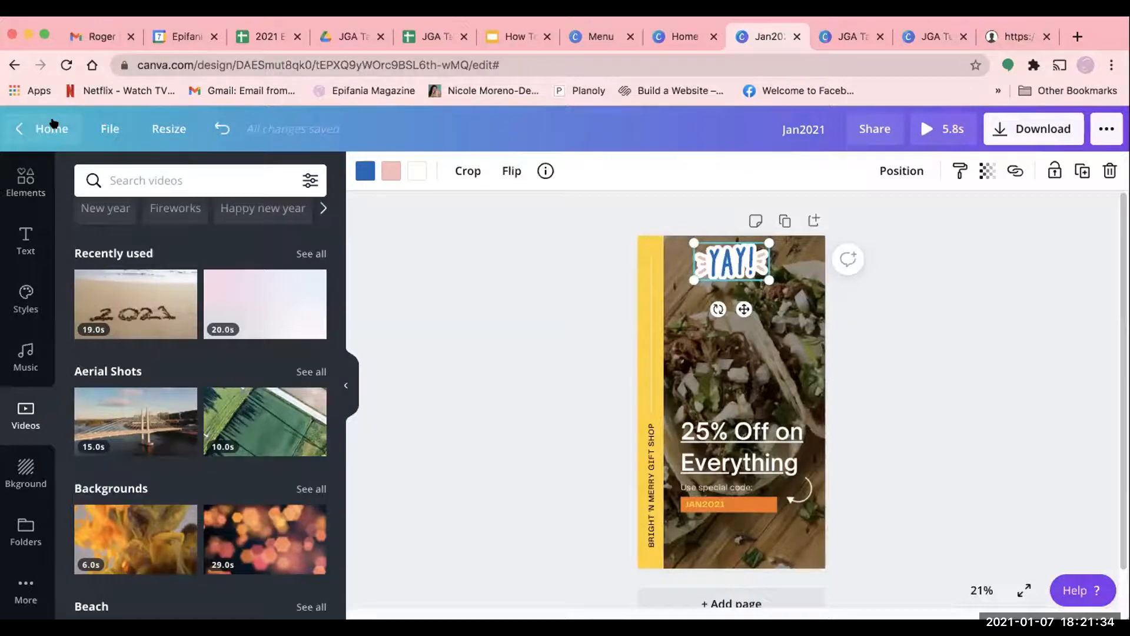
# - Return to the home page, search for "instagram post" templates and open the blue ocean template with the search-bar text
pyautogui.click(63, 64)
pyautogui.click(59, 128)
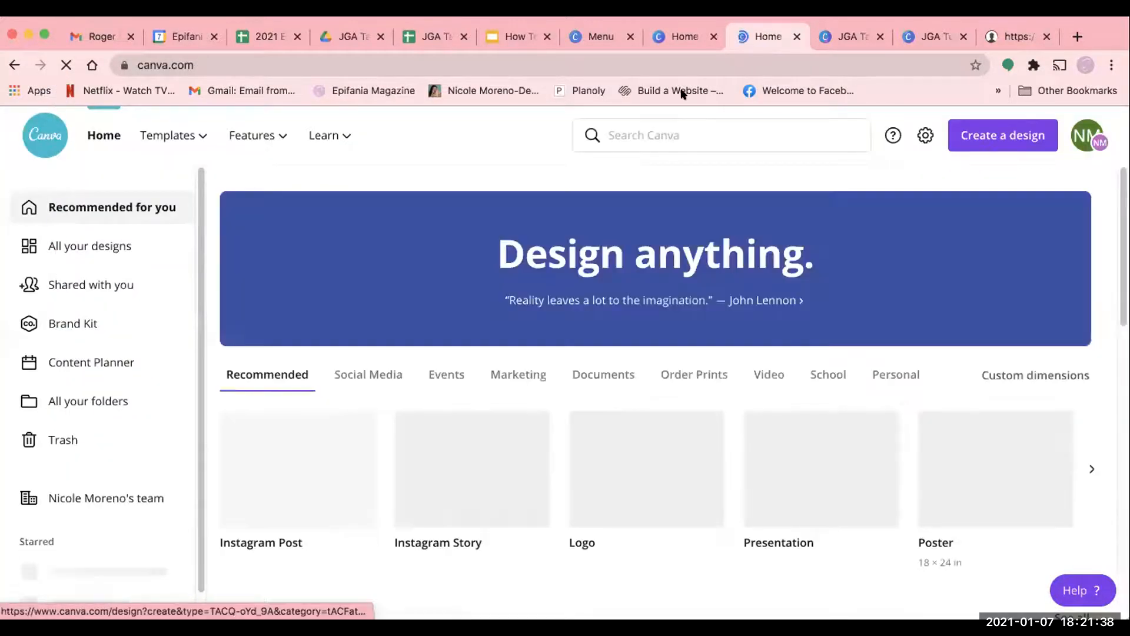
pyautogui.click(683, 137)
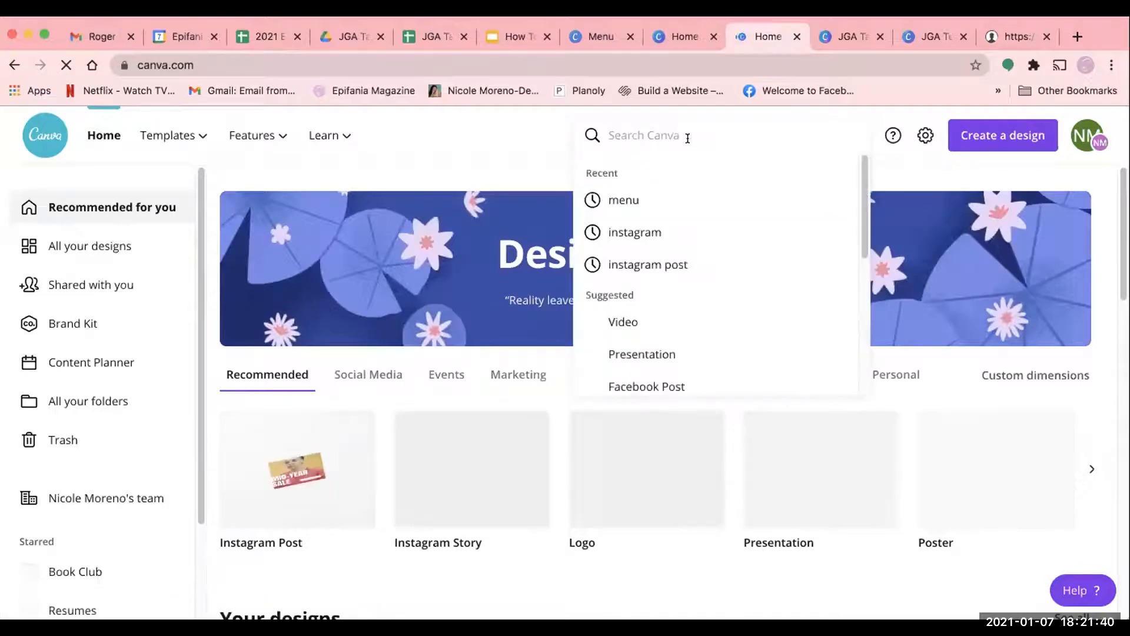
pyautogui.click(683, 265)
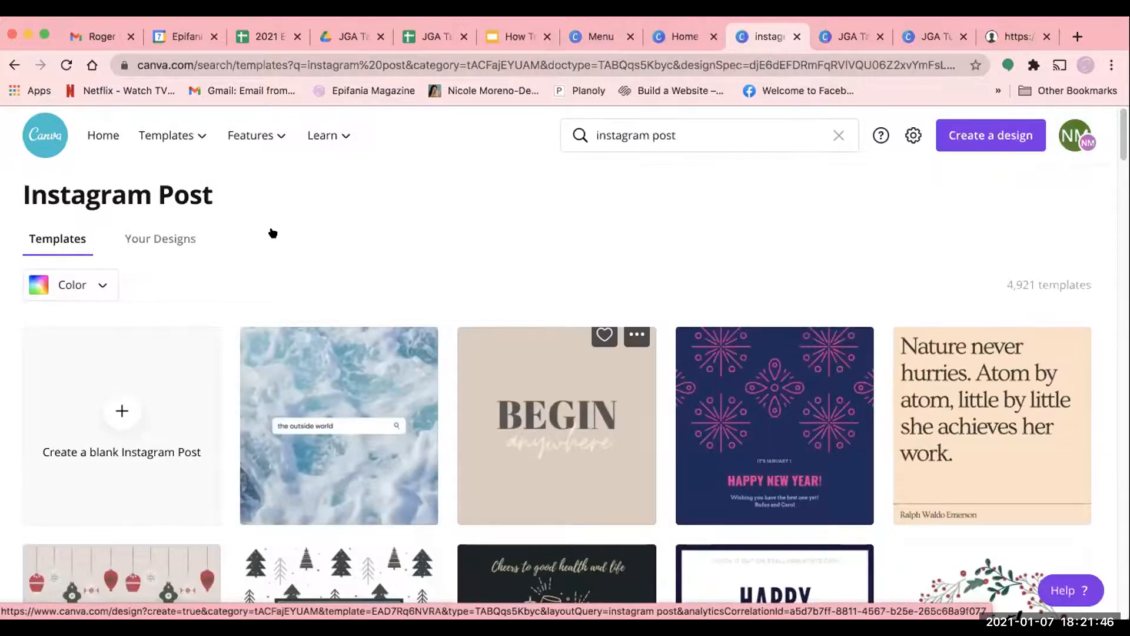
pyautogui.scroll(-2, 277, 233)
pyautogui.click(289, 236)
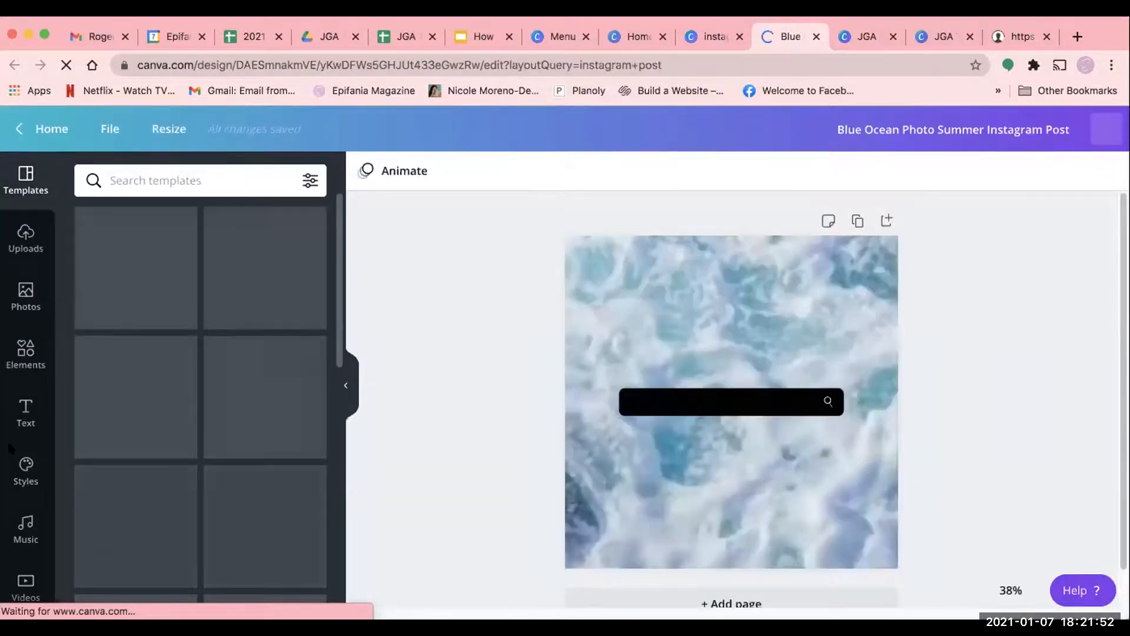
# - Look through the stock video categories and search the videos for "flower shop"
pyautogui.scroll(-2, 35, 506)
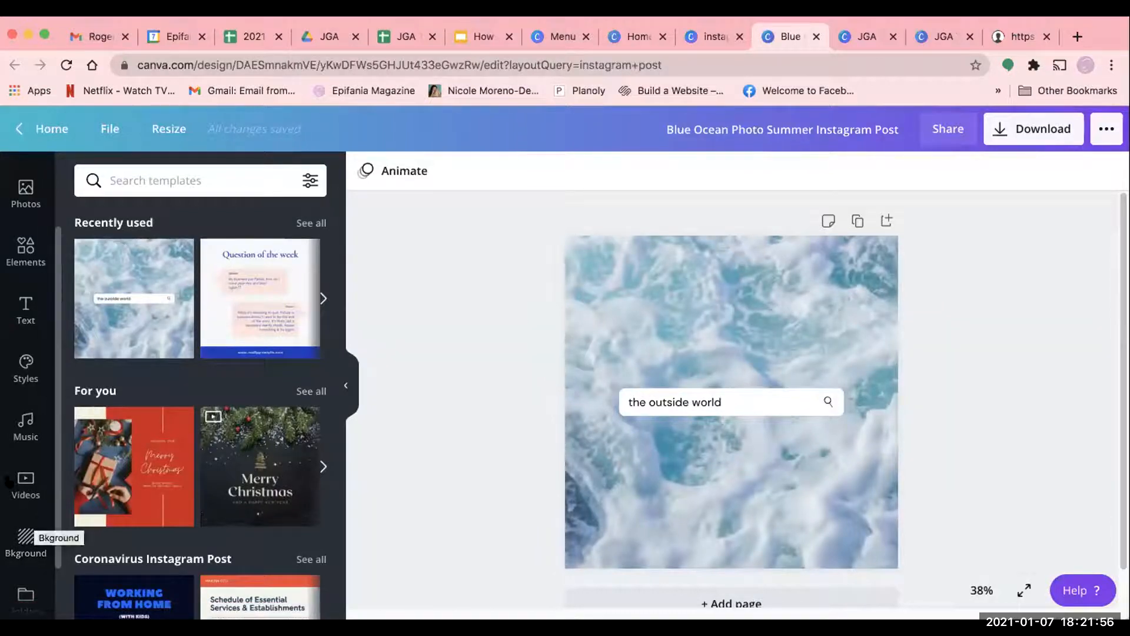
pyautogui.click(11, 492)
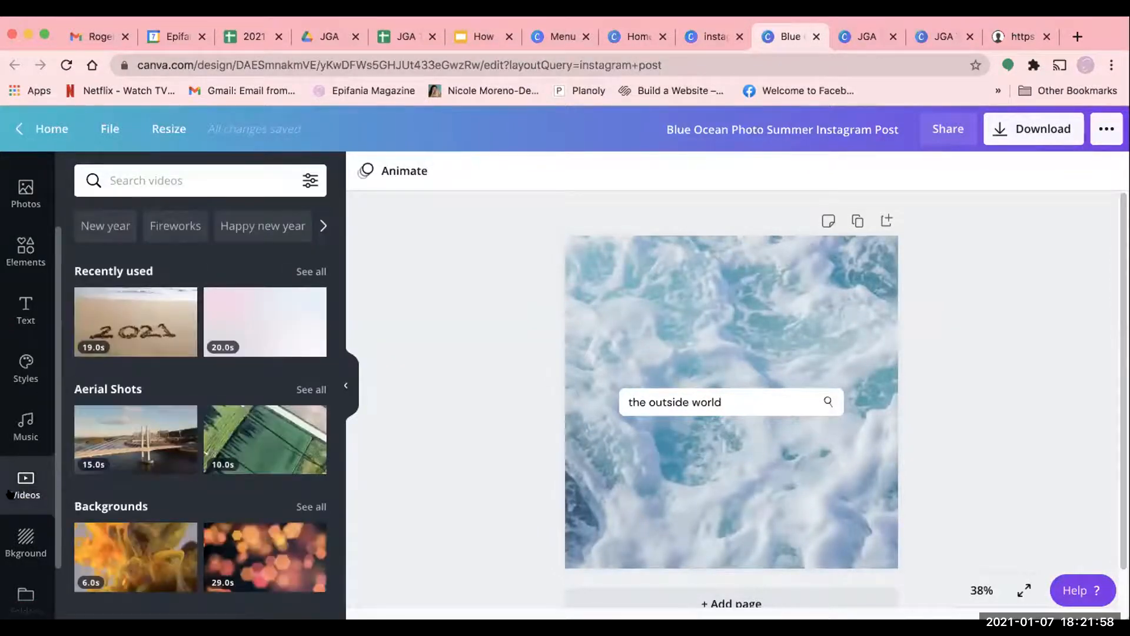
pyautogui.scroll(-3, 183, 465)
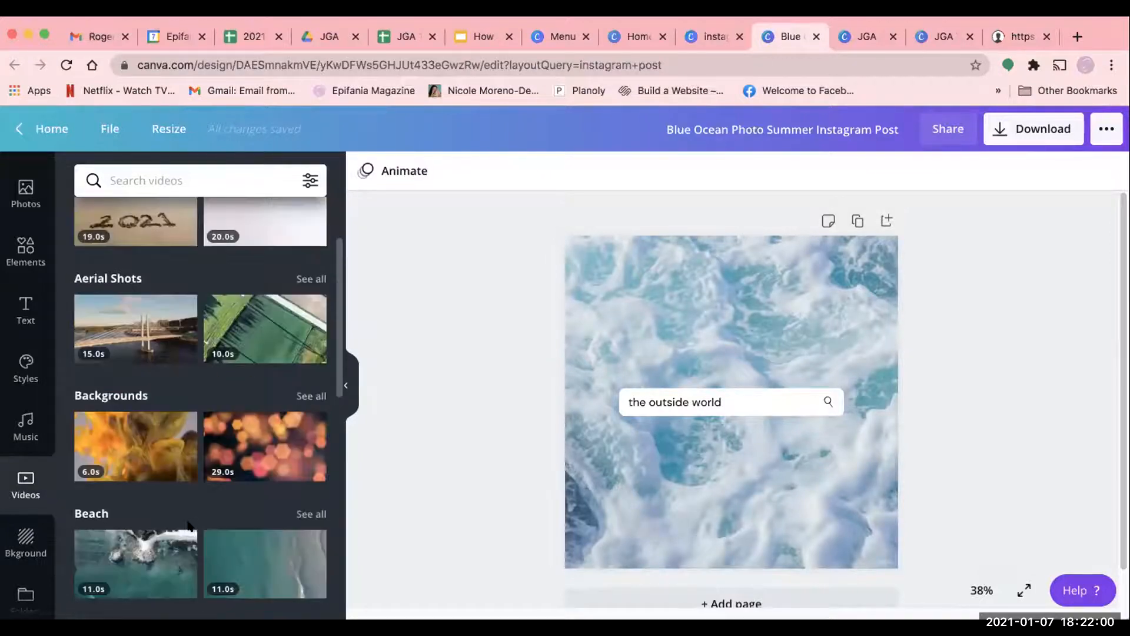
pyautogui.scroll(-5, 189, 523)
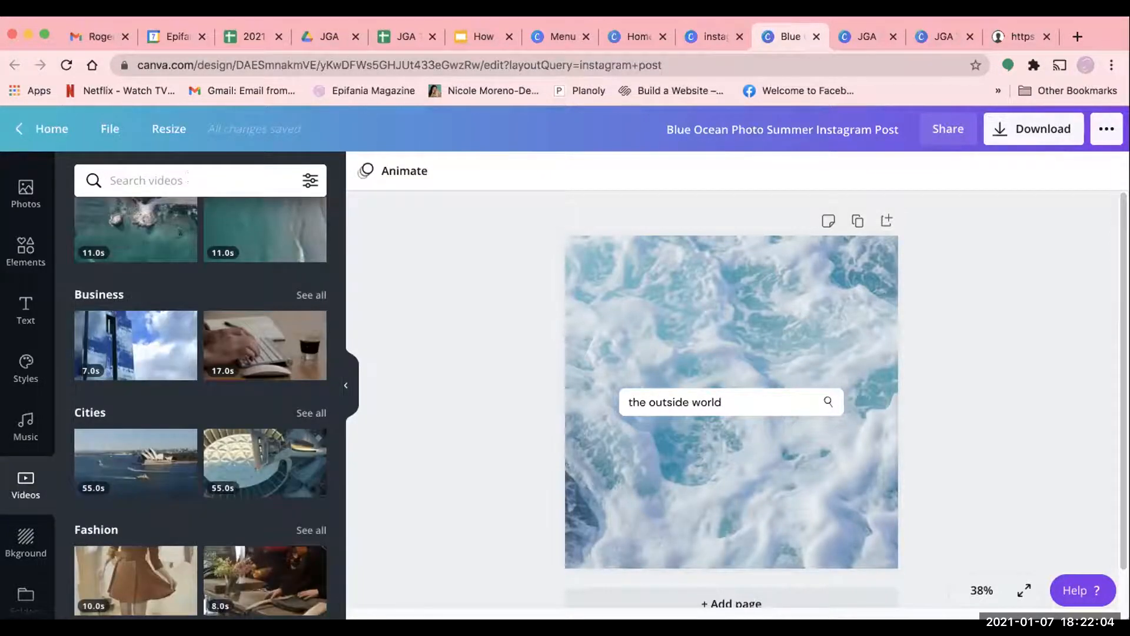
pyautogui.click(187, 180)
pyautogui.write('flowe')
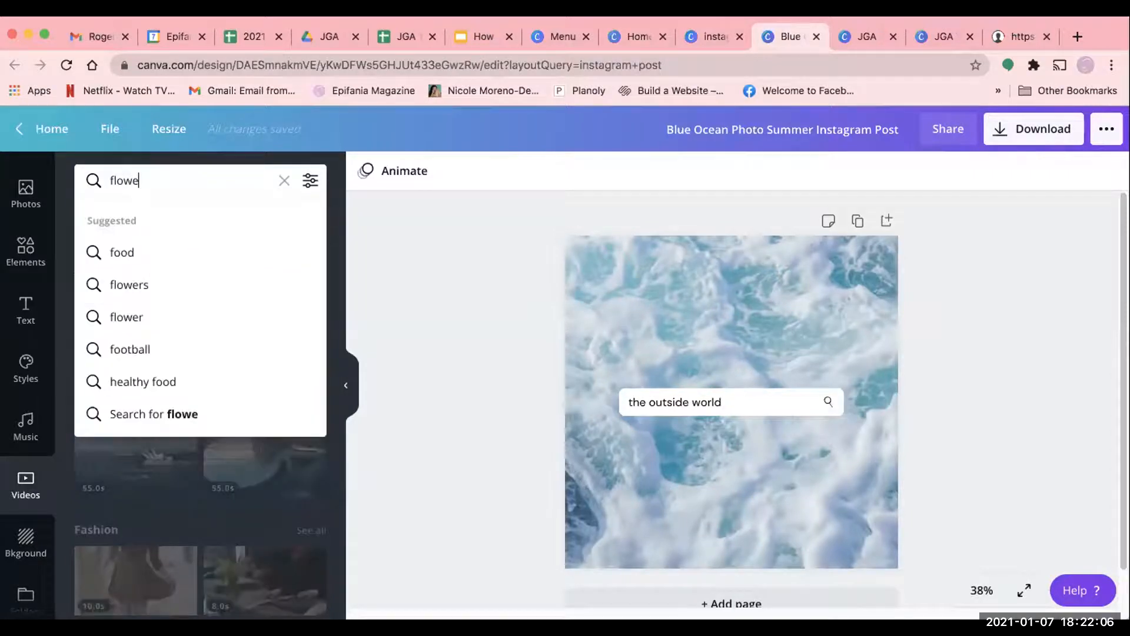
pyautogui.write('r shop')
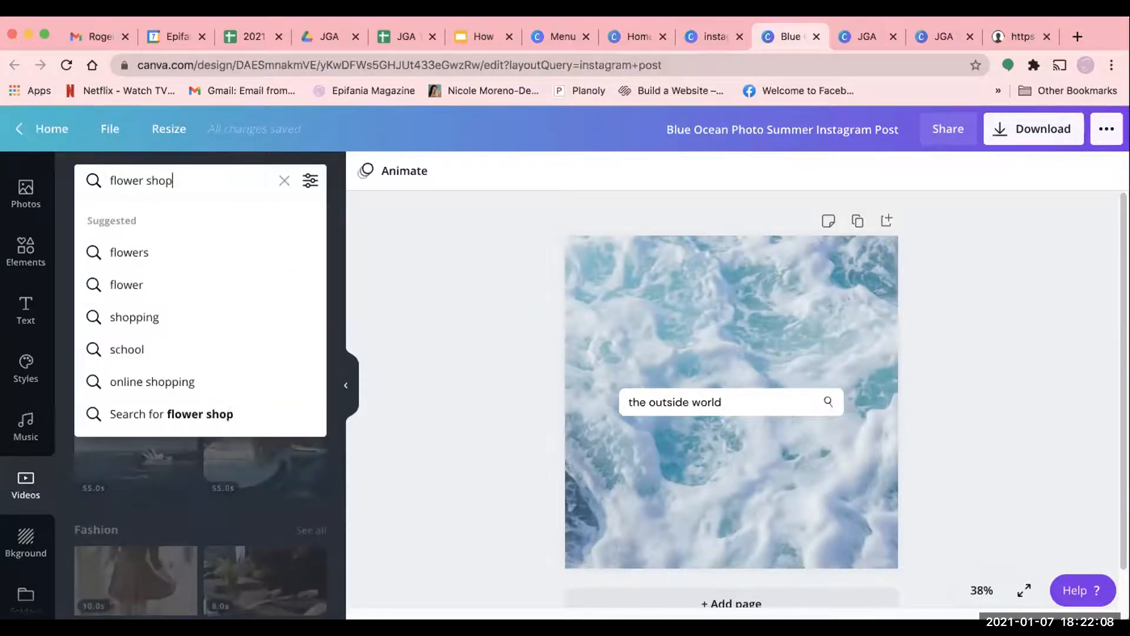
pyautogui.press('Return')
# - Search the videos for "flower" and replace the ocean background with the 15-second close-up video of the yellow flower
pyautogui.click(224, 179)
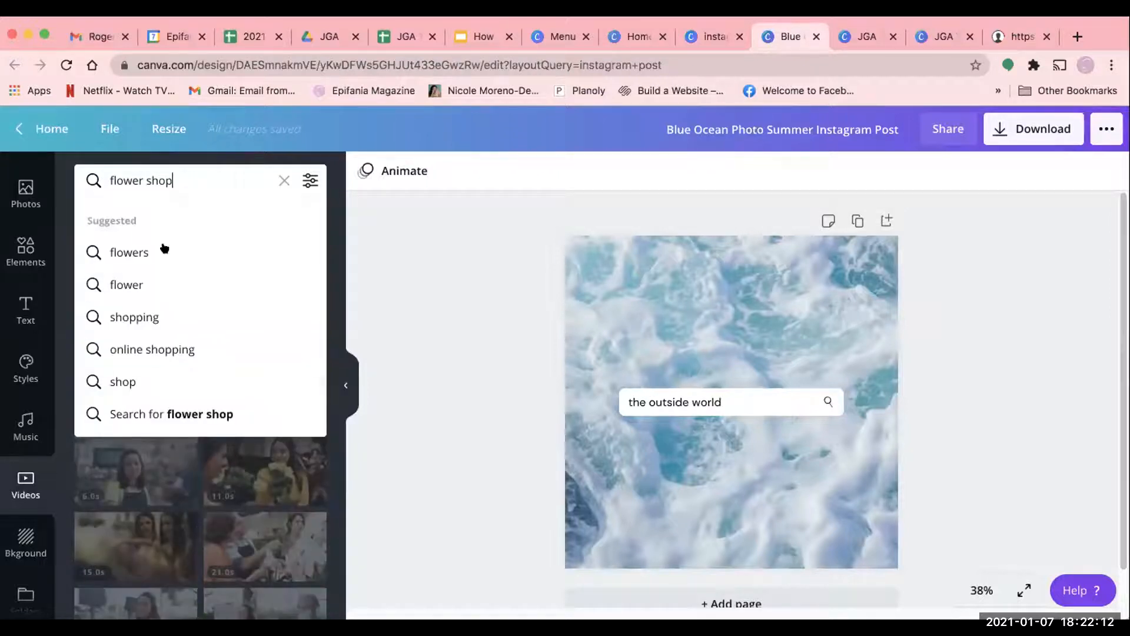
pyautogui.press('BackSpace')
pyautogui.press('BackSpace')
pyautogui.press('BackSpace')
pyautogui.press('BackSpace')
pyautogui.press('BackSpace')
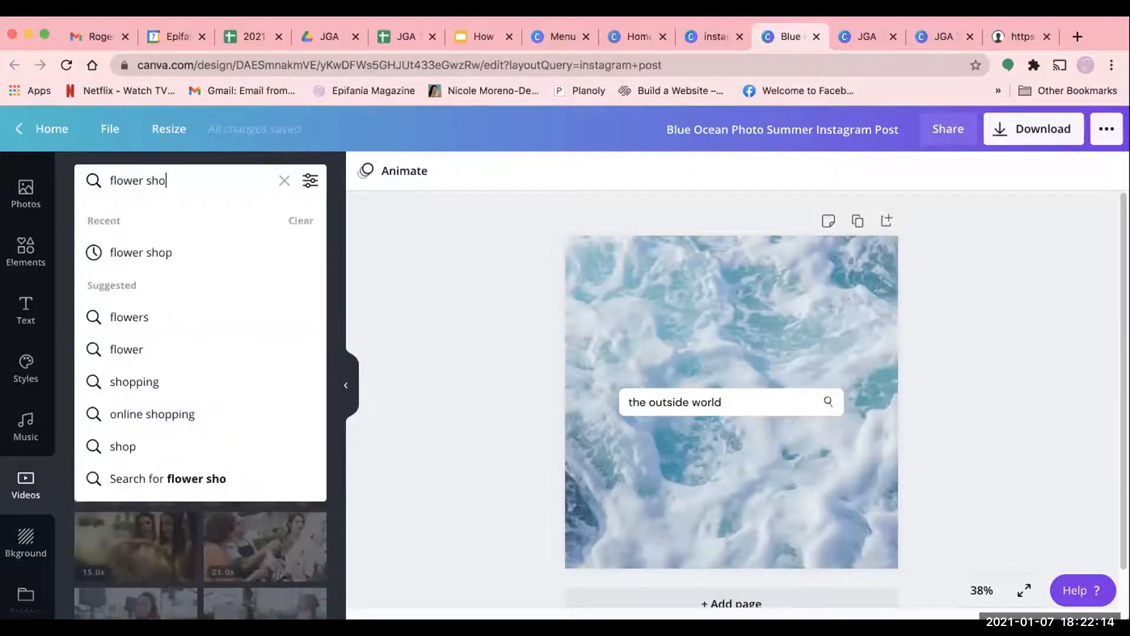
pyautogui.press('Return')
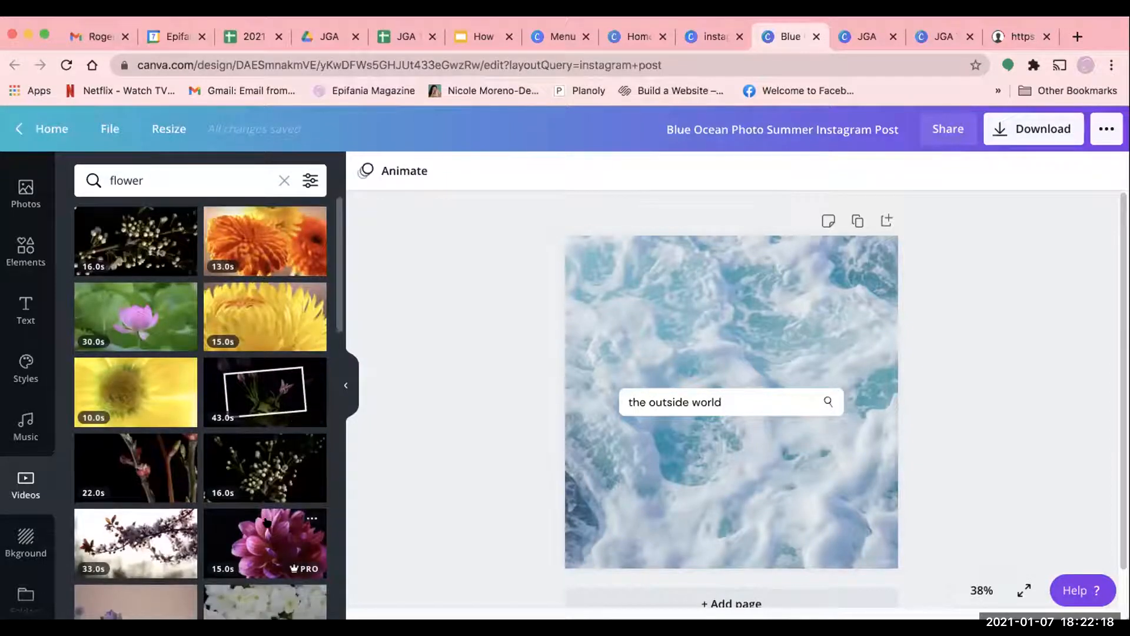
pyautogui.scroll(-4, 268, 521)
pyautogui.scroll(-1, 270, 529)
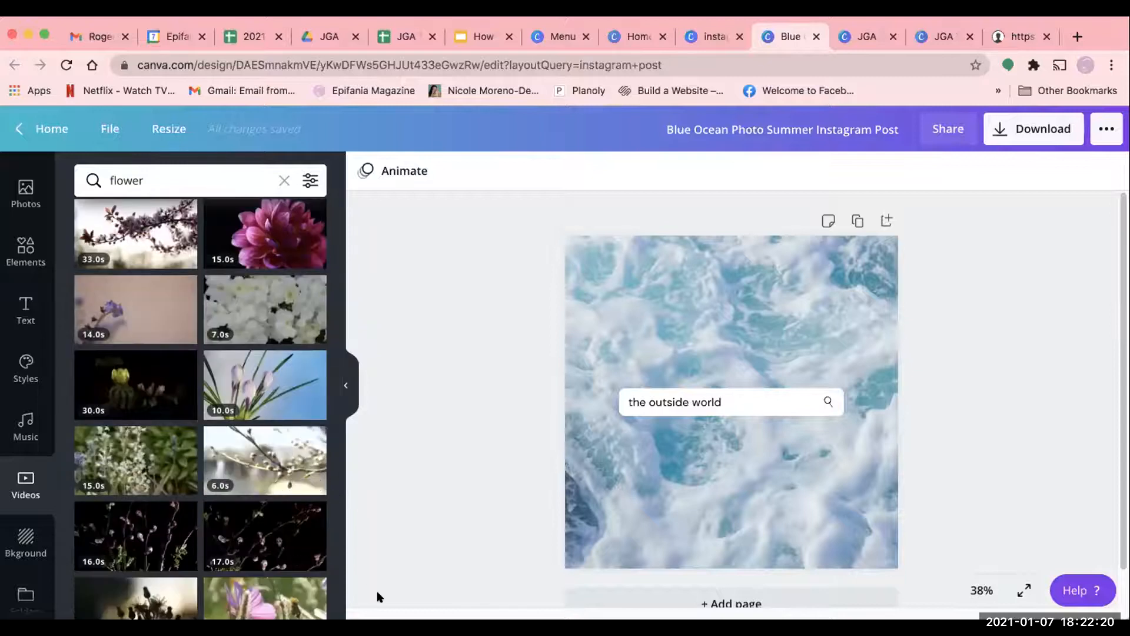
pyautogui.scroll(-1, 379, 598)
pyautogui.scroll(-3, 234, 550)
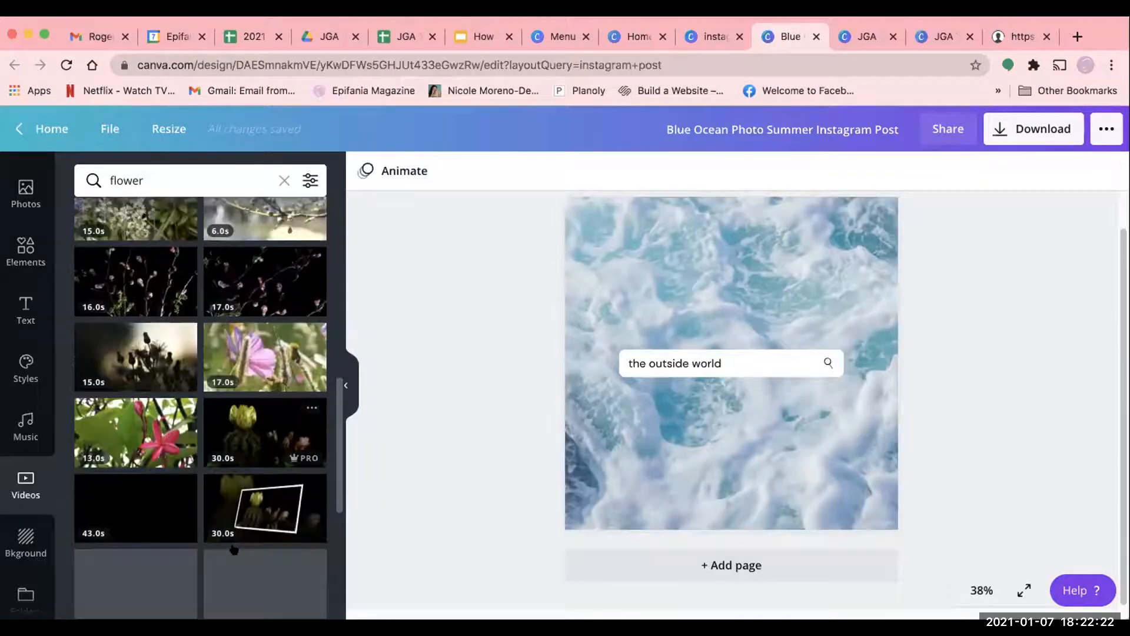
pyautogui.scroll(10, 229, 447)
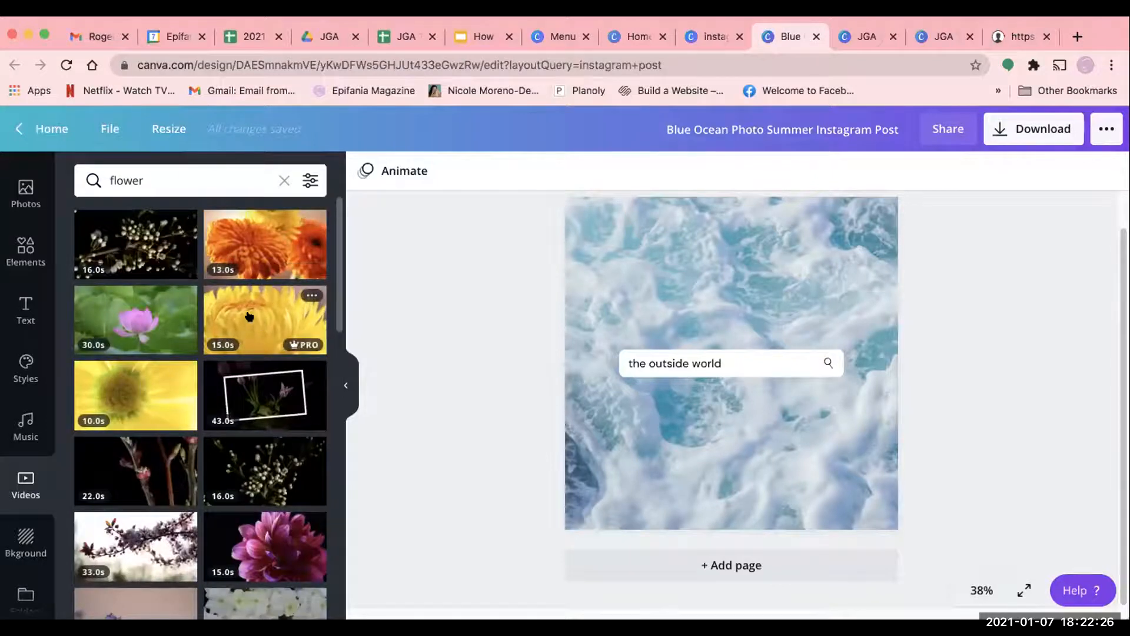
pyautogui.moveTo(295, 316); pyautogui.dragTo(609, 225)
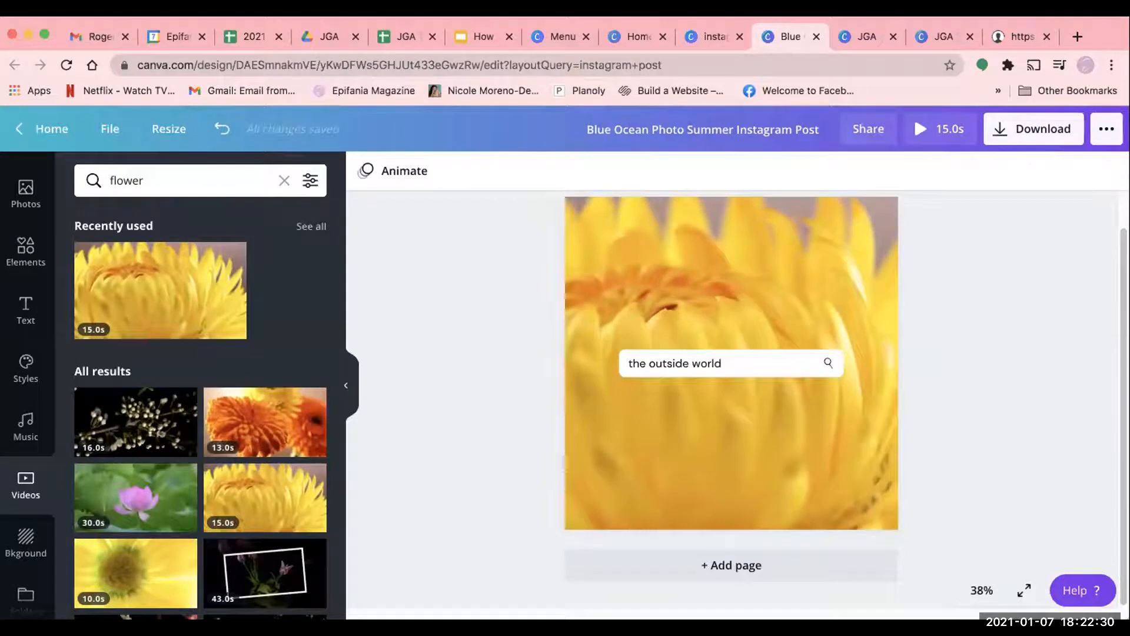
# - Reposition the flower video within its crop so the bloom's orange middle sits near the centre of the post
pyautogui.doubleClick(760, 281)
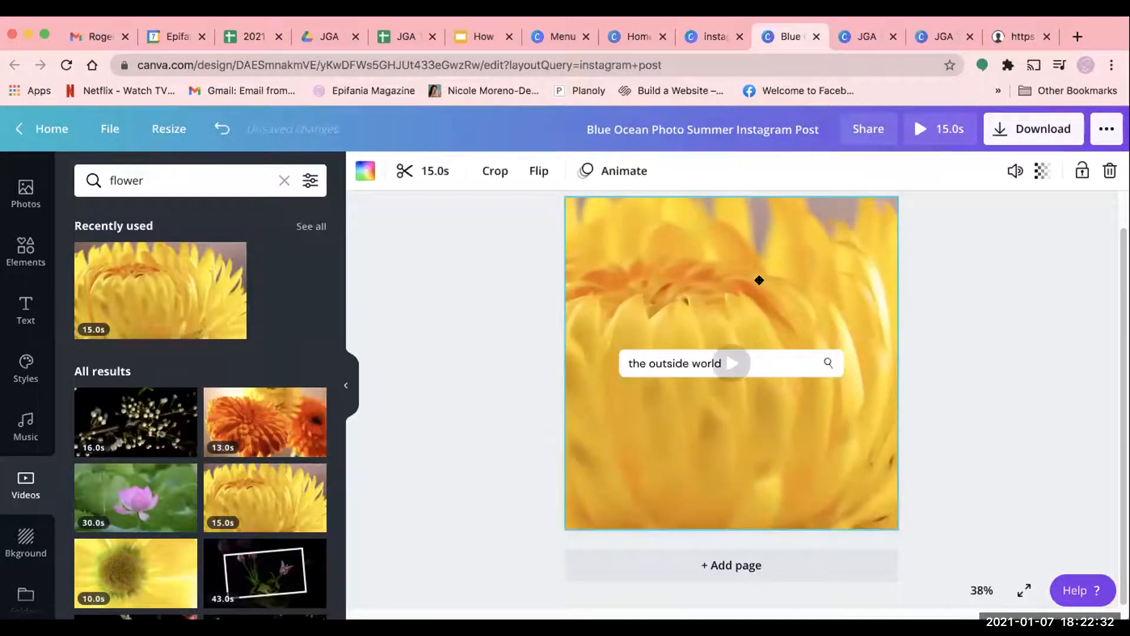
pyautogui.moveTo(776, 280); pyautogui.dragTo(842, 280)
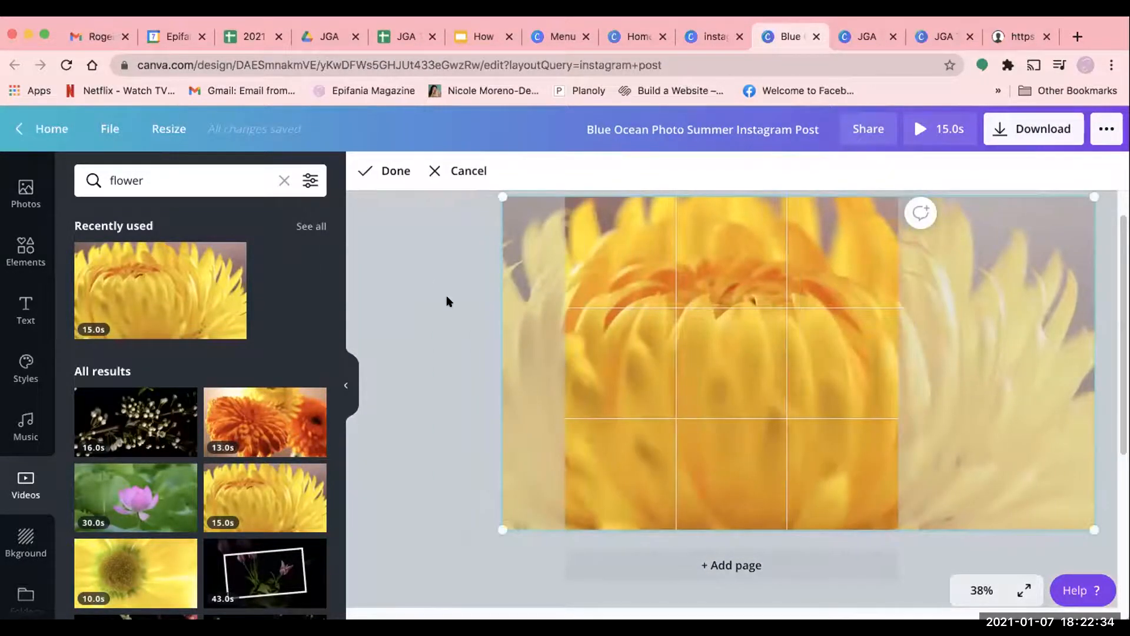
pyautogui.click(447, 302)
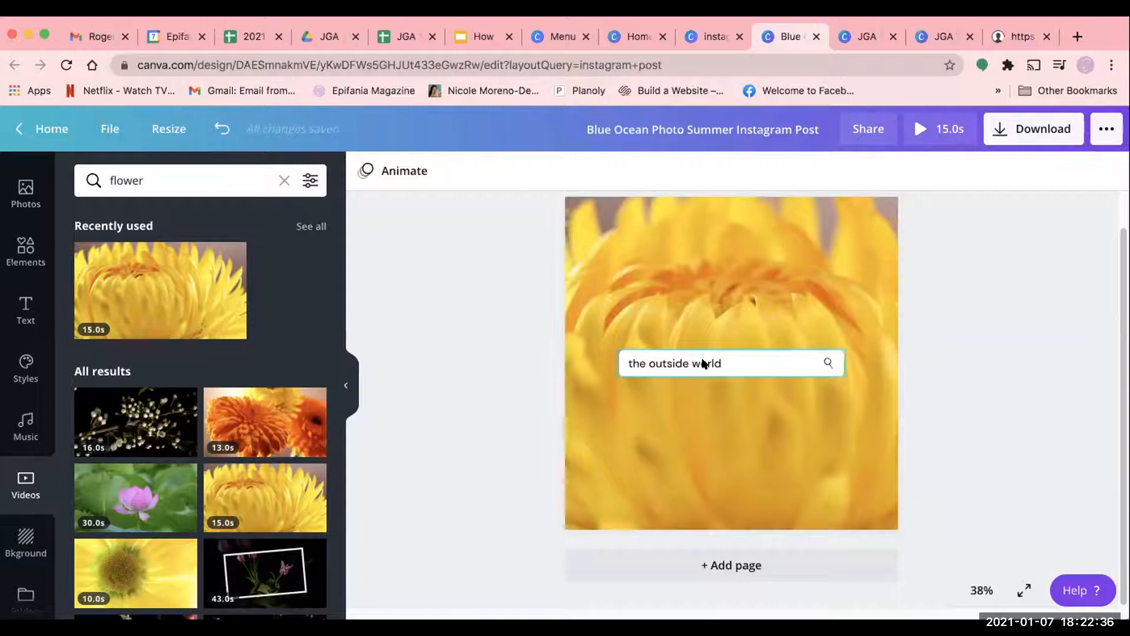
# - Replace the text "the outside world" in the post's search bar with "flower shop in San Bruno"
pyautogui.click(728, 361)
pyautogui.click(727, 358)
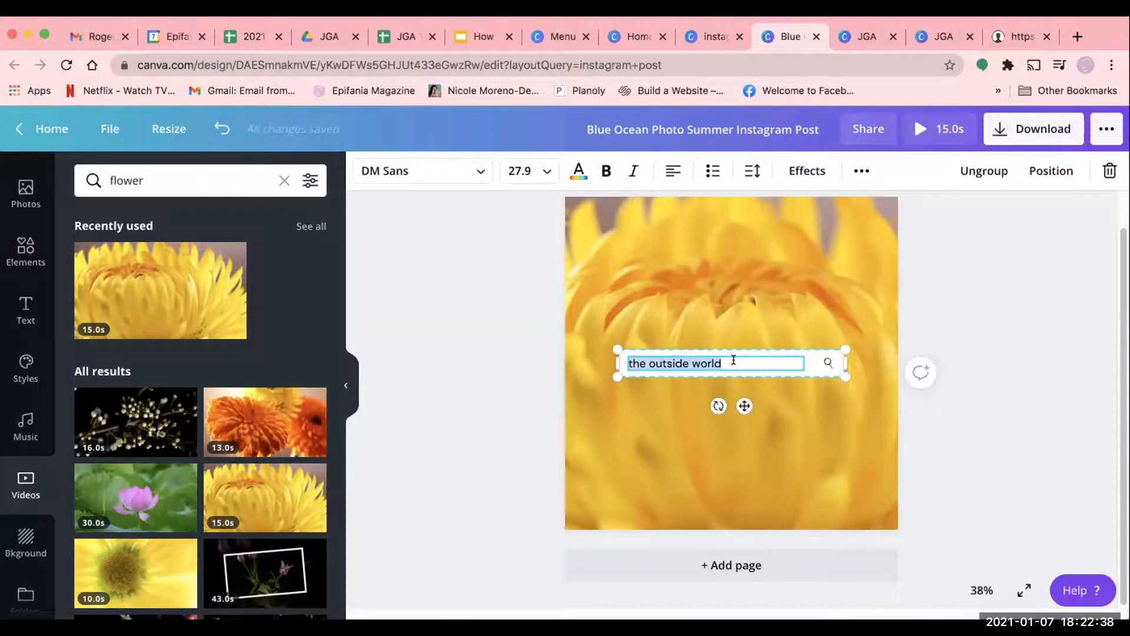
pyautogui.write('flower')
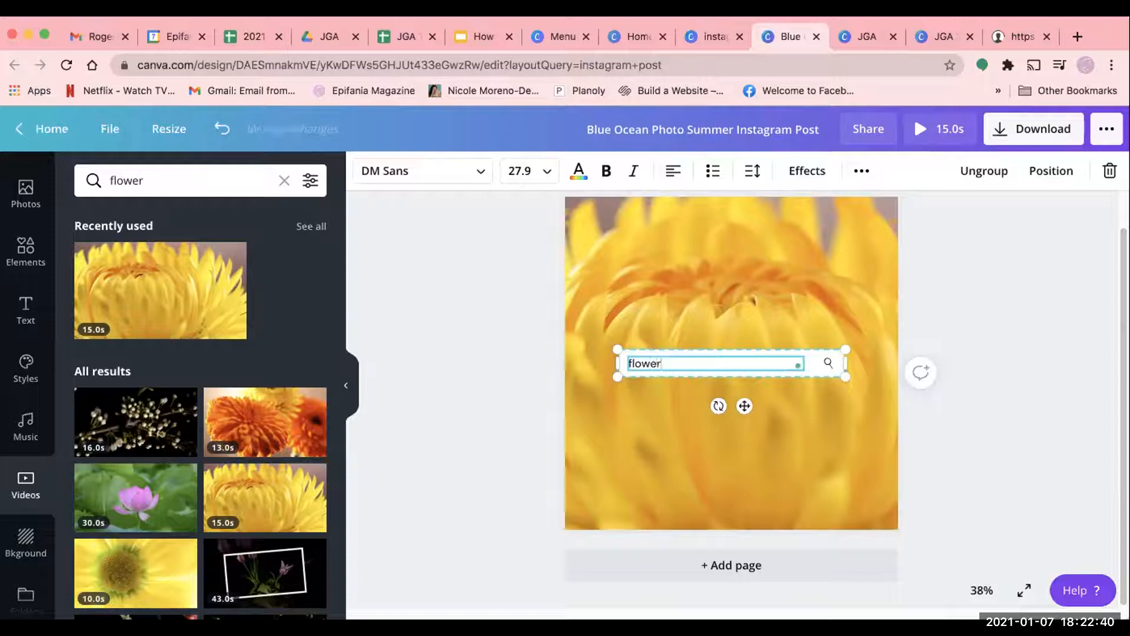
pyautogui.write(' shop in San Bruno')
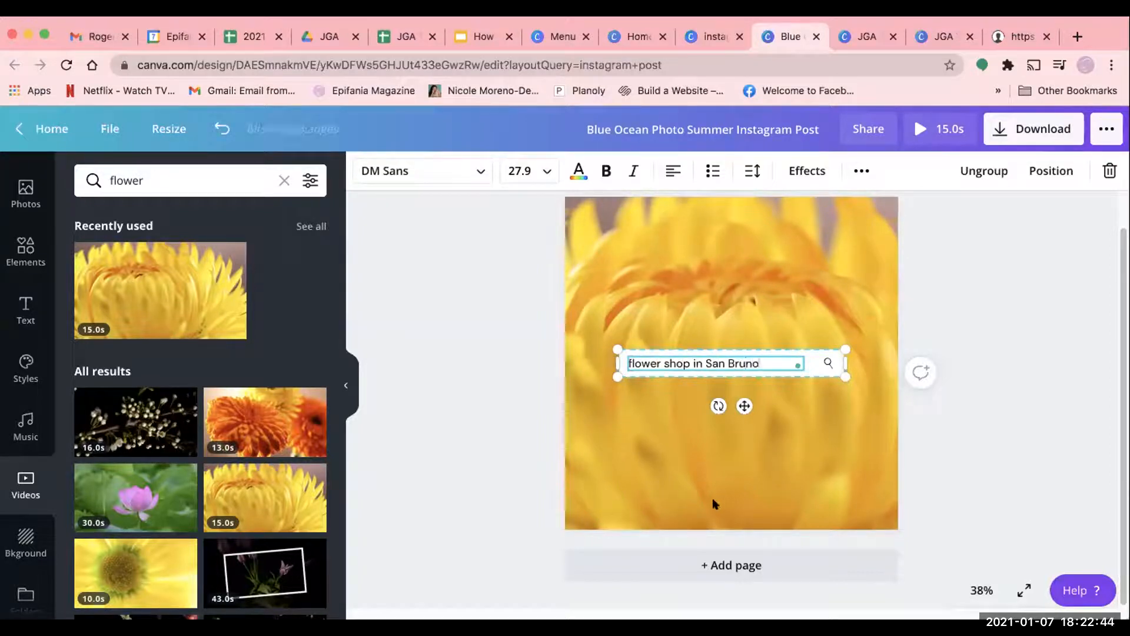
pyautogui.click(715, 504)
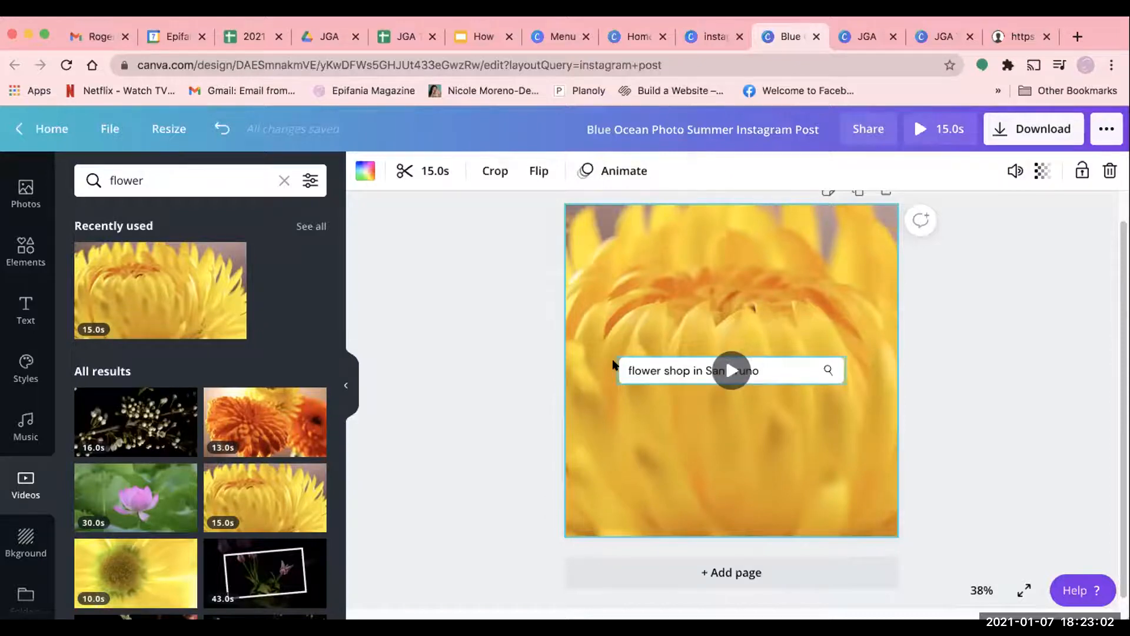
# - Change the post's search-bar text to the shop owner's first name in possessive form followed by "flower shop"
pyautogui.doubleClick(627, 364)
pyautogui.write("Nicole's flower shop")
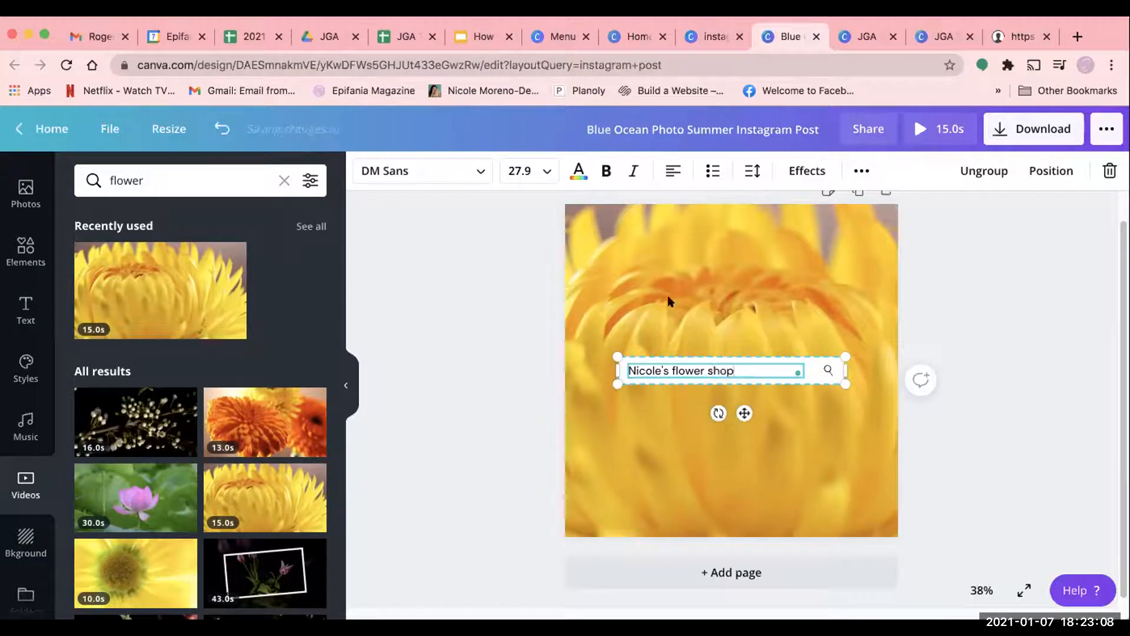
# - Play the flower video background on the post and pause it partway through
pyautogui.click(669, 302)
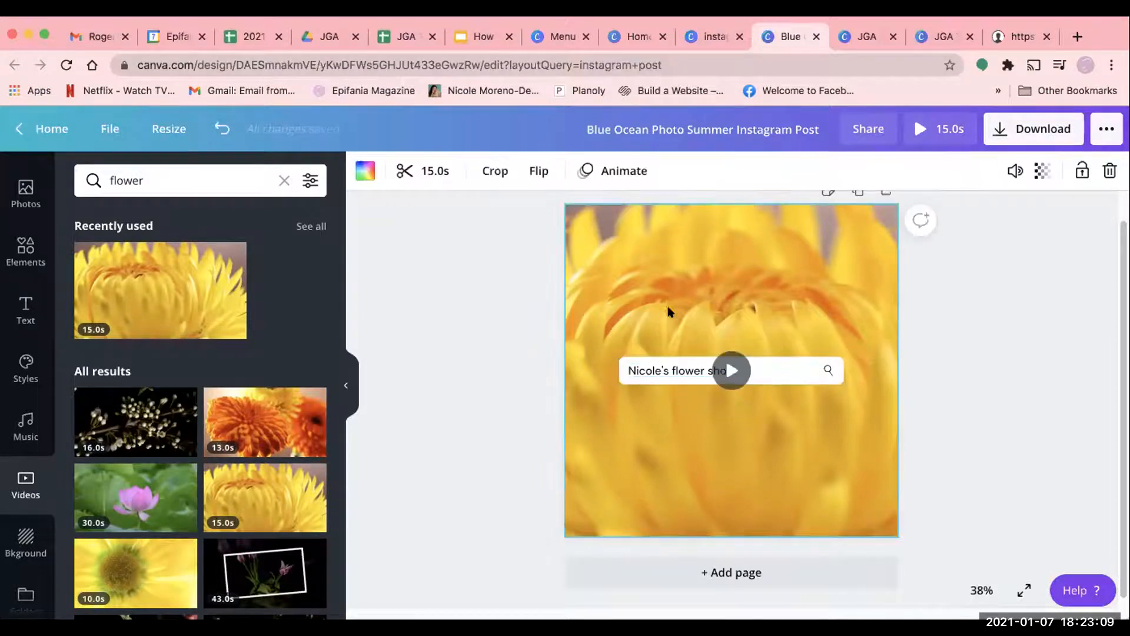
pyautogui.click(724, 365)
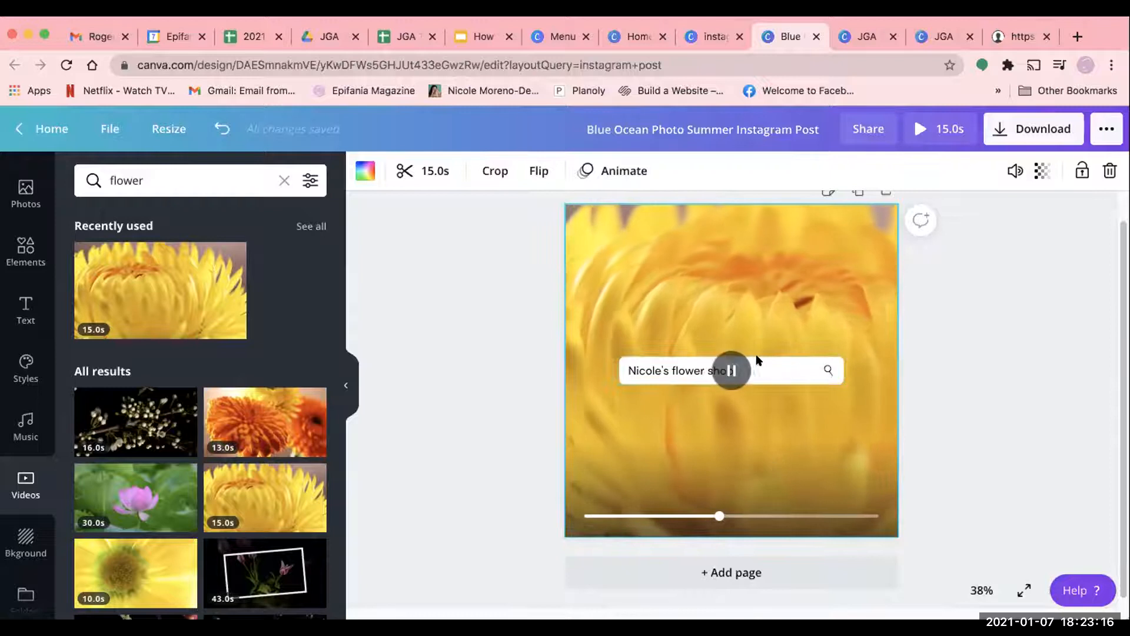
pyautogui.click(731, 369)
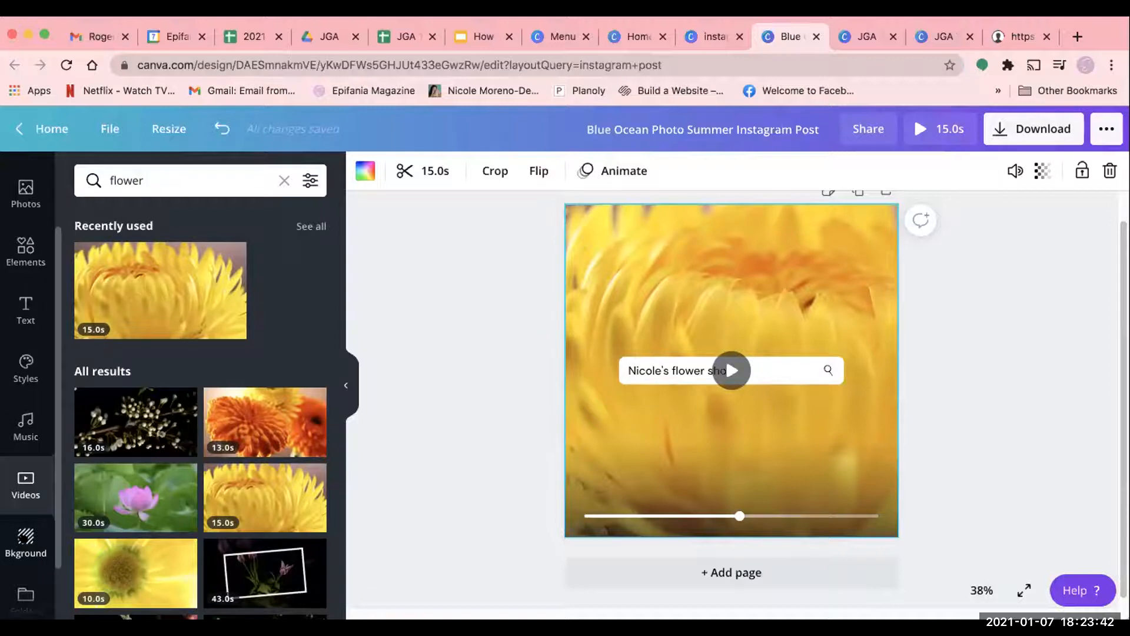
# - Look through the available backgrounds, including the landscapes, patterns and gradients
pyautogui.scroll(-2, 25, 518)
pyautogui.click(25, 474)
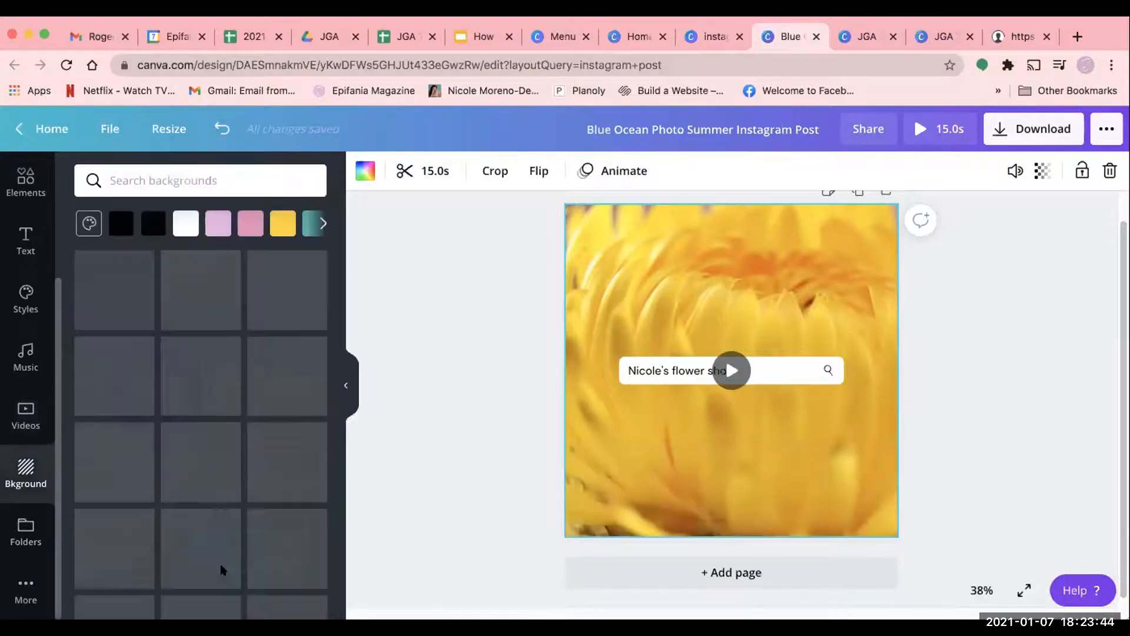
pyautogui.scroll(-2, 224, 530)
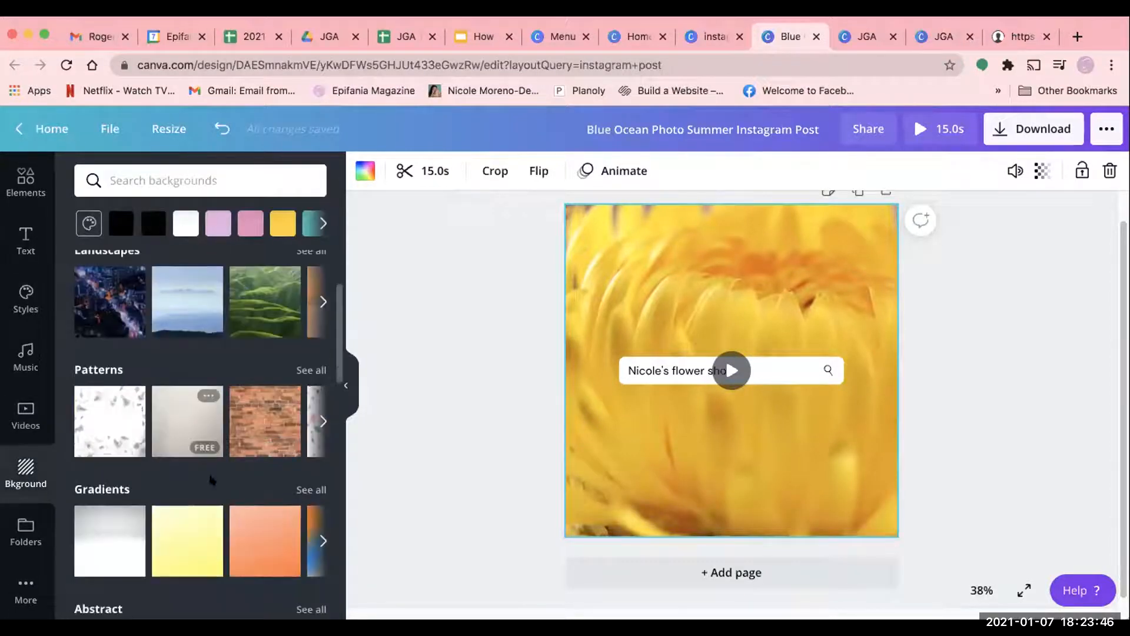
# - Look through the abstract, food, texture, flower and nature backgrounds
pyautogui.scroll(-2, 210, 503)
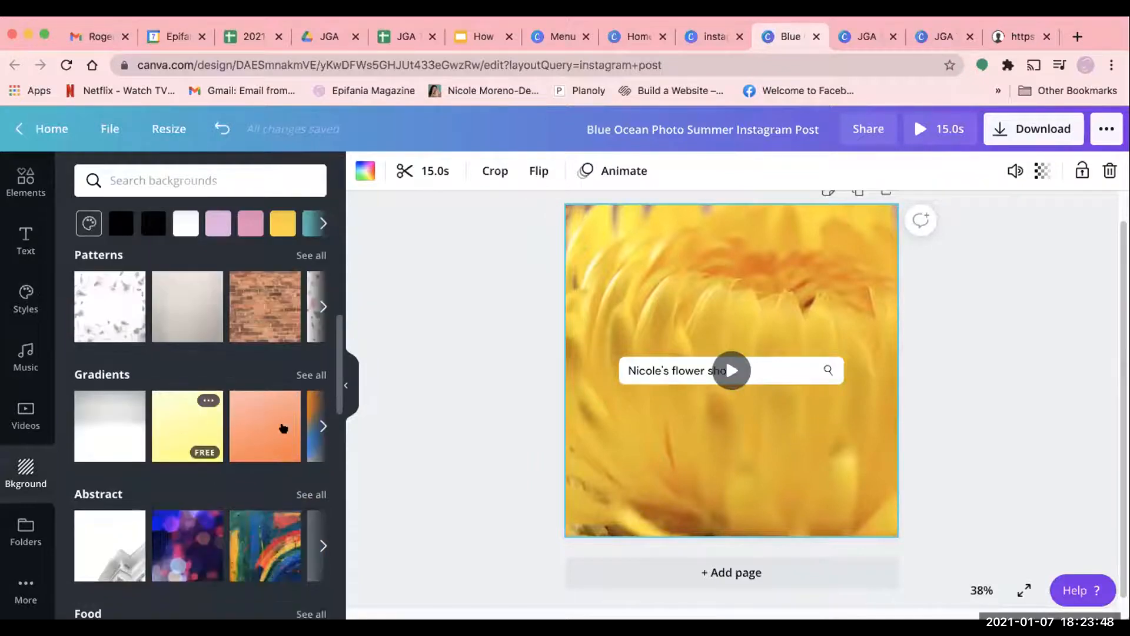
pyautogui.scroll(-2, 261, 420)
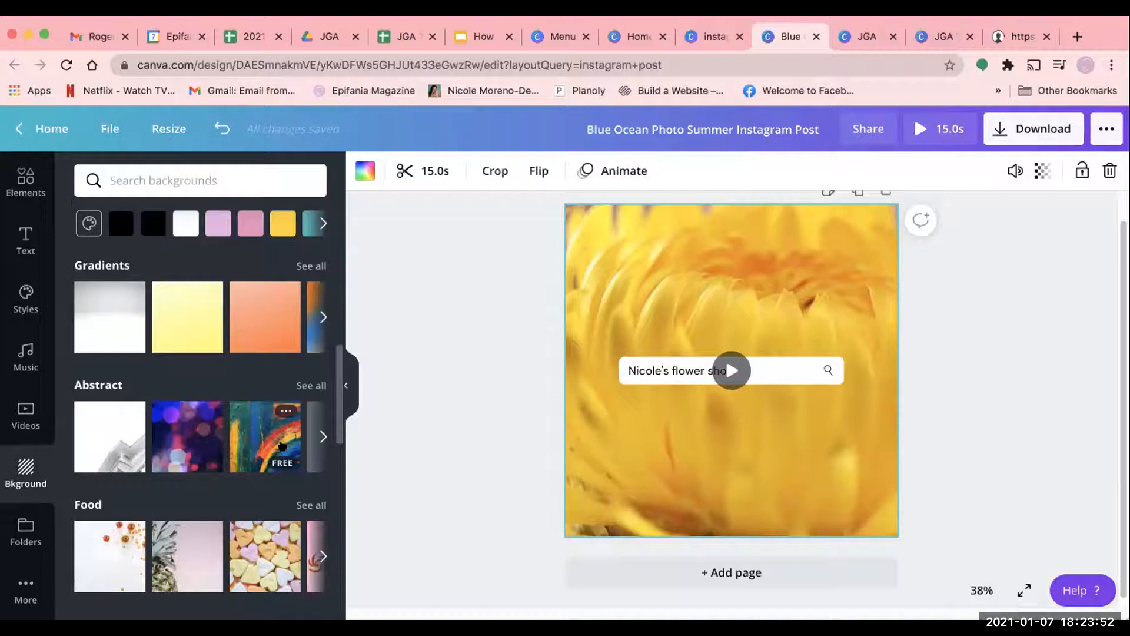
pyautogui.scroll(-2, 276, 477)
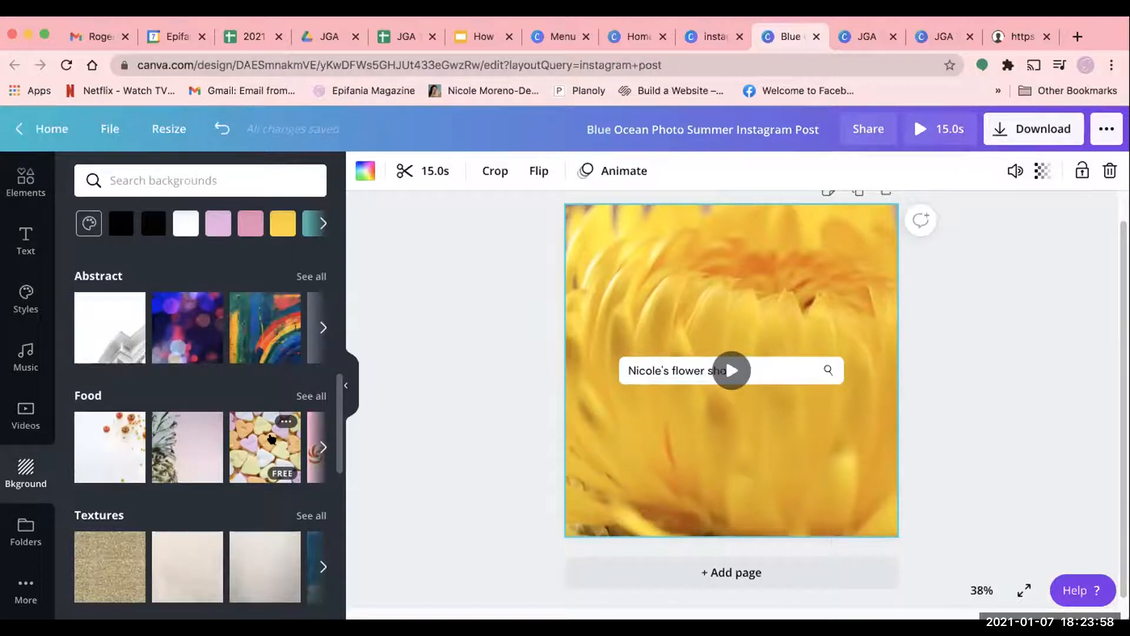
pyautogui.scroll(-4, 271, 439)
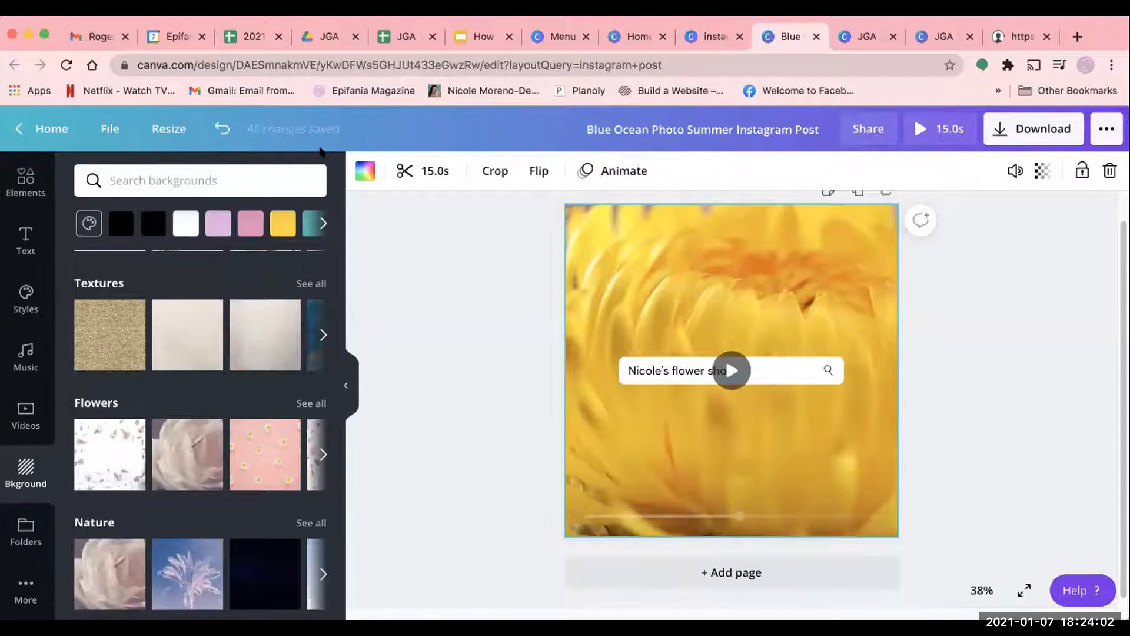
# - Return to the home page and search the templates for "menu"
pyautogui.click(26, 130)
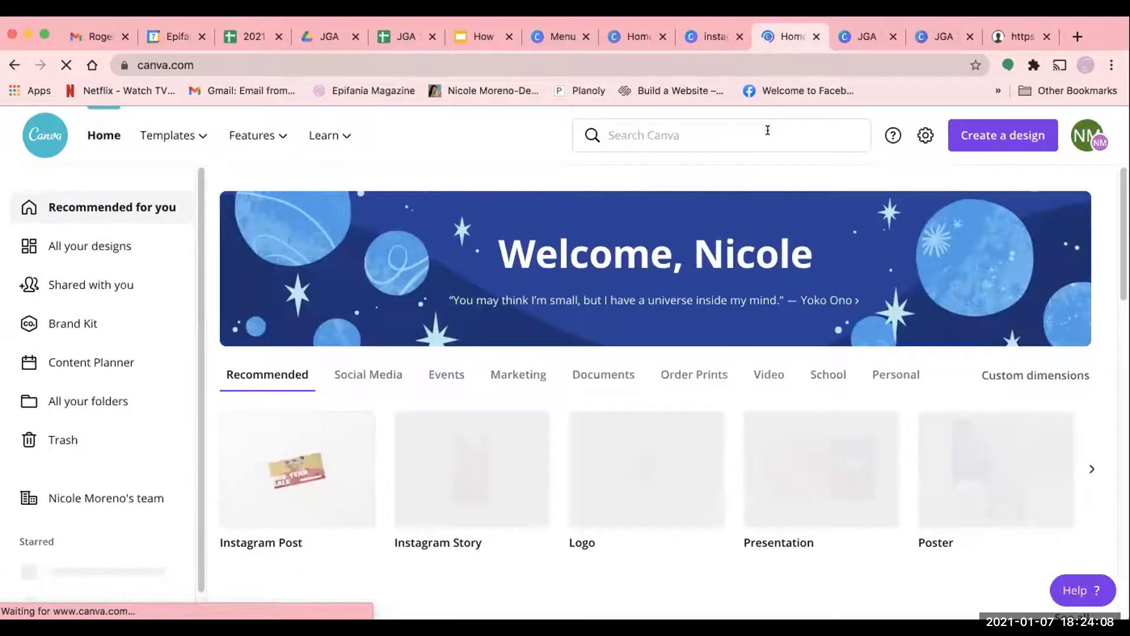
pyautogui.click(768, 130)
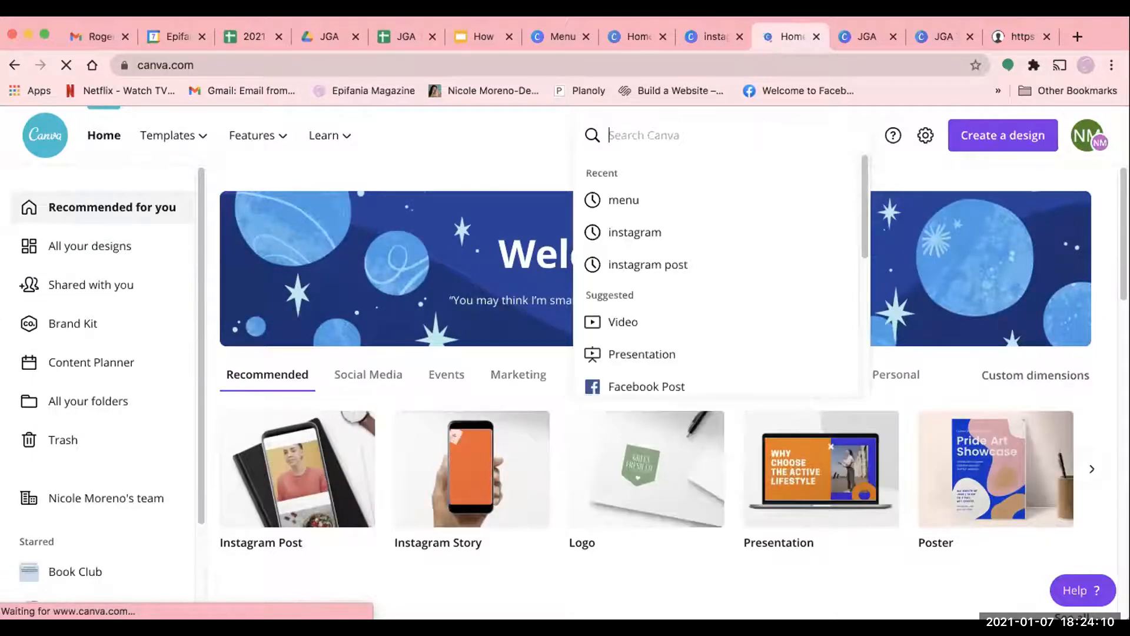
pyautogui.write('menu')
pyautogui.press('Return')
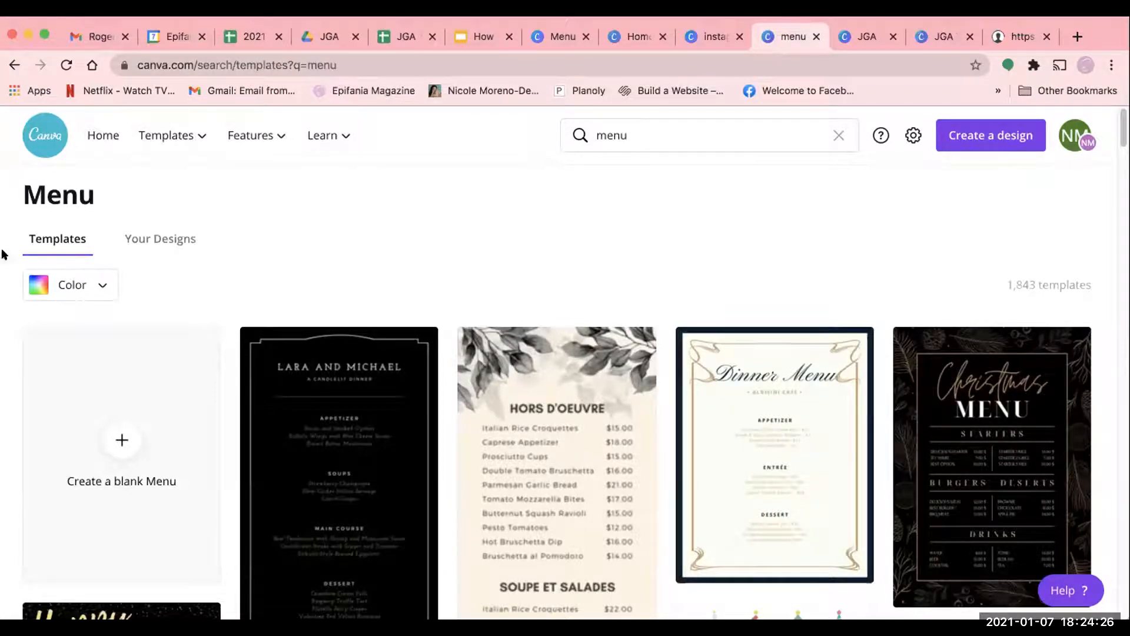
# - Look through the menu templates for a suitable design, including the seasonal, drink and restaurant menus
pyautogui.scroll(-1, 743, 501)
pyautogui.scroll(-4, 741, 501)
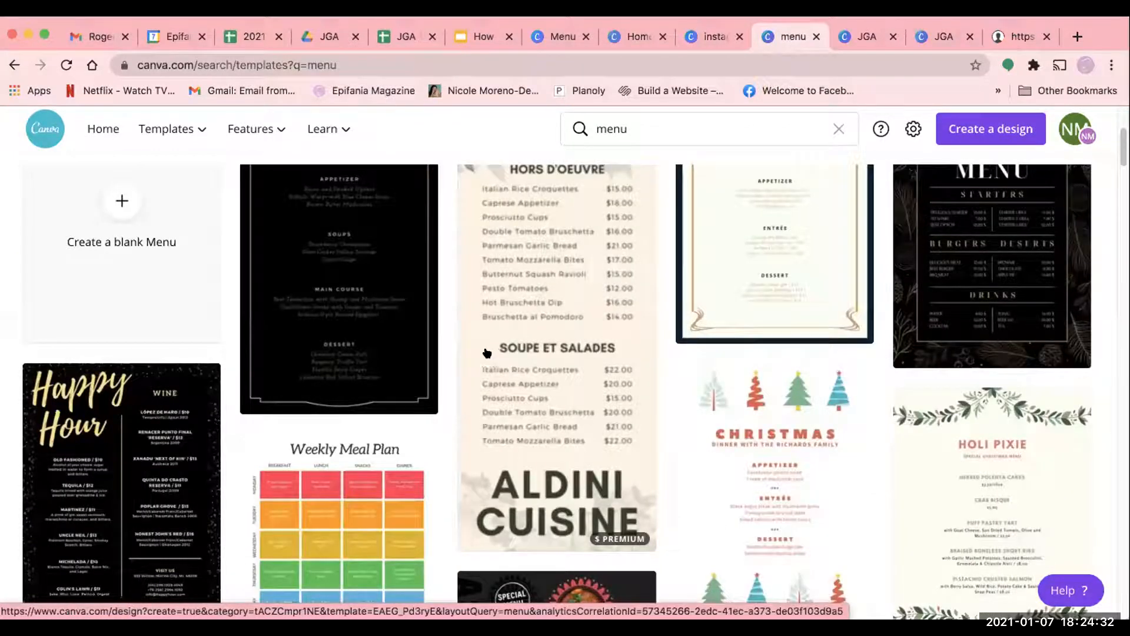
pyautogui.scroll(-6, 518, 430)
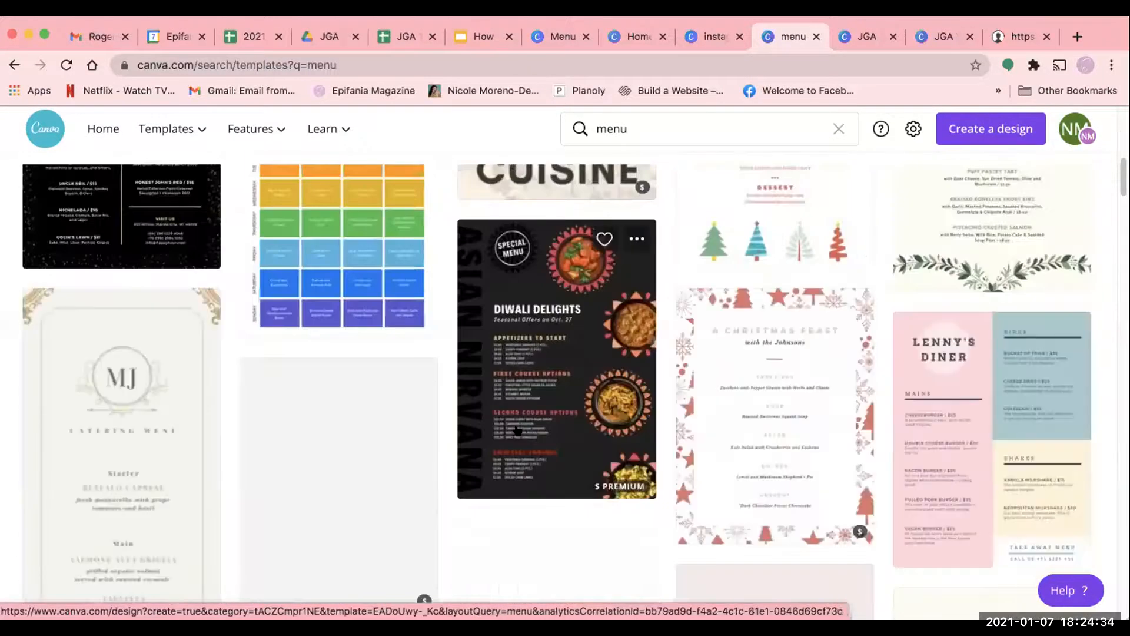
pyautogui.scroll(3, 518, 431)
pyautogui.scroll(5, 518, 431)
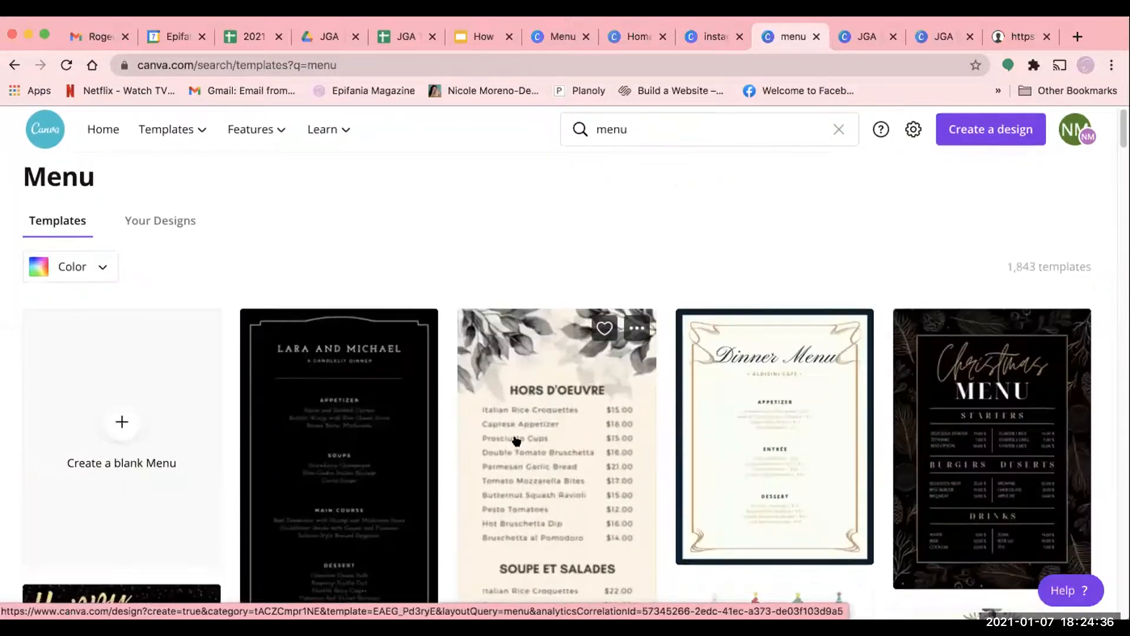
pyautogui.scroll(-5, 652, 439)
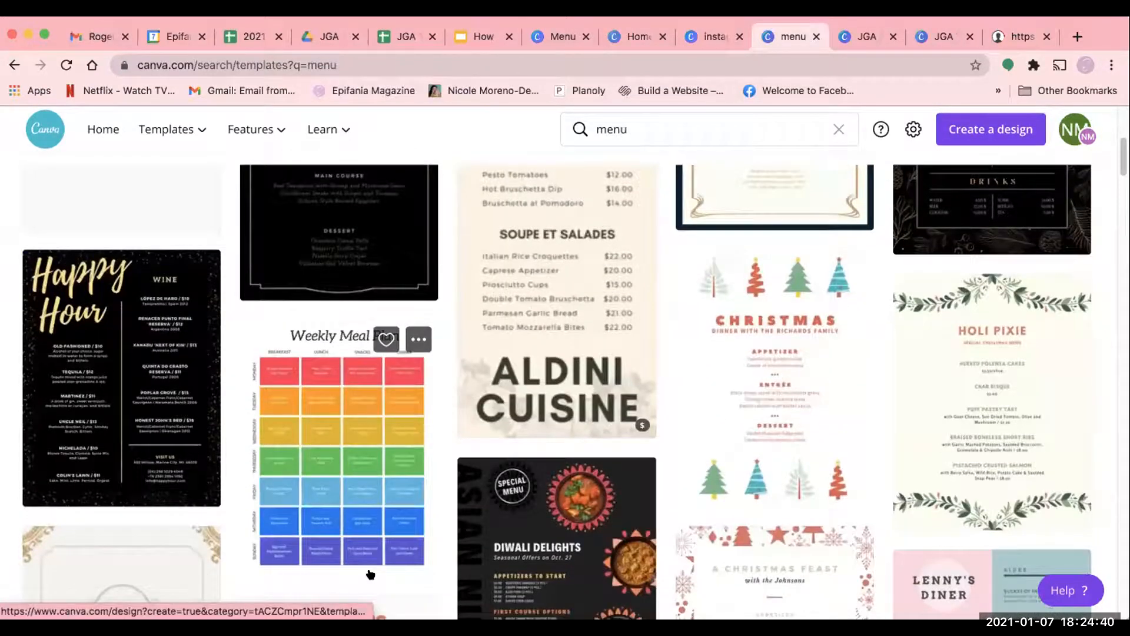
pyautogui.scroll(-2, 371, 575)
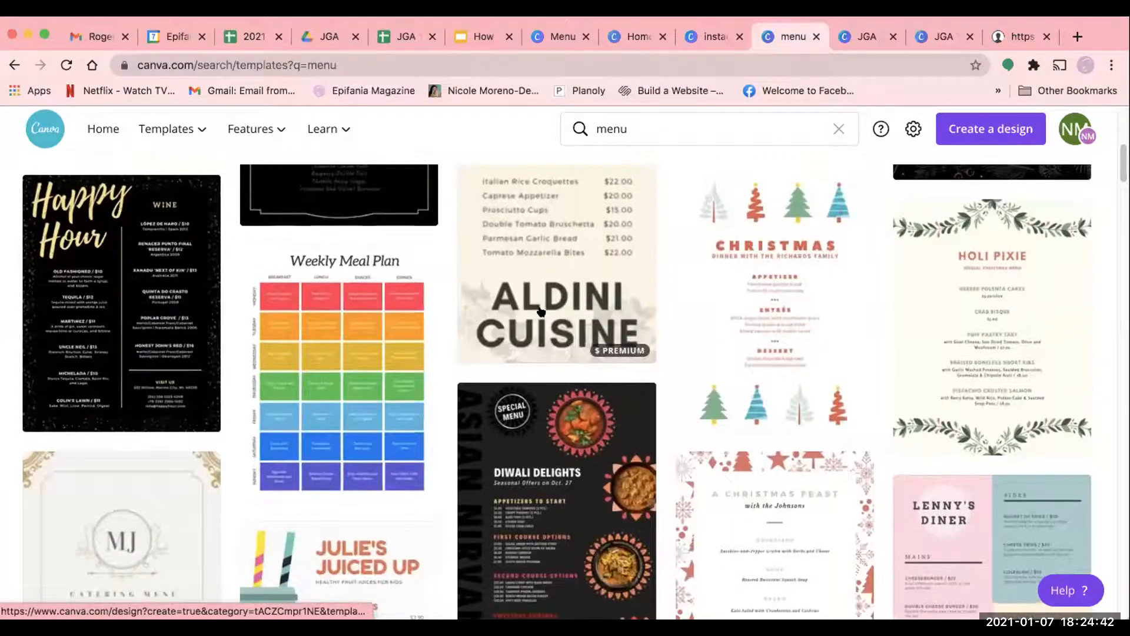
pyautogui.scroll(1, 534, 285)
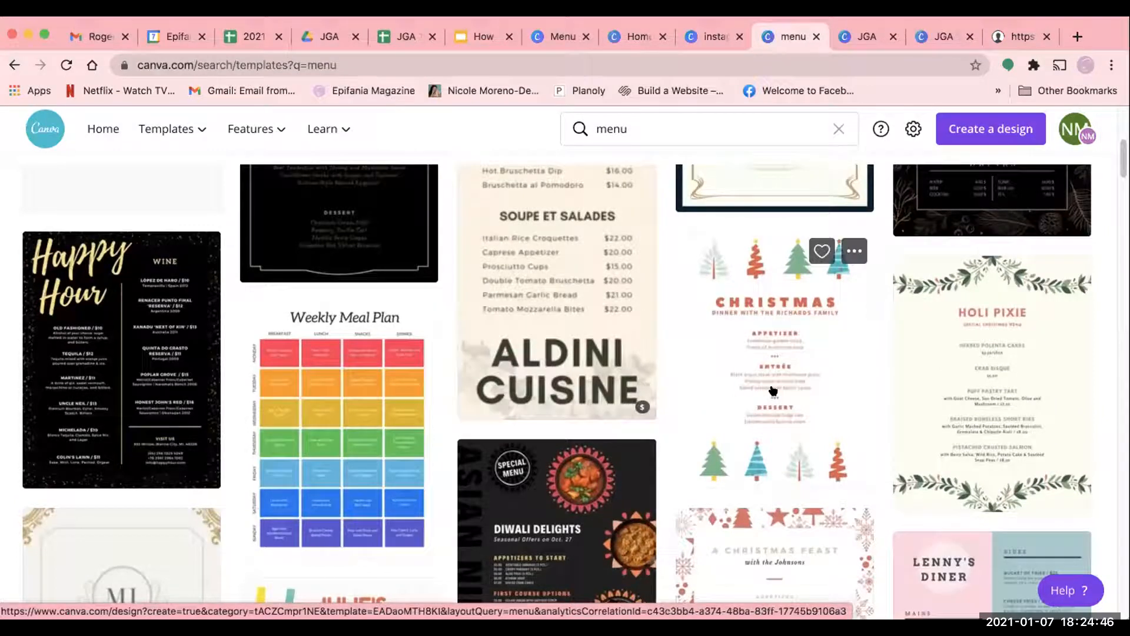
pyautogui.scroll(-2, 873, 395)
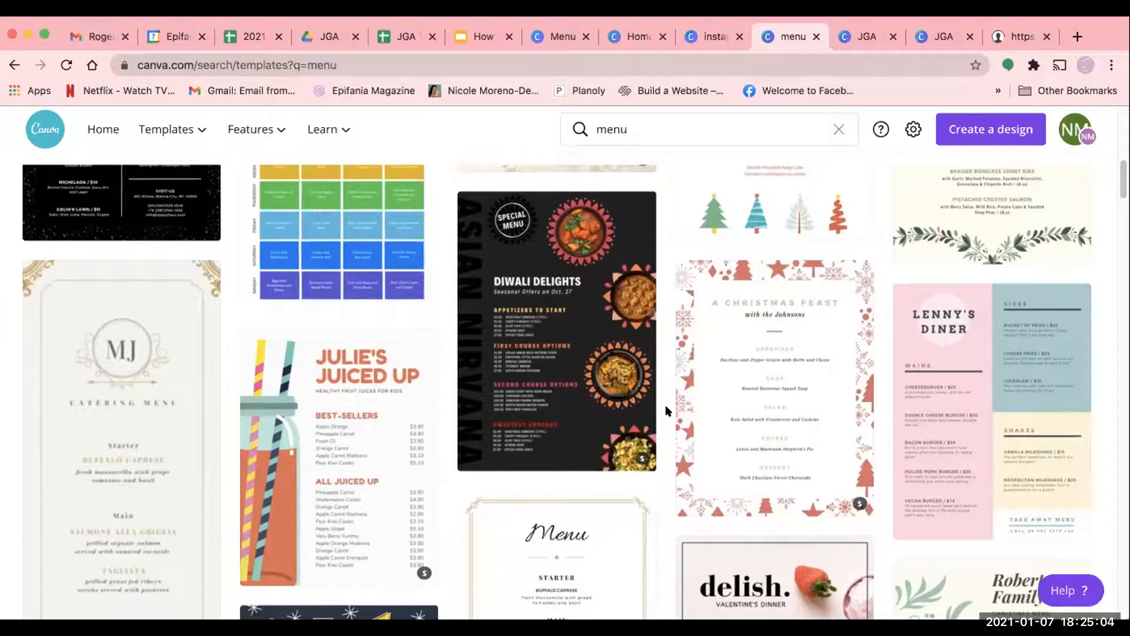
pyautogui.scroll(-2, 665, 410)
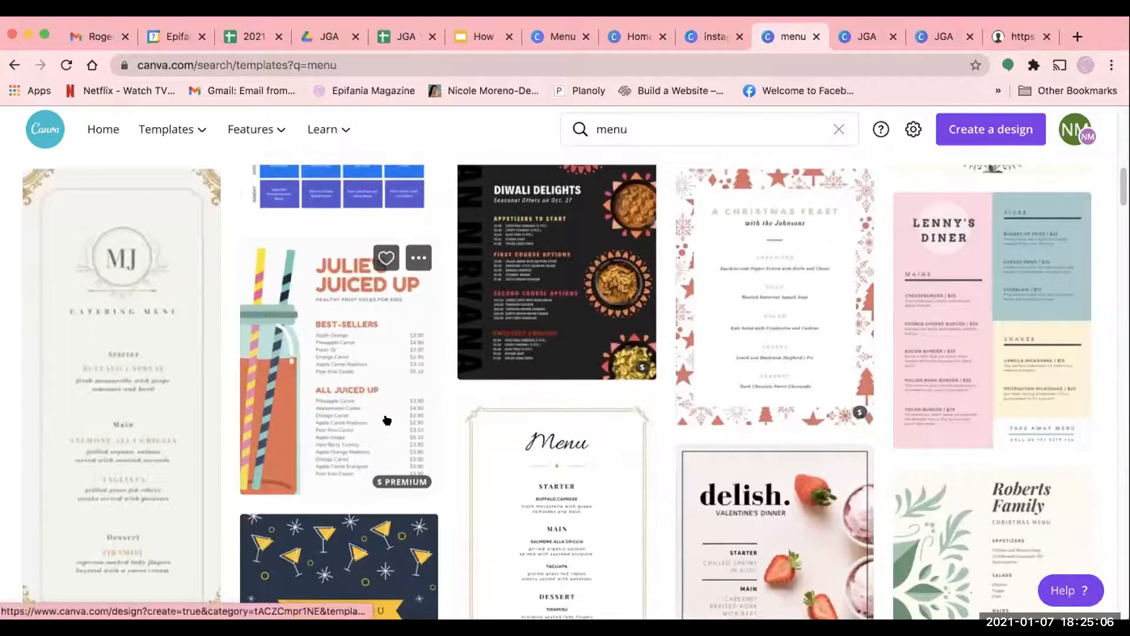
pyautogui.scroll(-3, 387, 420)
pyautogui.scroll(-1, 556, 365)
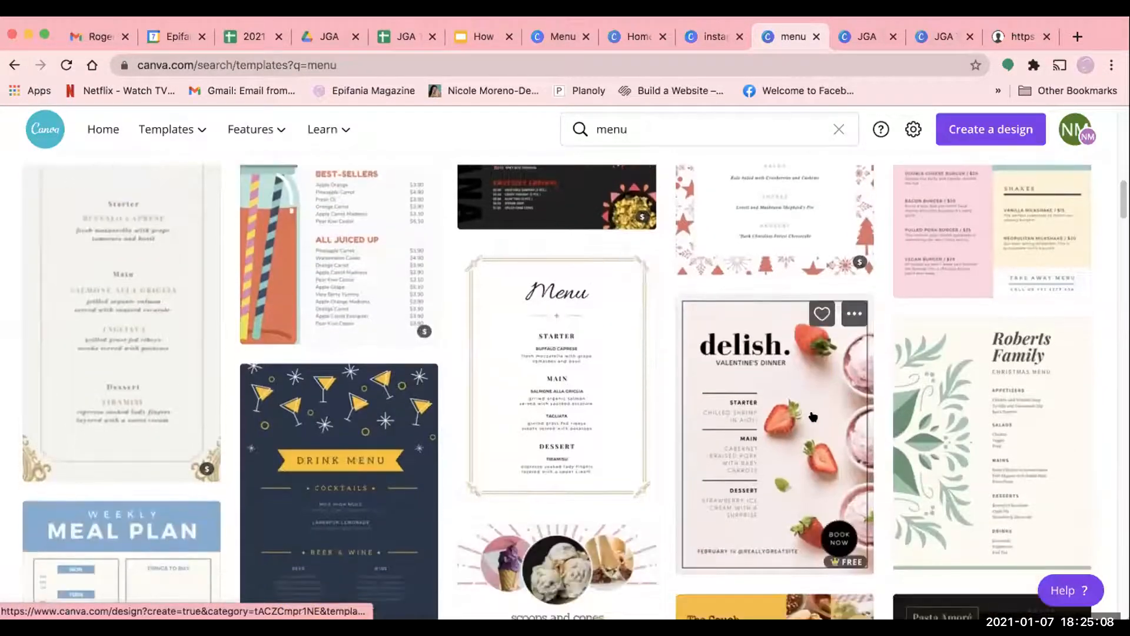
pyautogui.scroll(-3, 813, 417)
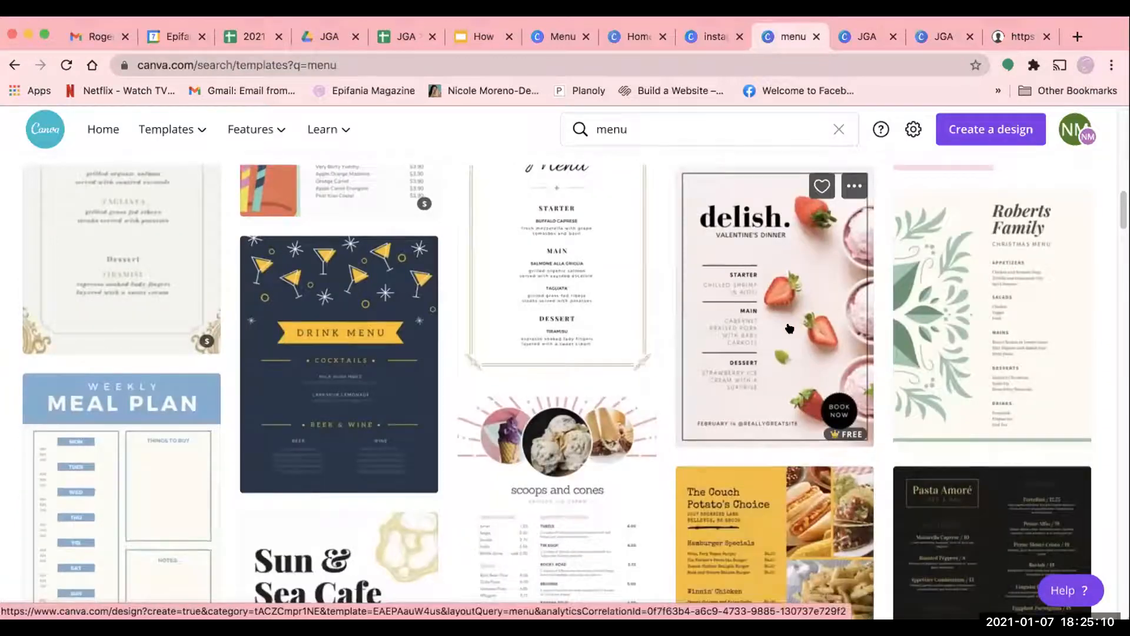
# - Open the "delish. Valentine's Dinner" menu template and delete the thin frame around the design
pyautogui.click(799, 341)
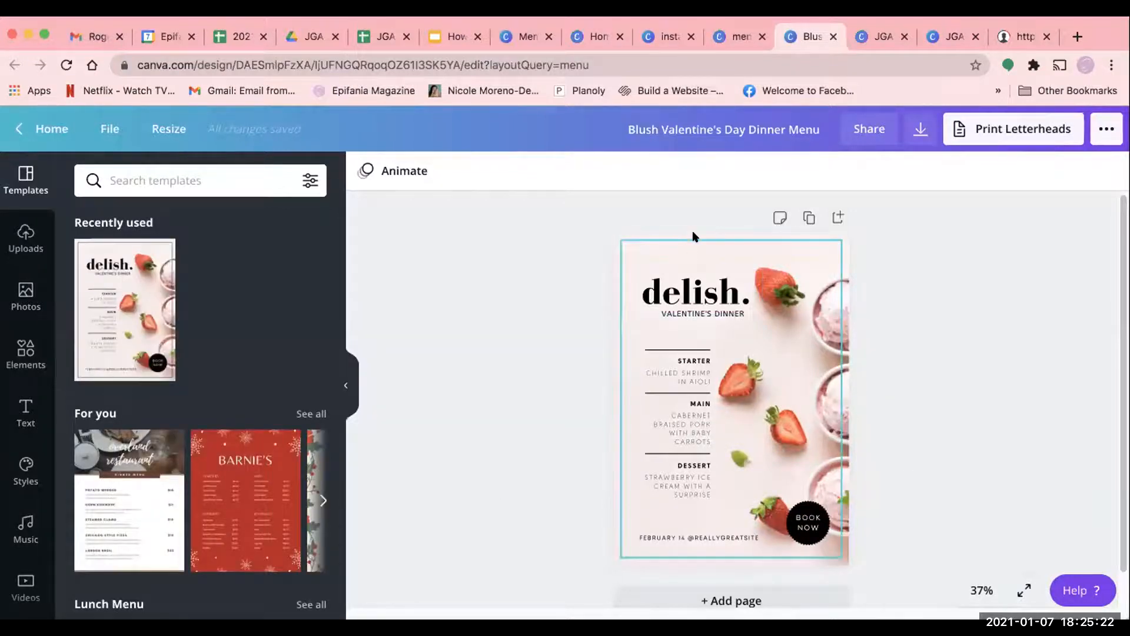
pyautogui.click(805, 240)
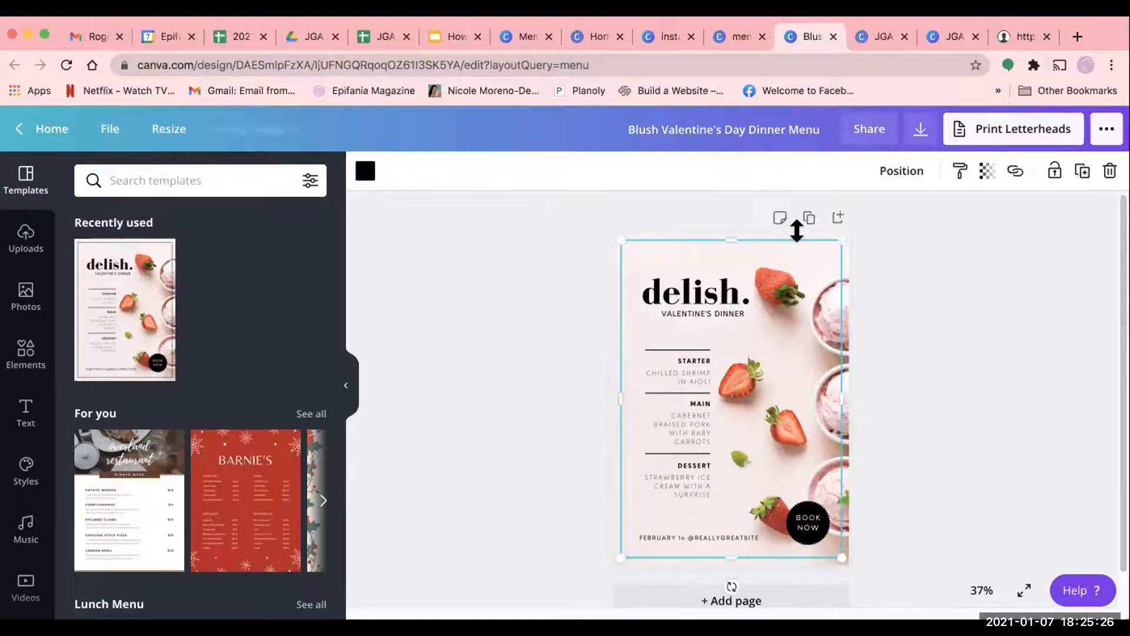
pyautogui.click(1110, 365)
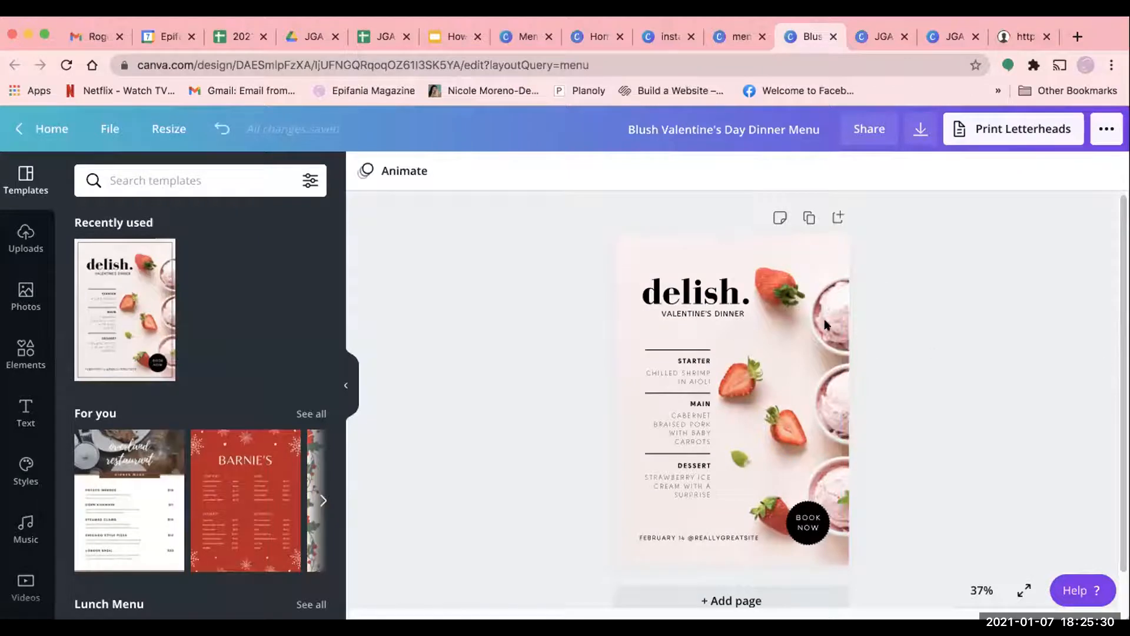
# - Select the menu's strawberry background photo and search the photo library for "coffe shop"
pyautogui.click(755, 258)
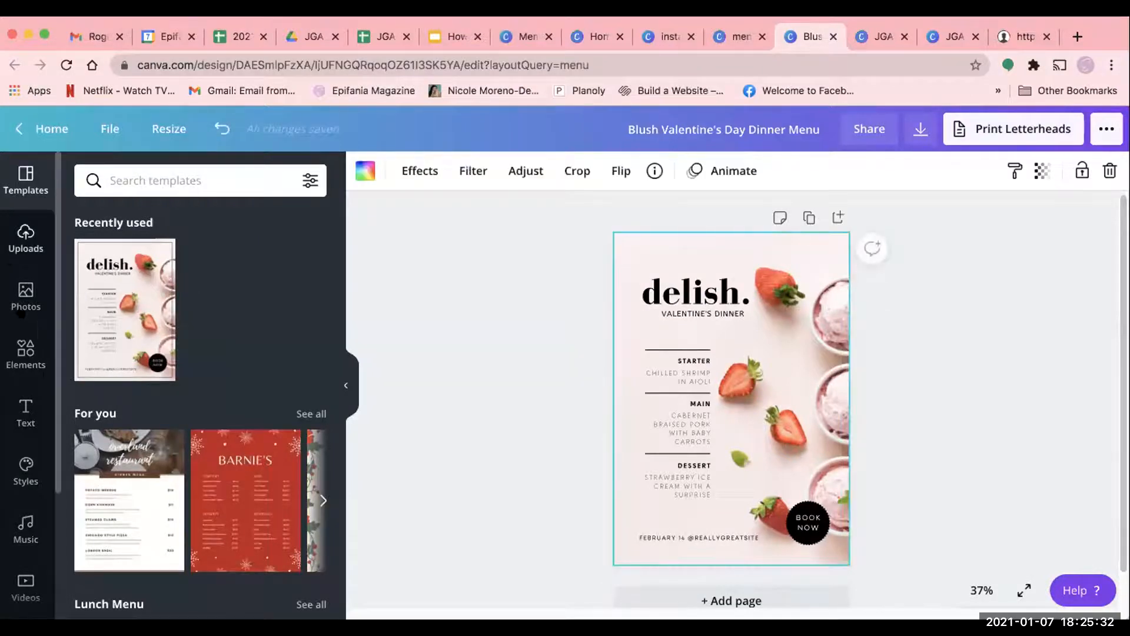
pyautogui.click(22, 306)
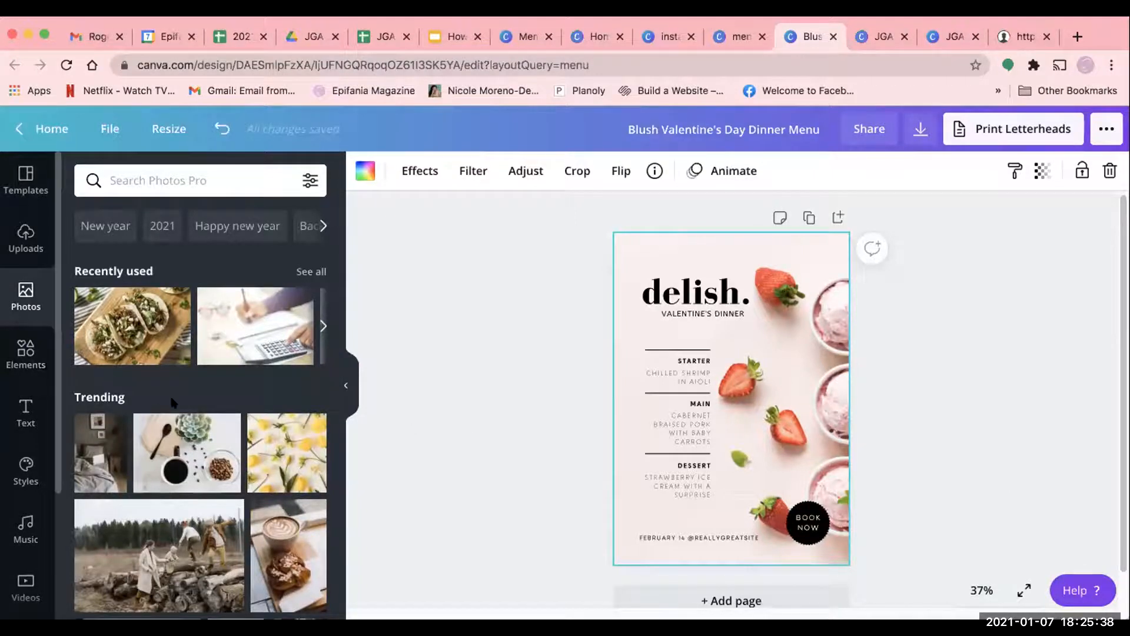
pyautogui.scroll(-2, 172, 398)
pyautogui.click(144, 179)
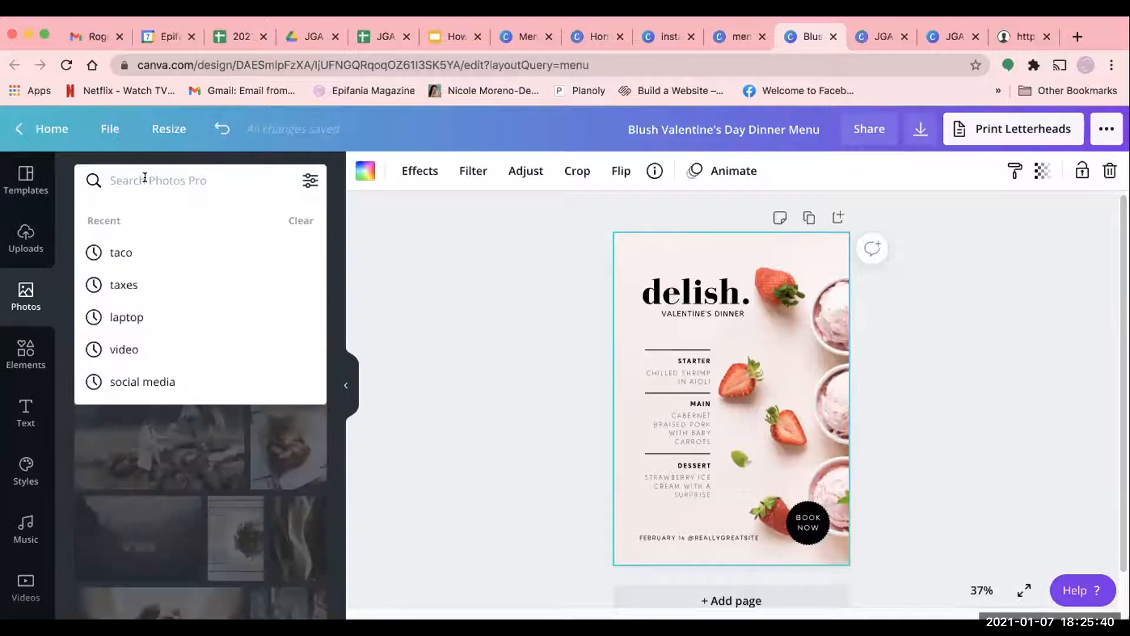
pyautogui.write('coffe shop')
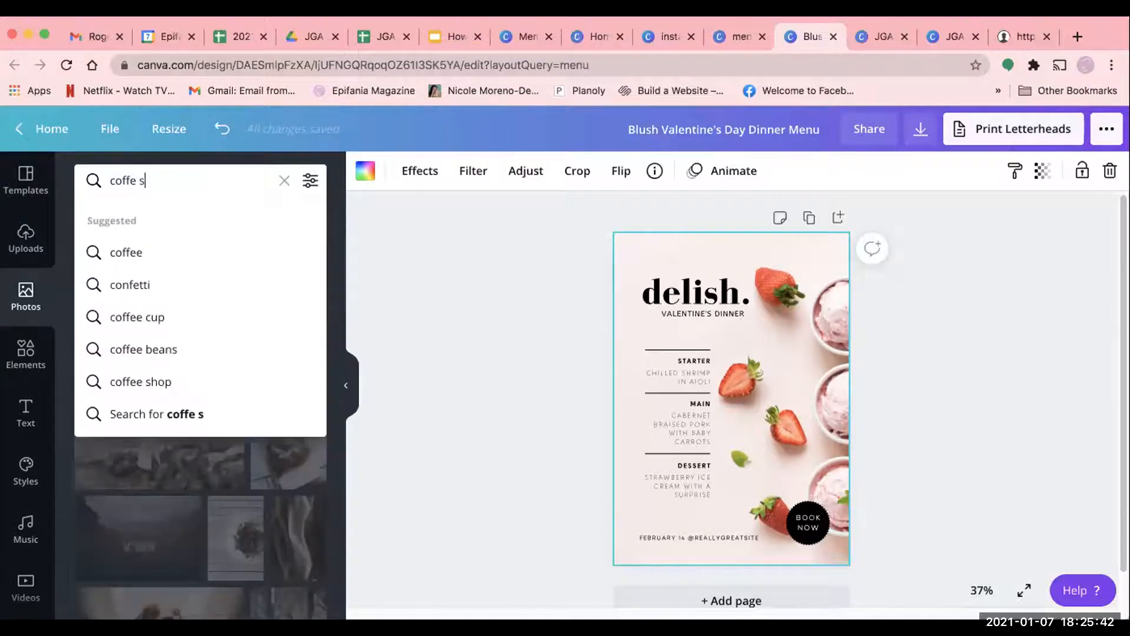
pyautogui.press('Return')
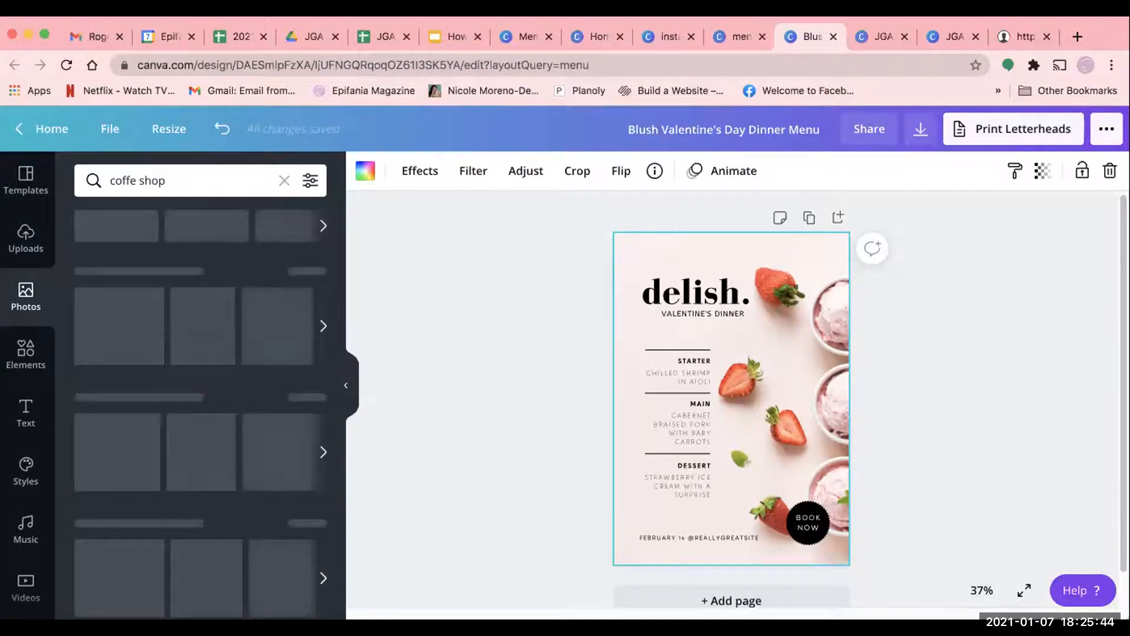
# - Change the photo search term to "coffee"
pyautogui.click(151, 178)
pyautogui.press('BackSpace')
pyautogui.press('BackSpace')
pyautogui.press('BackSpace')
pyautogui.press('BackSpace')
pyautogui.press('BackSpace')
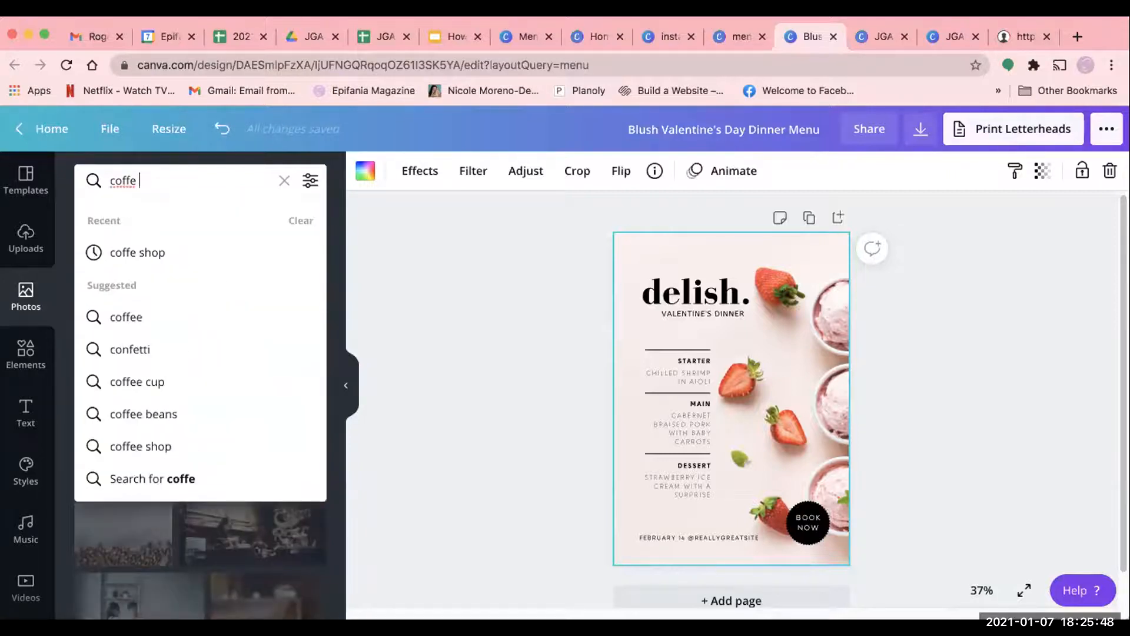
pyautogui.write('e')
pyautogui.press('Return')
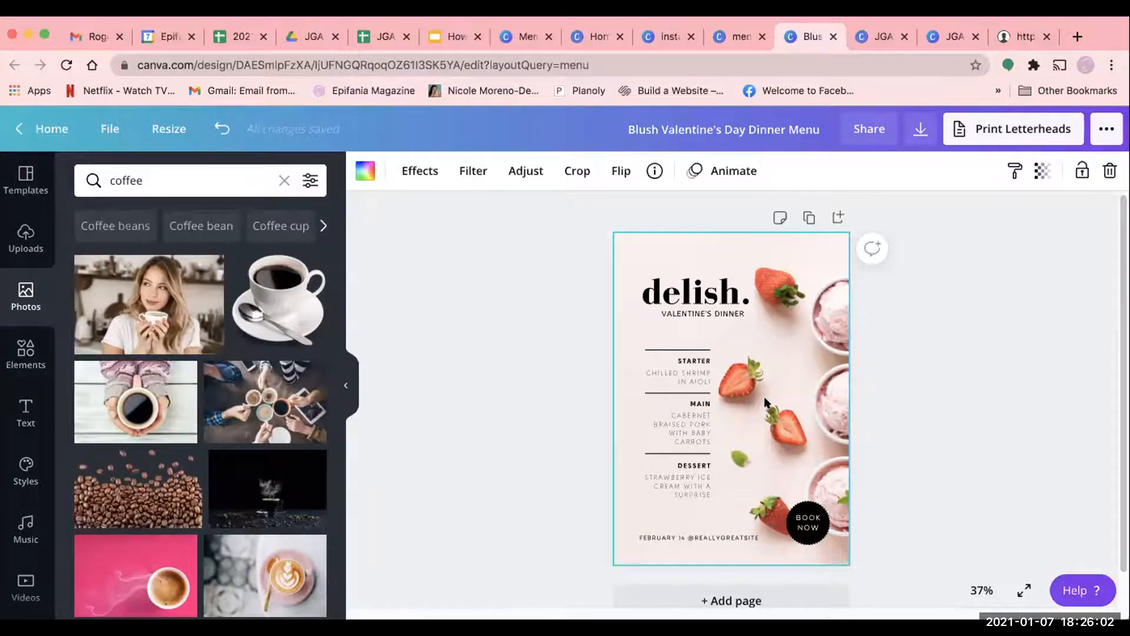
# - Replace the menu's background with the photo of a heart latte on a yellow saucer
pyautogui.scroll(-3, 126, 469)
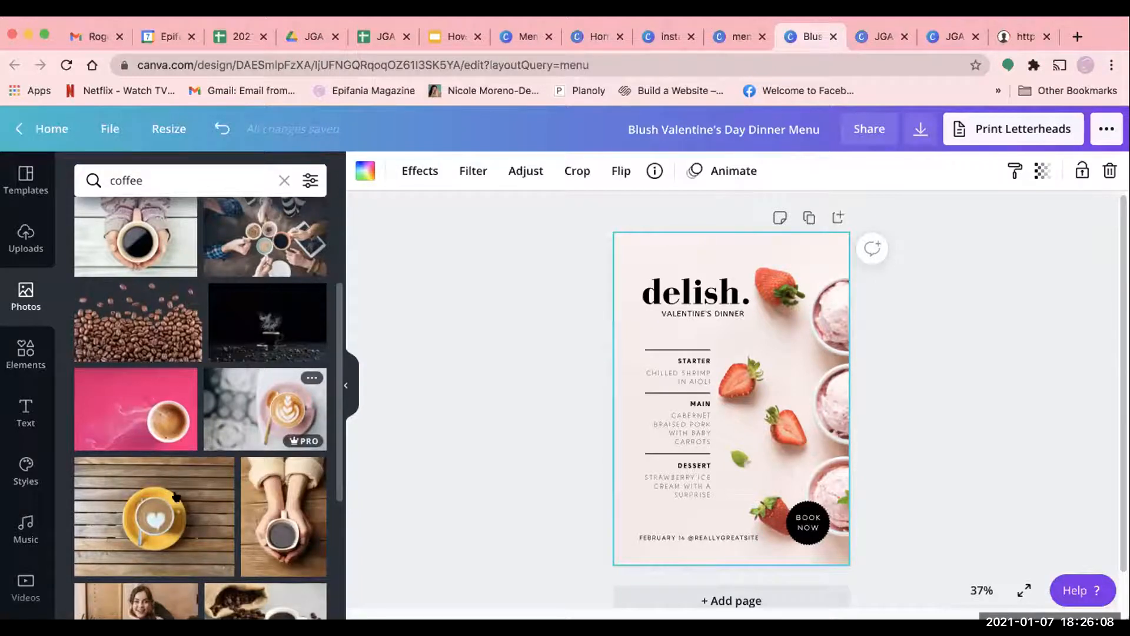
pyautogui.scroll(-2, 150, 443)
pyautogui.moveTo(111, 400); pyautogui.dragTo(655, 255)
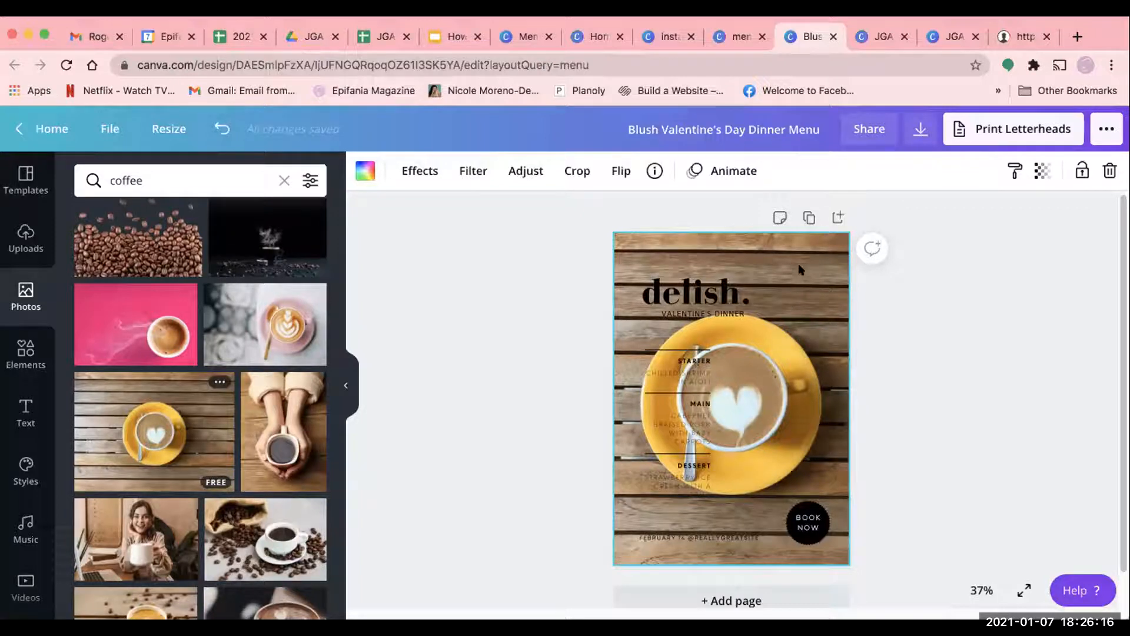
pyautogui.doubleClick(813, 411)
pyautogui.click(21, 243)
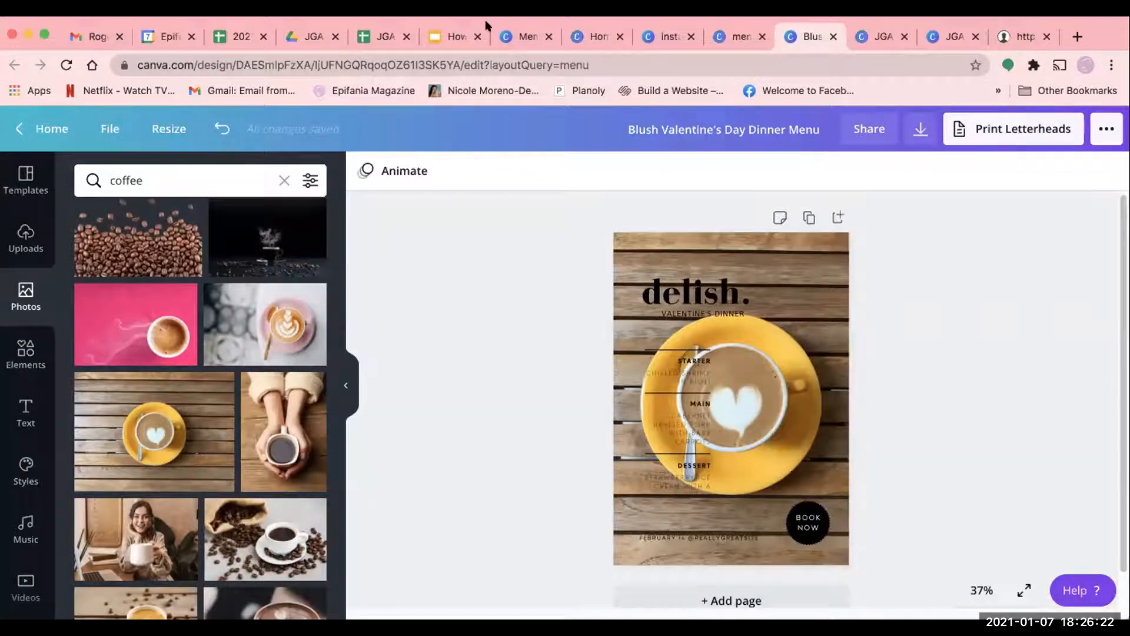
# - Set the transparency of the coffee background photo to 46
pyautogui.click(811, 299)
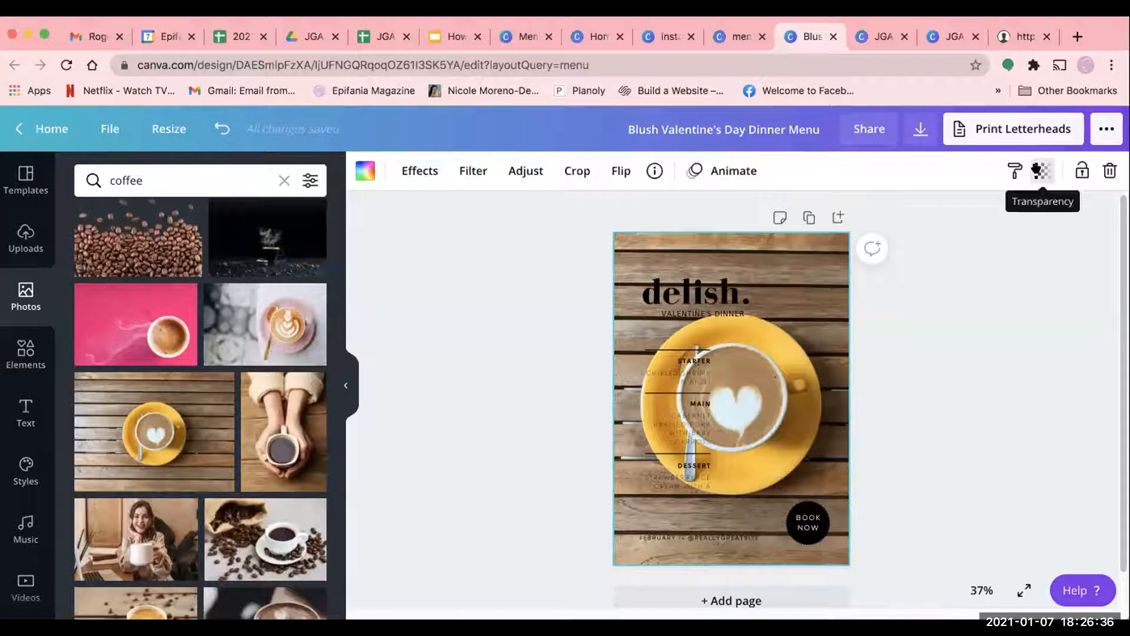
pyautogui.click(1041, 171)
pyautogui.moveTo(993, 213); pyautogui.dragTo(941, 216)
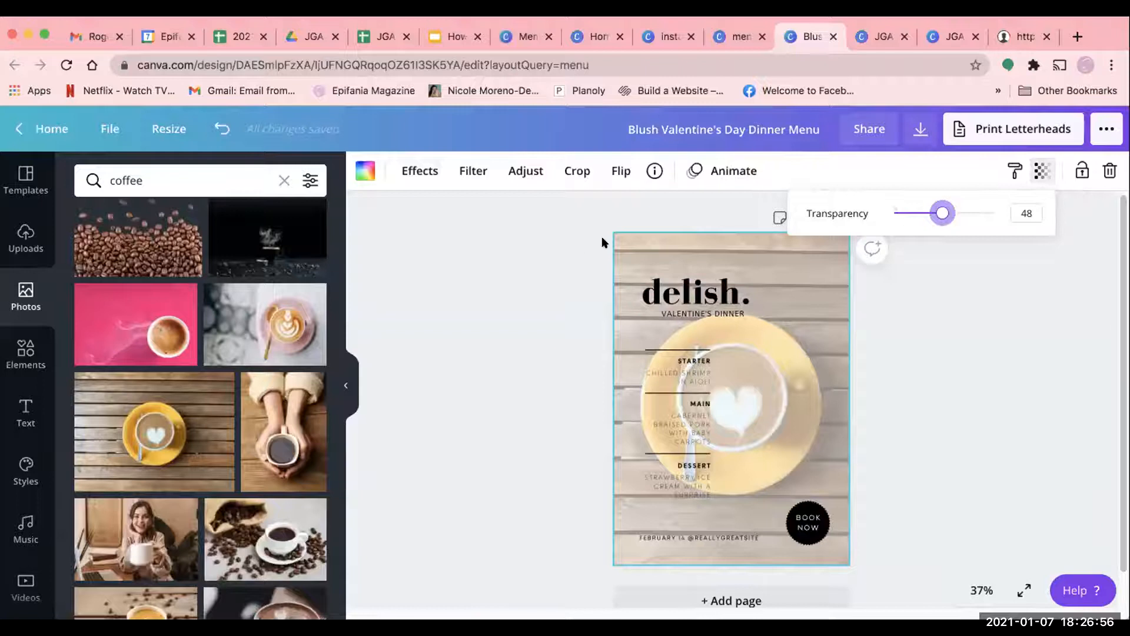
pyautogui.moveTo(935, 211); pyautogui.dragTo(940, 212)
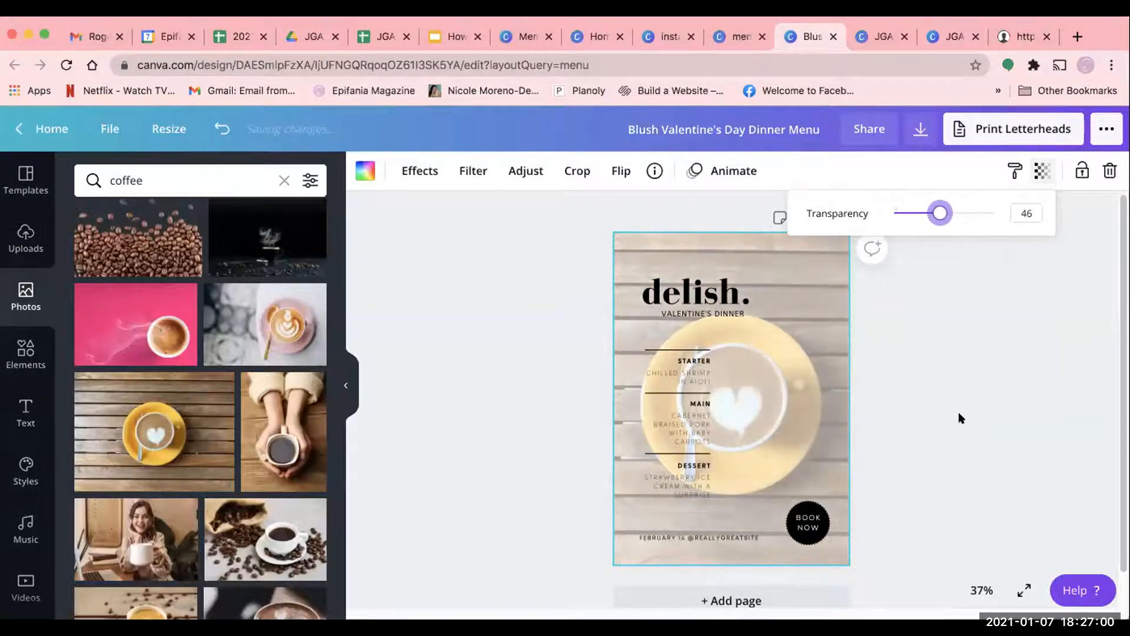
pyautogui.click(961, 418)
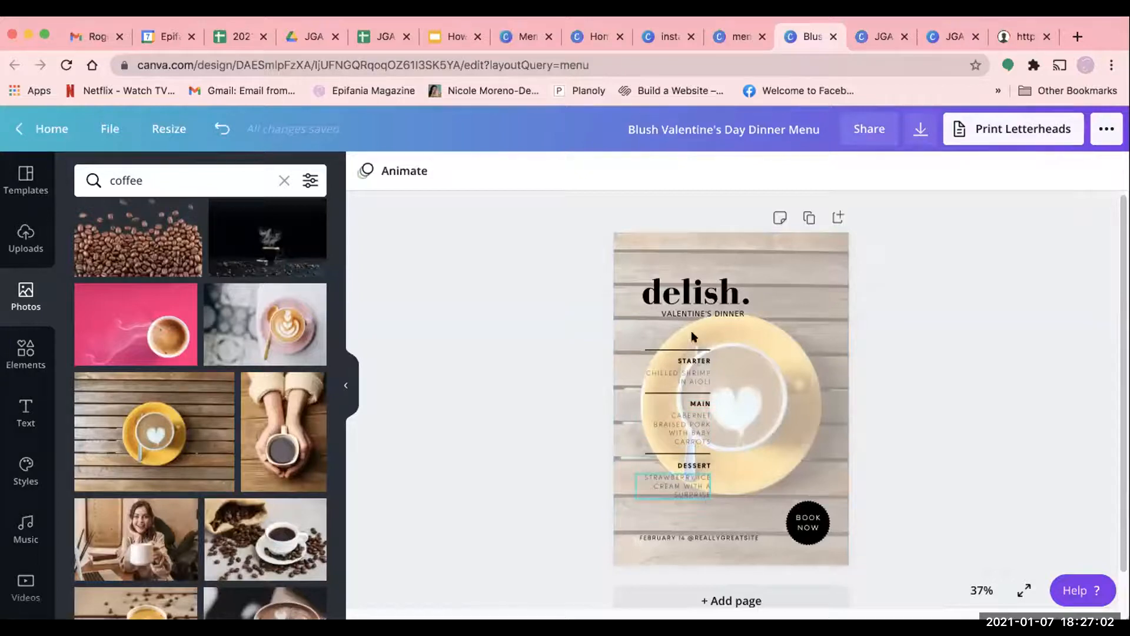
pyautogui.click(659, 314)
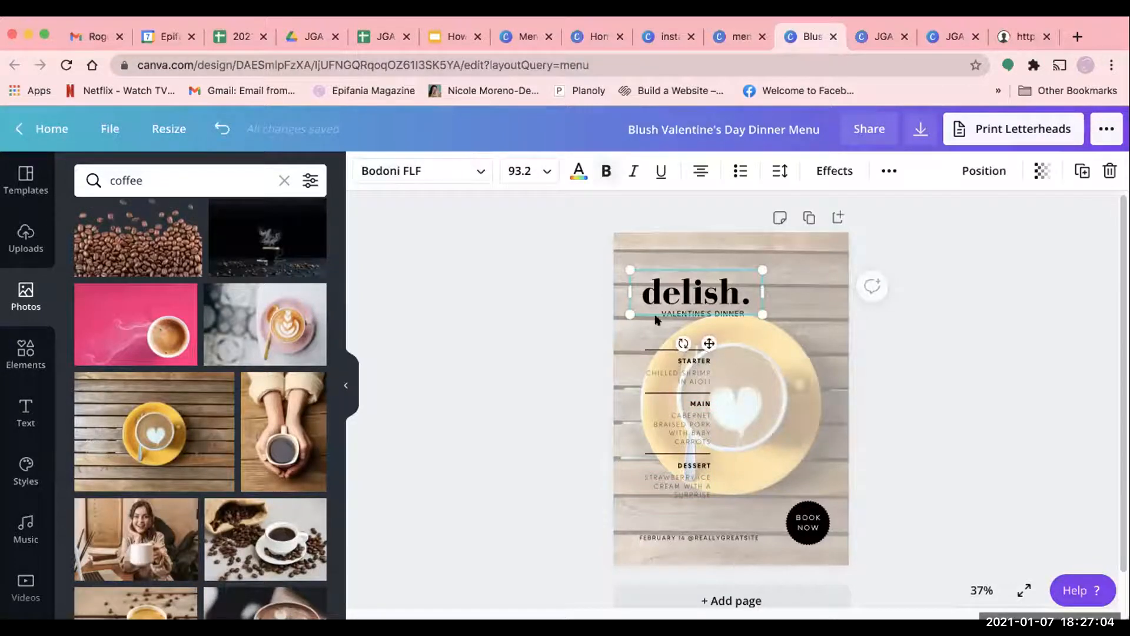
pyautogui.click(720, 295)
pyautogui.click(718, 304)
pyautogui.click(717, 308)
pyautogui.click(712, 287)
pyautogui.click(688, 358)
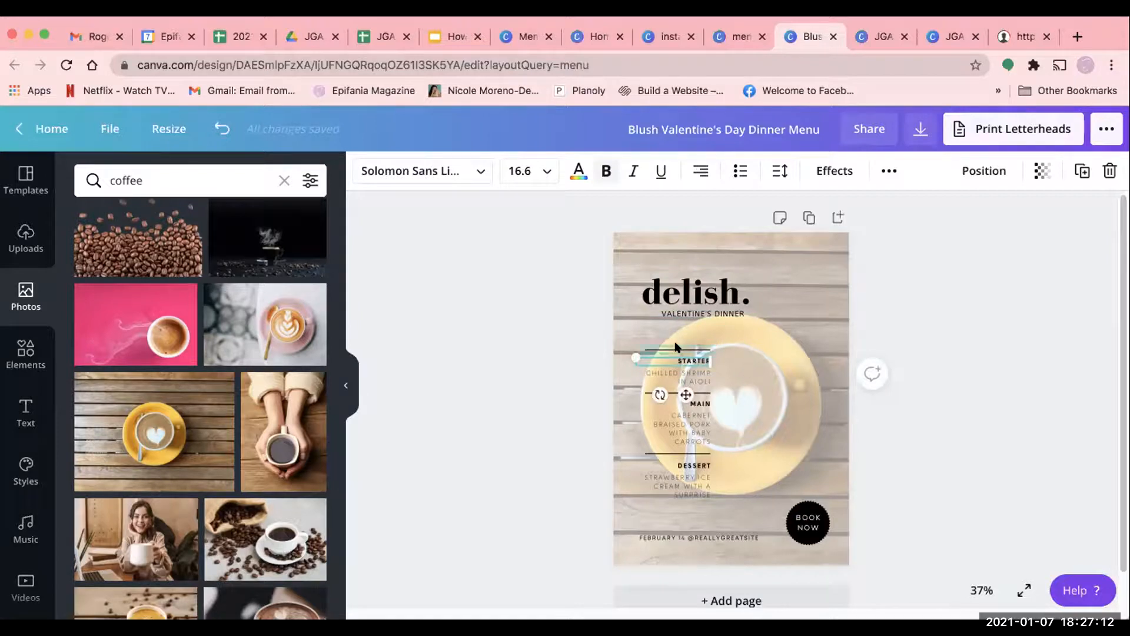
pyautogui.click(680, 375)
pyautogui.click(676, 357)
pyautogui.click(1067, 377)
# - Open the link entry for the menu's "delish." title and close it without entering a link
pyautogui.click(664, 284)
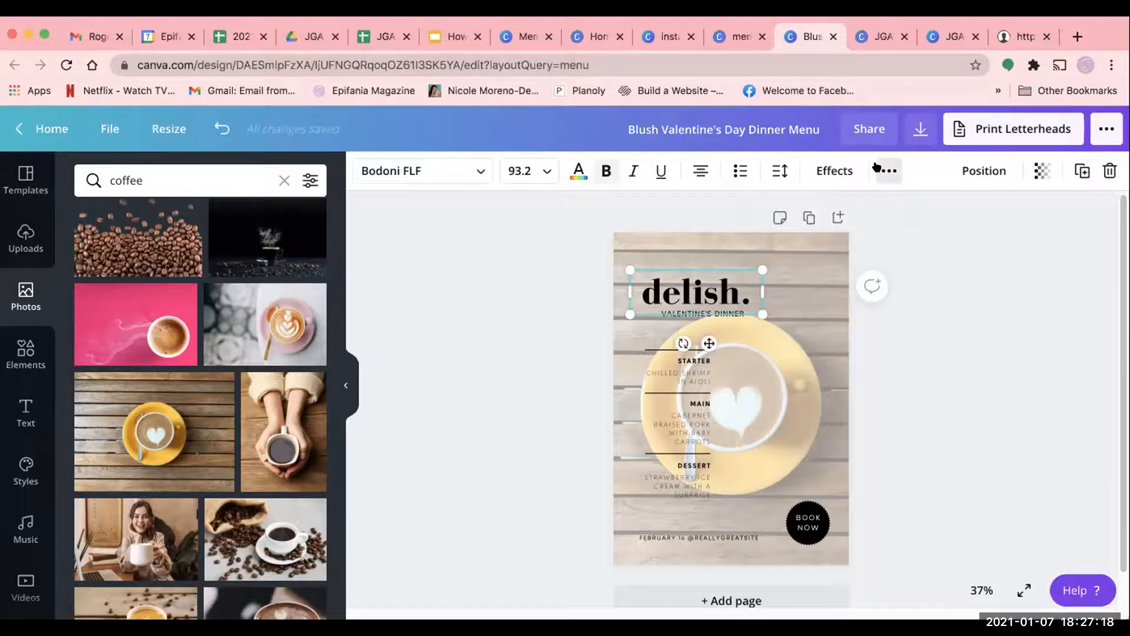
pyautogui.click(888, 171)
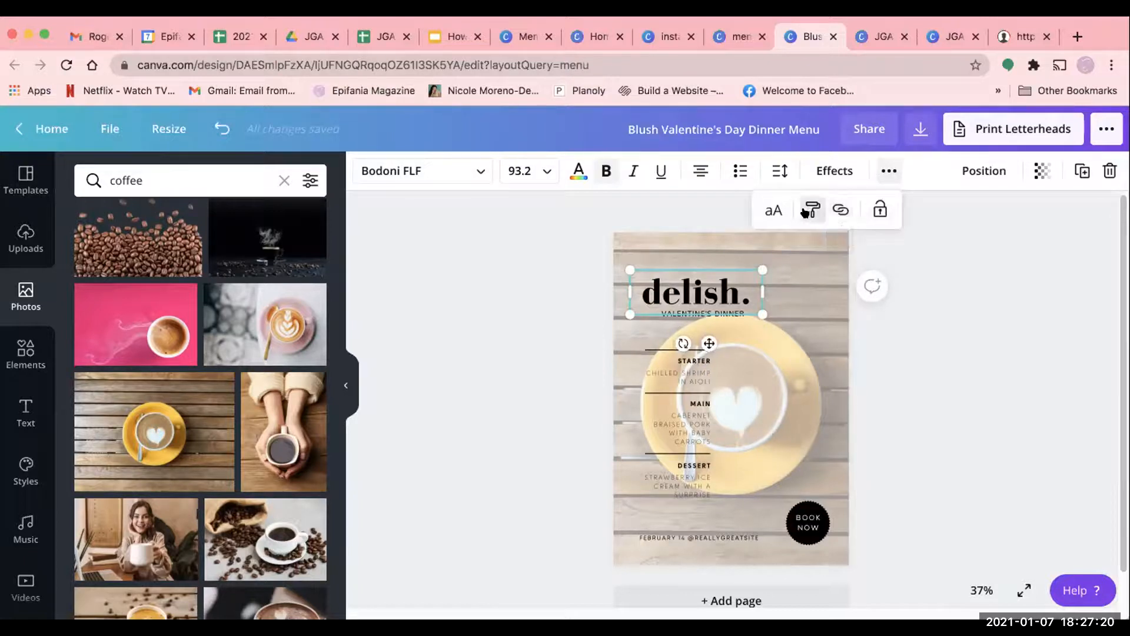
pyautogui.click(720, 312)
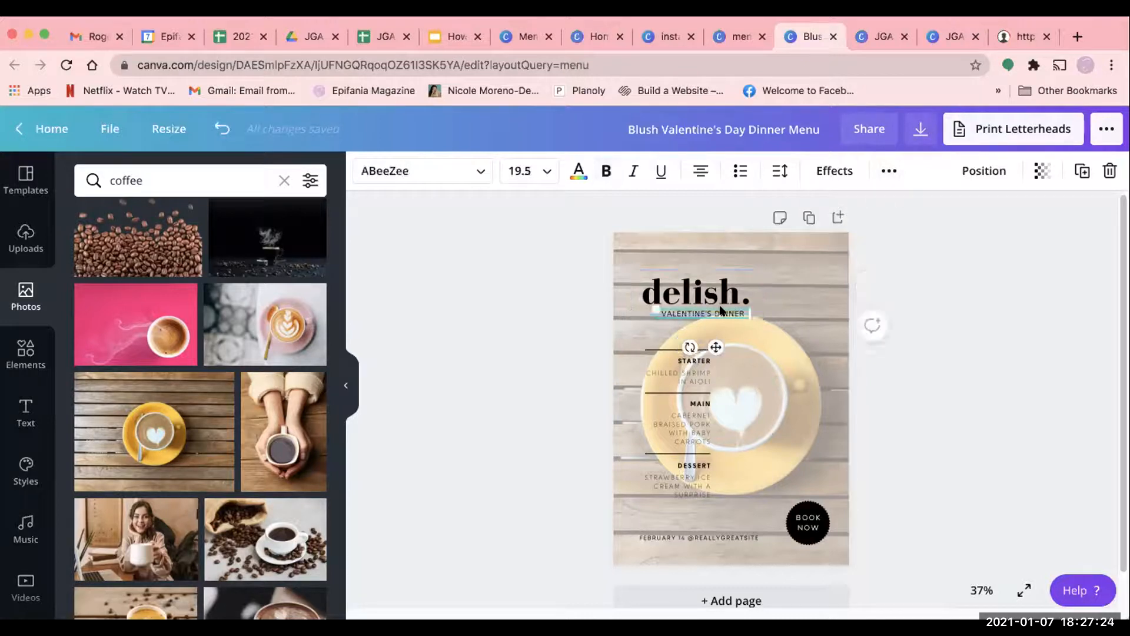
pyautogui.click(710, 290)
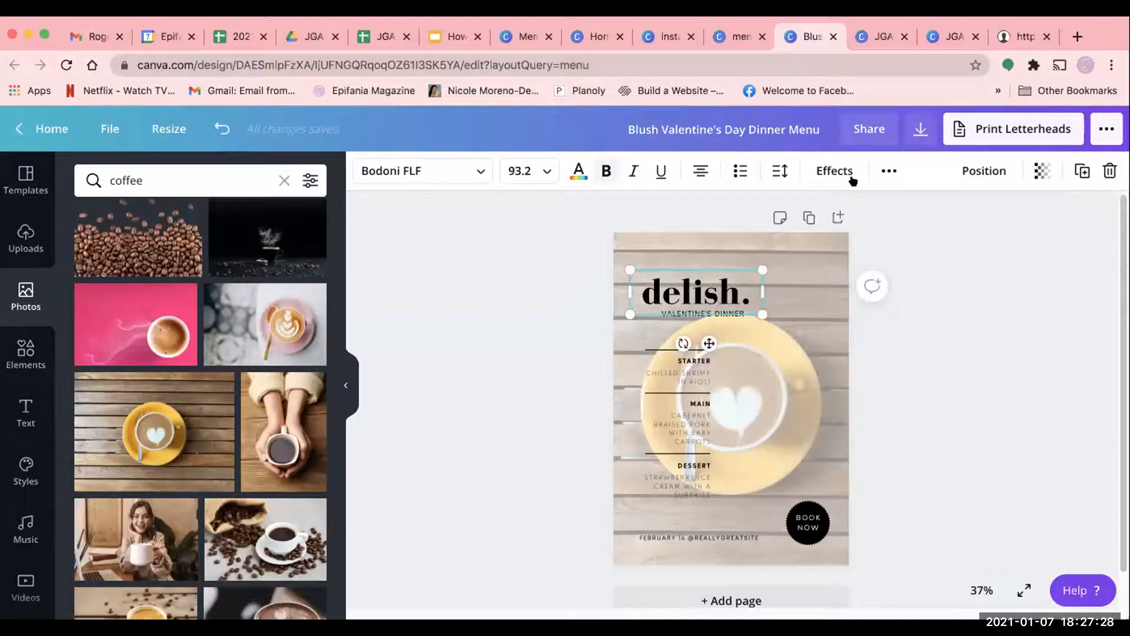
pyautogui.click(889, 171)
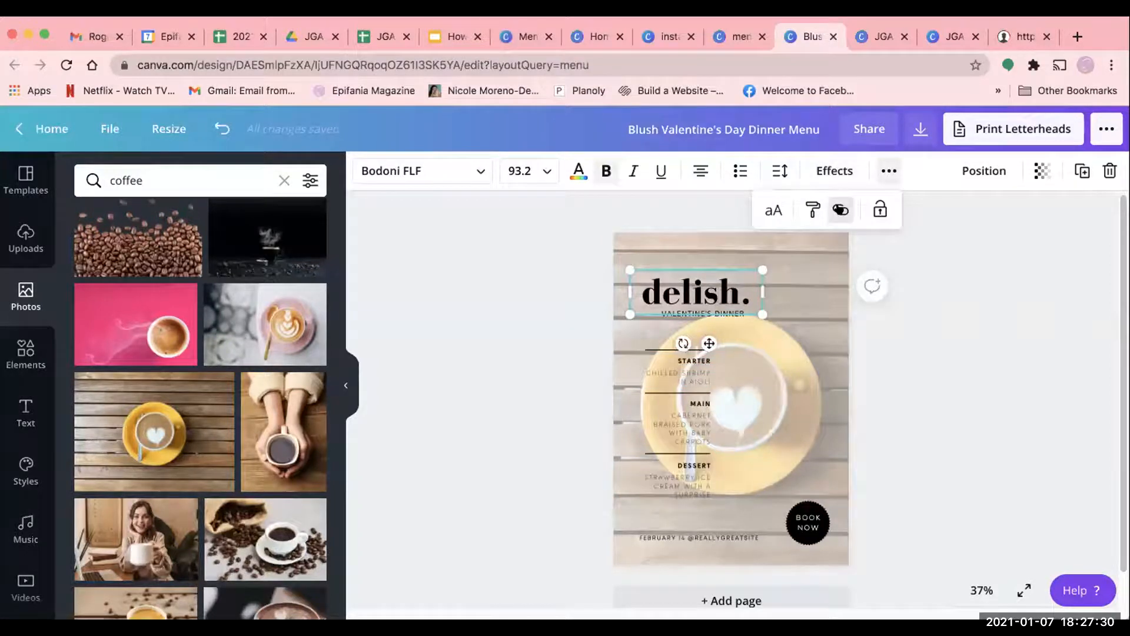
pyautogui.click(840, 210)
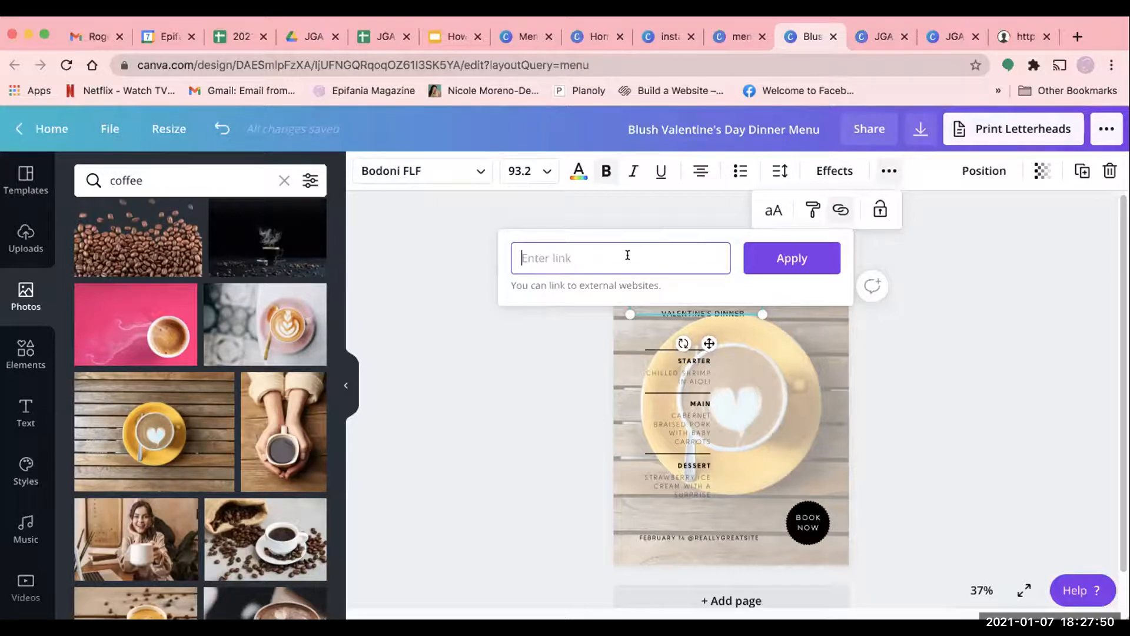
pyautogui.click(979, 320)
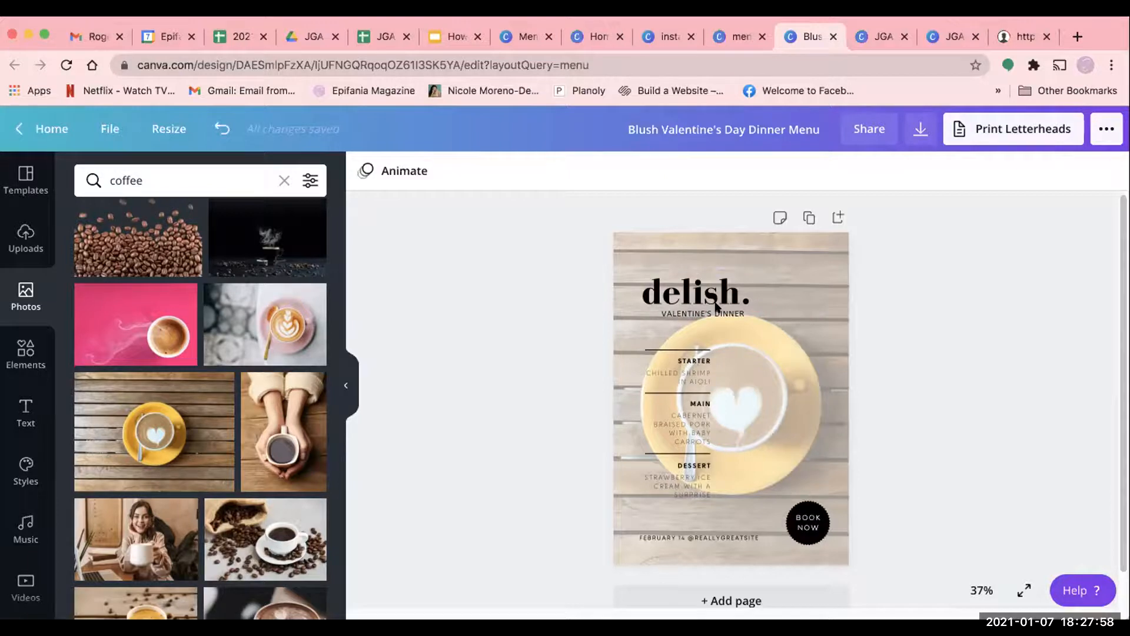
# - Delete the "BOOK NOW" text and the black circle behind it from the menu
pyautogui.click(689, 361)
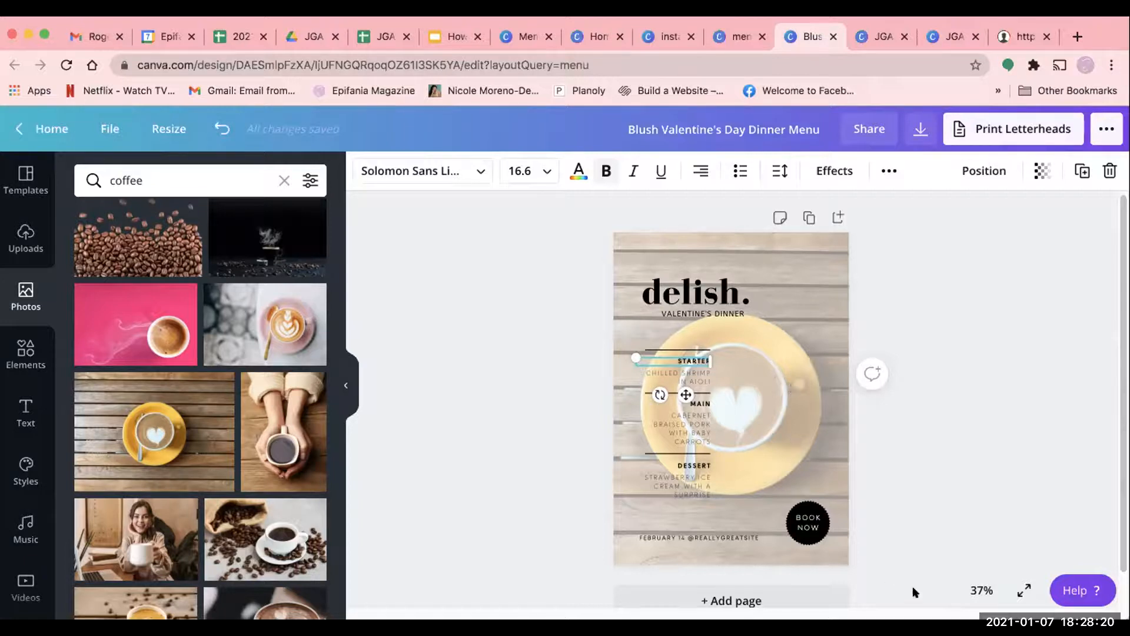
pyautogui.click(808, 524)
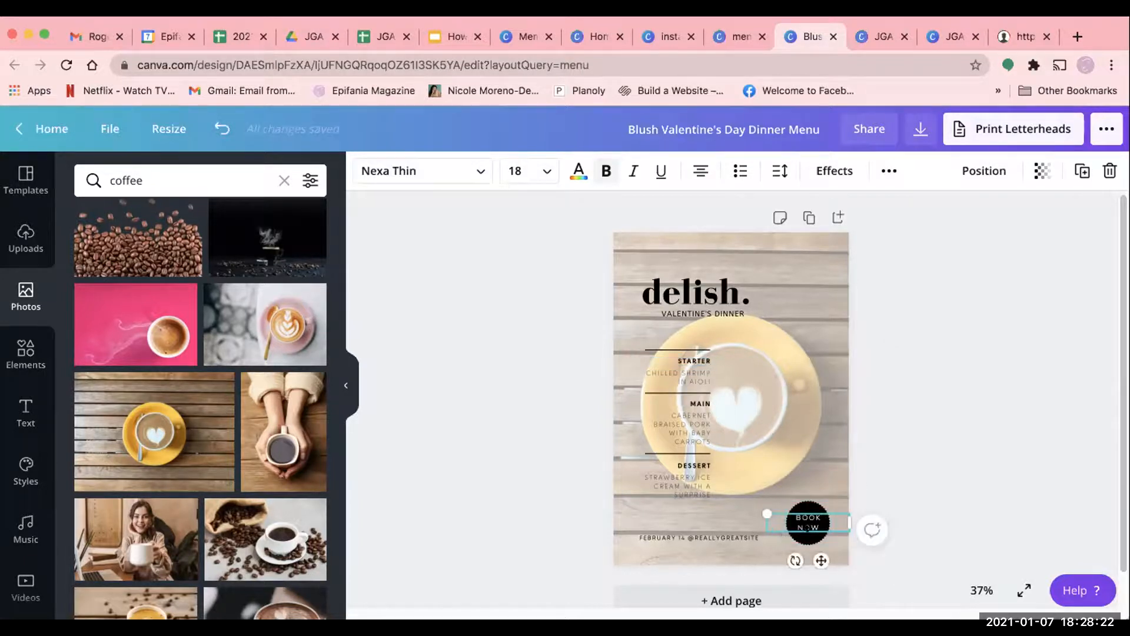
pyautogui.click(826, 462)
pyautogui.click(809, 517)
pyautogui.press('Delete')
pyautogui.click(808, 523)
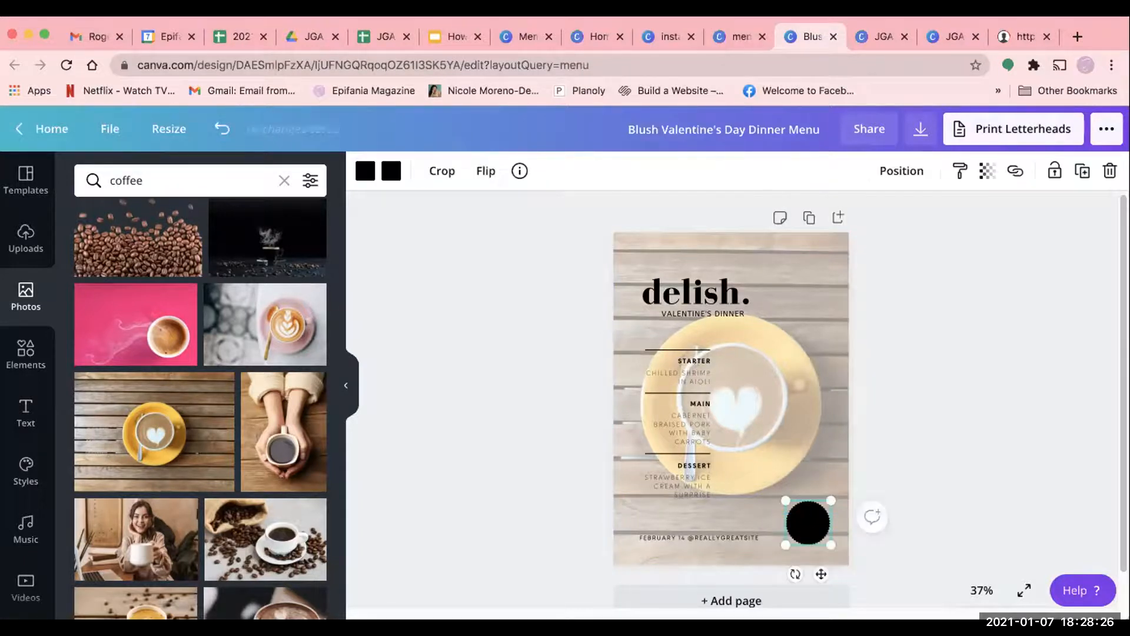
pyautogui.press('Delete')
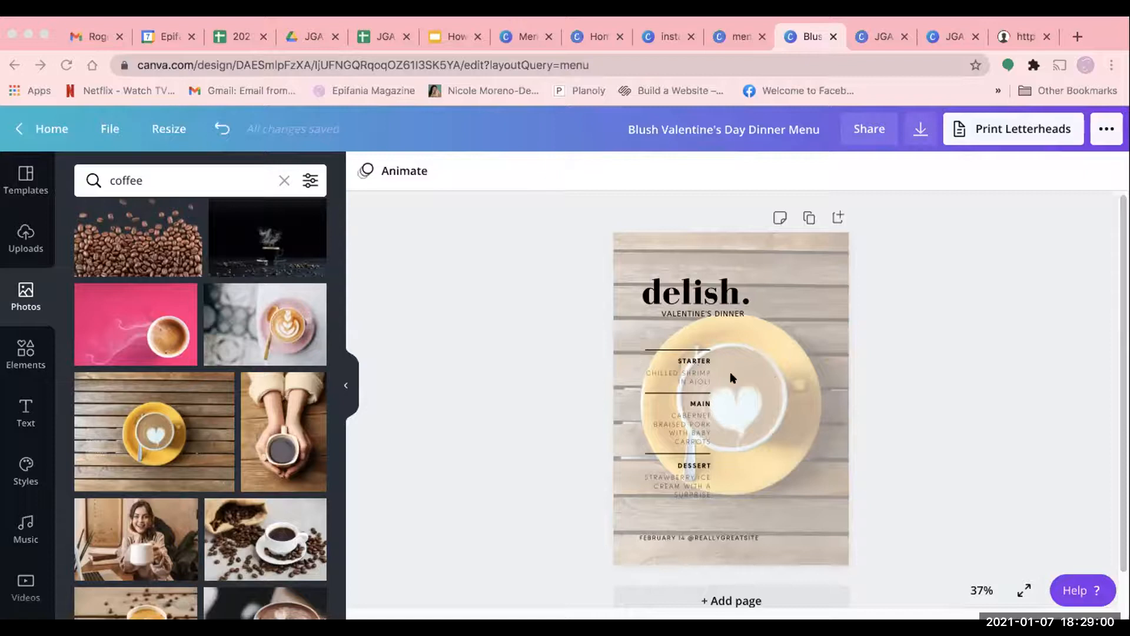
# - Try white as the text color of the menu's STARTER heading and set it back to black
pyautogui.click(677, 418)
pyautogui.click(683, 361)
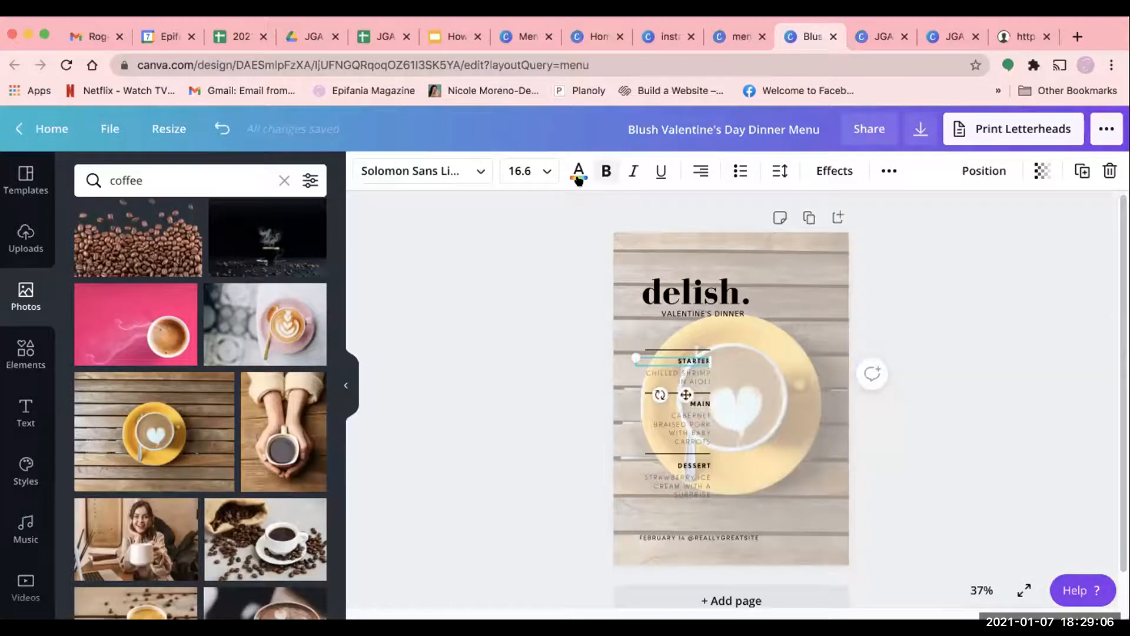
pyautogui.click(578, 172)
pyautogui.click(124, 325)
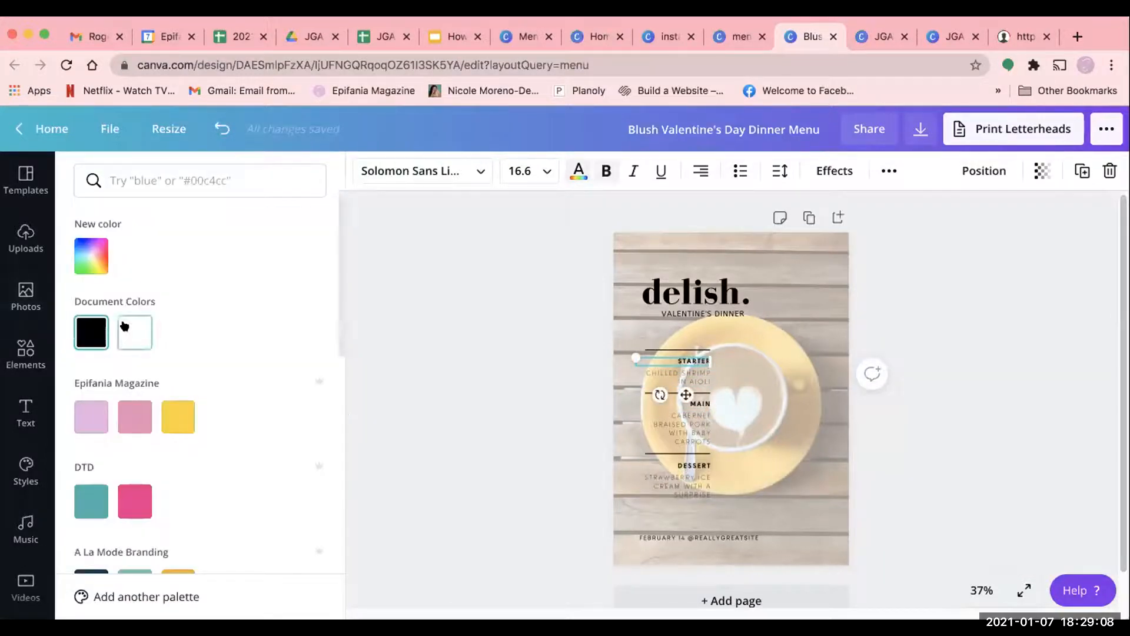
pyautogui.click(91, 332)
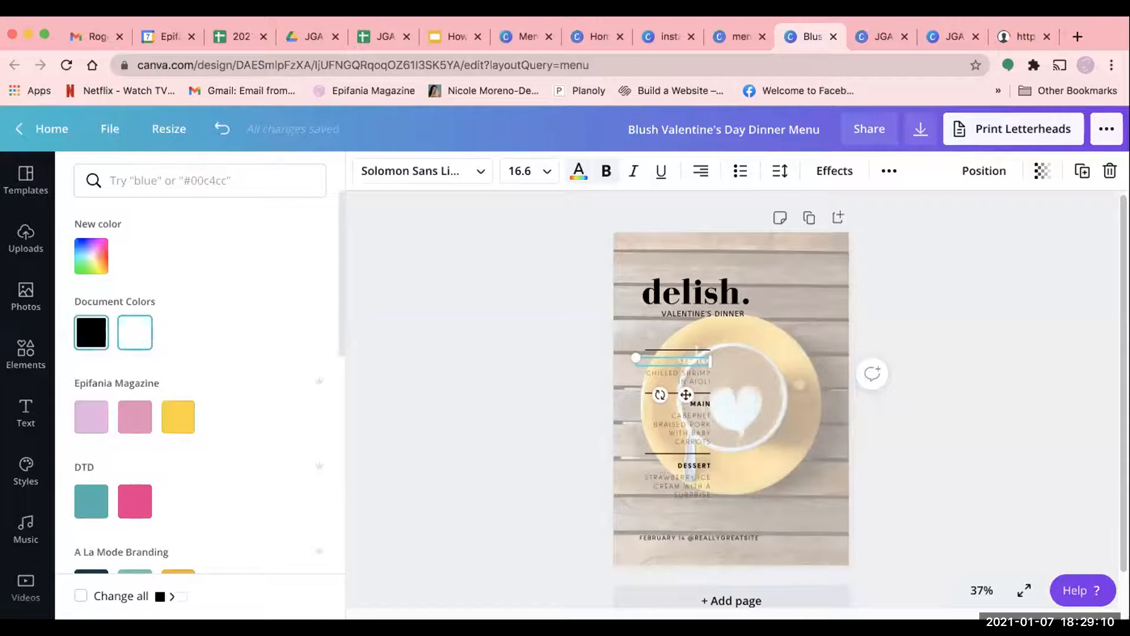
pyautogui.click(899, 440)
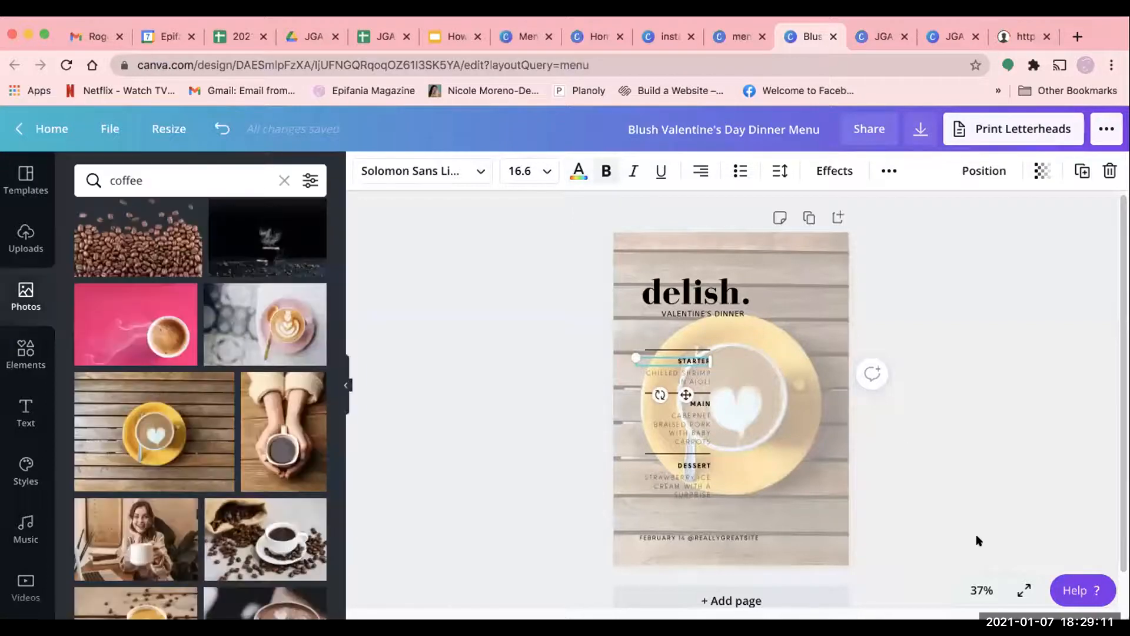
# - Preview the menu in full screen, return to the editor and examine the page up close
pyautogui.click(1021, 589)
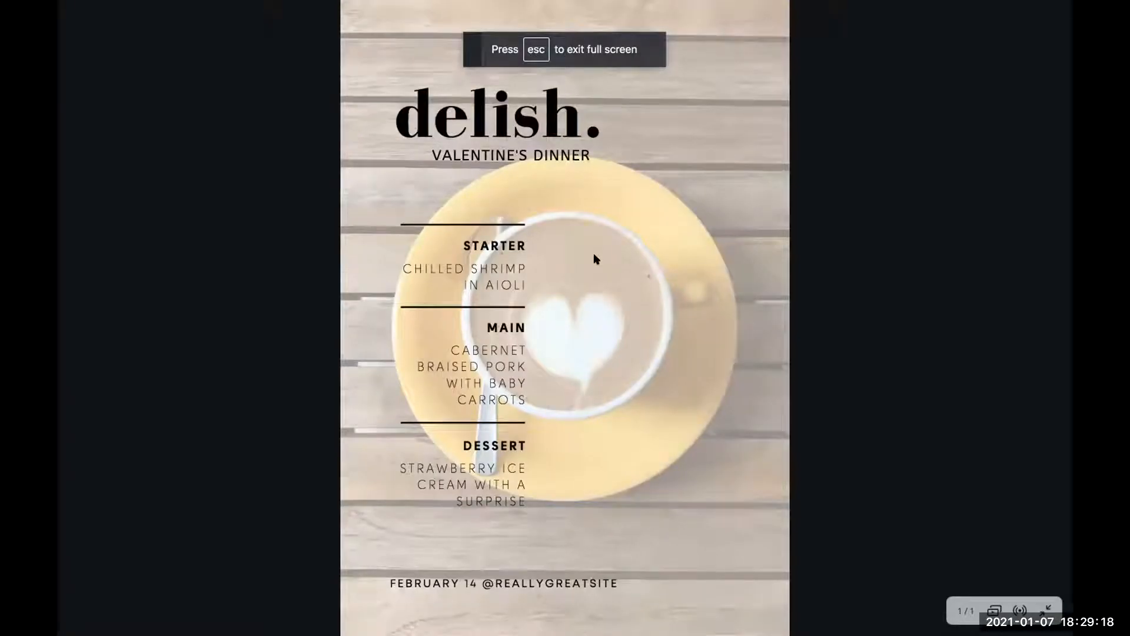
pyautogui.press('Escape')
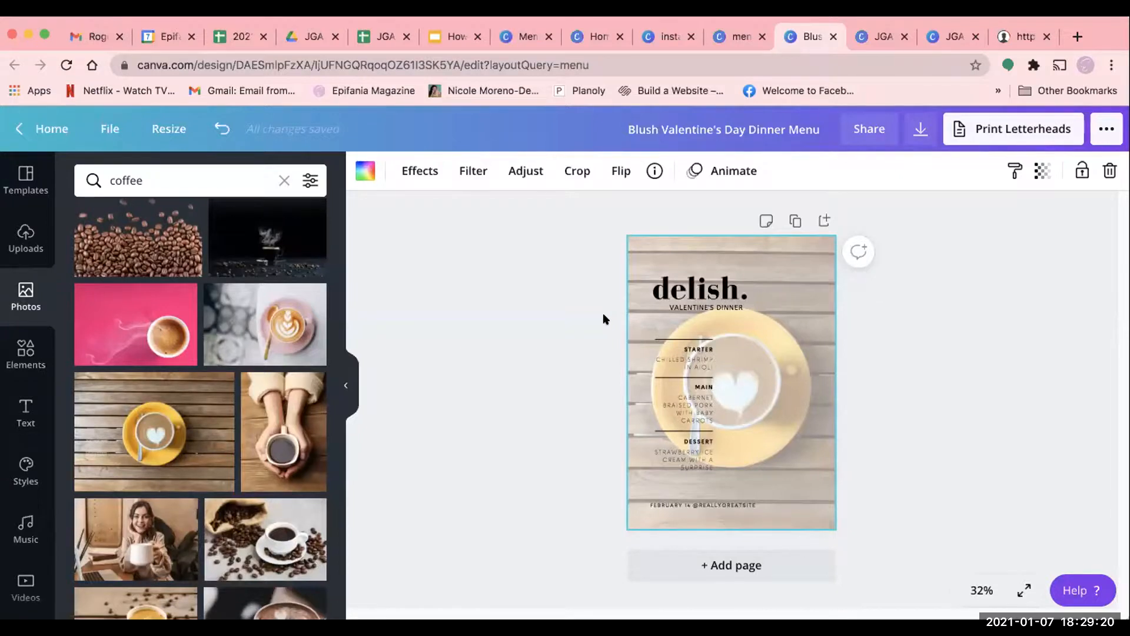
pyautogui.scroll(4, 603, 314)
pyautogui.scroll(3, 603, 315)
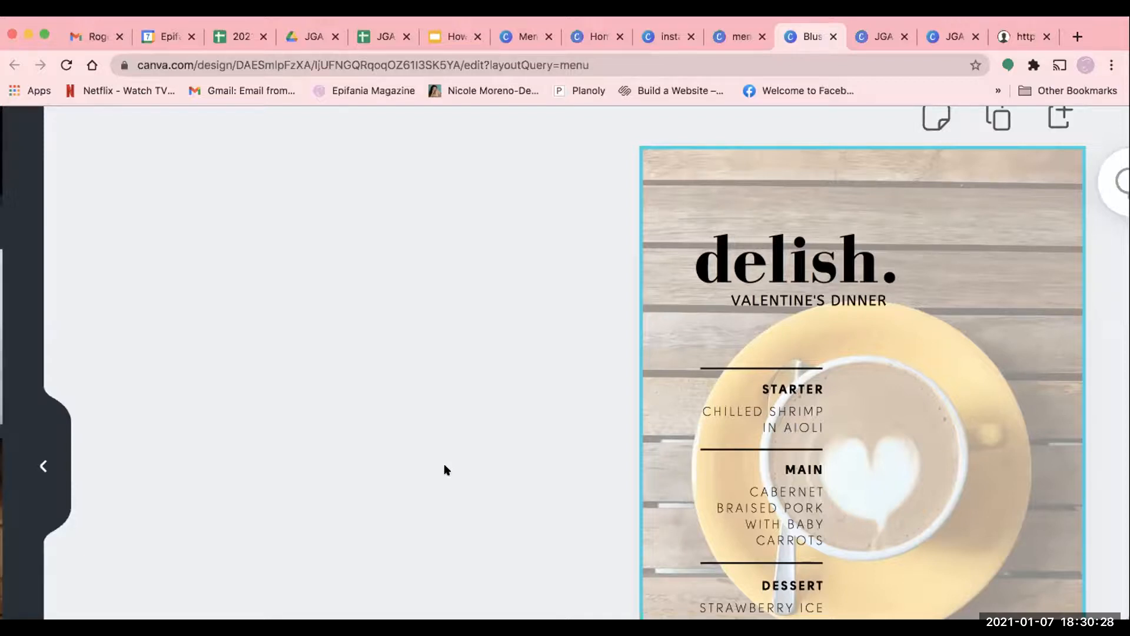
# - Return from the menu design to the Canva home page and search the templates for "resume"
pyautogui.scroll(-5, 444, 465)
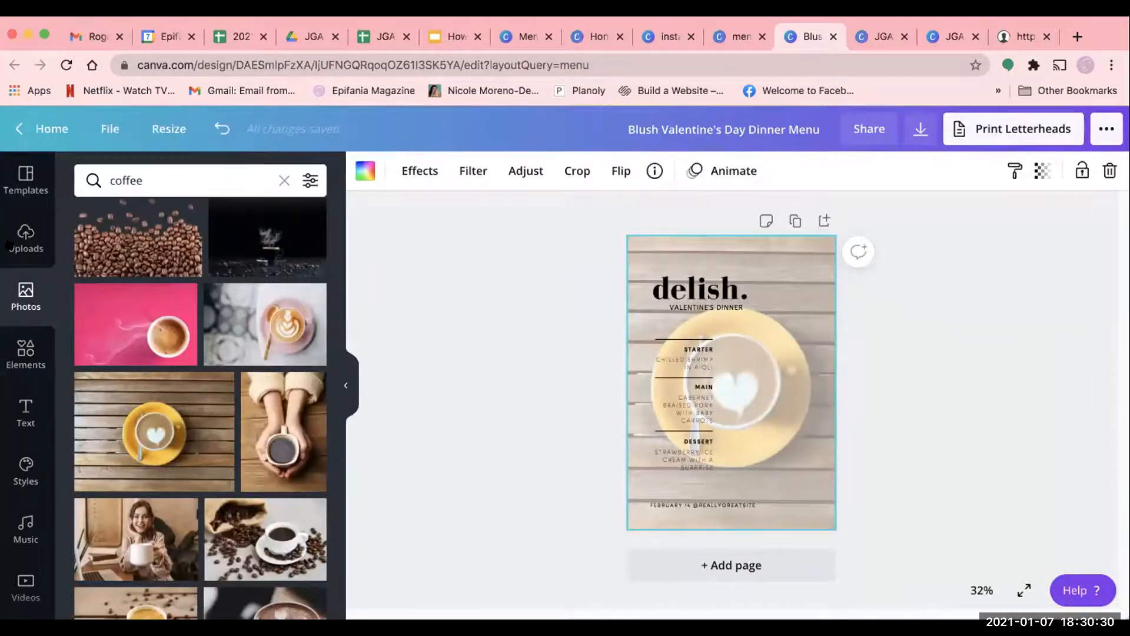
pyautogui.click(49, 130)
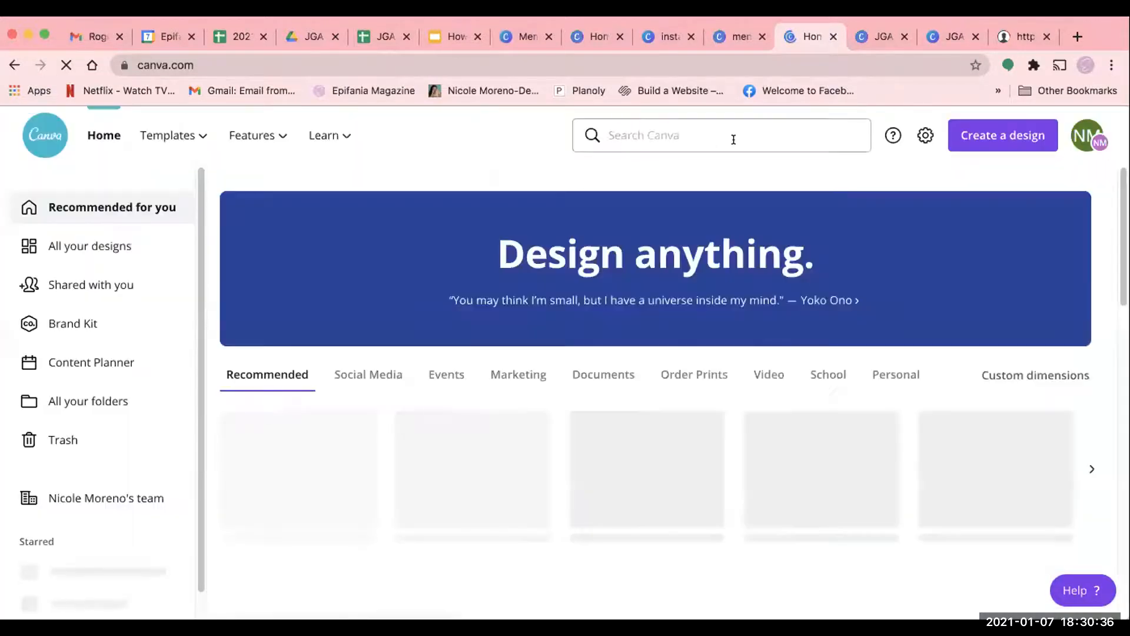
pyautogui.click(734, 139)
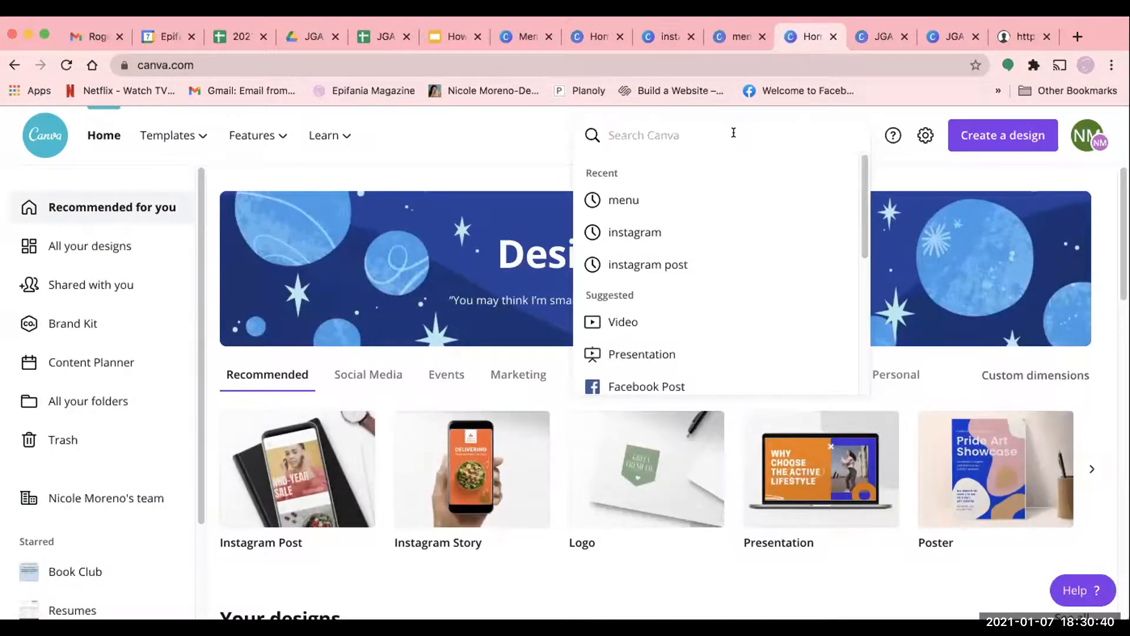
pyautogui.write('resume')
pyautogui.press('Return')
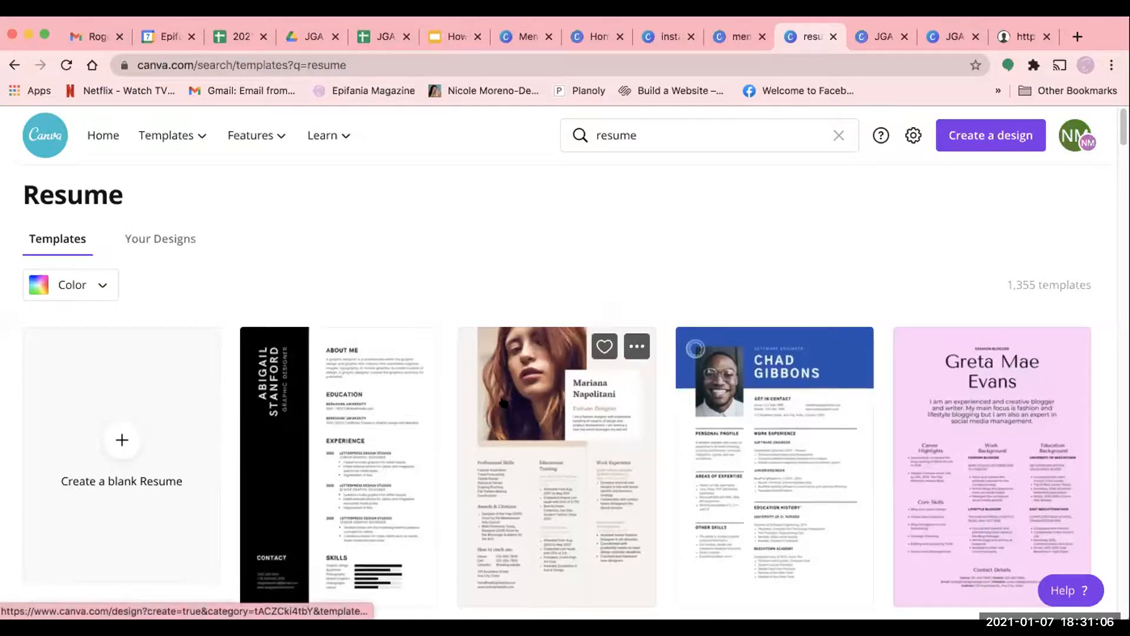
# - Browse the resume templates and open the Green and Black Minimalist Resume with the round portrait photo
pyautogui.scroll(-5, 503, 403)
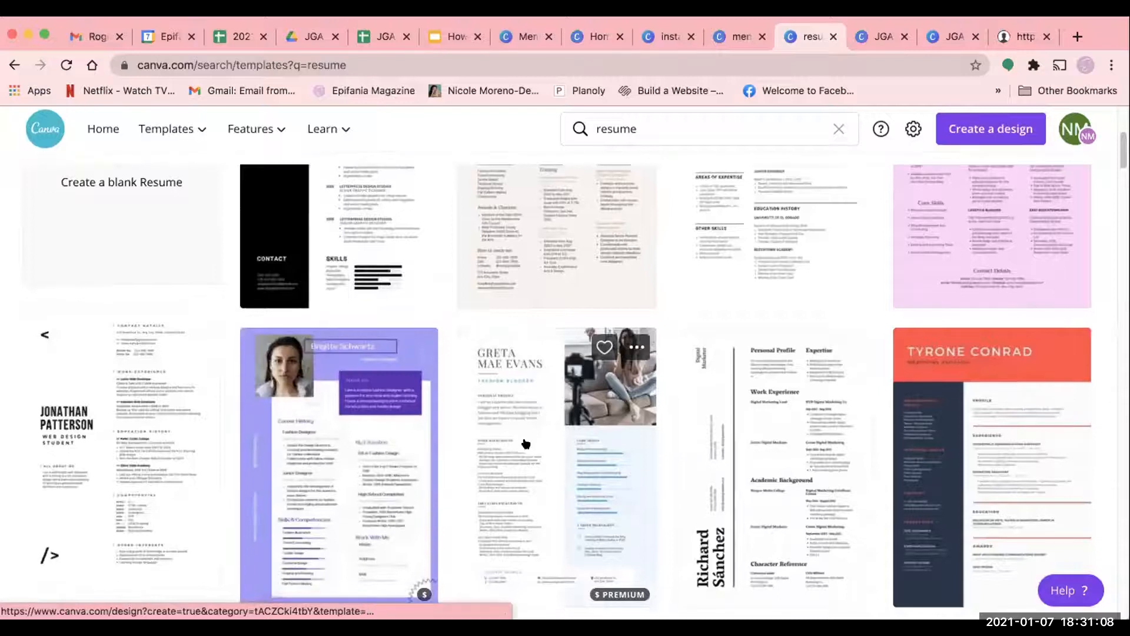
pyautogui.scroll(-3, 526, 444)
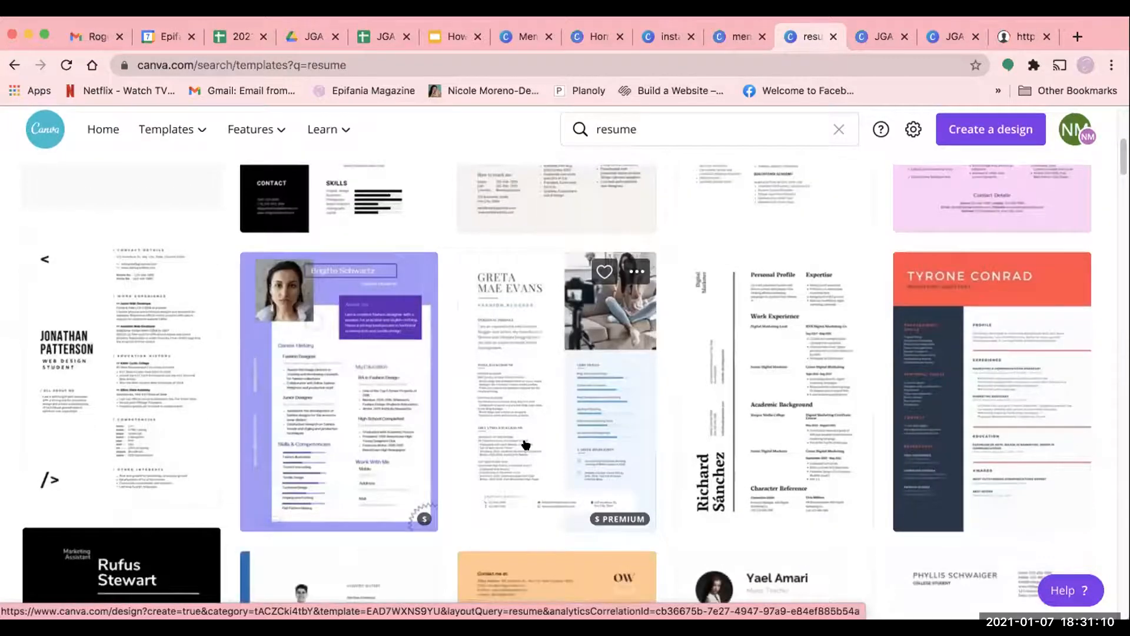
pyautogui.scroll(-1, 613, 450)
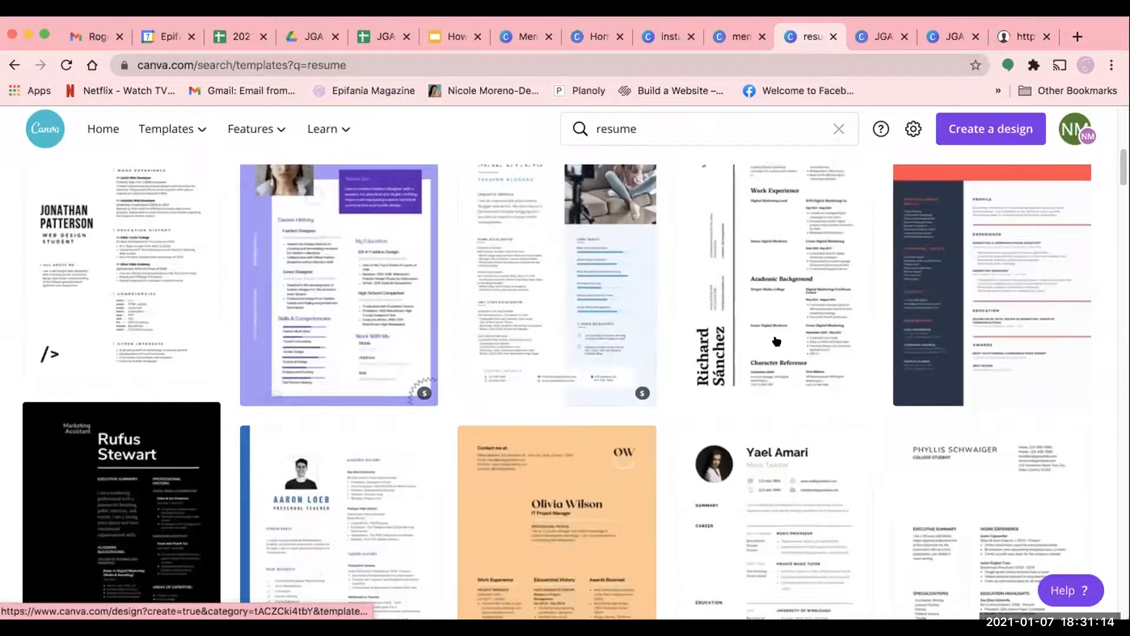
pyautogui.scroll(1, 710, 302)
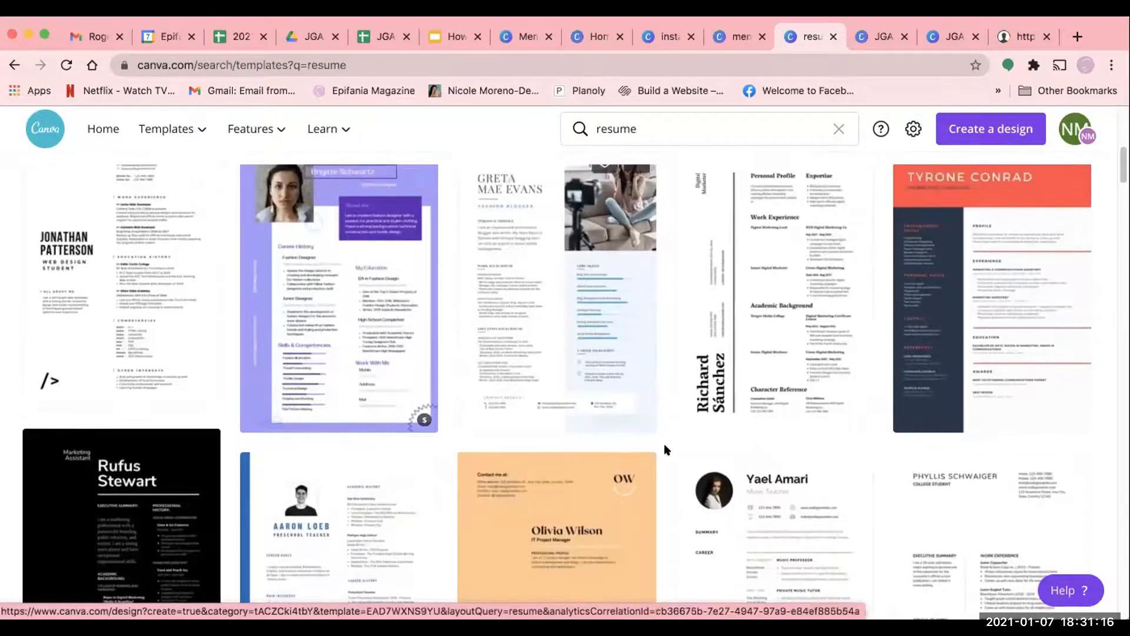
pyautogui.scroll(-1, 664, 443)
pyautogui.moveTo(294, 363)
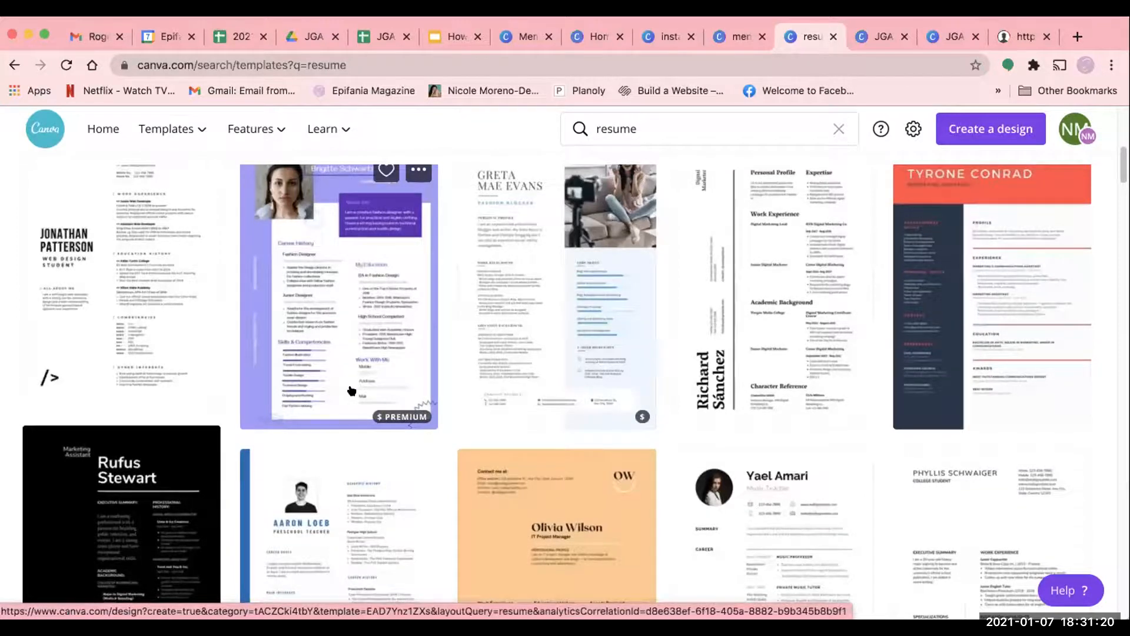
pyautogui.moveTo(494, 413)
pyautogui.scroll(-4, 494, 413)
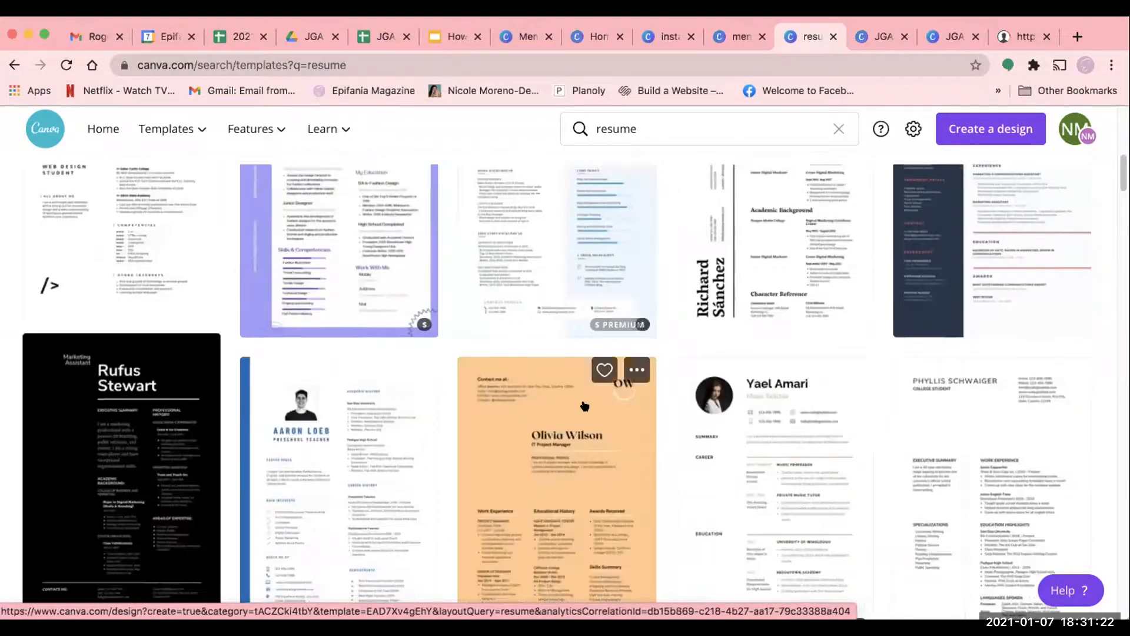
pyautogui.scroll(-1, 814, 377)
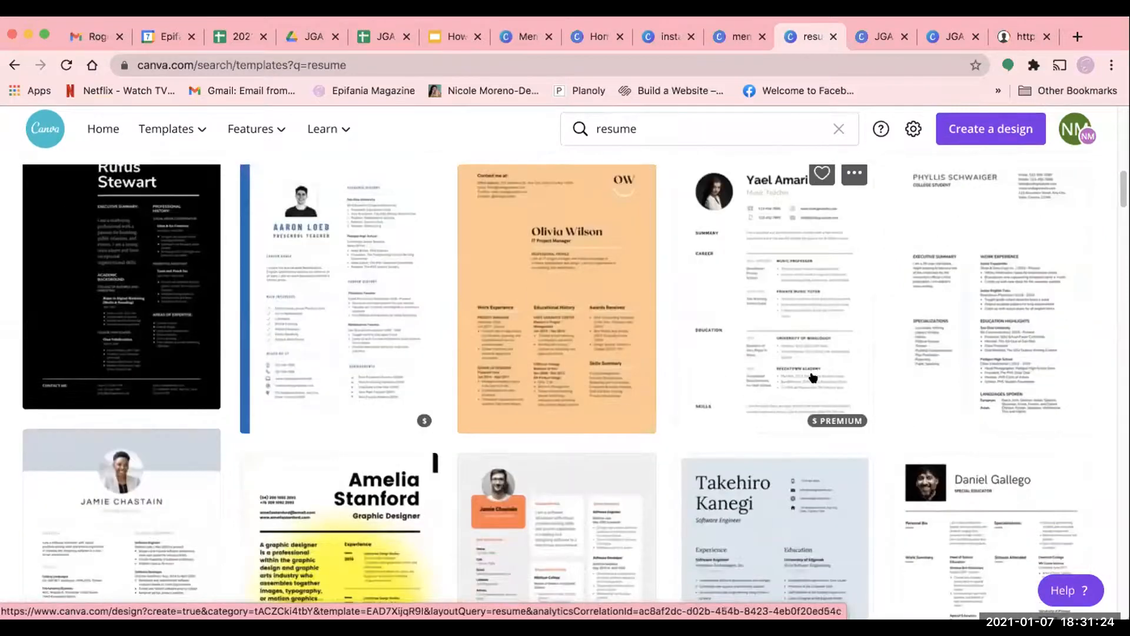
pyautogui.scroll(-2, 813, 377)
pyautogui.scroll(3, 812, 378)
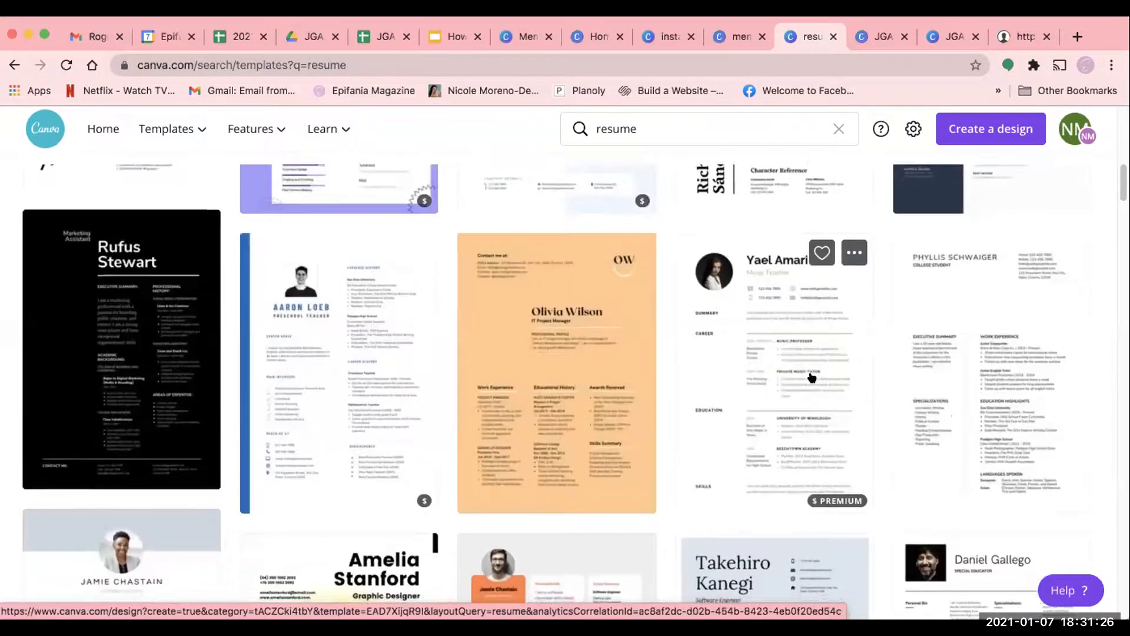
pyautogui.scroll(-7, 813, 377)
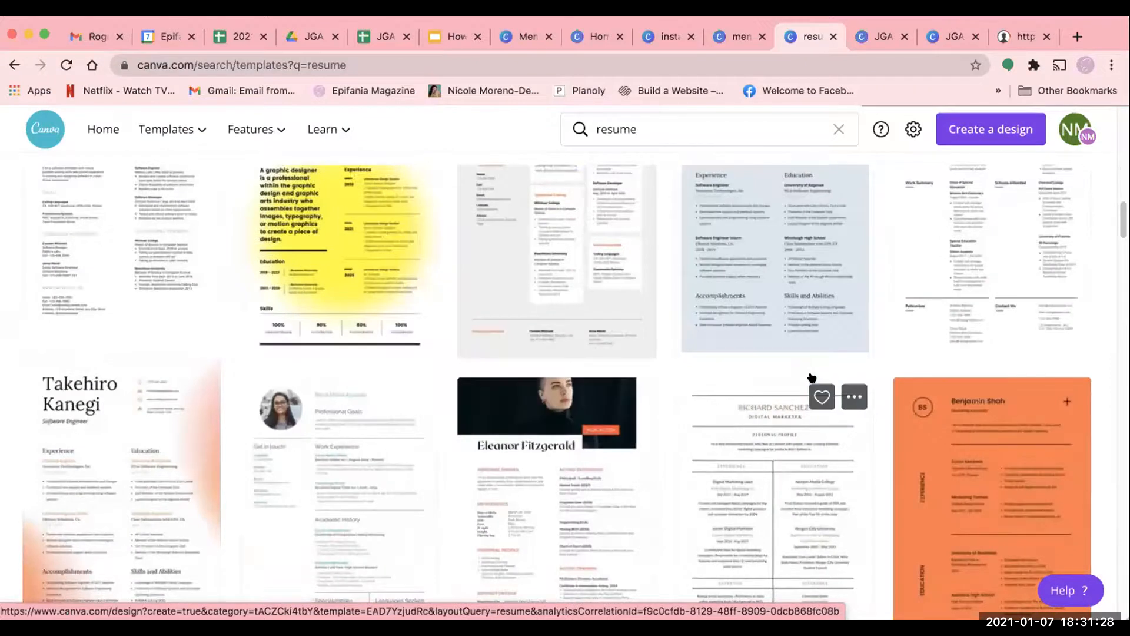
pyautogui.scroll(-1, 413, 379)
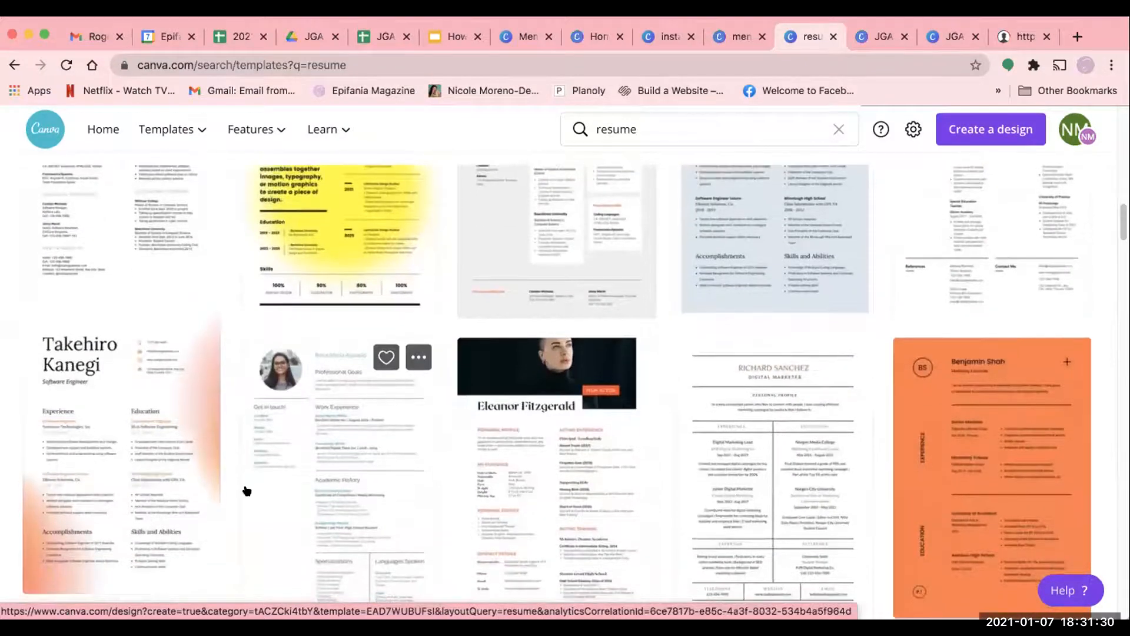
pyautogui.click(275, 496)
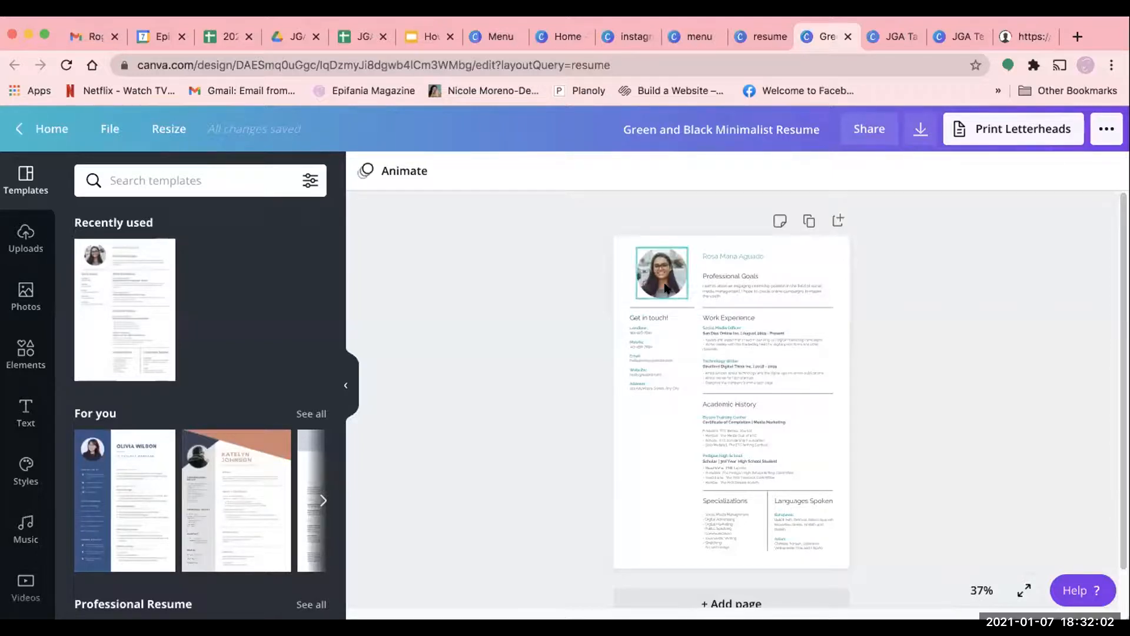
# - Delete the portrait photo from the resume's round photo frame, keeping the empty frame
pyautogui.scroll(-1, 663, 411)
pyautogui.scroll(-1, 663, 411)
pyautogui.click(650, 232)
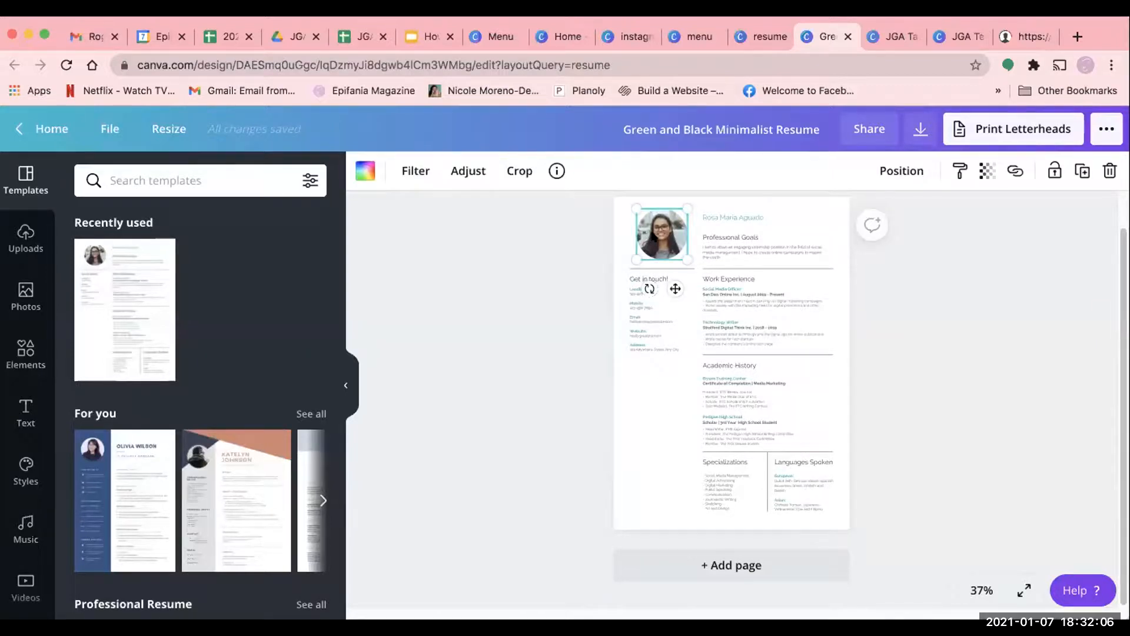
pyautogui.press('BackSpace')
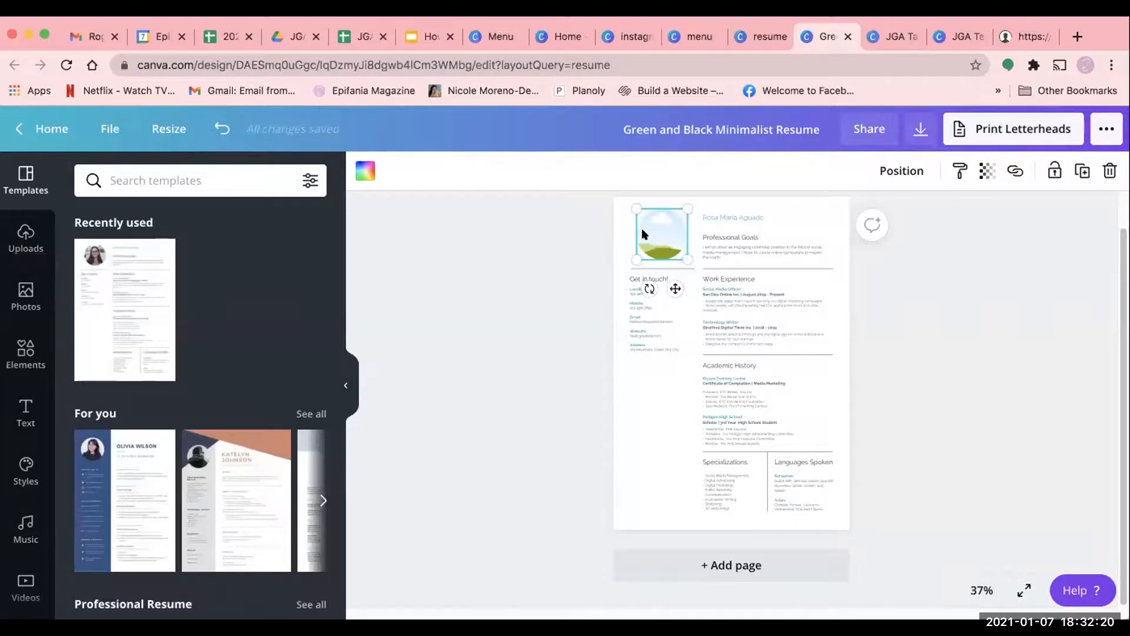
# - Fill the resume's empty round frame with the uploaded dark circular "m" logo image
pyautogui.click(644, 377)
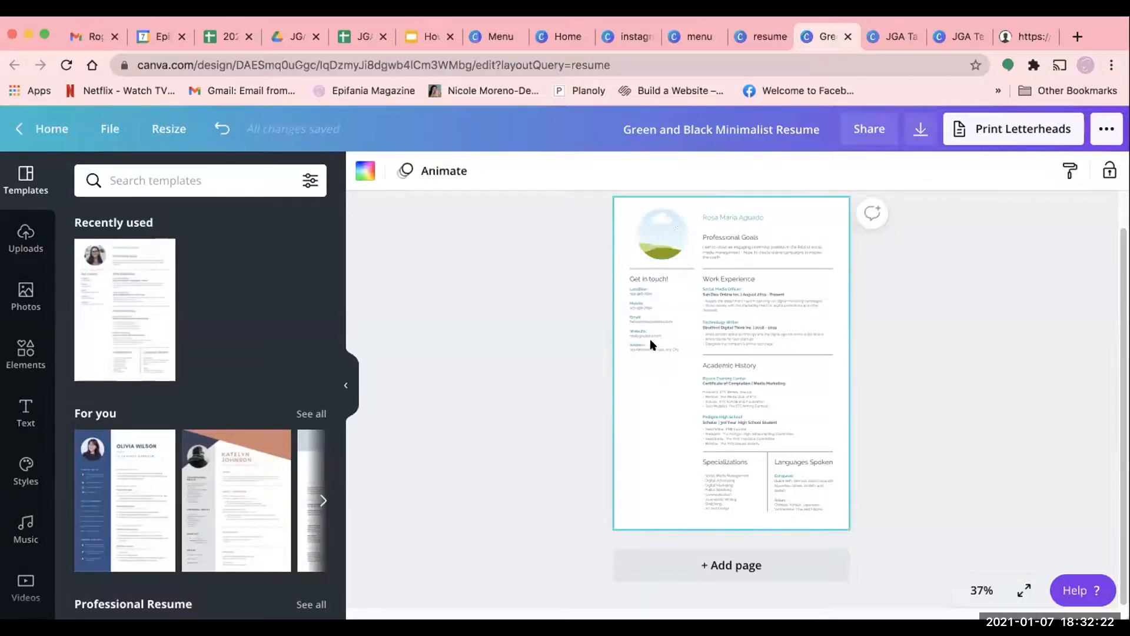
pyautogui.click(671, 228)
pyautogui.click(25, 237)
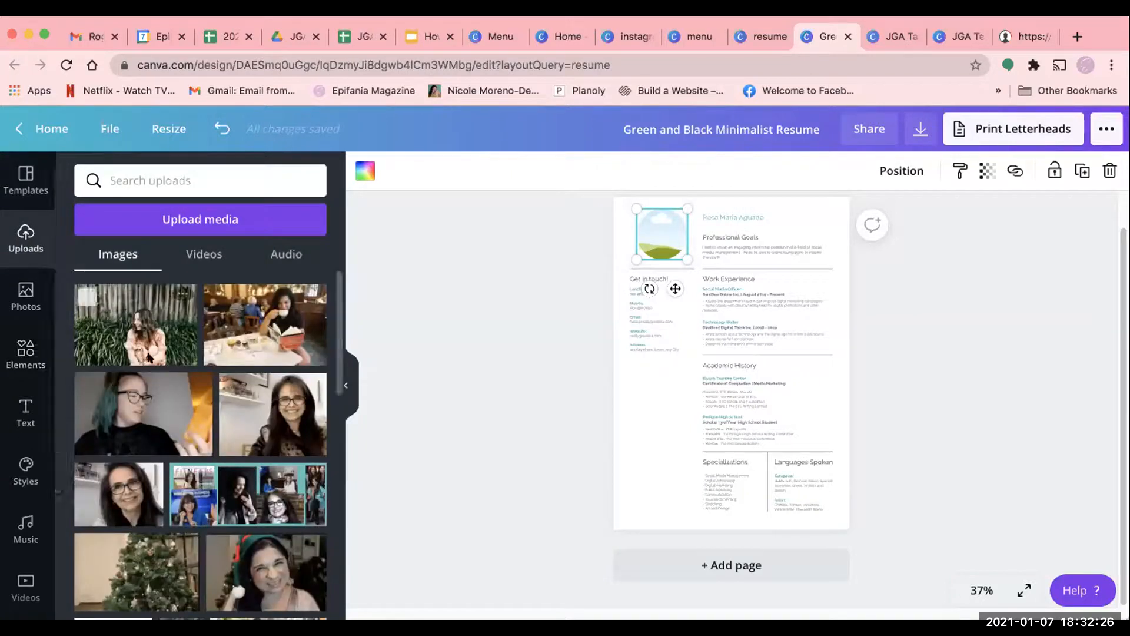
pyautogui.scroll(-10, 171, 432)
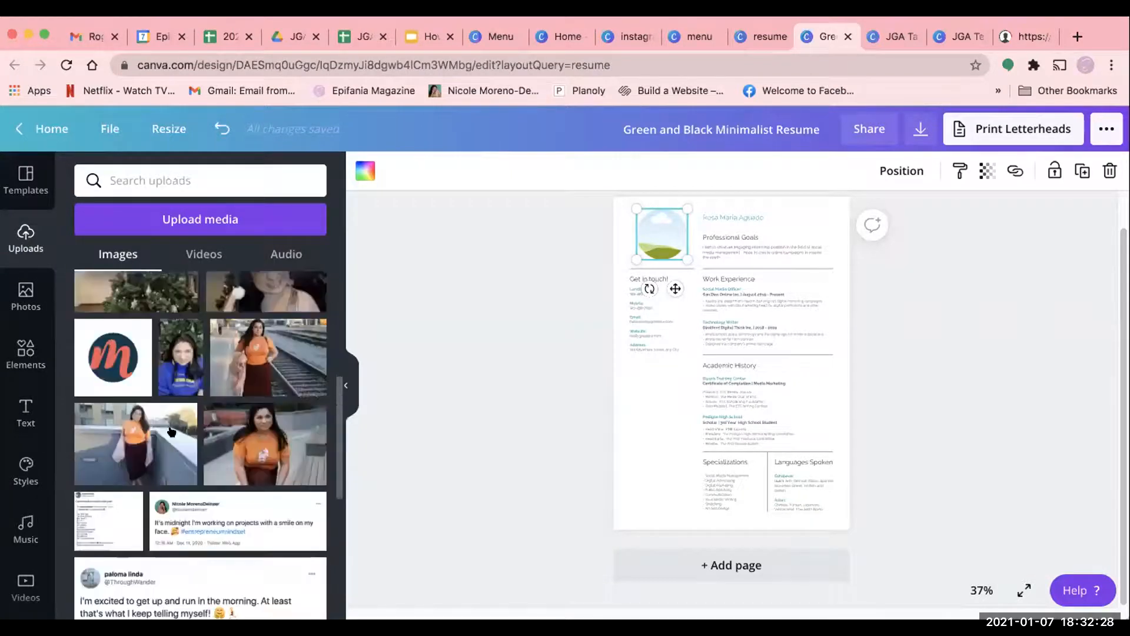
pyautogui.scroll(10, 171, 432)
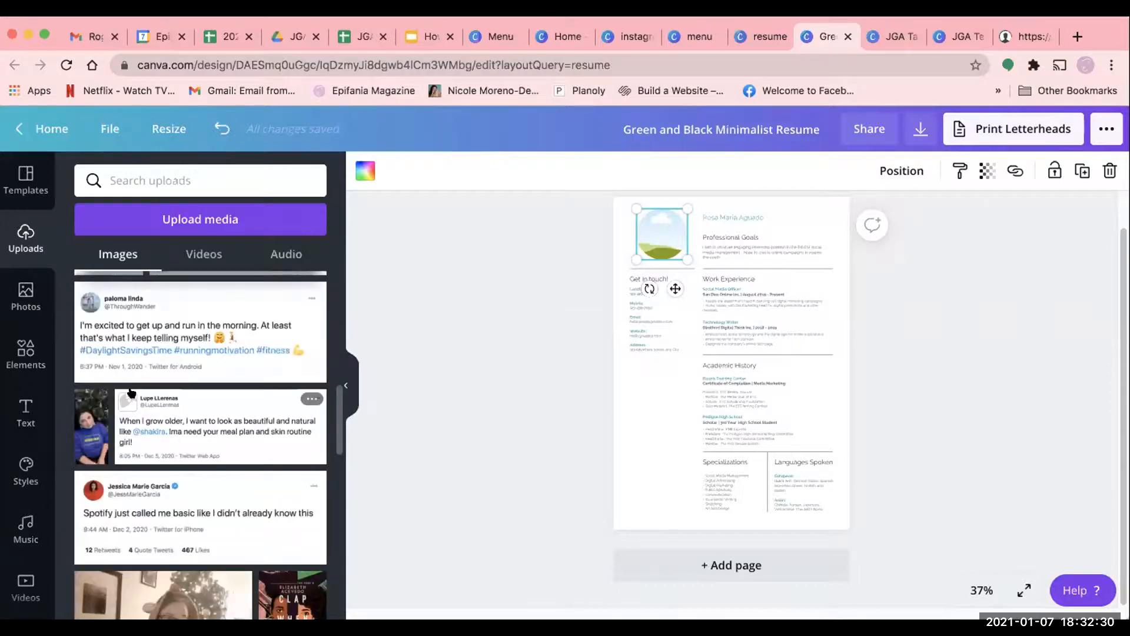
pyautogui.moveTo(630, 241); pyautogui.dragTo(671, 285)
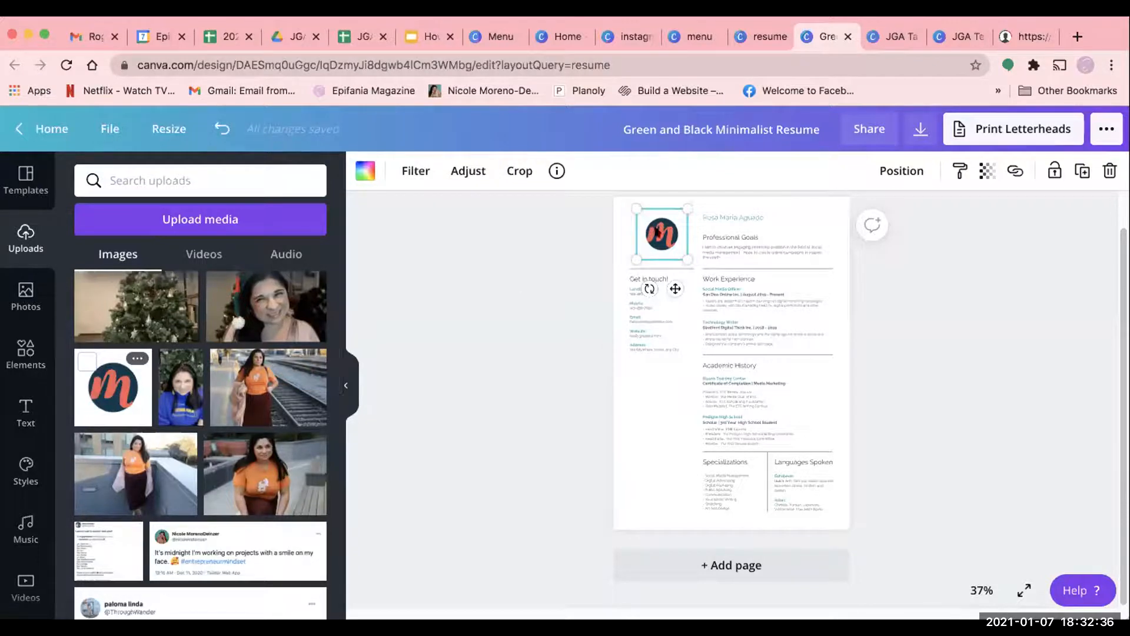
pyautogui.click(496, 430)
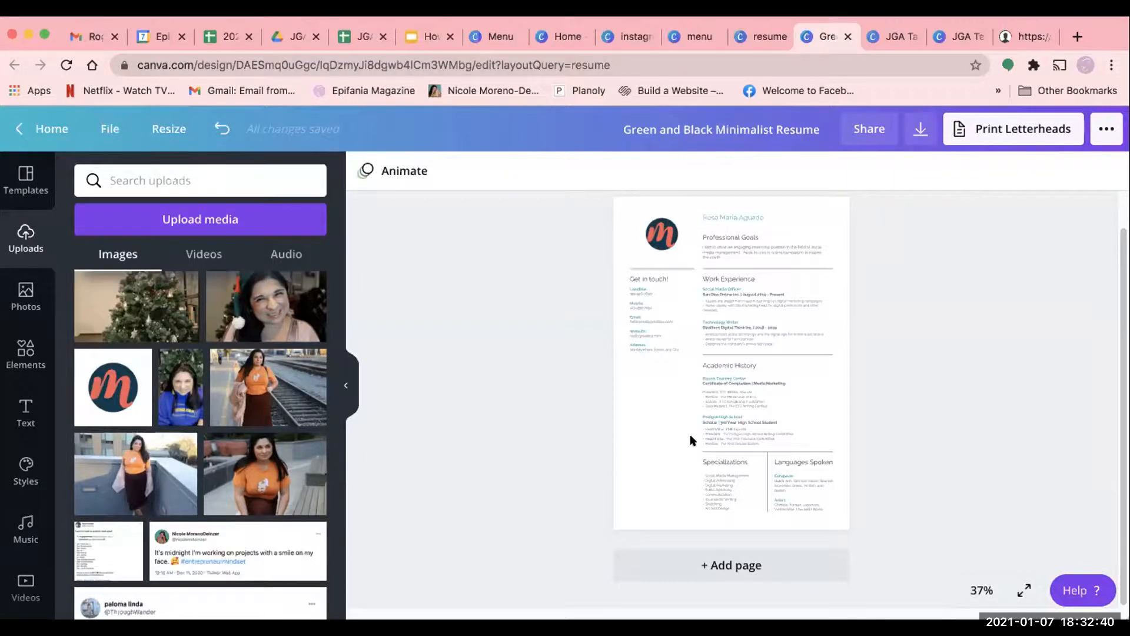
# - Examine the resume's sections up close, including the contact details text block under "Get in touch!"
pyautogui.scroll(5, 690, 440)
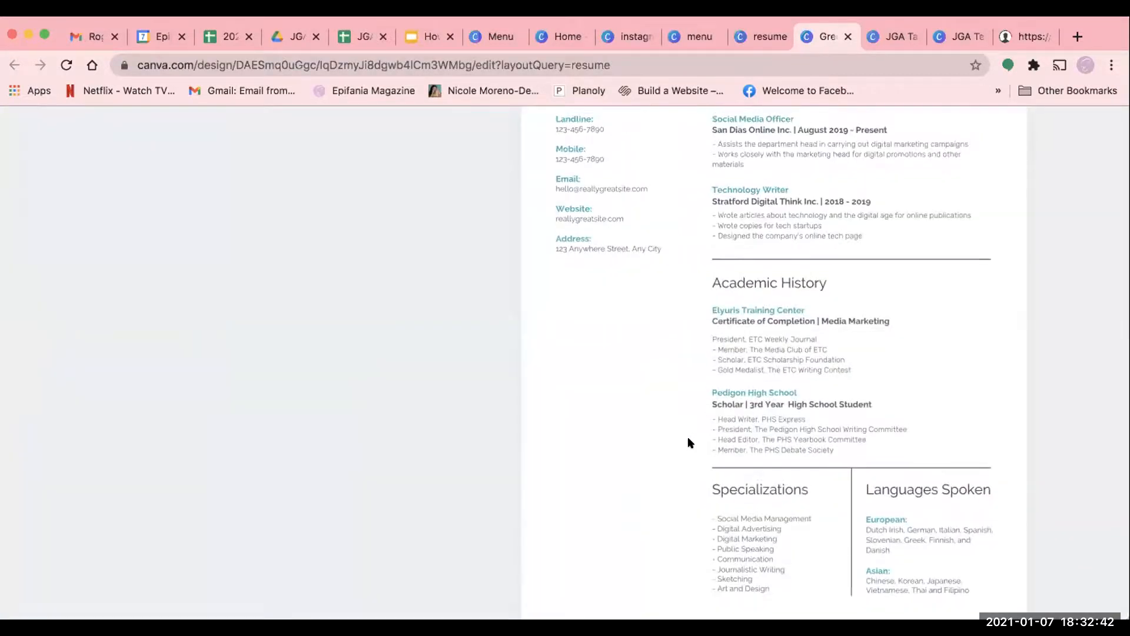
pyautogui.scroll(2, 691, 442)
pyautogui.scroll(-2, 925, 338)
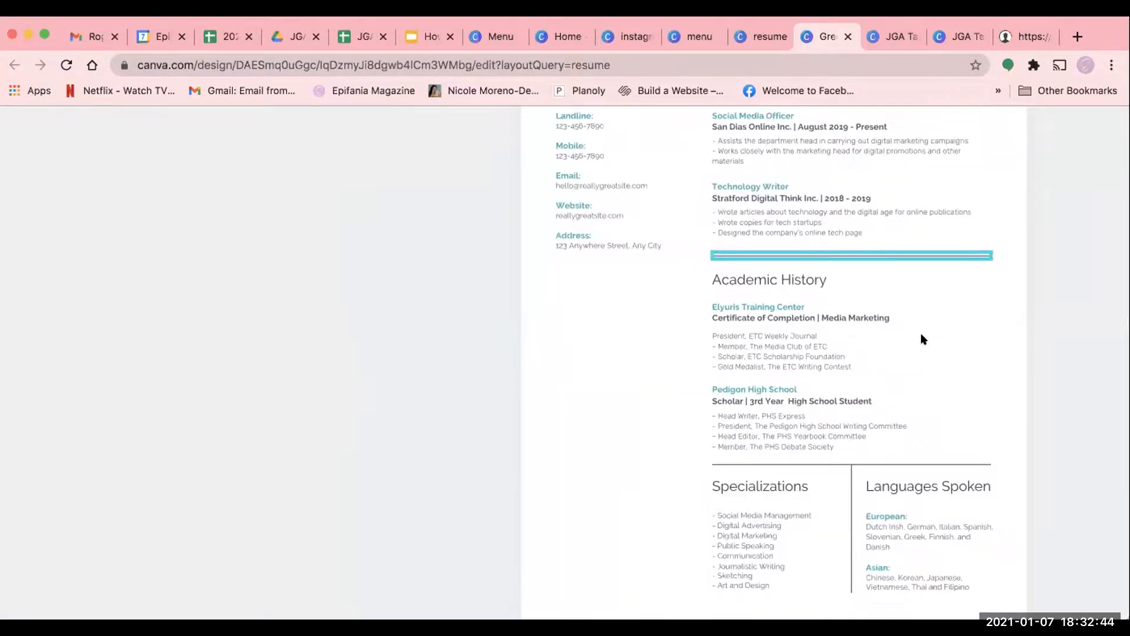
pyautogui.scroll(2, 555, 383)
pyautogui.scroll(-1, 669, 282)
pyautogui.scroll(1, 589, 172)
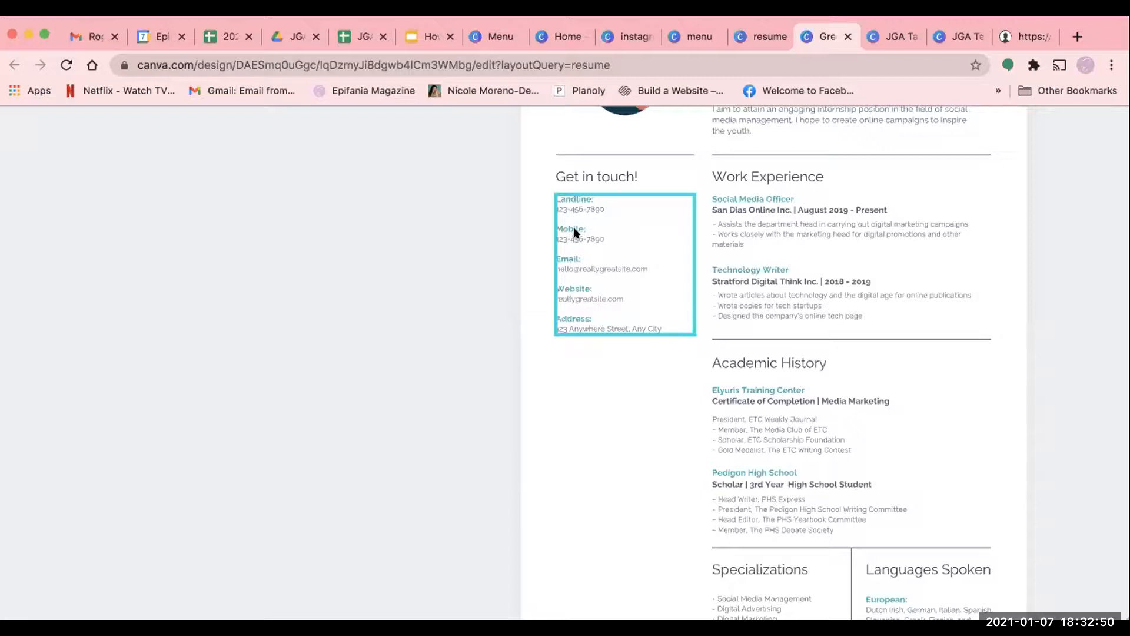
pyautogui.click(589, 270)
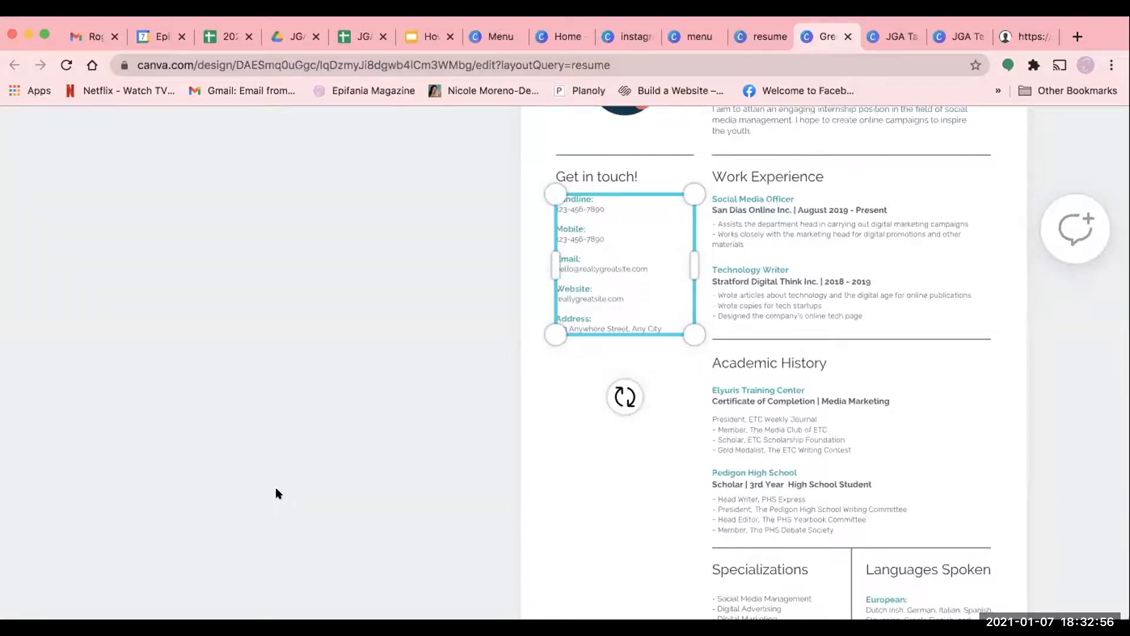
pyautogui.scroll(-5, 269, 495)
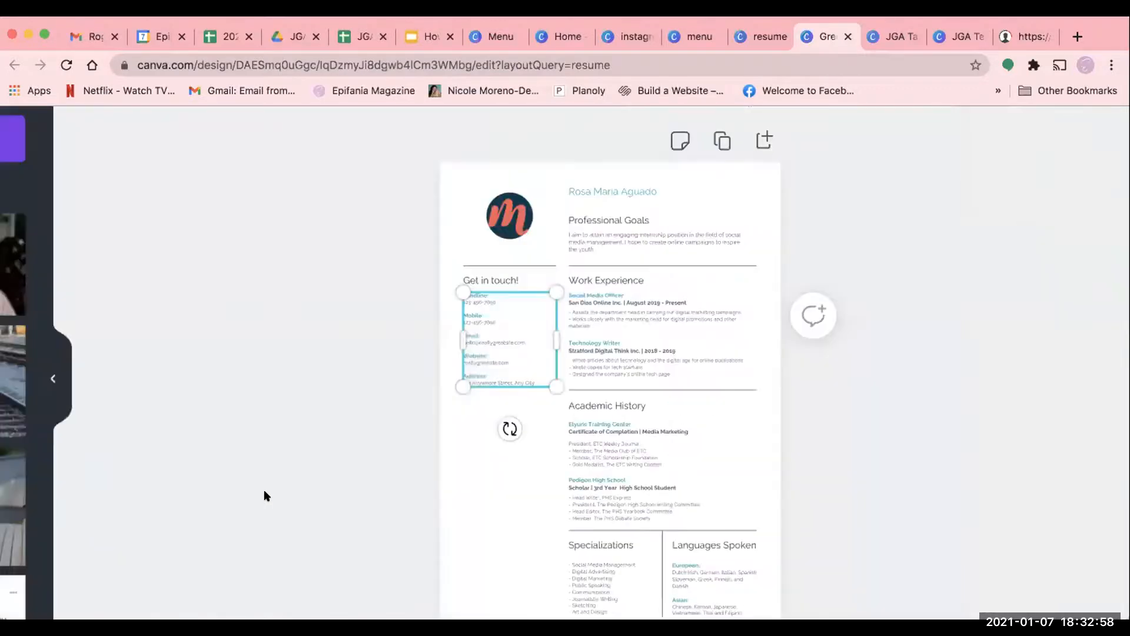
pyautogui.scroll(-4, 266, 495)
# - Ungroup the resume's Work Experience text block and check that its Social Media Officer entry can be selected on its own
pyautogui.click(644, 430)
pyautogui.click(794, 352)
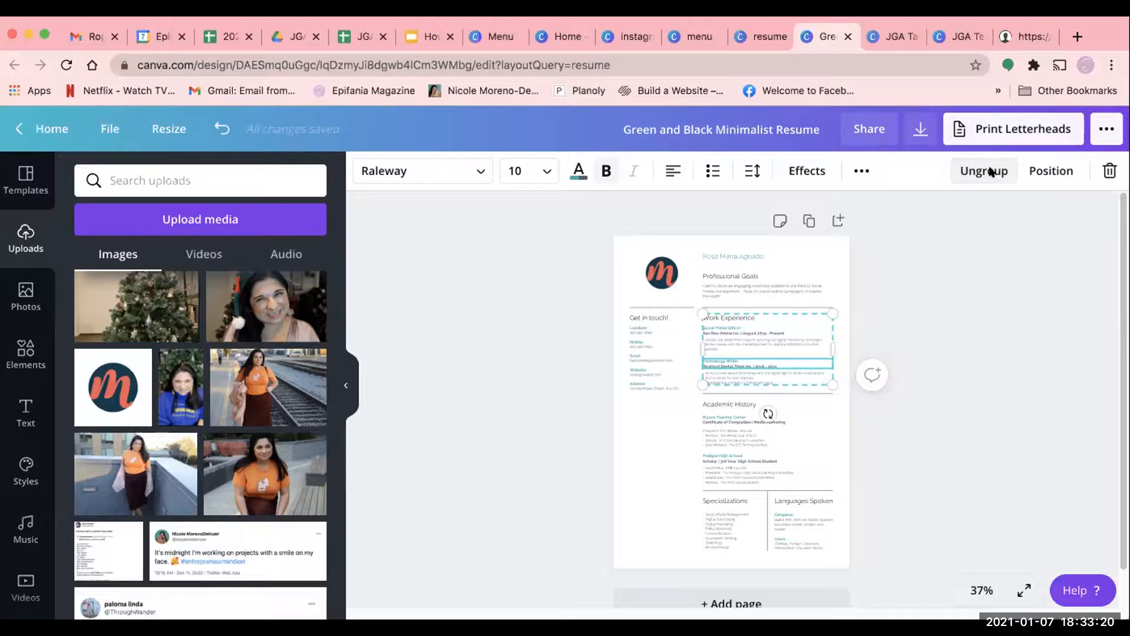
pyautogui.click(935, 393)
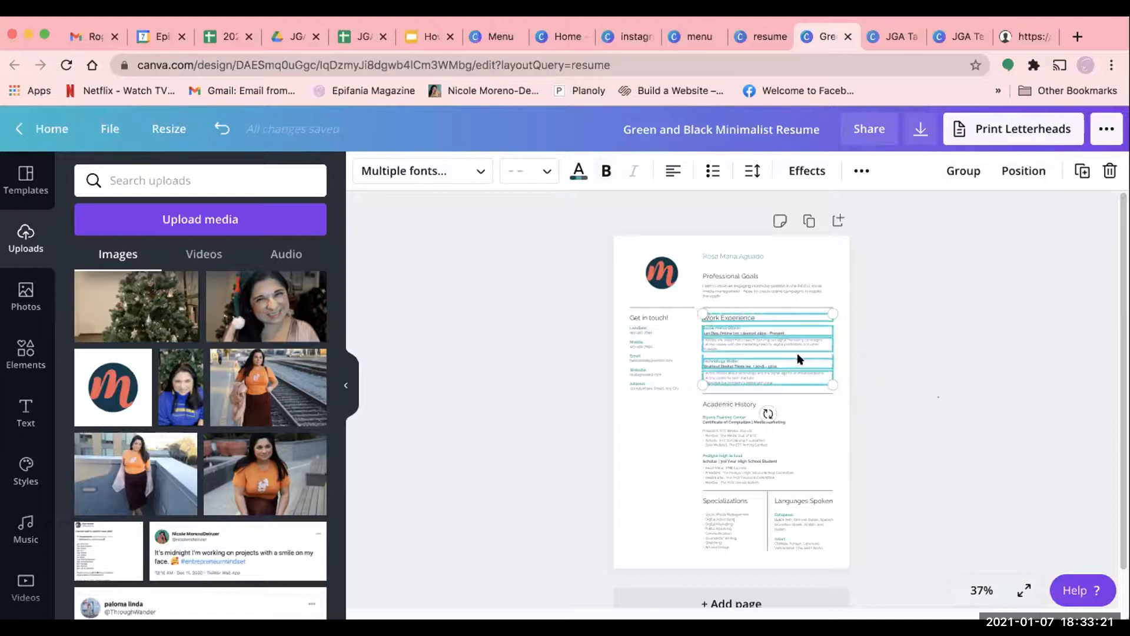
pyautogui.click(756, 320)
pyautogui.click(757, 332)
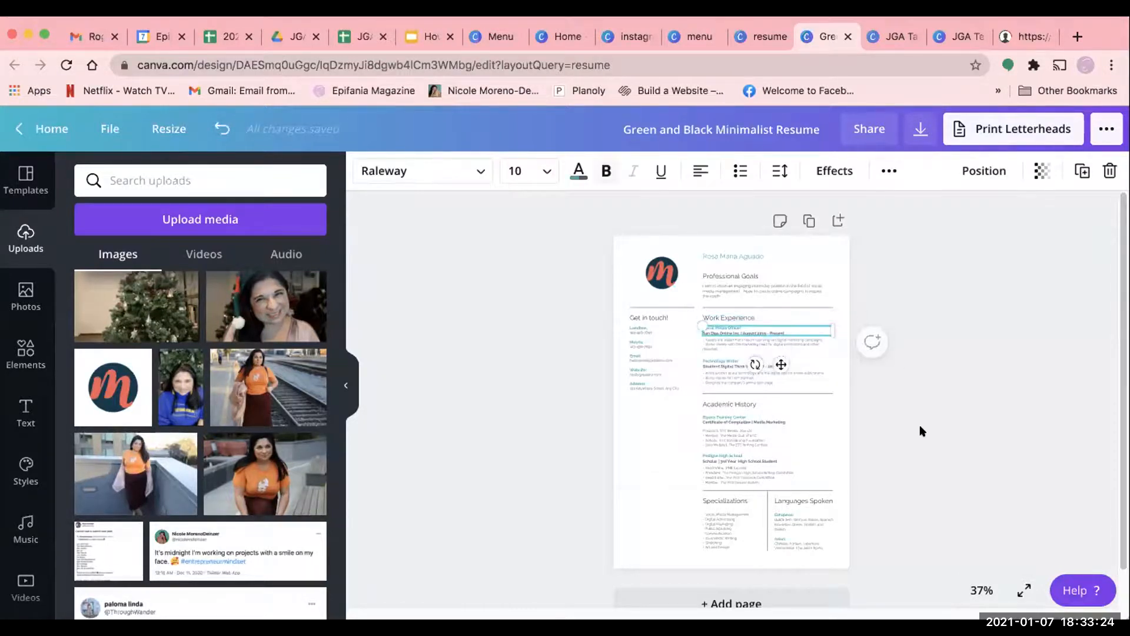
pyautogui.click(921, 427)
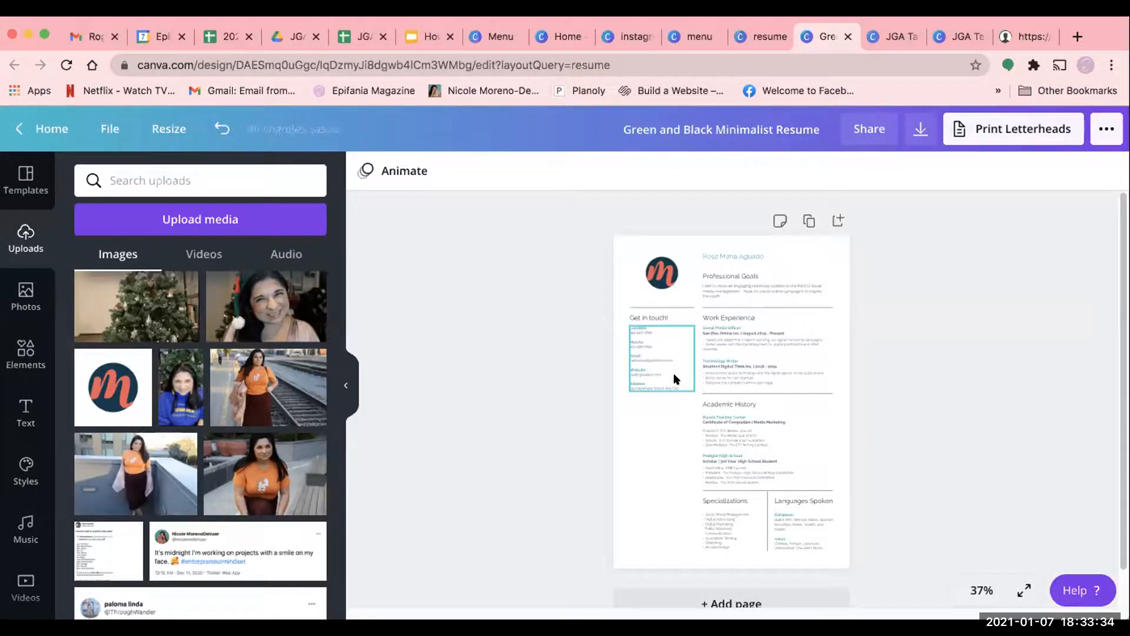
# - Select the Professional Goals paragraph to view its text formatting options, and deselect it
pyautogui.click(720, 442)
pyautogui.click(726, 291)
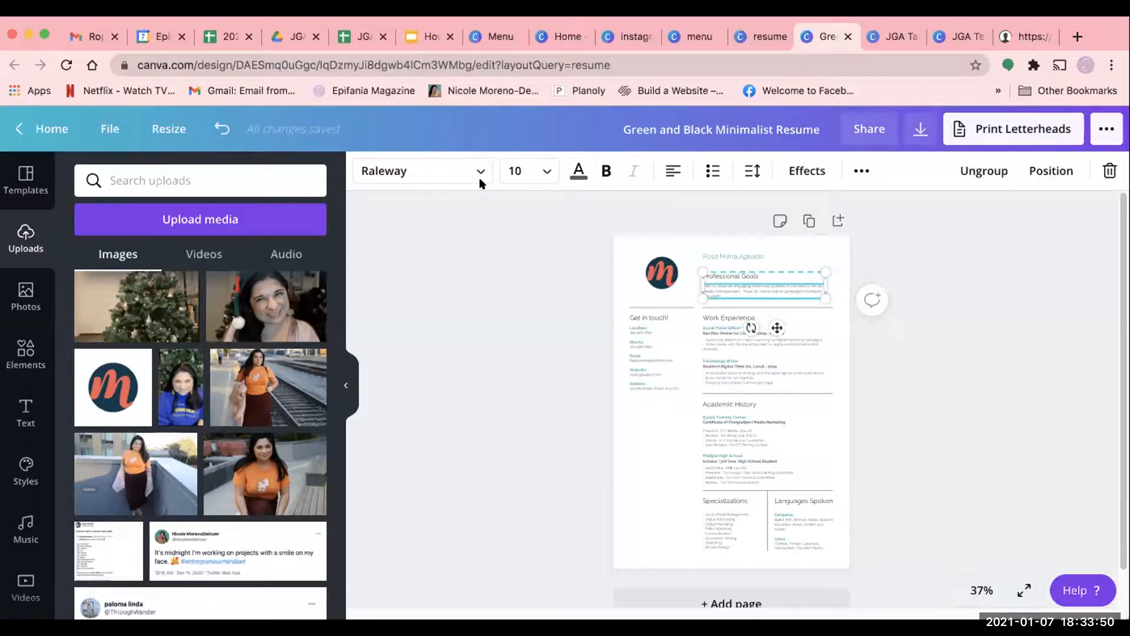
pyautogui.click(644, 462)
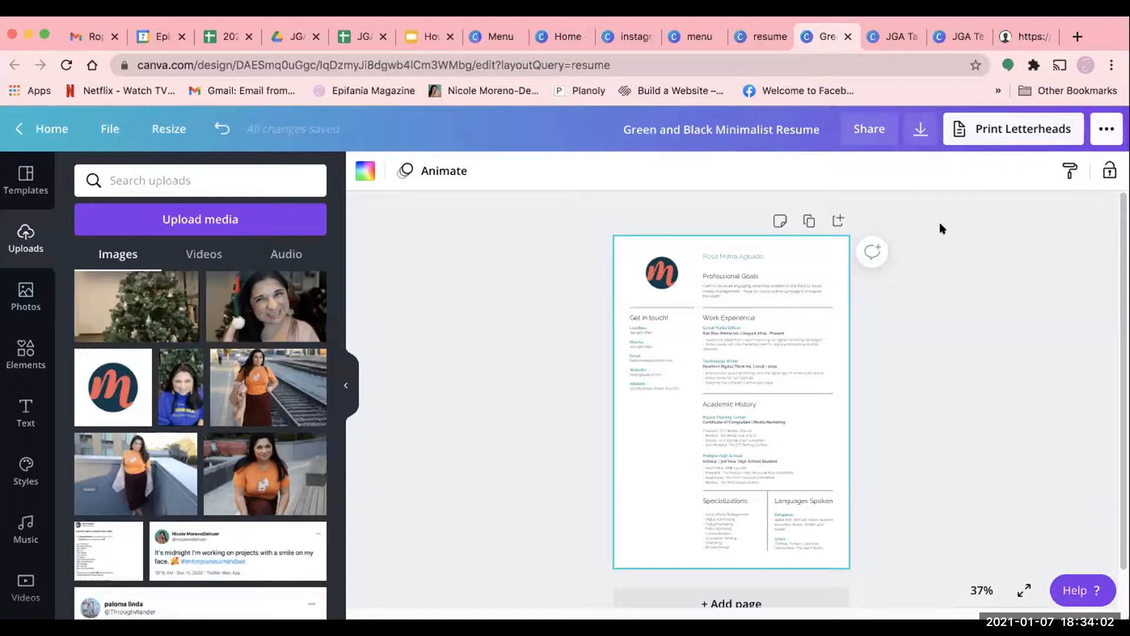
# - Review the file types offered for downloading the resume, from PNG to GIF, and close the download options without downloading
pyautogui.click(1099, 124)
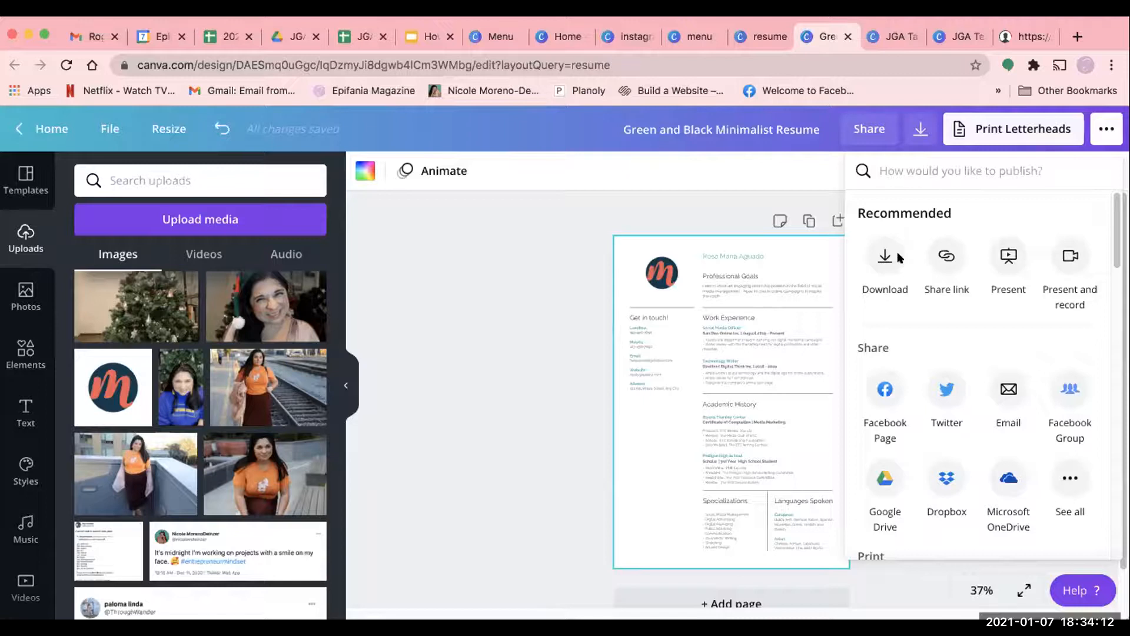
pyautogui.click(884, 260)
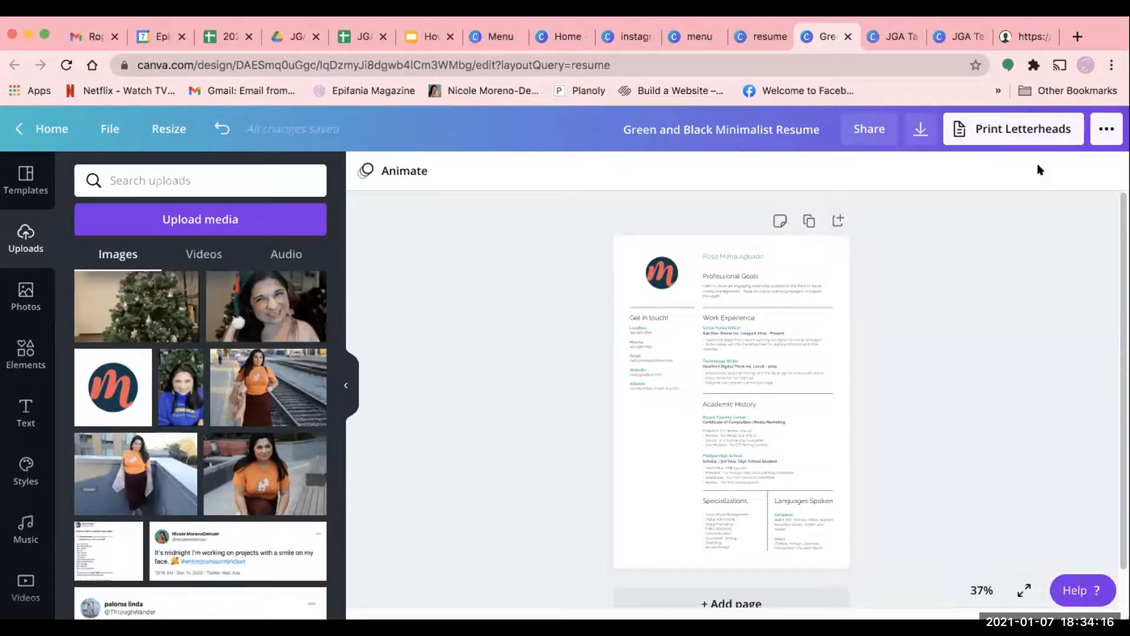
pyautogui.click(1100, 130)
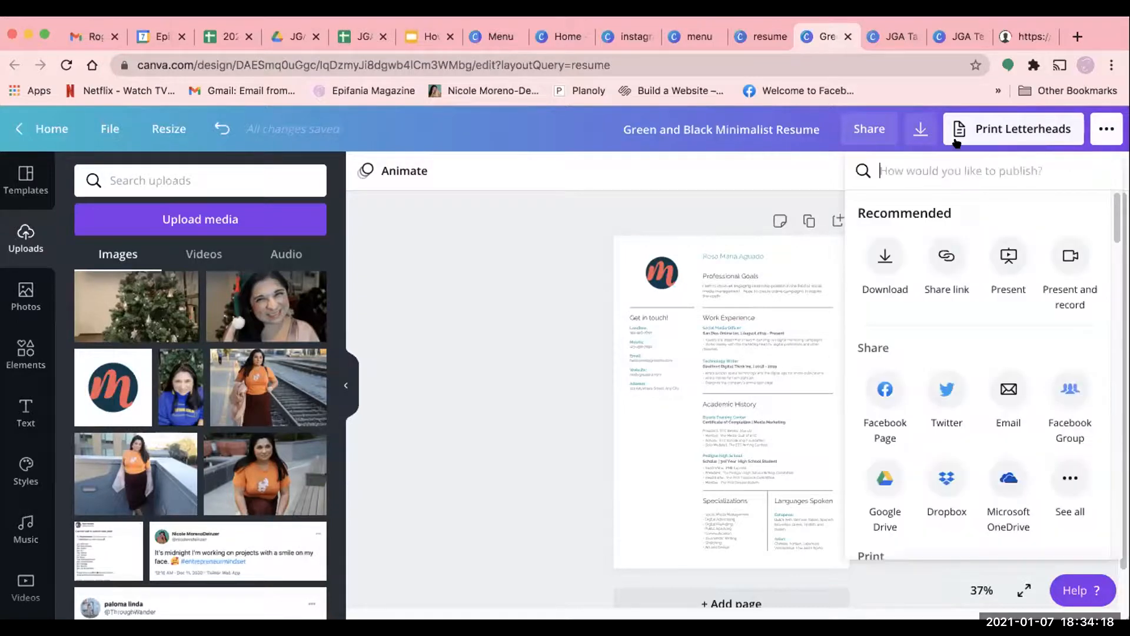
pyautogui.click(916, 130)
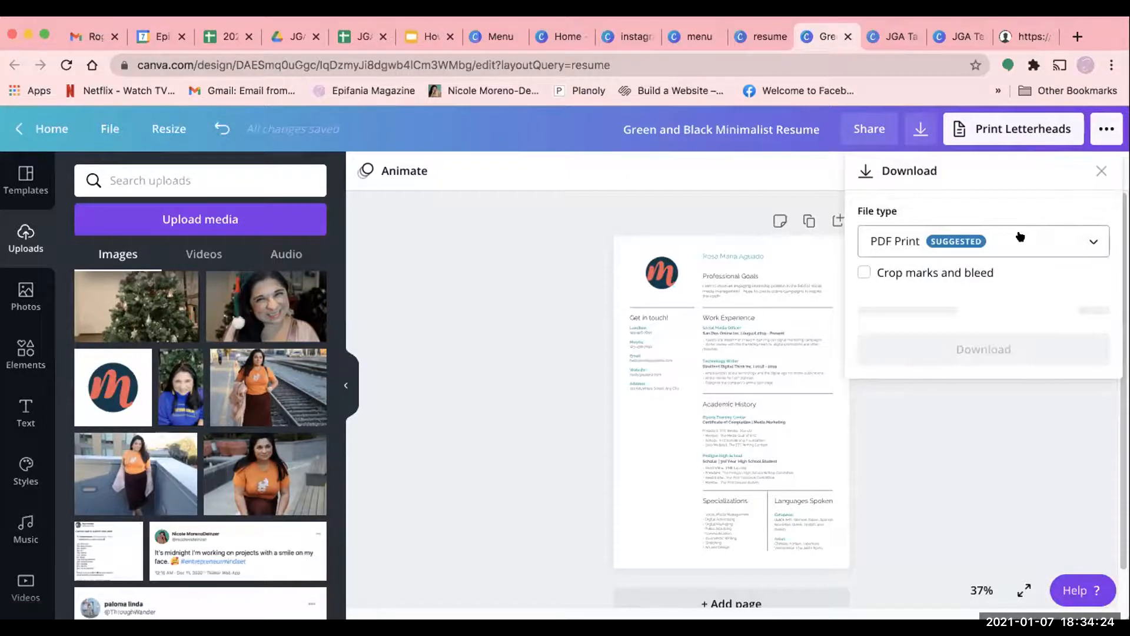
pyautogui.click(1021, 237)
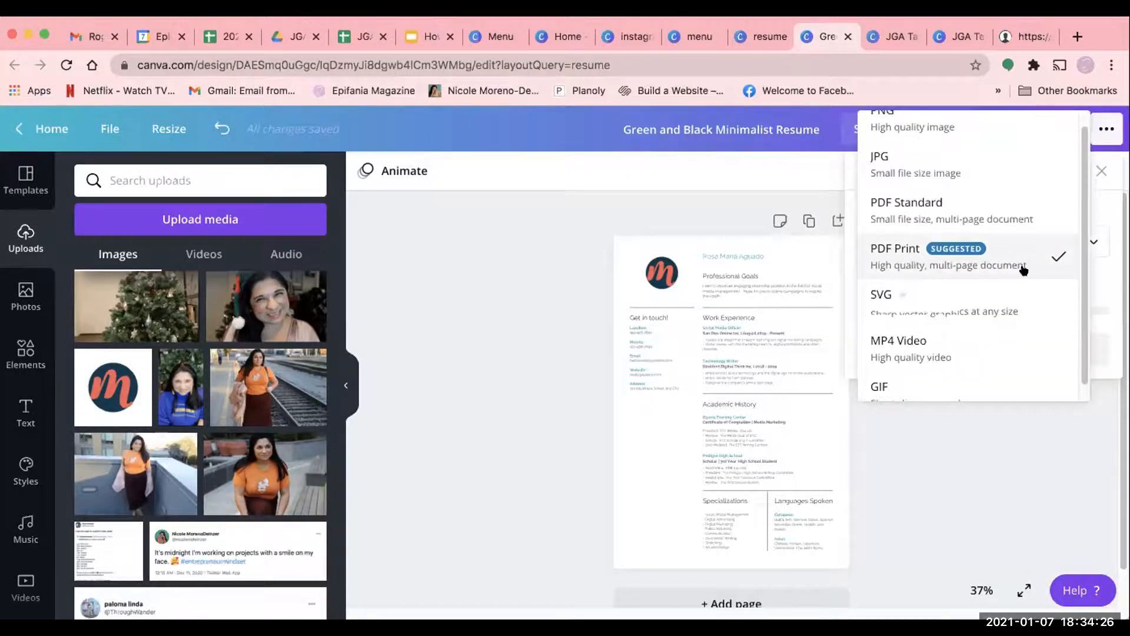
pyautogui.scroll(1, 1017, 316)
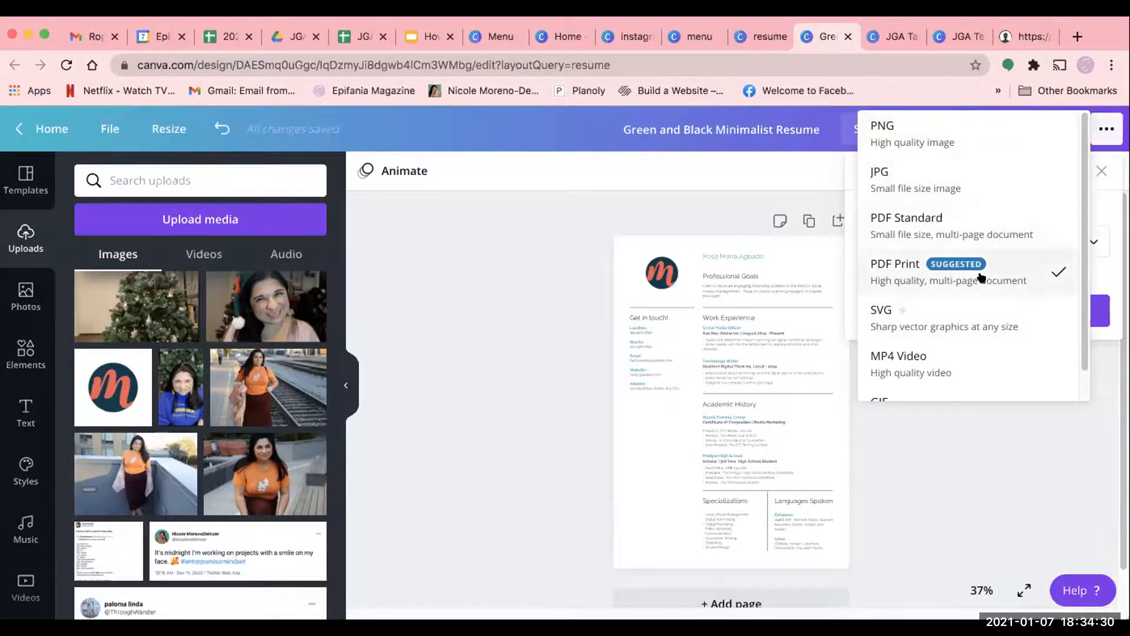
pyautogui.scroll(-1, 942, 259)
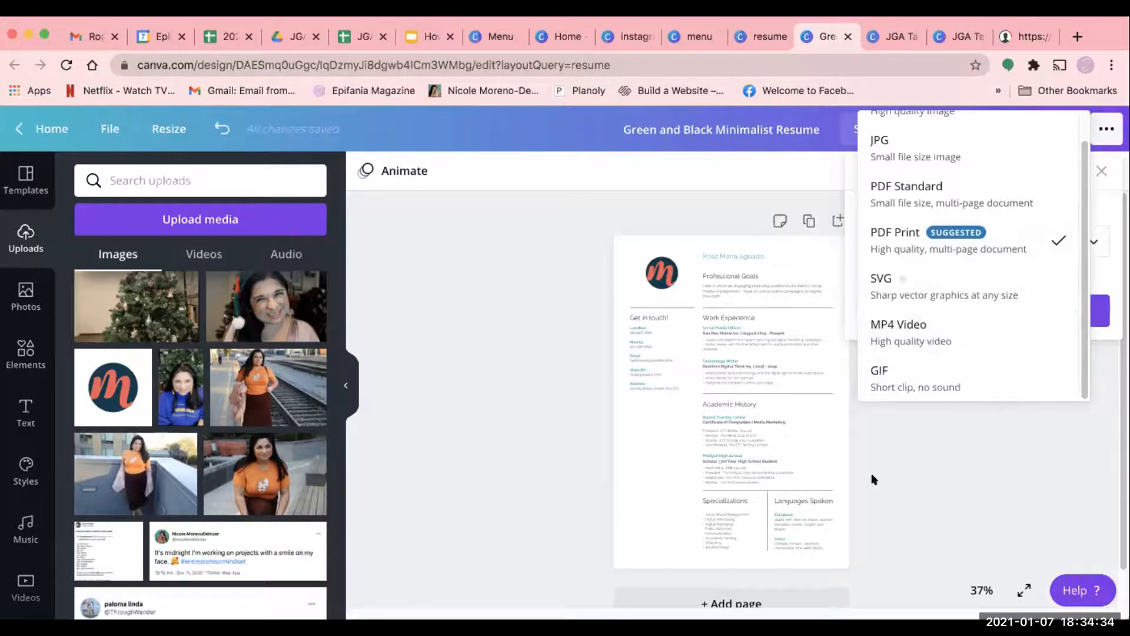
pyautogui.scroll(1, 1001, 377)
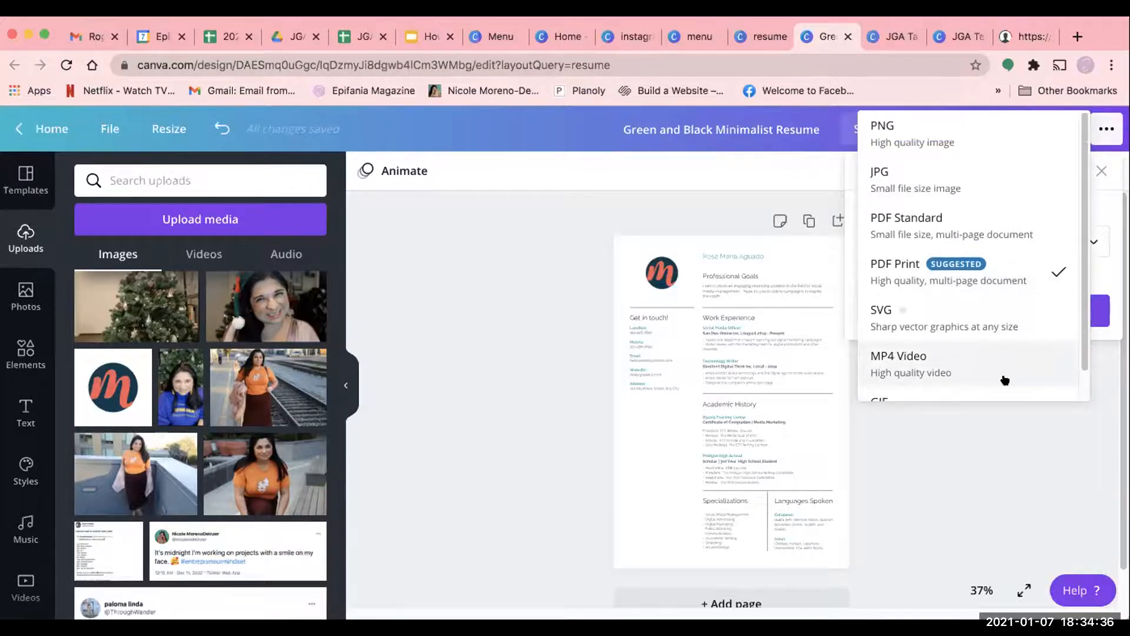
pyautogui.click(937, 497)
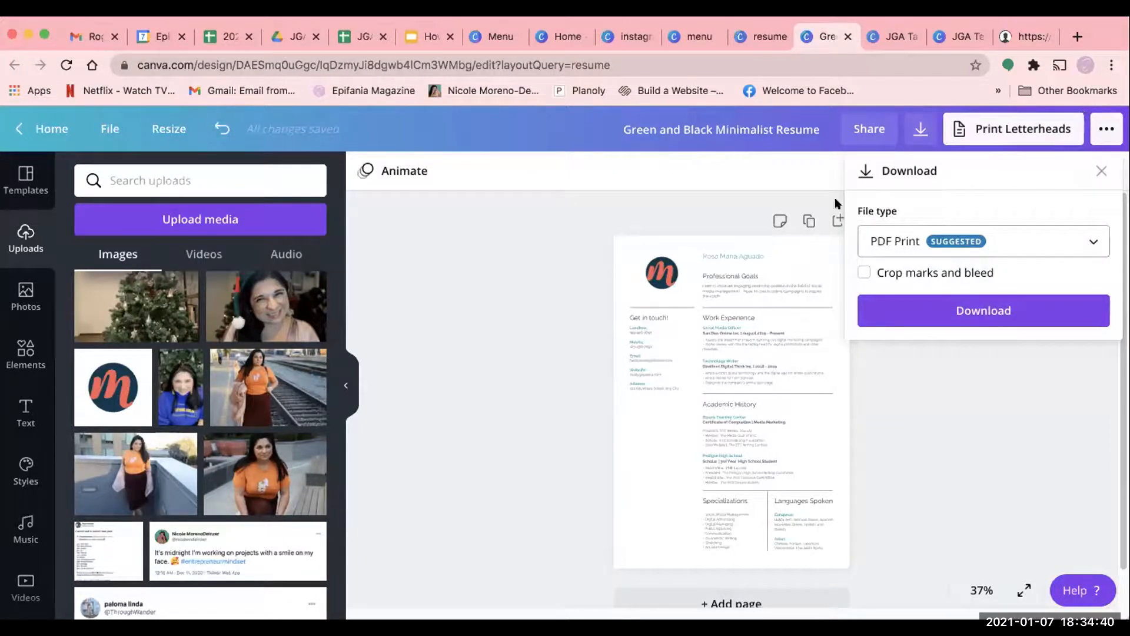
pyautogui.click(1095, 171)
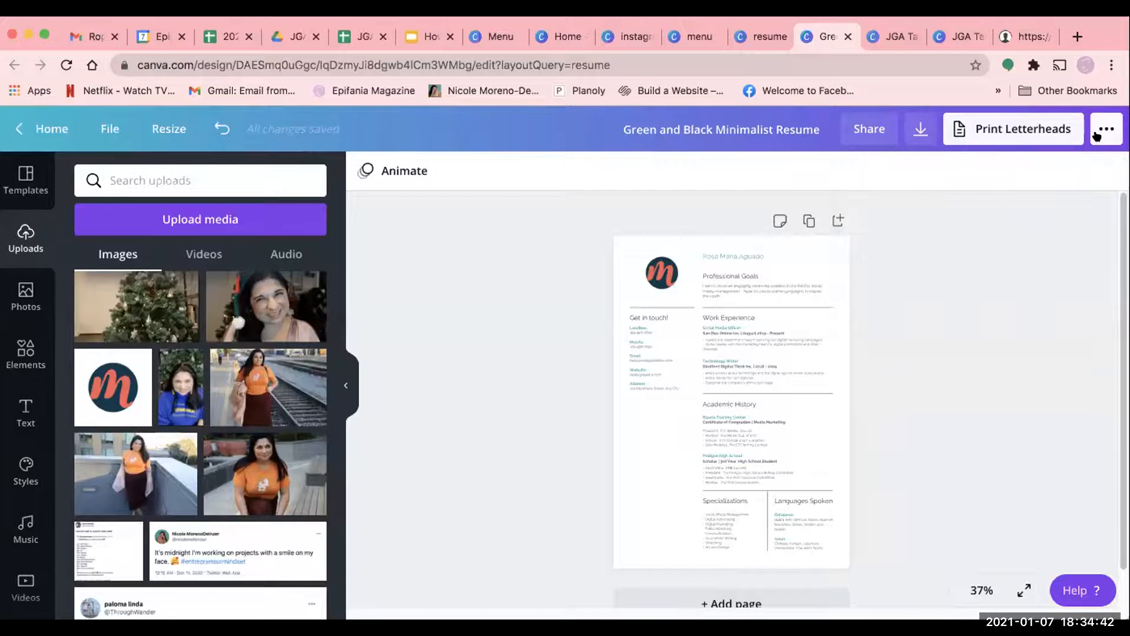
# - View the Share link publishing option for the resume, and close it
pyautogui.click(1096, 136)
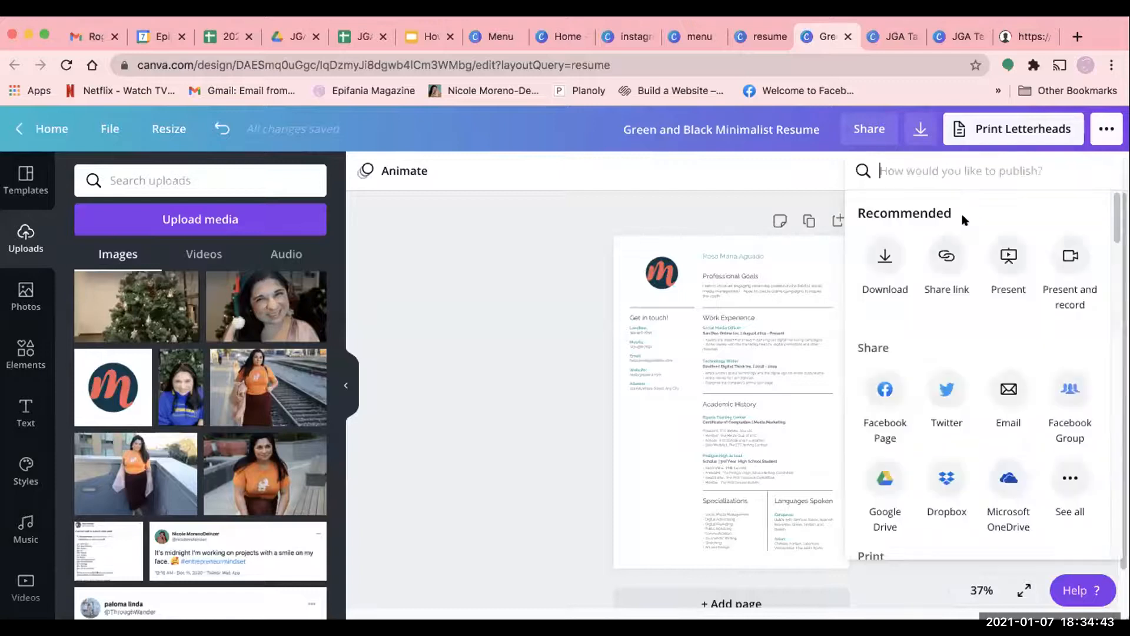
pyautogui.click(948, 256)
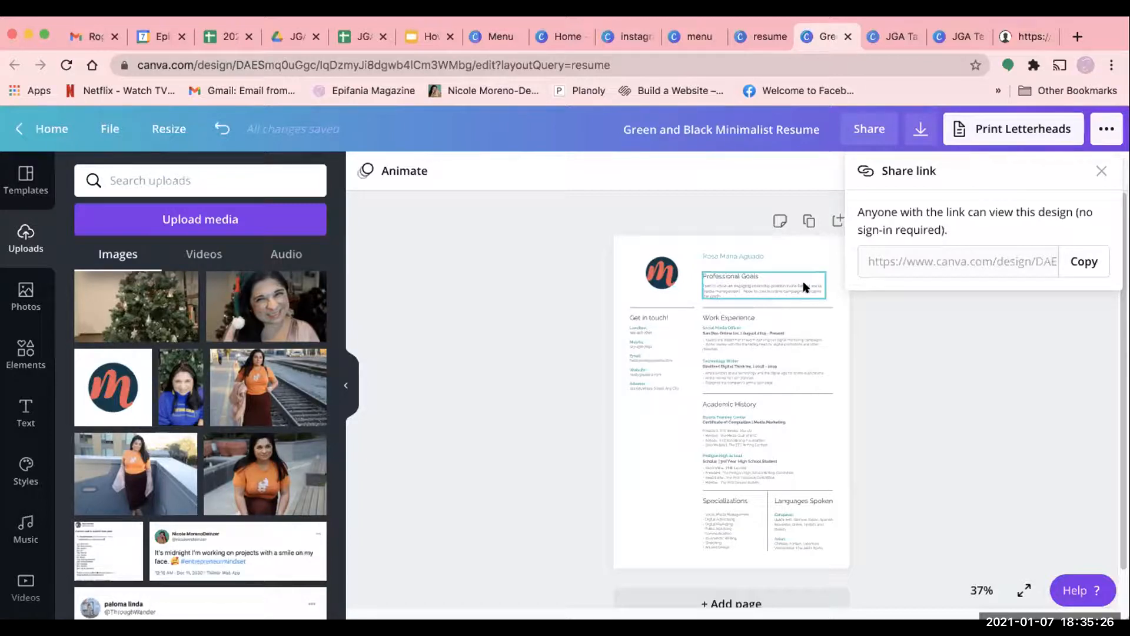
pyautogui.click(1099, 172)
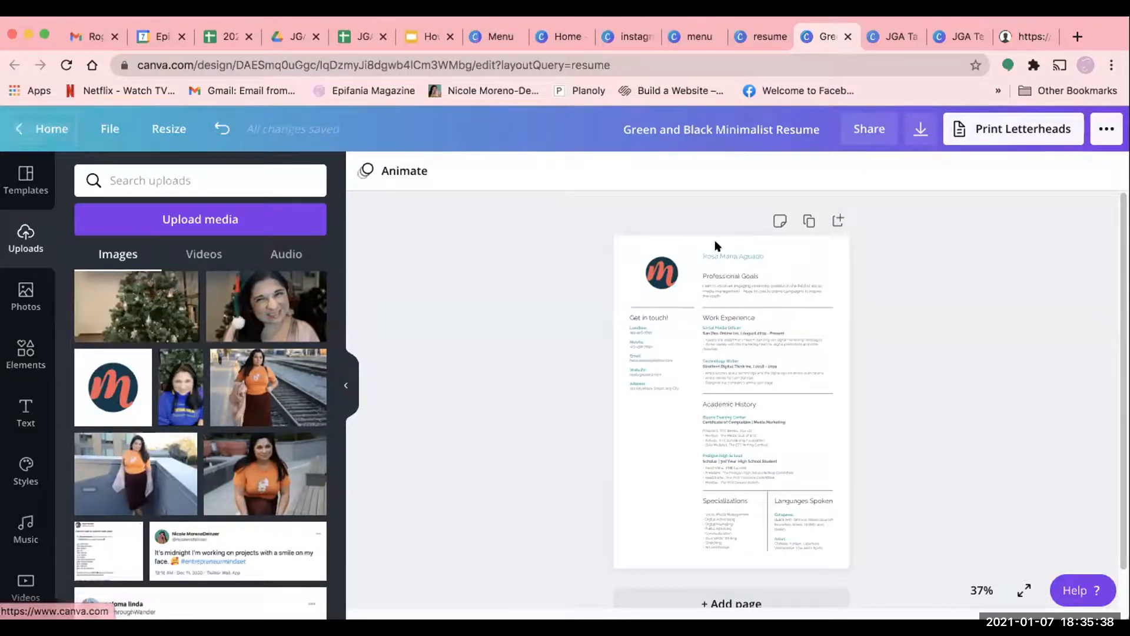
# - Select the resume's name, round logo, Technology Writer entry and Work Experience heading in turn to check each is individually editable
pyautogui.click(664, 425)
pyautogui.click(728, 258)
pyautogui.click(669, 270)
pyautogui.click(807, 361)
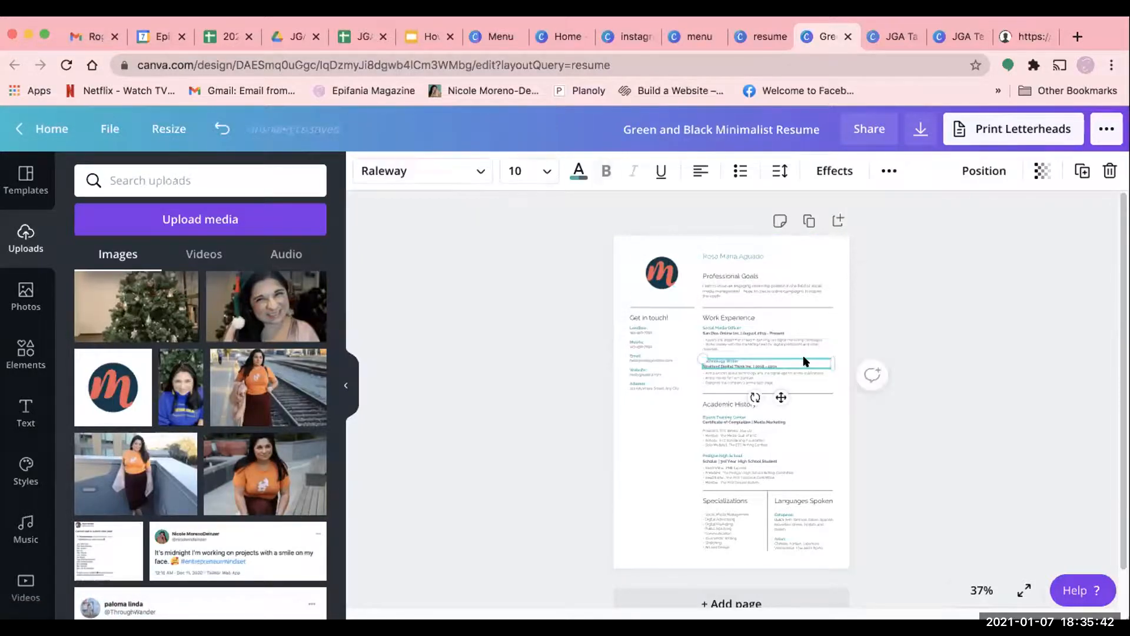
pyautogui.click(760, 319)
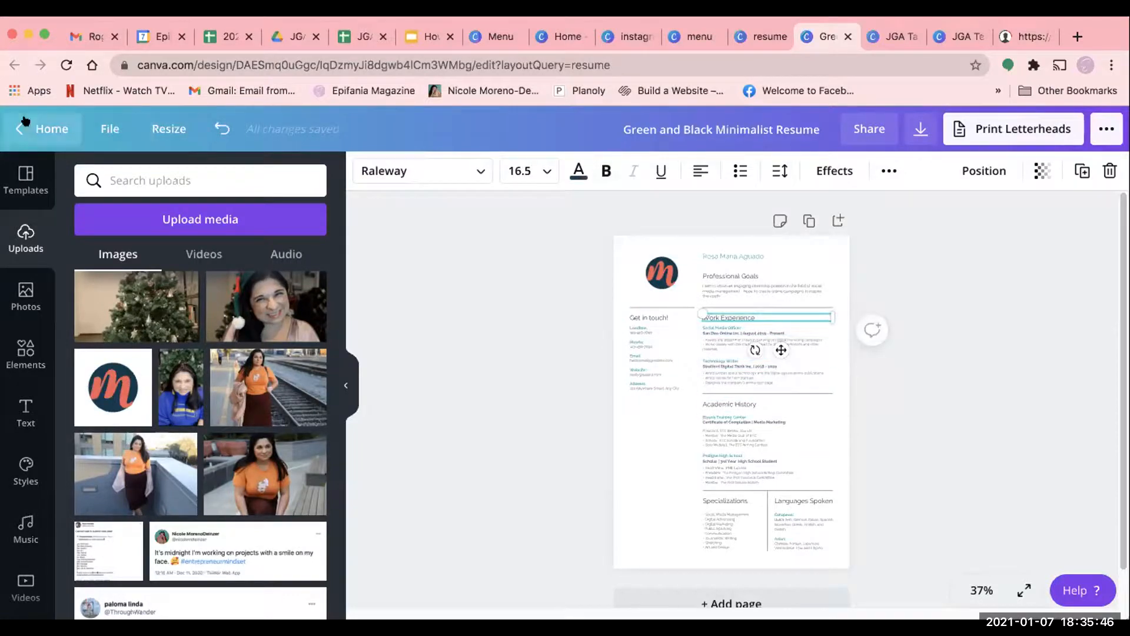
# - Search the templates for "resume" from the home page and open the Pink and Black Creative Resume template
pyautogui.click(28, 125)
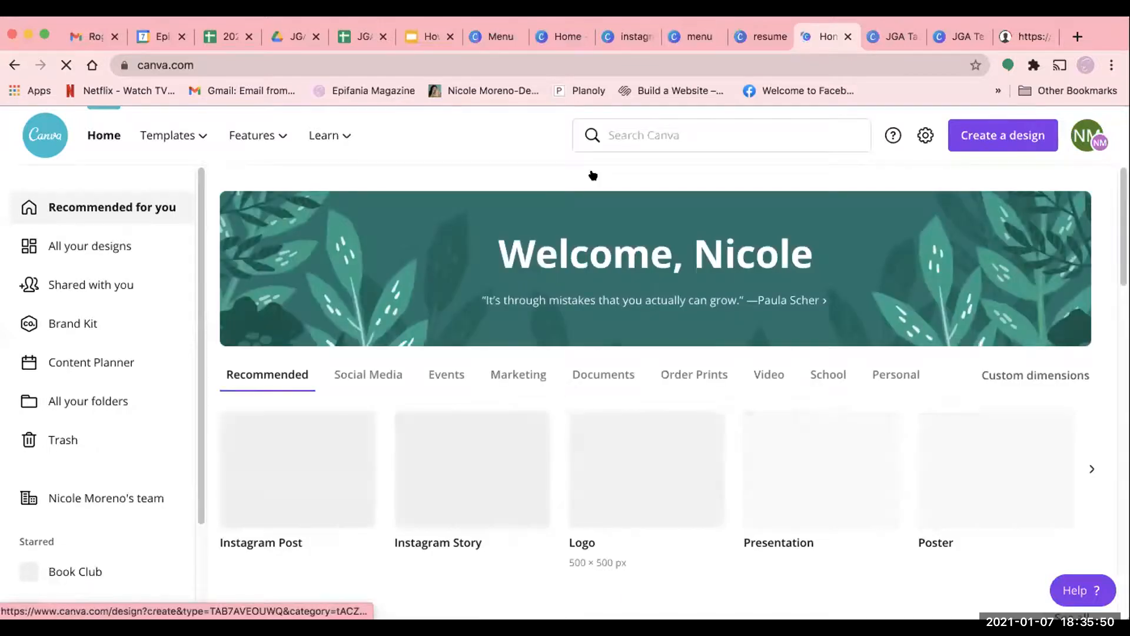
pyautogui.click(640, 133)
pyautogui.write('resume')
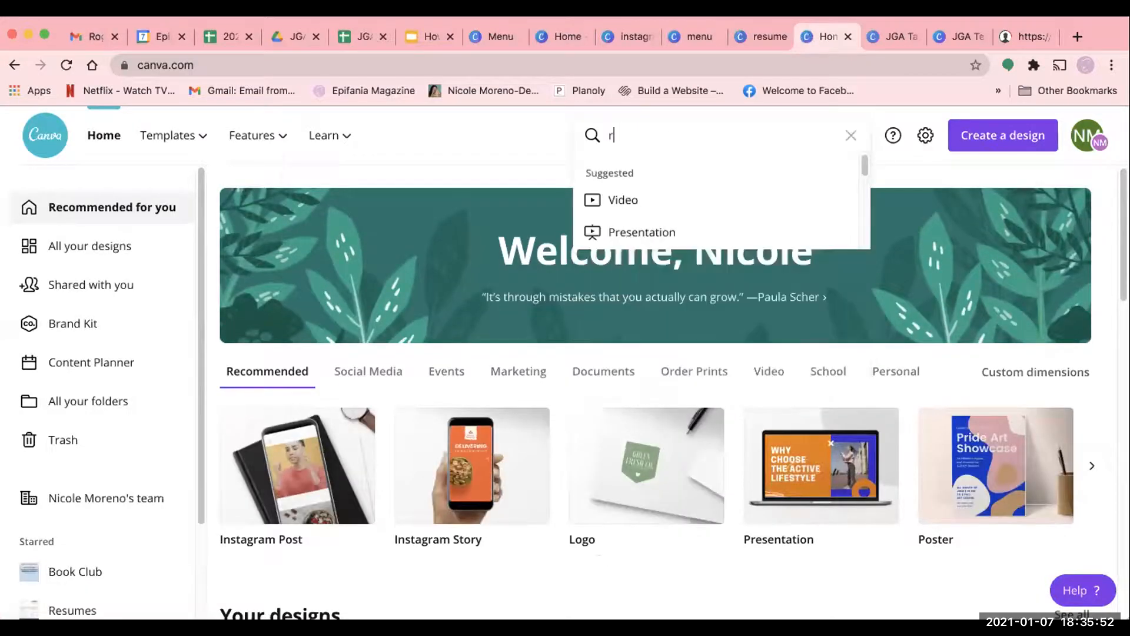
pyautogui.press('Return')
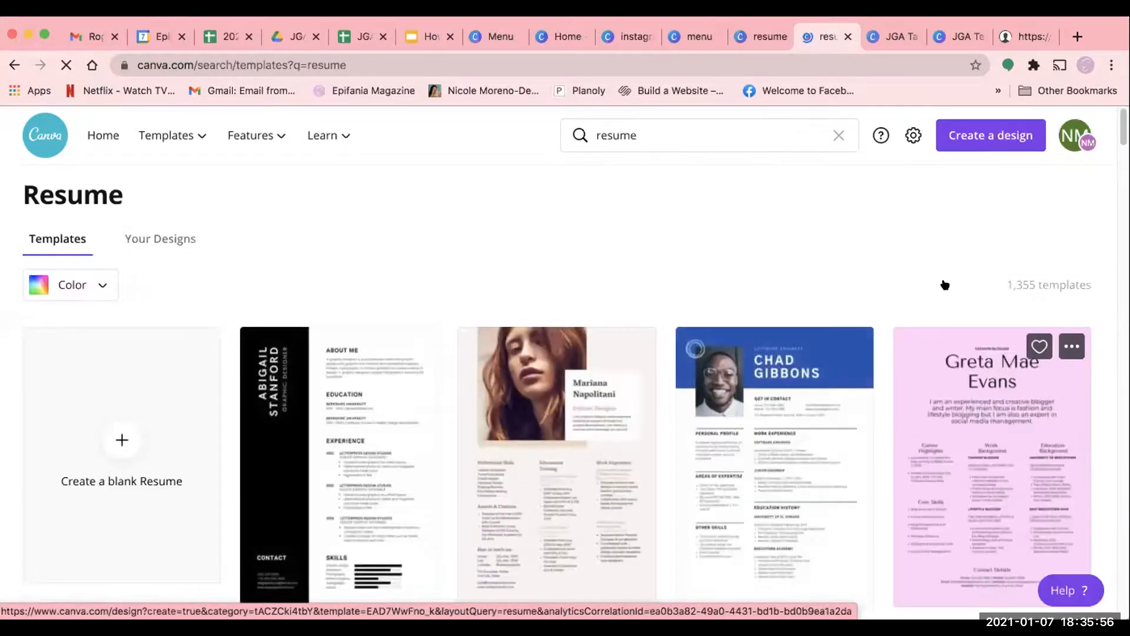
pyautogui.scroll(-2, 939, 277)
pyautogui.click(922, 249)
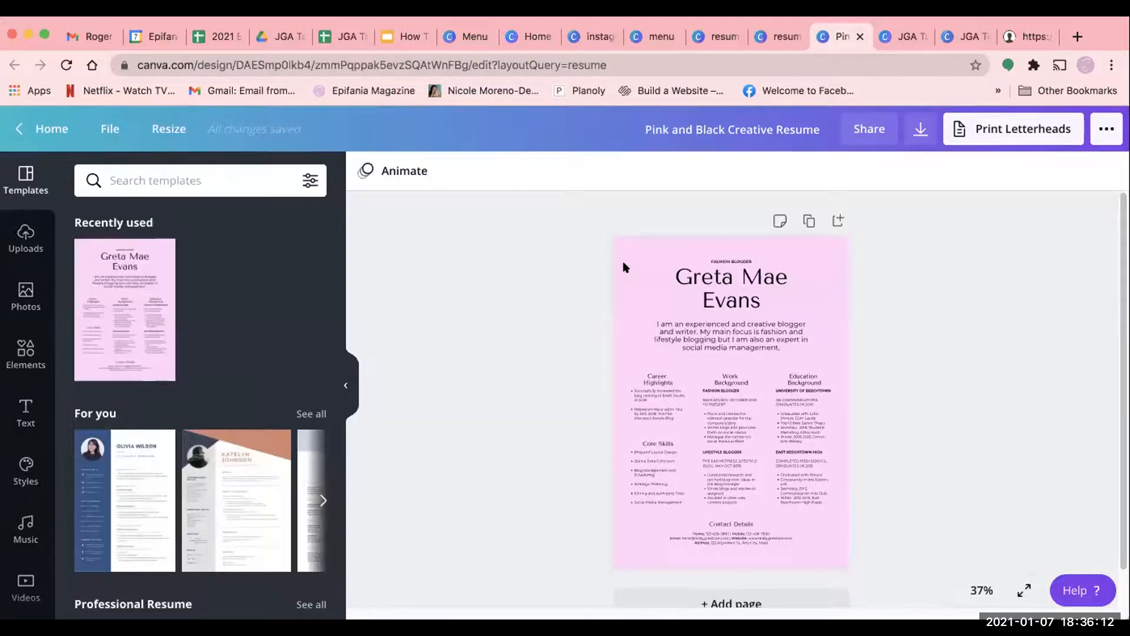
# - Select the resume's pink background and look through the document and brand color palettes available for it
pyautogui.click(628, 254)
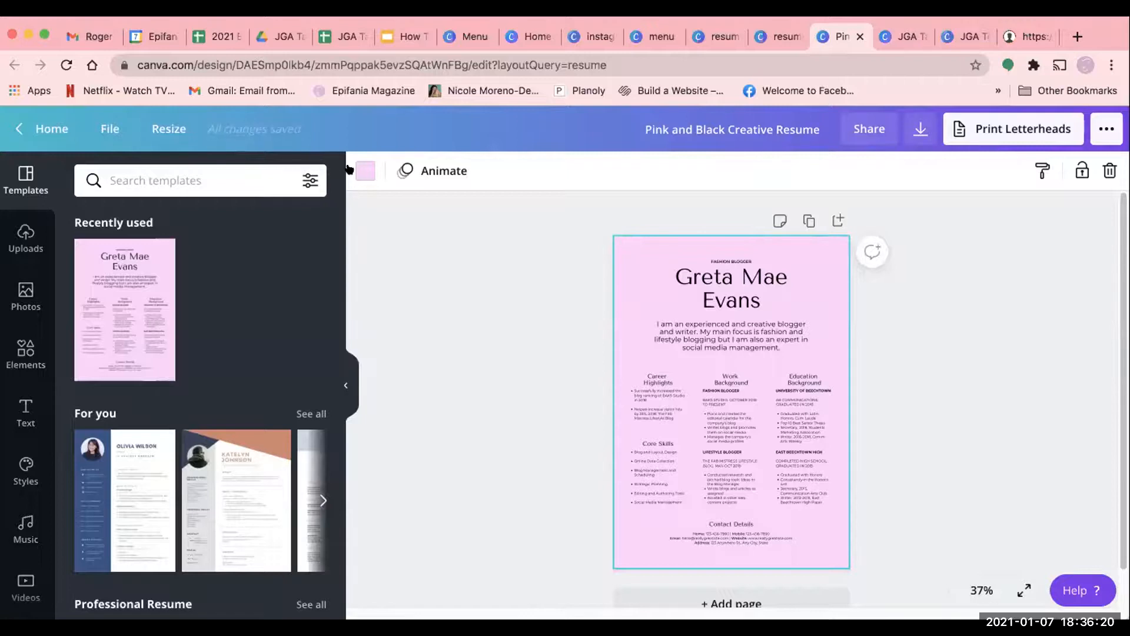
pyautogui.click(365, 171)
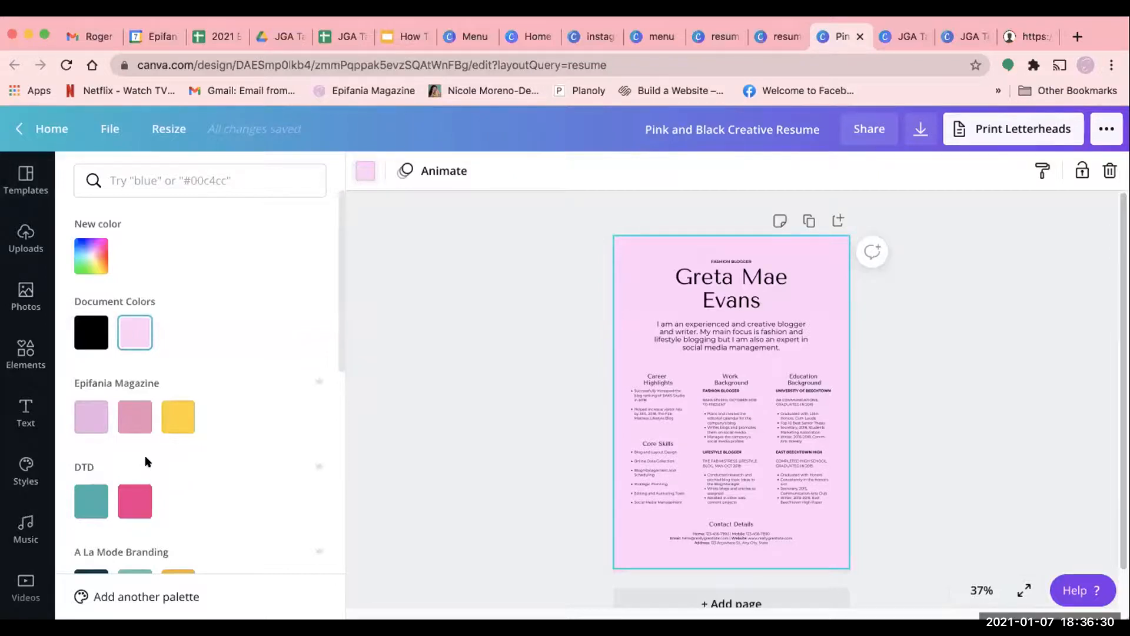
pyautogui.scroll(-2, 139, 453)
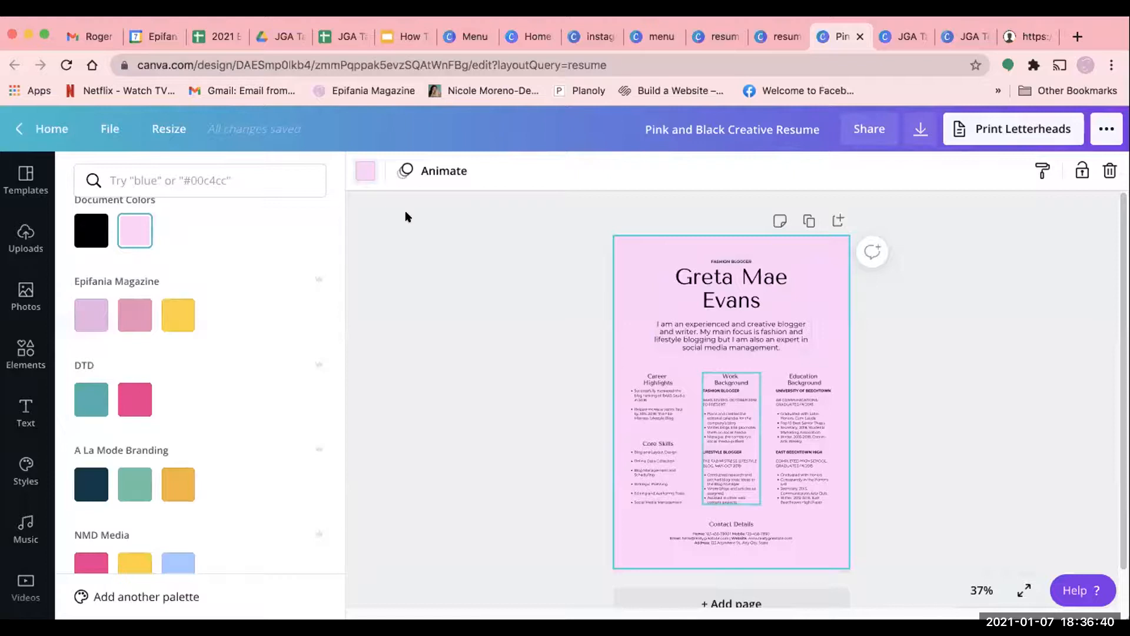
# - Return to the home page, browse the recommended design types and create a blank 7 × 5 in Card design
pyautogui.click(23, 128)
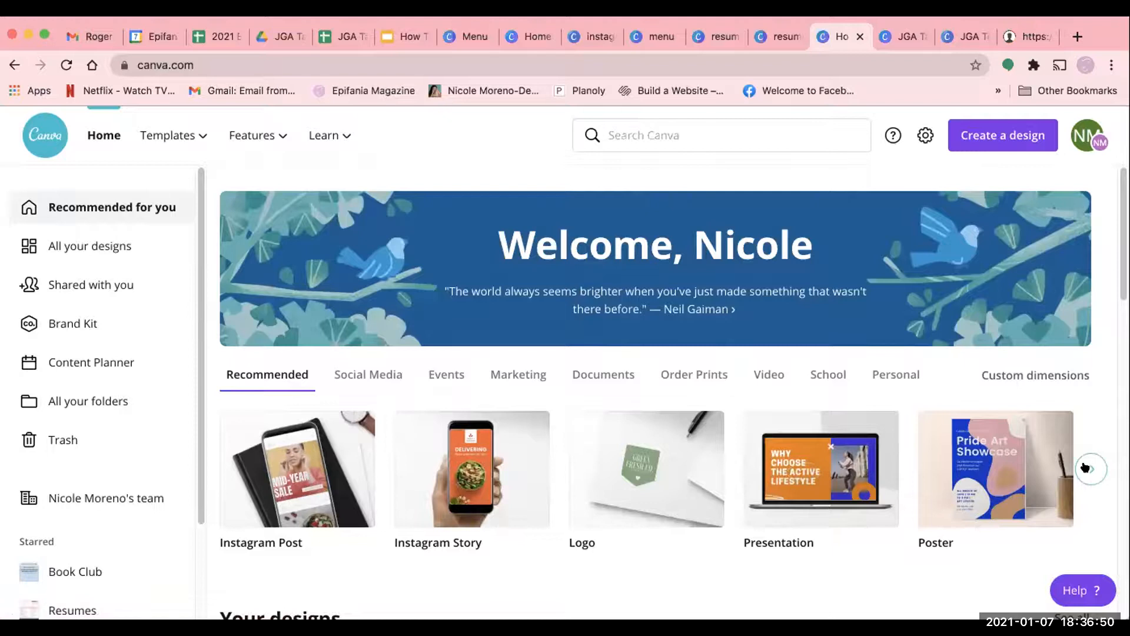
pyautogui.click(1087, 467)
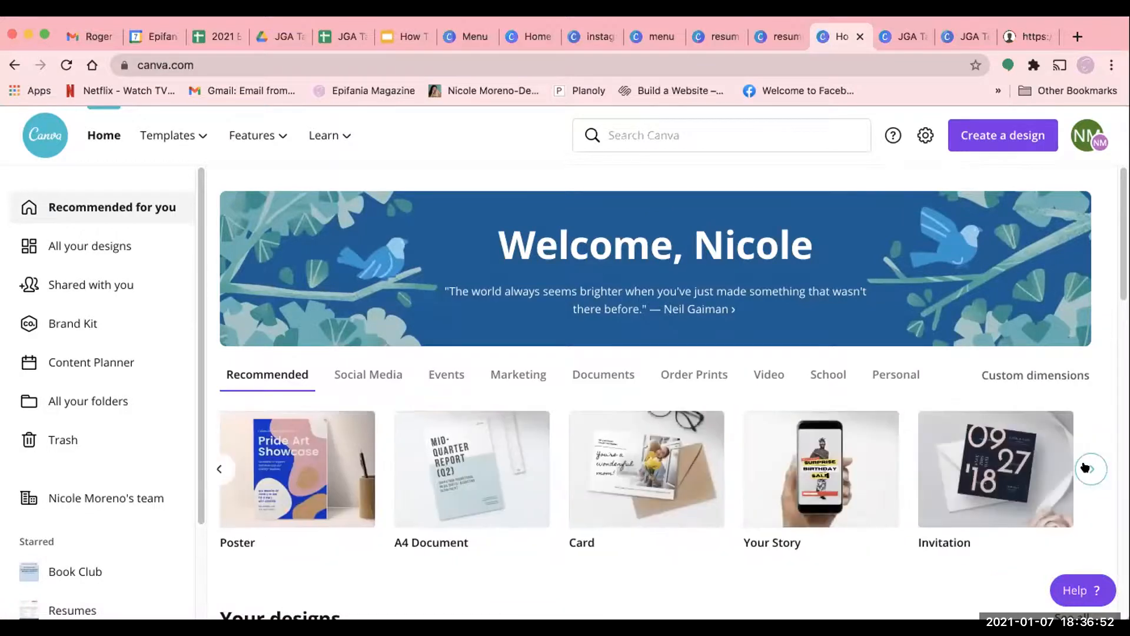
pyautogui.scroll(-2, 633, 524)
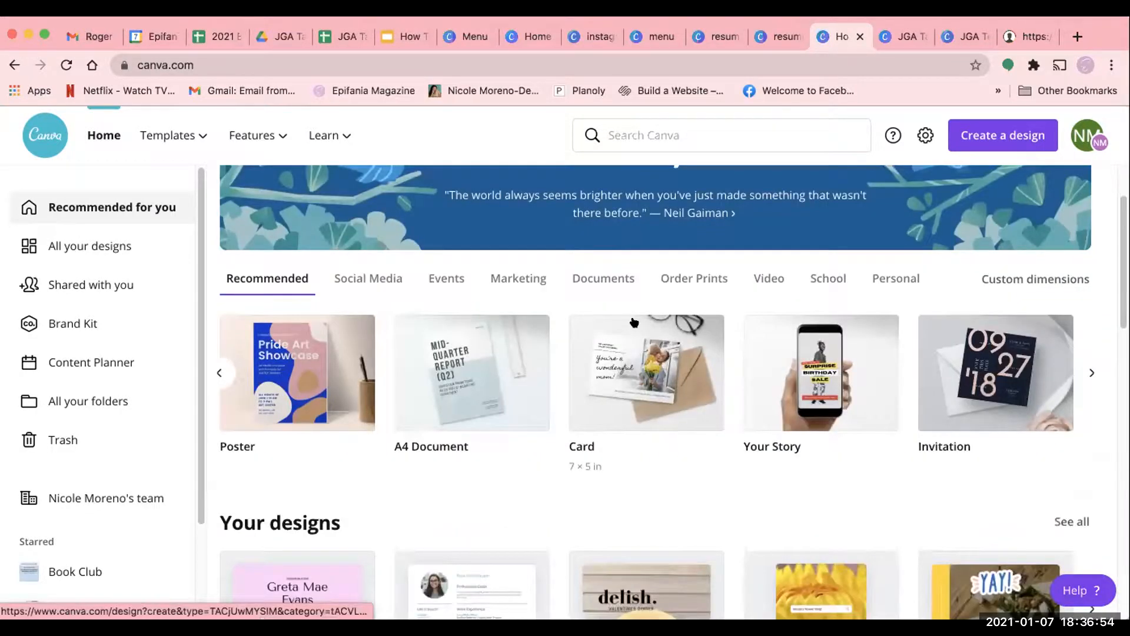
pyautogui.scroll(-2, 680, 438)
pyautogui.scroll(-1, 683, 447)
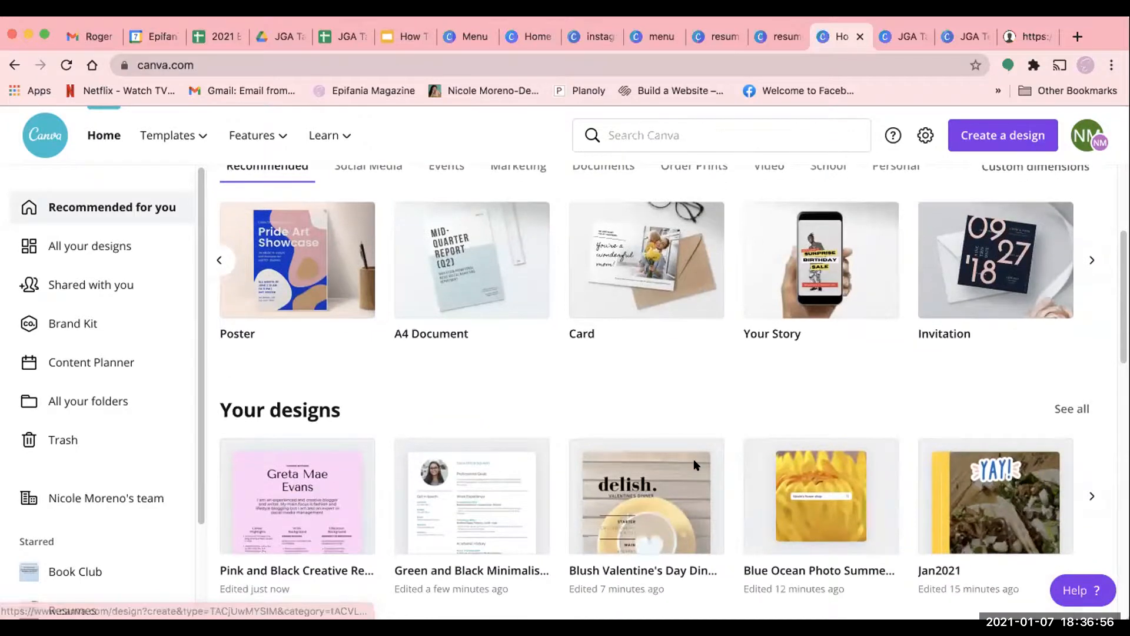
pyautogui.scroll(-7, 695, 465)
pyautogui.scroll(-4, 574, 429)
pyautogui.scroll(12, 575, 432)
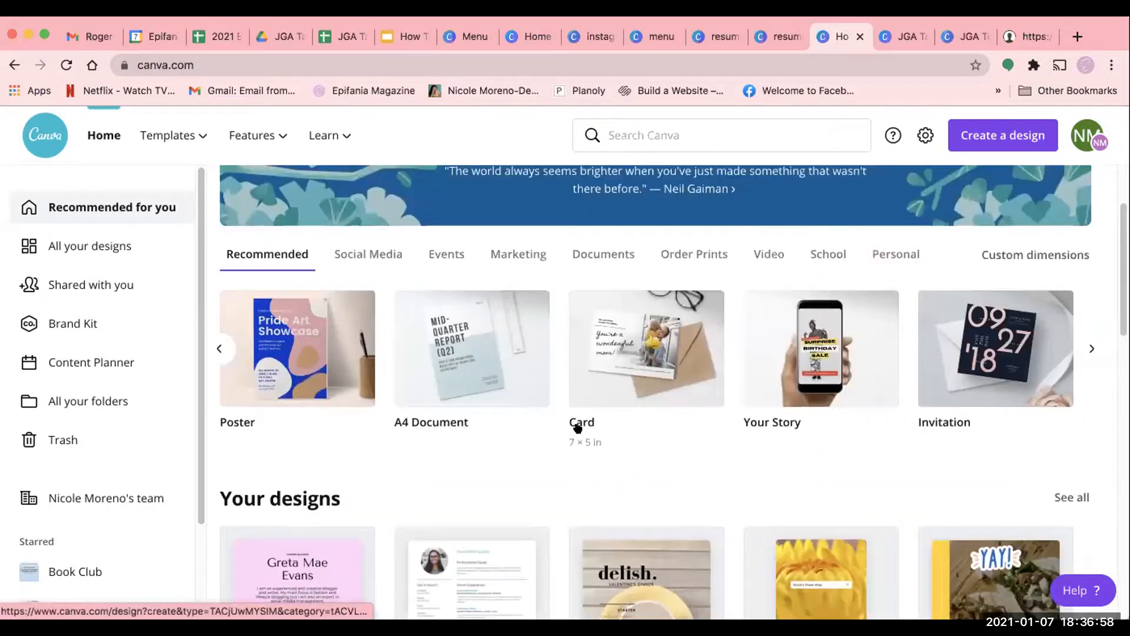
pyautogui.click(578, 428)
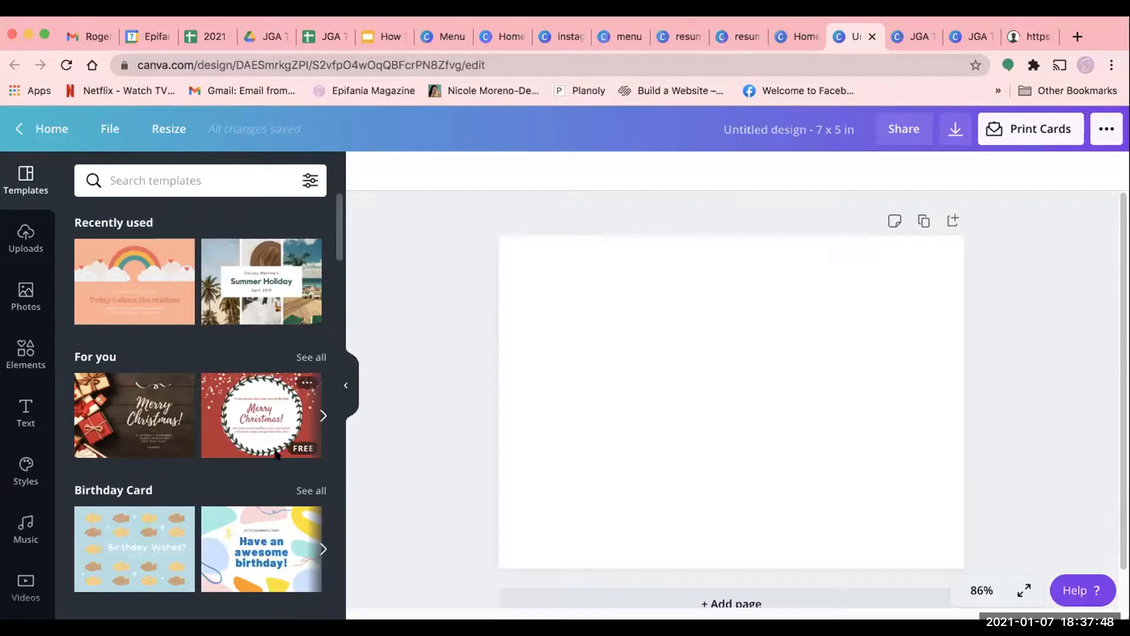
# - Apply the striped "Happy Birthday to You" template from the Greeting Card category to the blank card
pyautogui.scroll(-1, 248, 492)
pyautogui.scroll(-4, 247, 492)
pyautogui.scroll(-2, 253, 530)
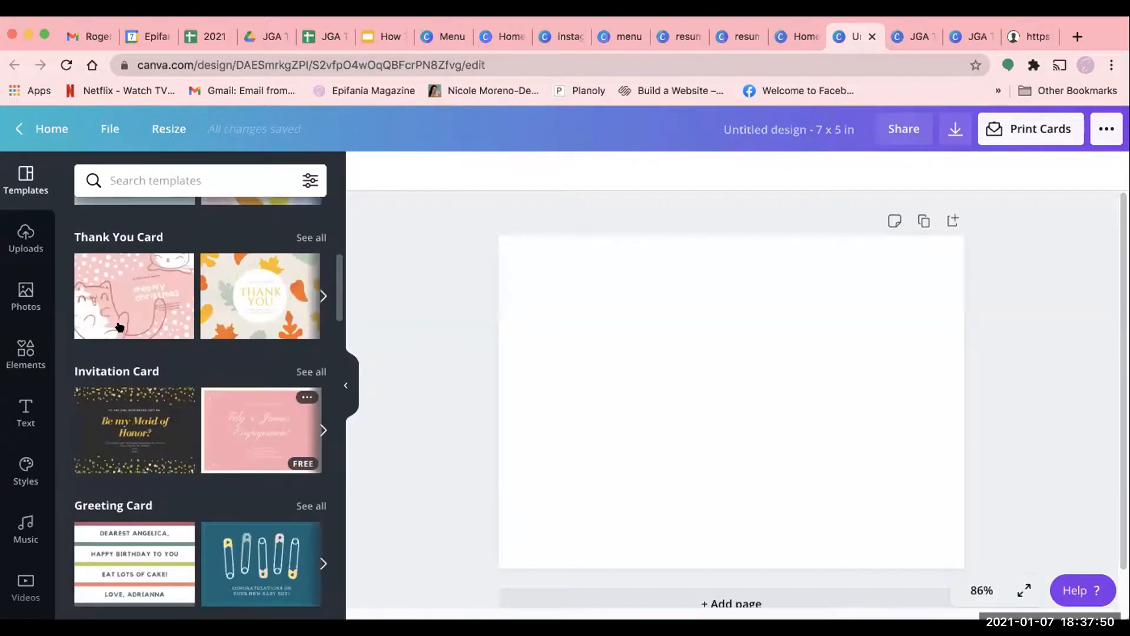
pyautogui.scroll(-4, 177, 436)
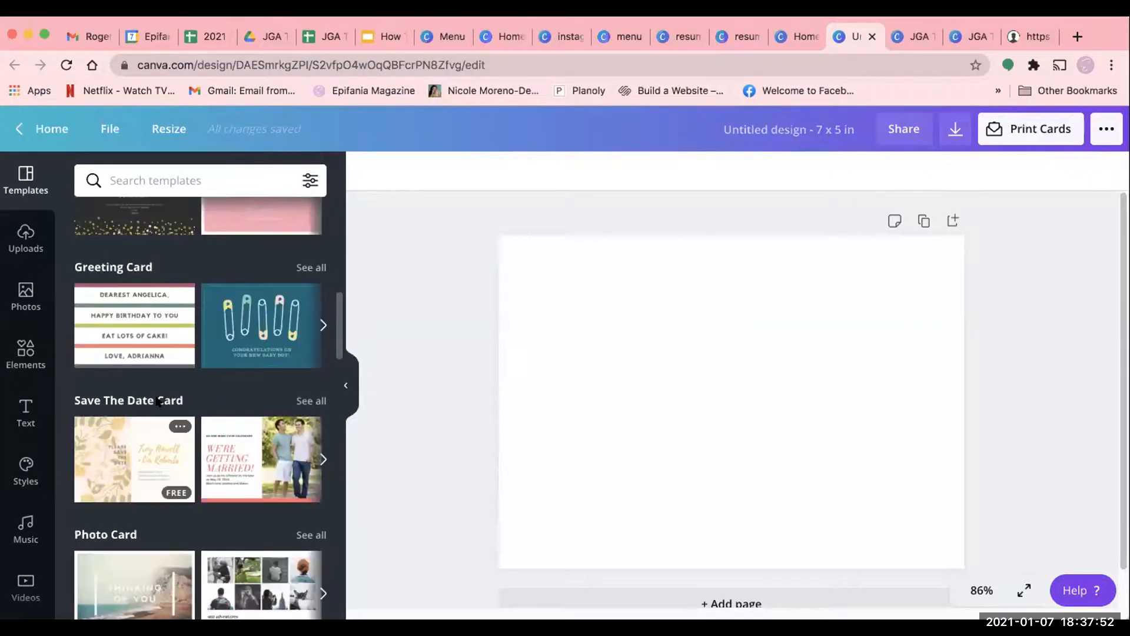
pyautogui.click(132, 318)
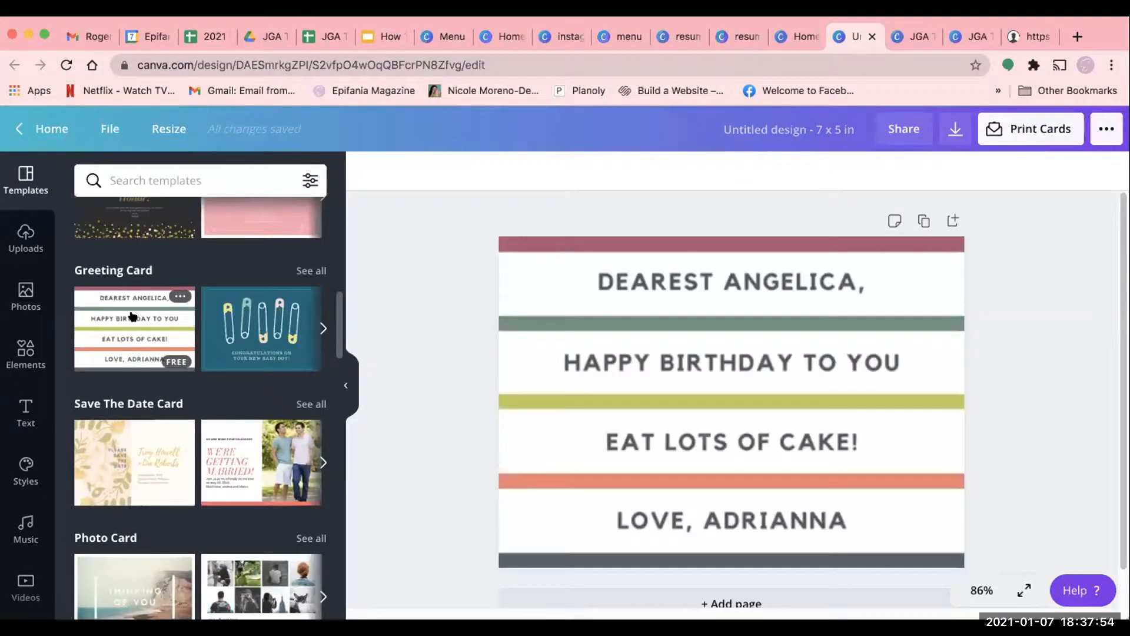
pyautogui.scroll(-1, 998, 458)
pyautogui.scroll(1, 998, 460)
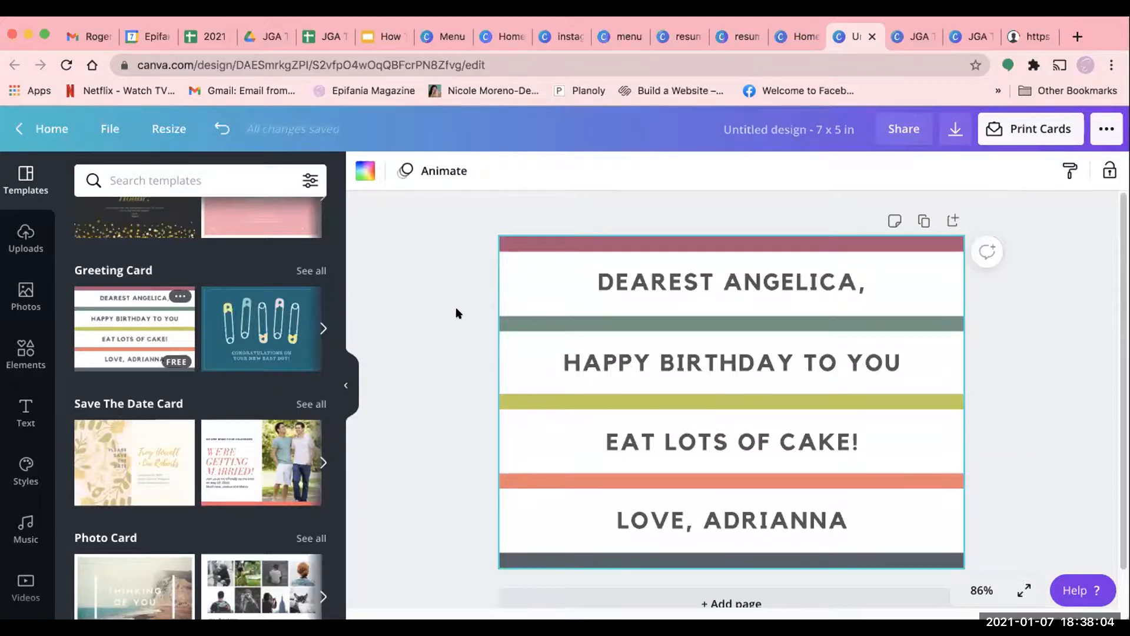
# - Try the Block page animation on the birthday card and switch it to Tumble
pyautogui.click(443, 171)
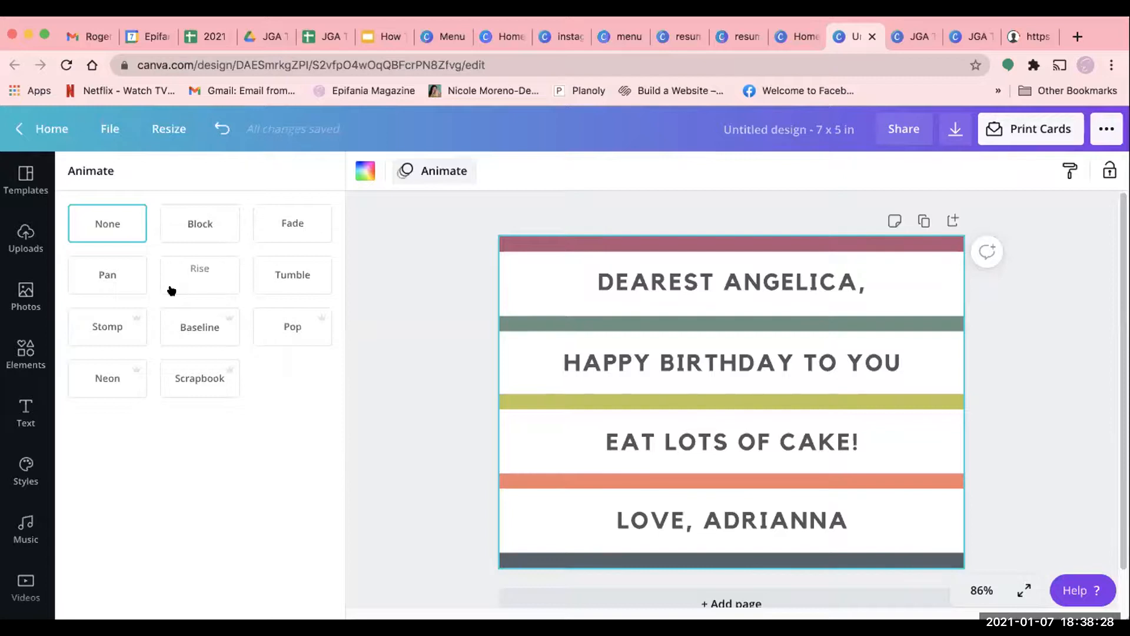
pyautogui.click(197, 224)
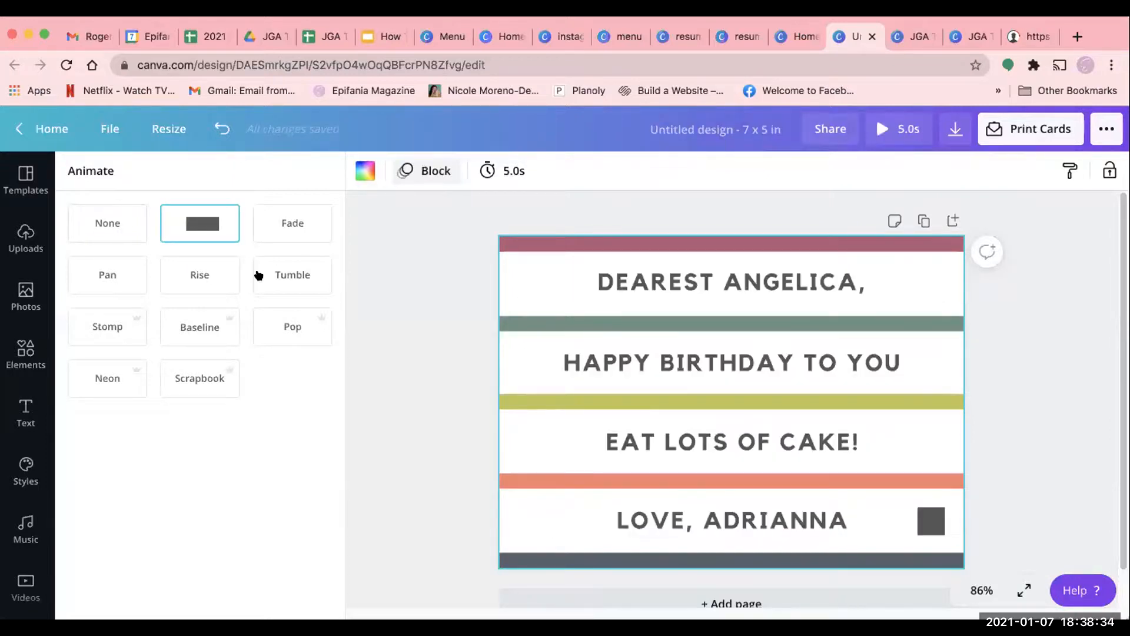
pyautogui.click(273, 275)
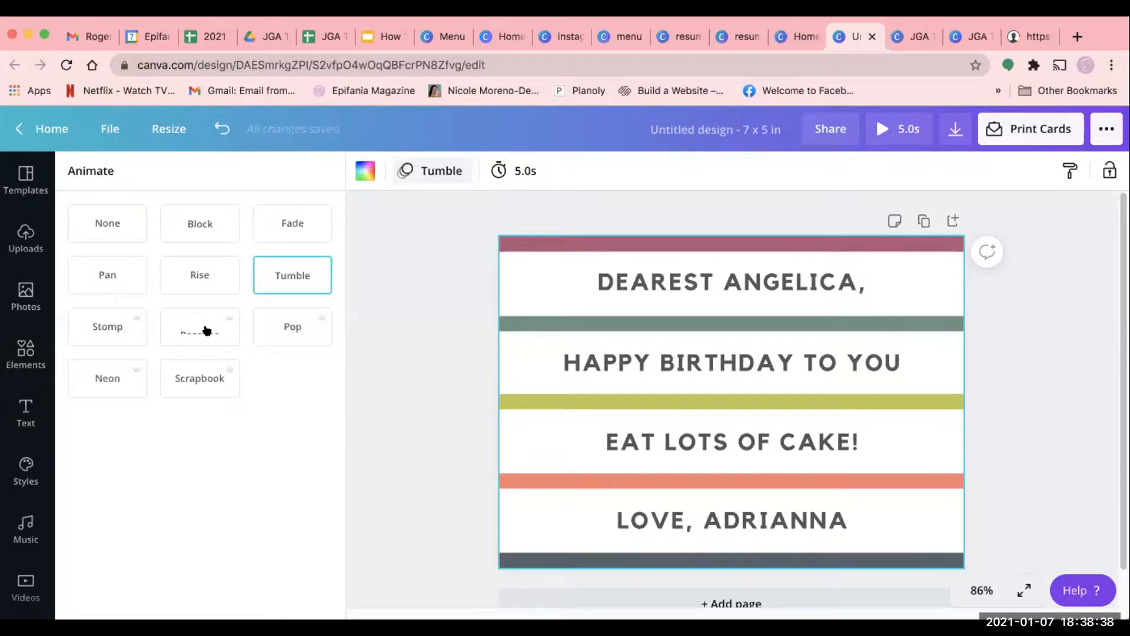
# - Try the Baseline page animation on the birthday card and switch it to Scrapbook
pyautogui.click(206, 328)
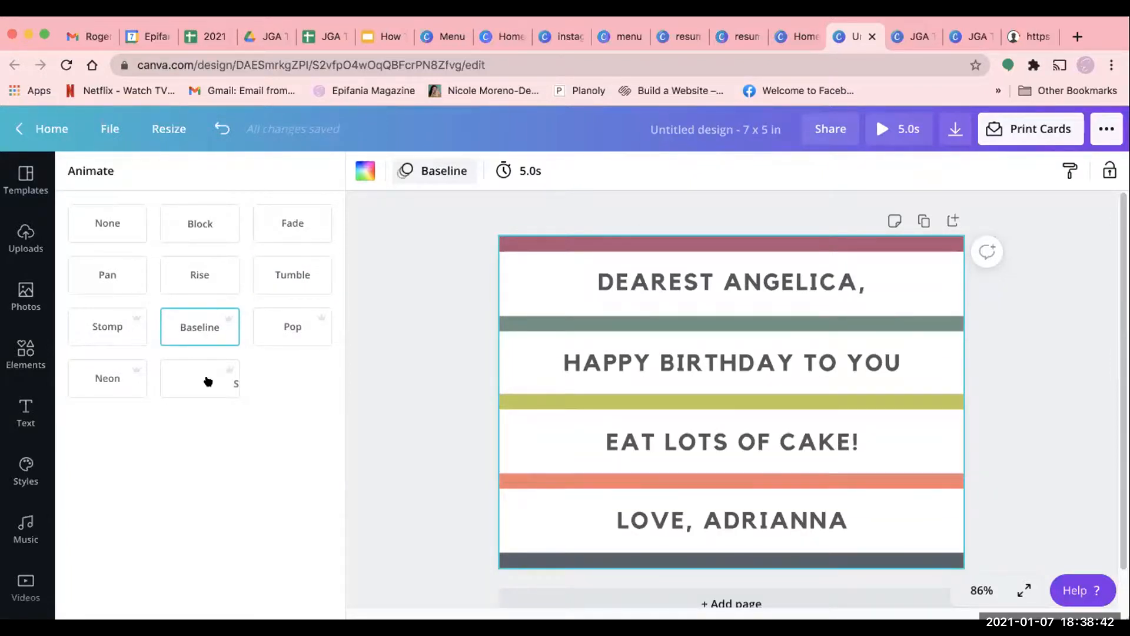
pyautogui.click(209, 381)
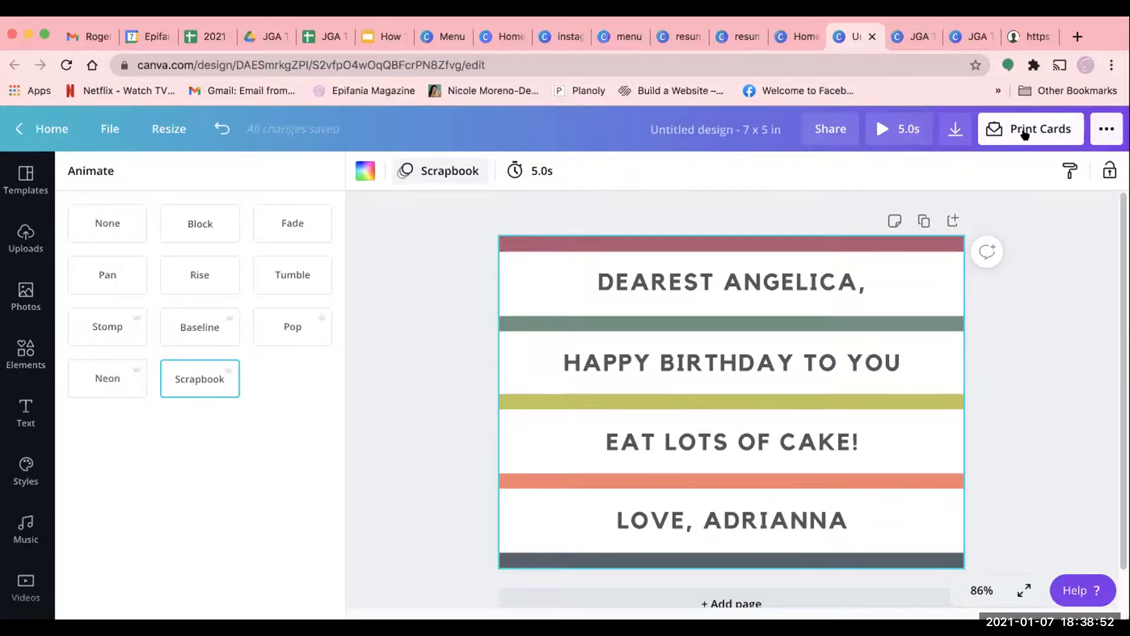
# - Review the card printing options for paper type, finish and number of copies, and close the print order without ordering
pyautogui.click(1025, 136)
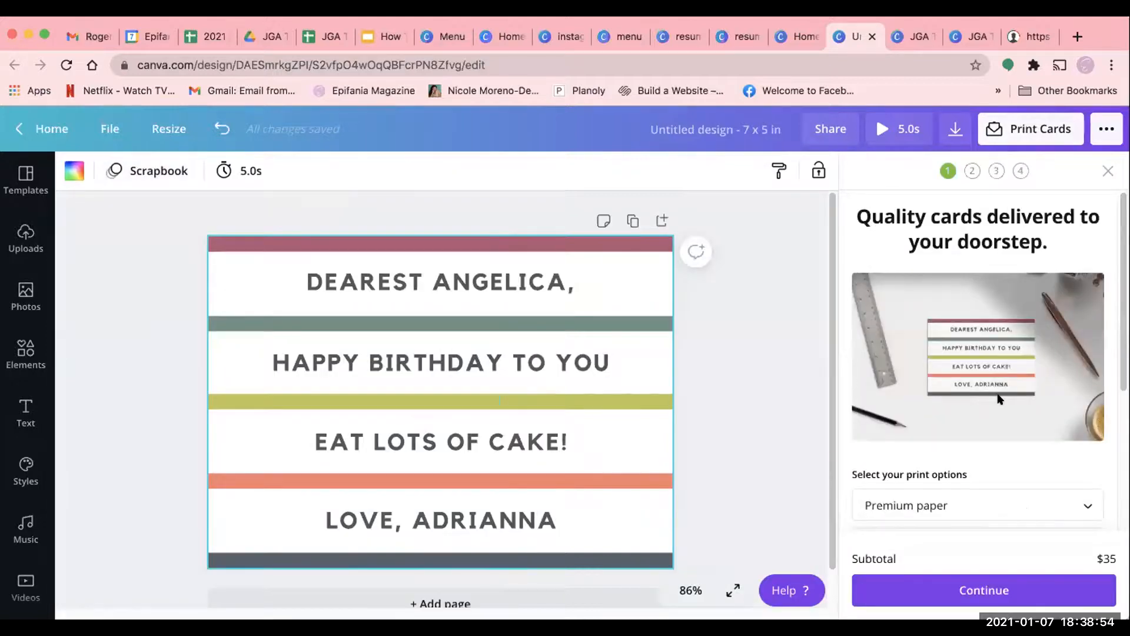
pyautogui.scroll(-3, 1000, 399)
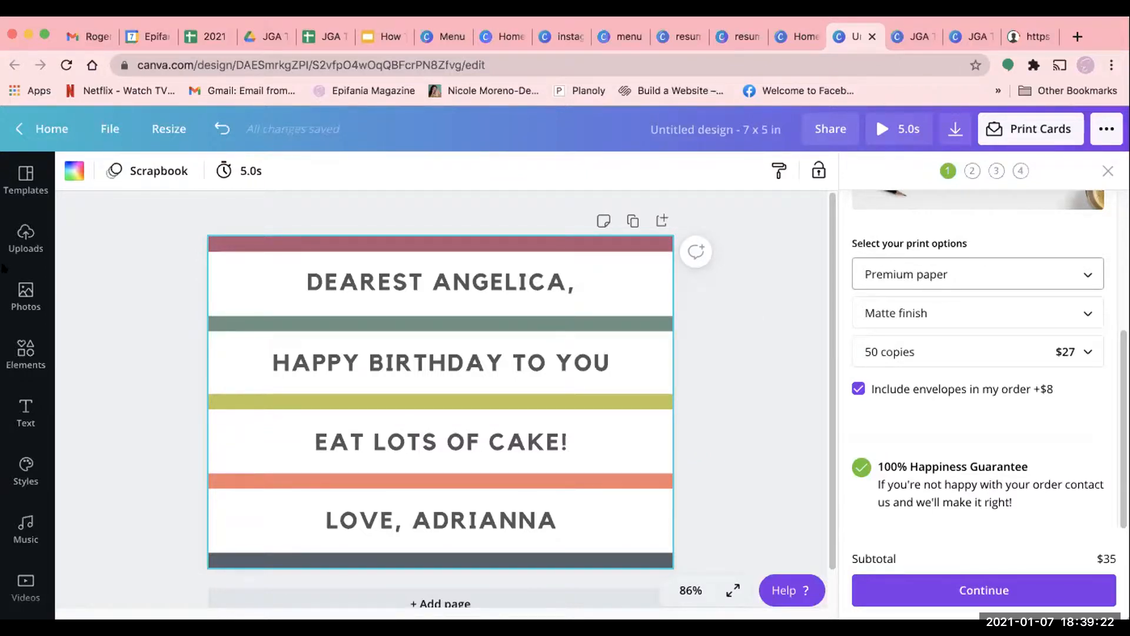
pyautogui.click(1029, 277)
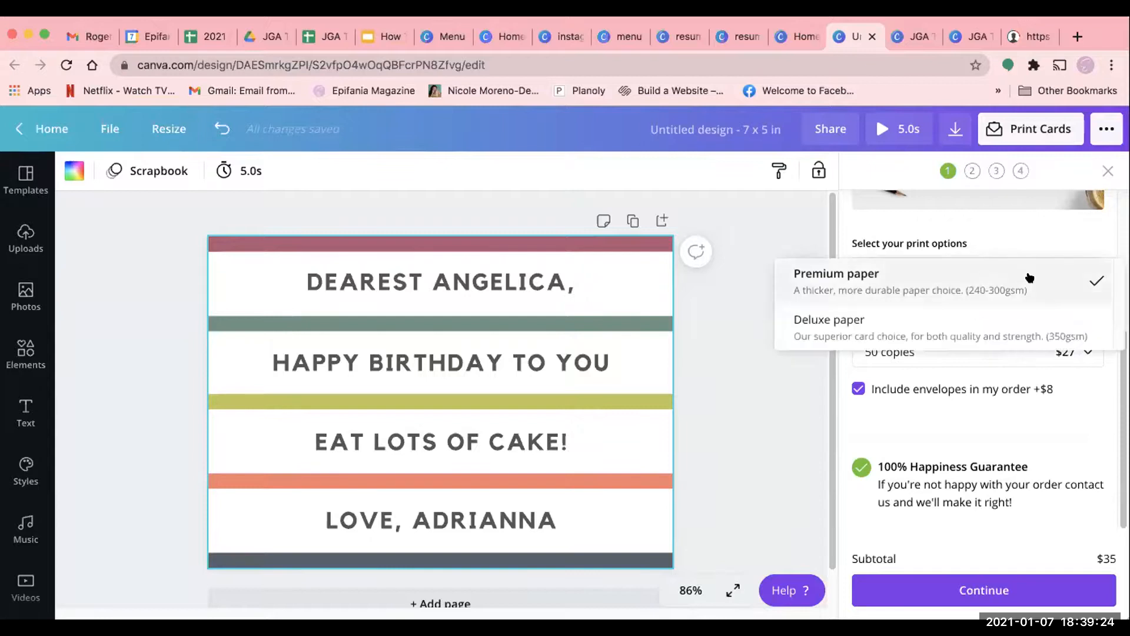
pyautogui.click(1028, 277)
pyautogui.click(1011, 312)
pyautogui.click(1016, 351)
pyautogui.click(1017, 351)
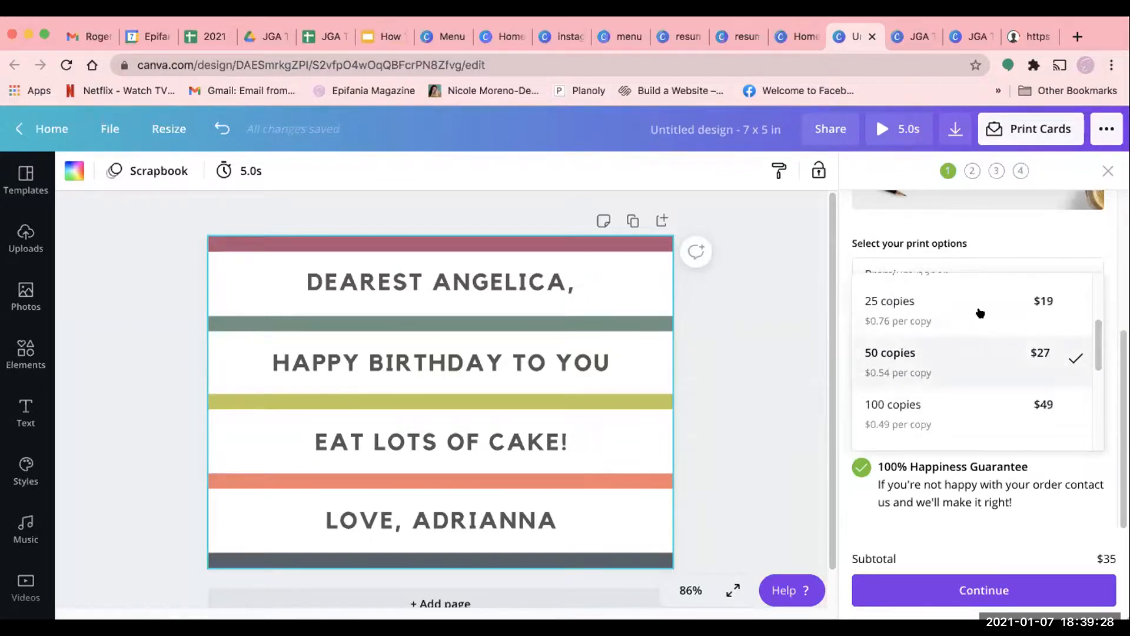
pyautogui.scroll(-3, 1007, 483)
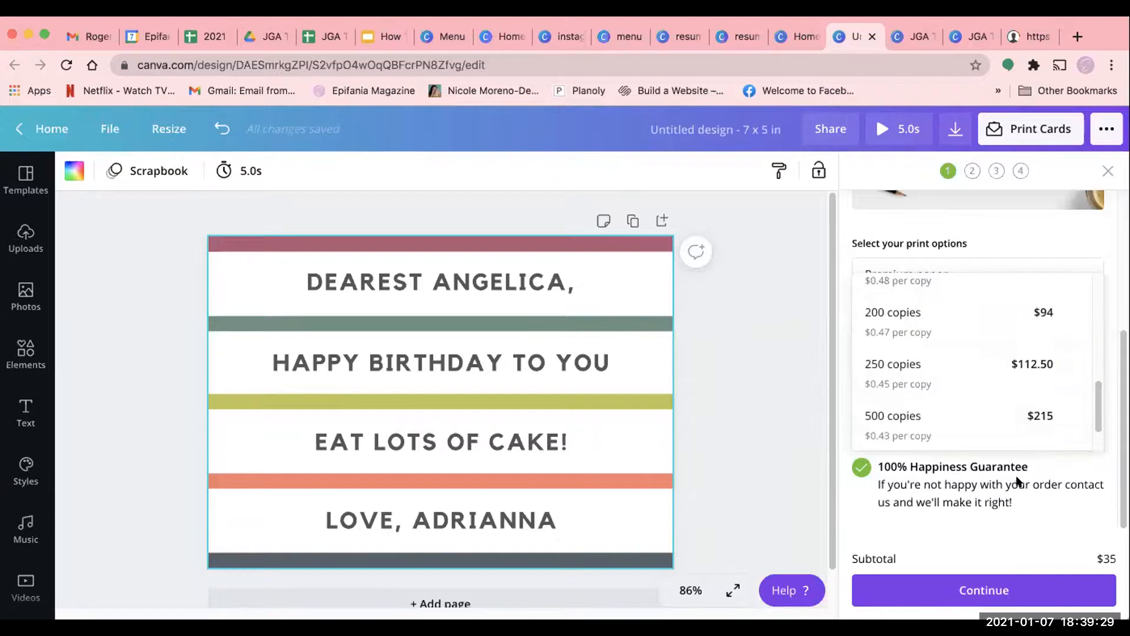
pyautogui.click(1053, 463)
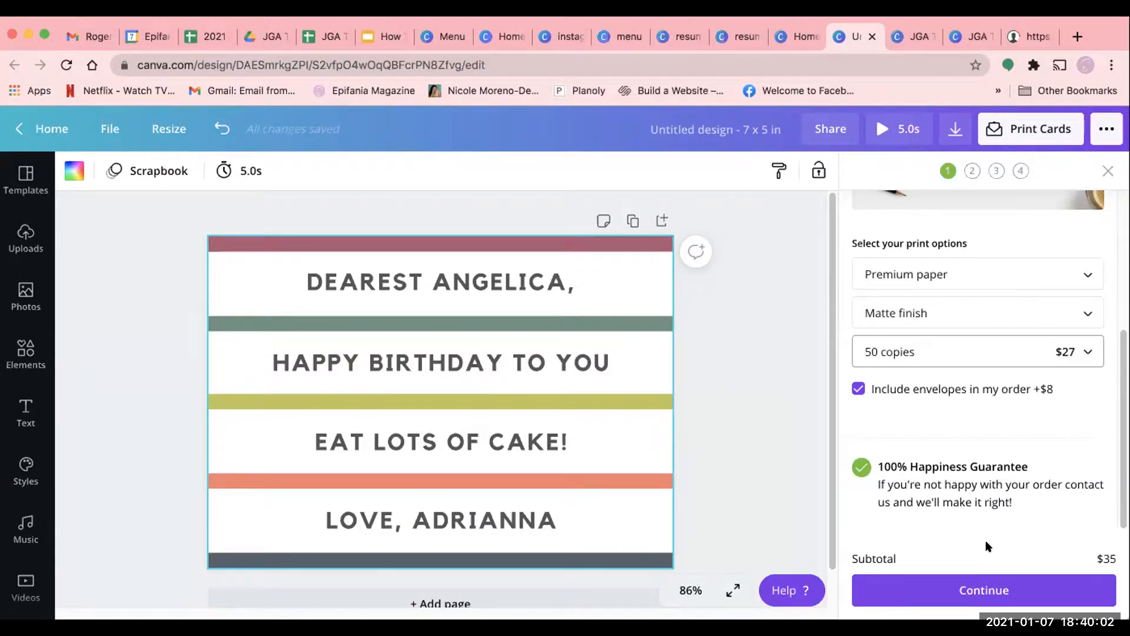
pyautogui.click(1108, 171)
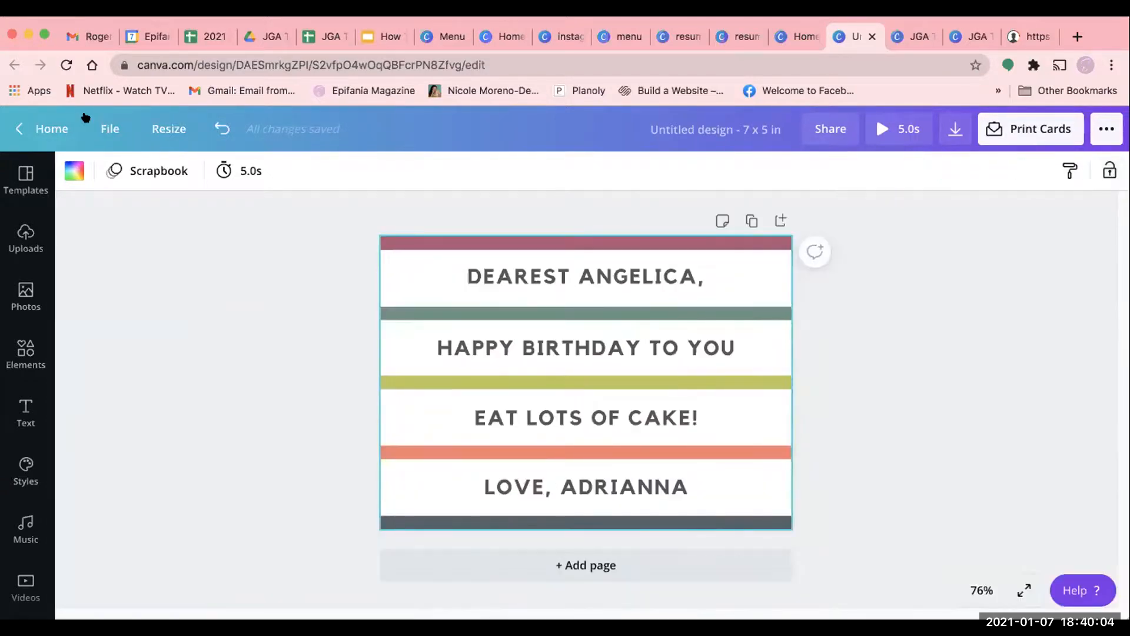
# - Return to the home page, search for "eventbrite", replace the search with "facebook" and choose the Facebook Event Cover design type
pyautogui.click(27, 128)
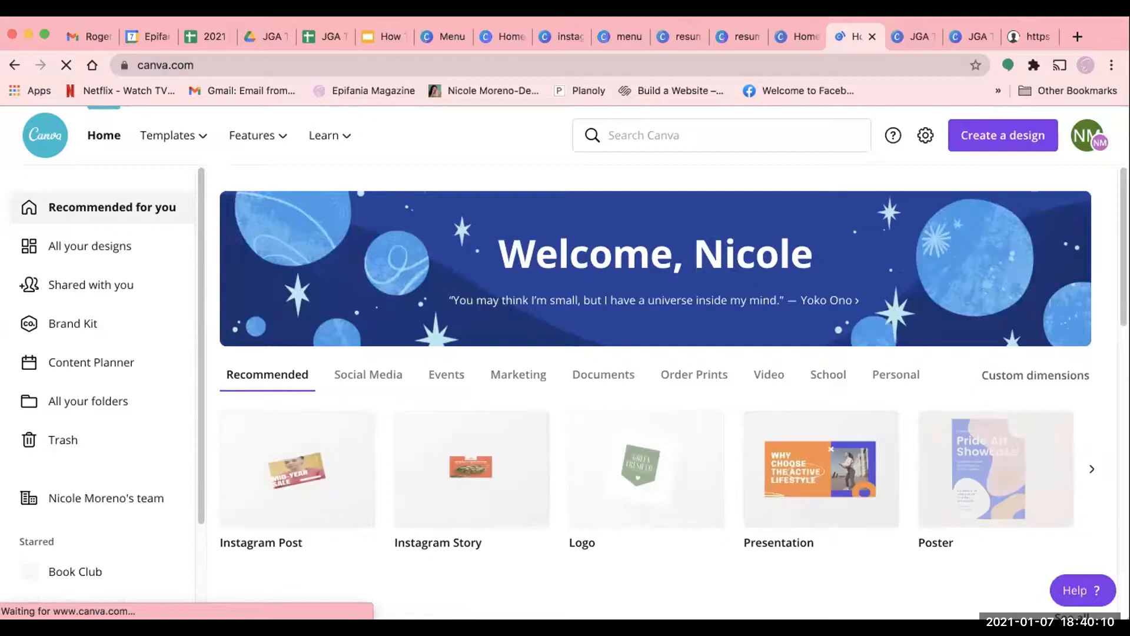
pyautogui.click(662, 133)
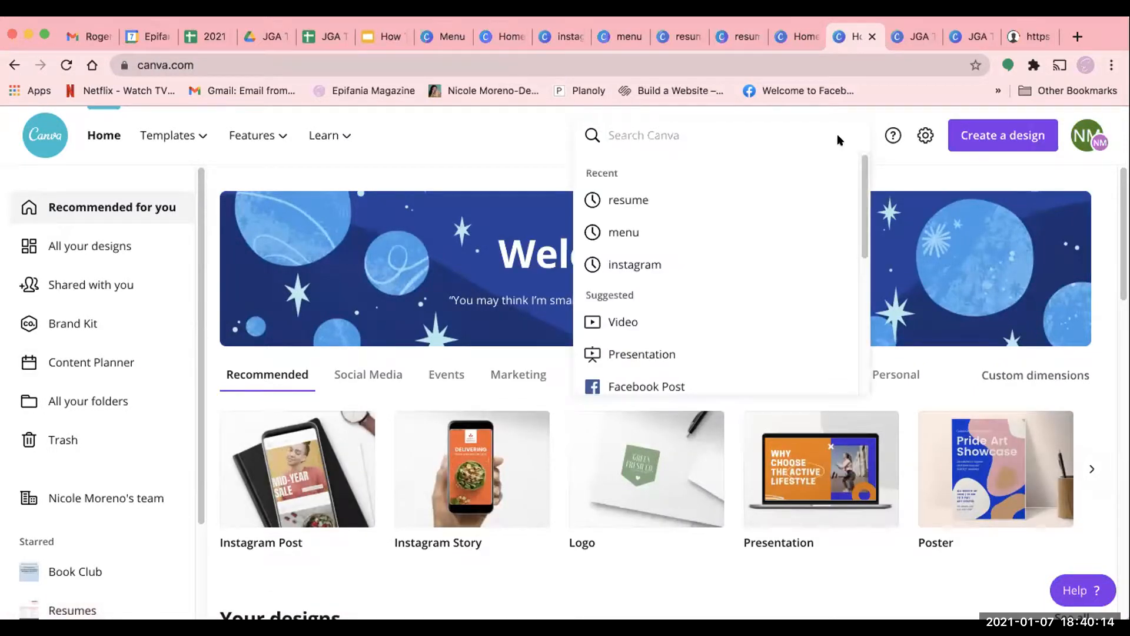
pyautogui.write('eventbrite')
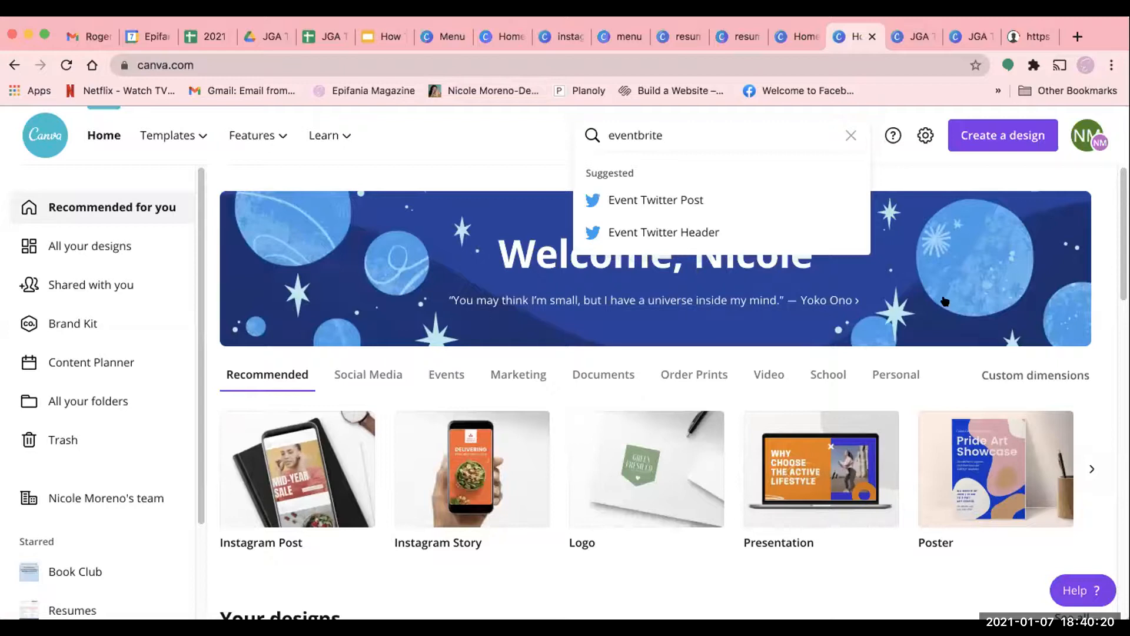
pyautogui.doubleClick(678, 133)
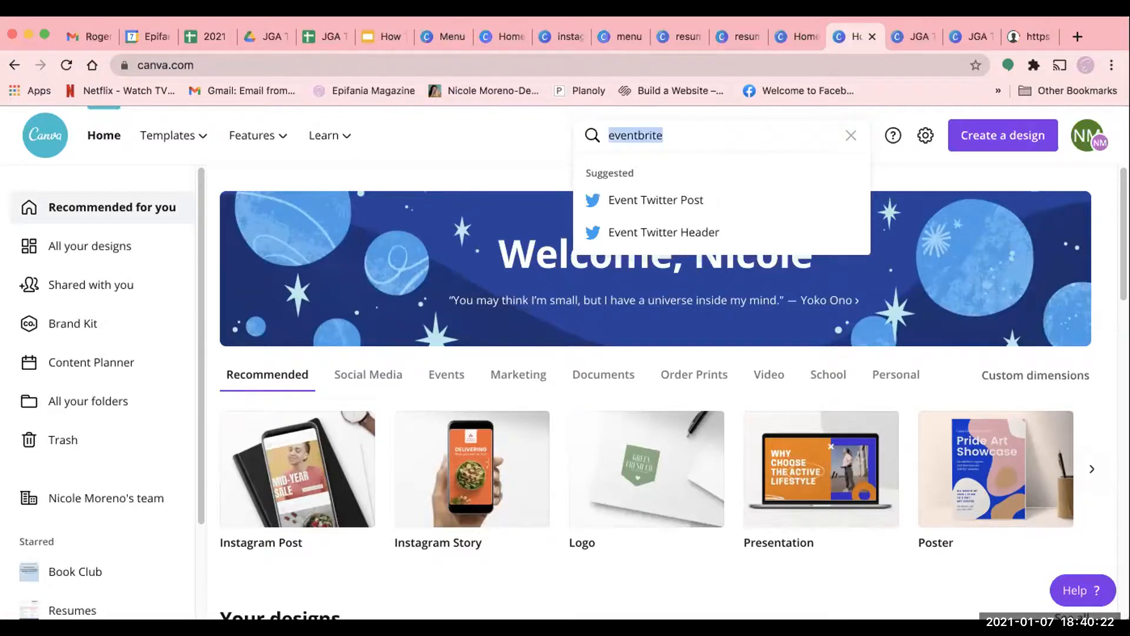
pyautogui.write('facebook')
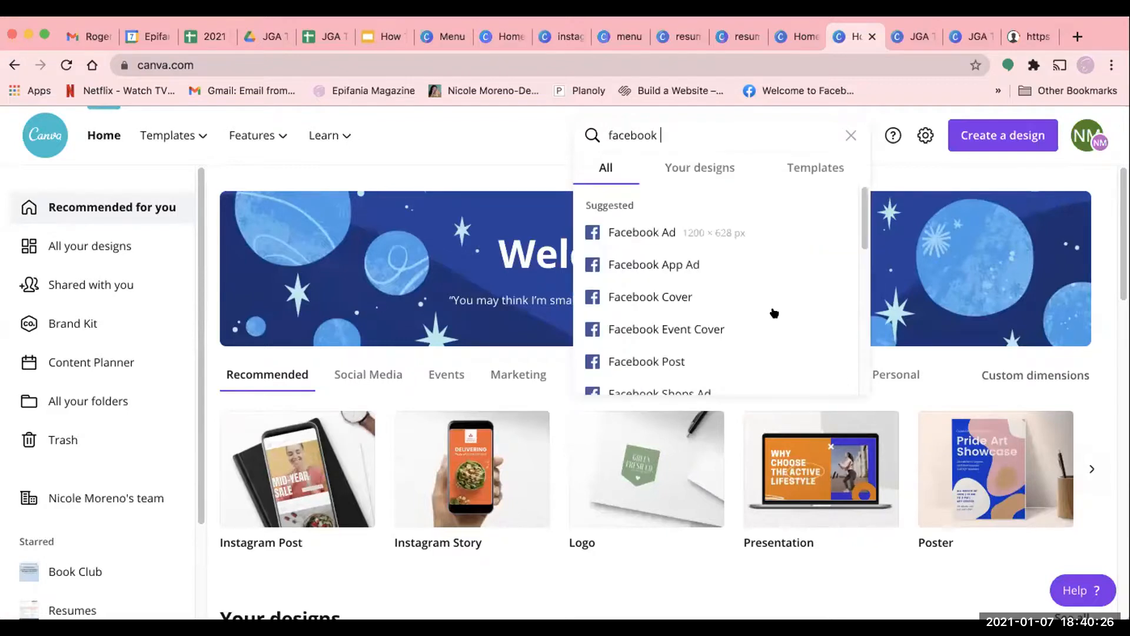
pyautogui.click(714, 326)
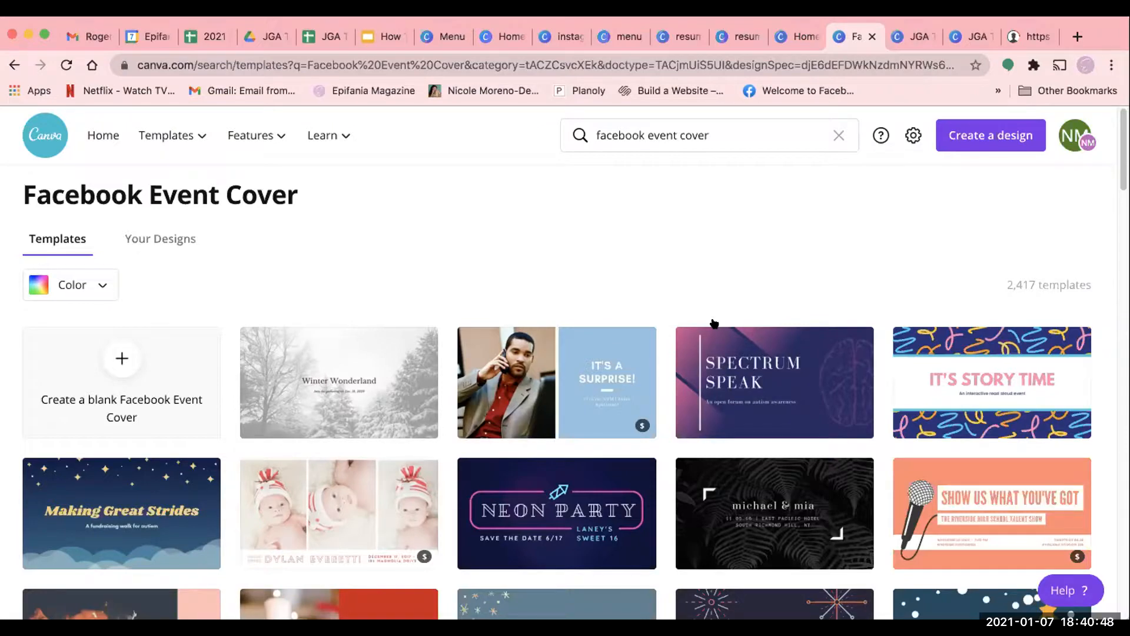
# - Browse the Facebook Event Cover templates and open the snowy "Winter Wonderland" one for editing
pyautogui.scroll(-1, 803, 480)
pyautogui.scroll(-2, 450, 377)
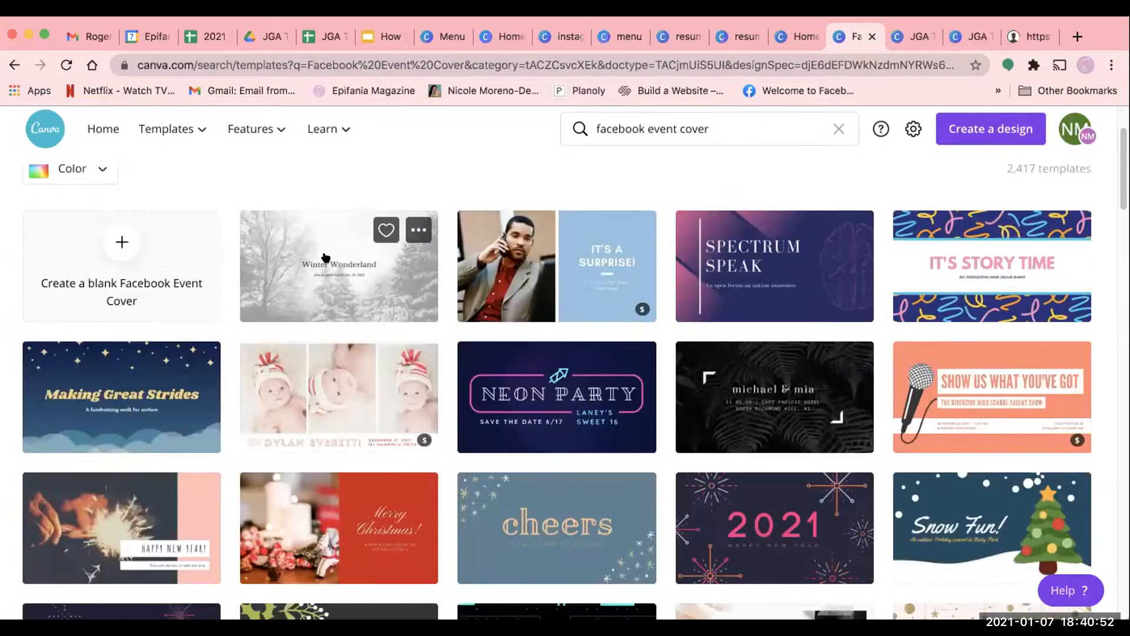
pyautogui.click(326, 250)
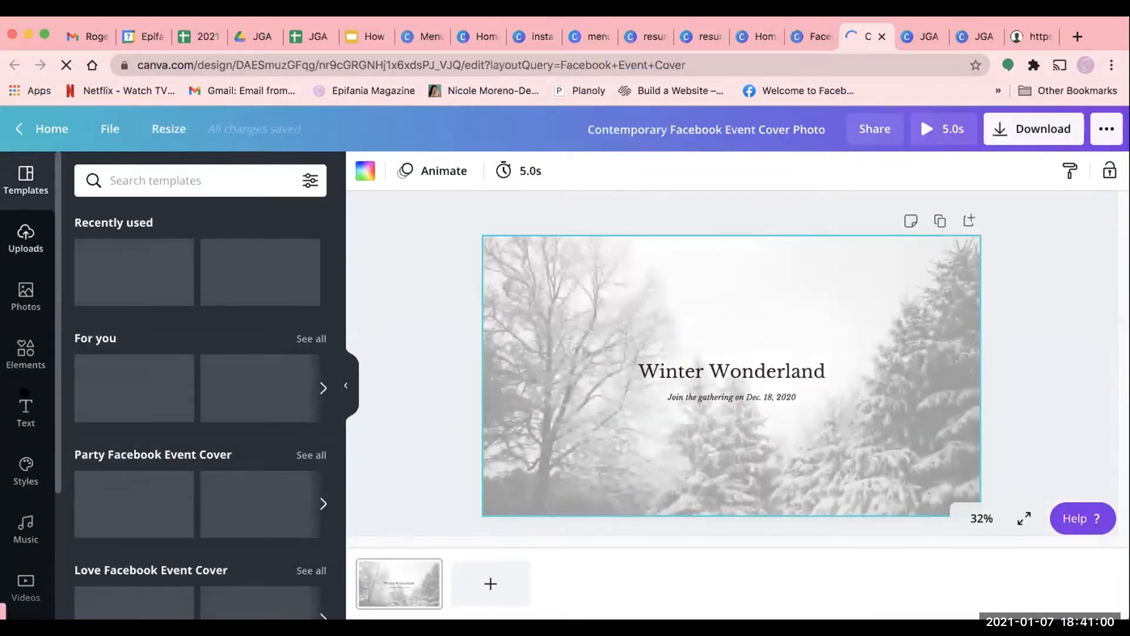
# - Replace the event cover's snowy background with the stock photo of white reindeer and tree ornaments on pink
pyautogui.click(18, 310)
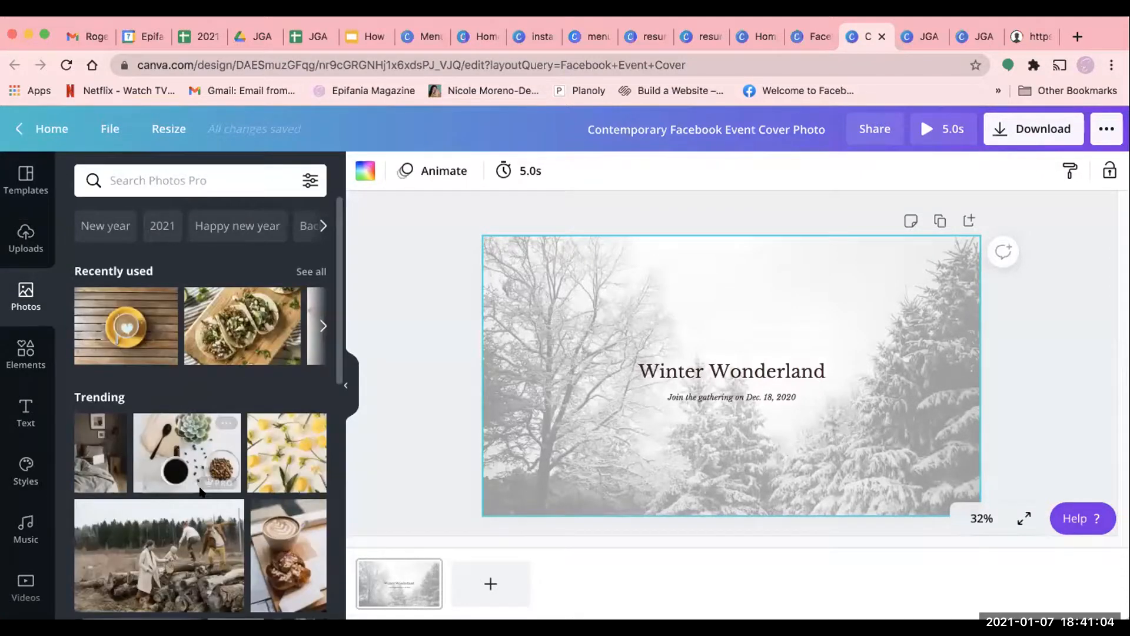
pyautogui.scroll(-2, 228, 503)
pyautogui.scroll(-5, 230, 503)
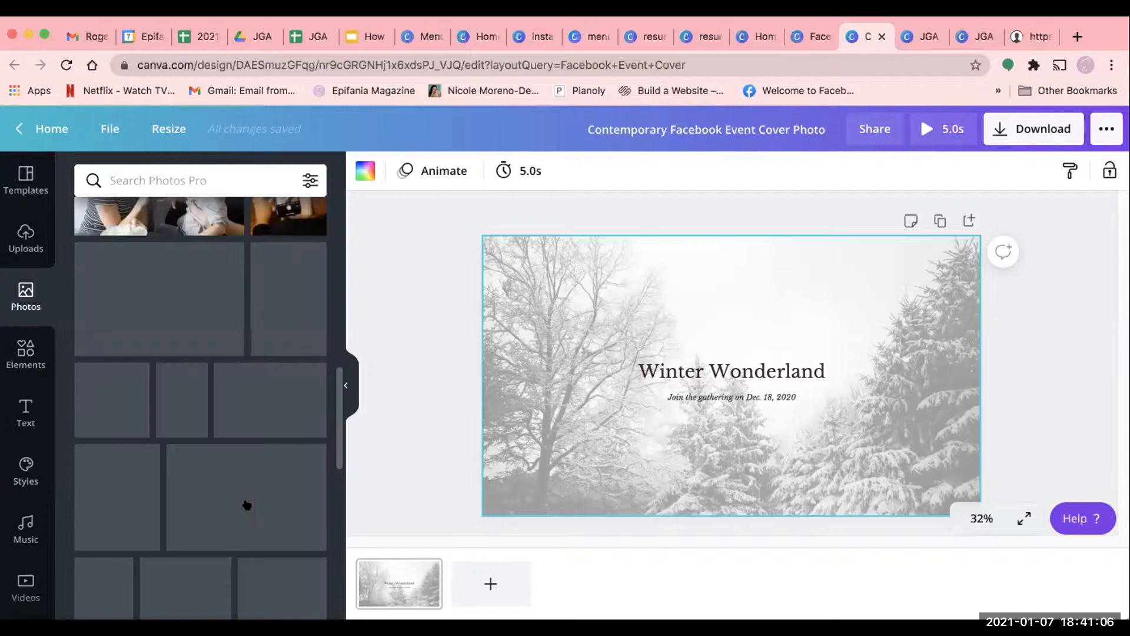
pyautogui.scroll(-2, 248, 505)
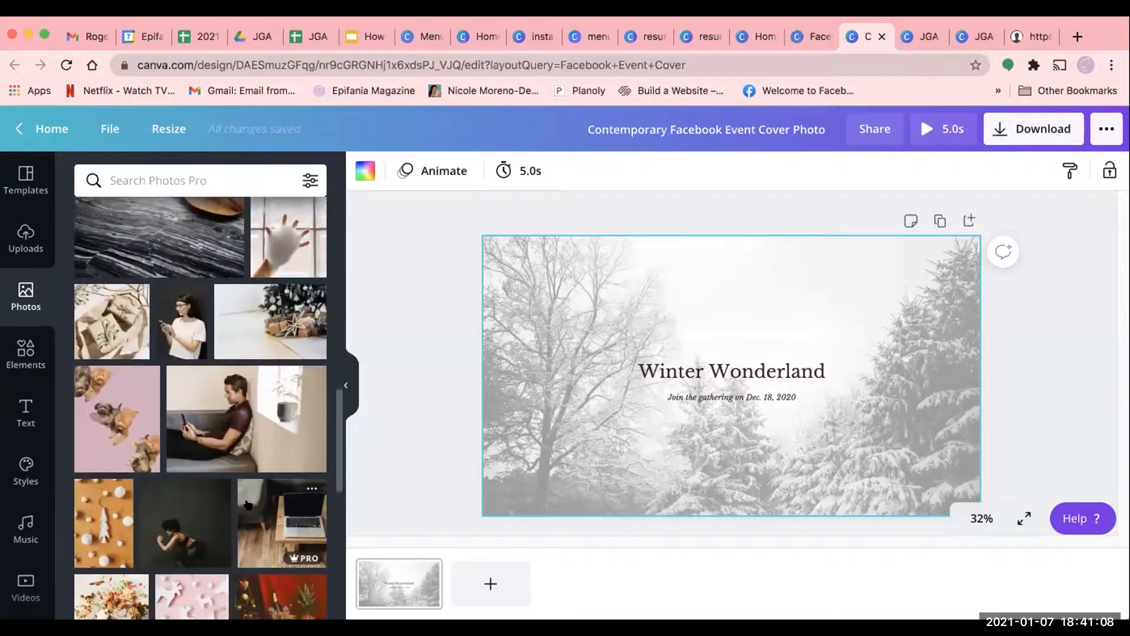
pyautogui.scroll(-3, 235, 408)
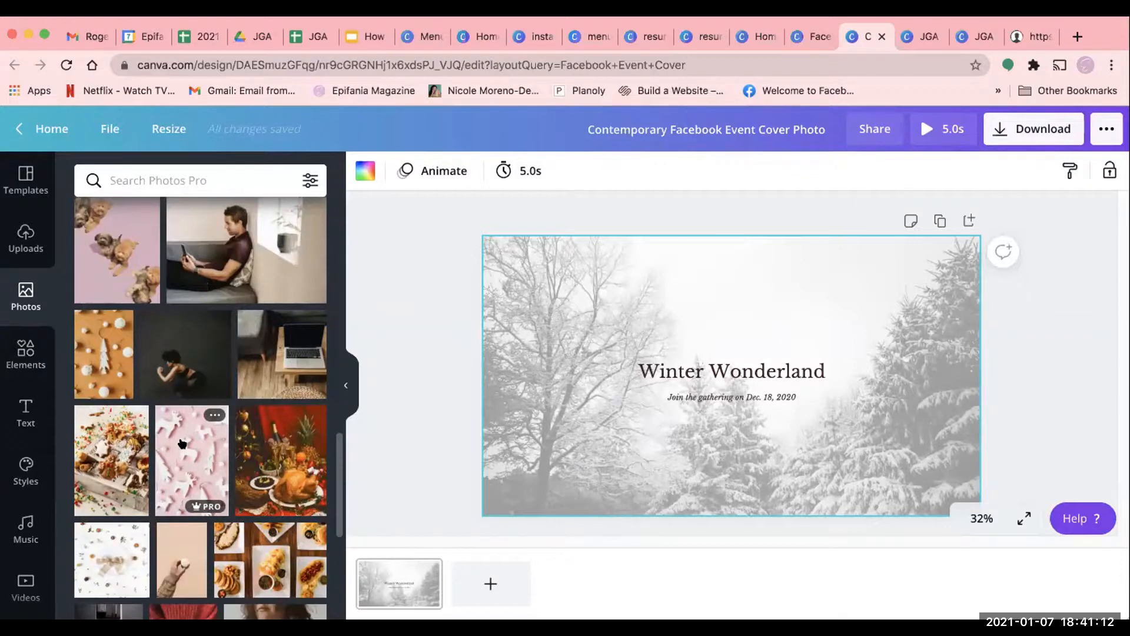
pyautogui.moveTo(548, 272); pyautogui.dragTo(500, 266)
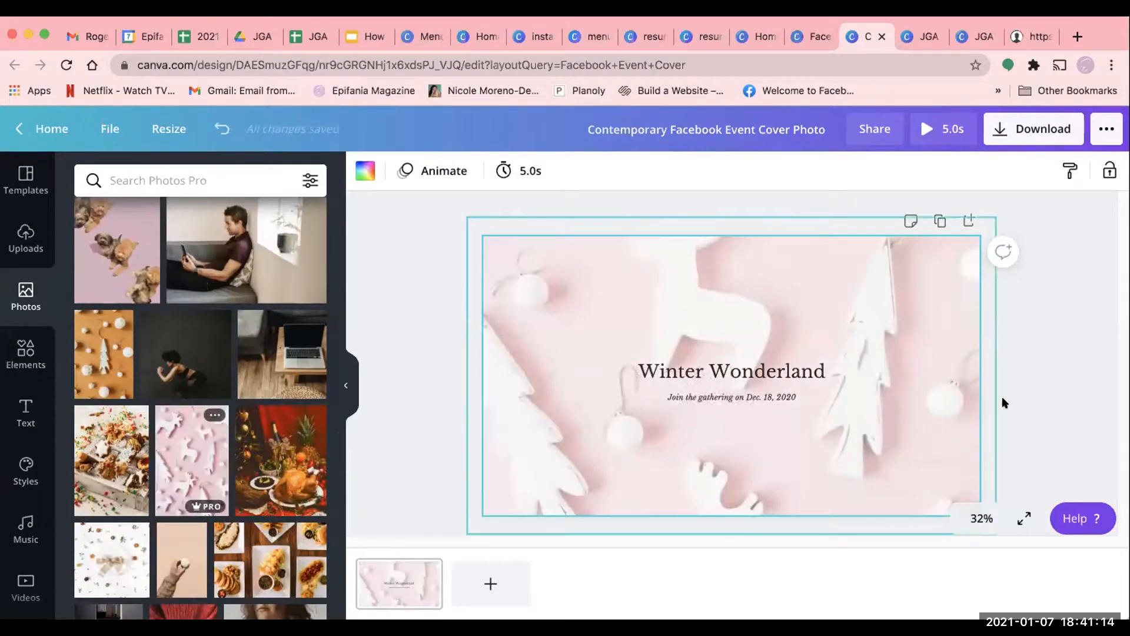
pyautogui.click(1056, 399)
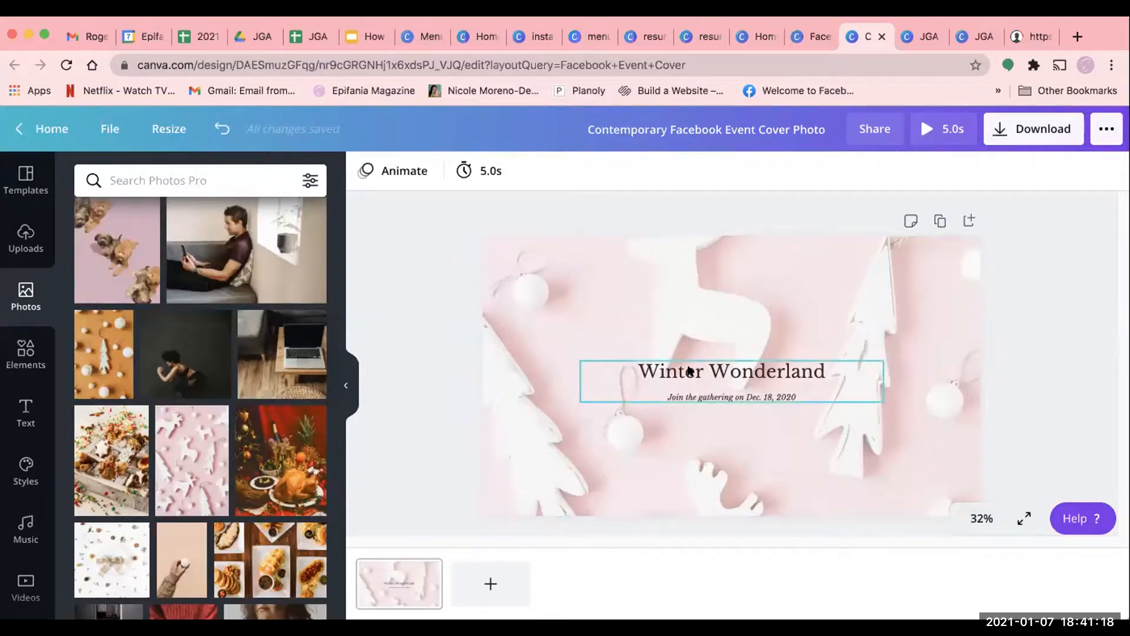
# - Try filters such as Nordic, Summer and Afterglow on the pink background photo and apply Rosie
pyautogui.click(651, 270)
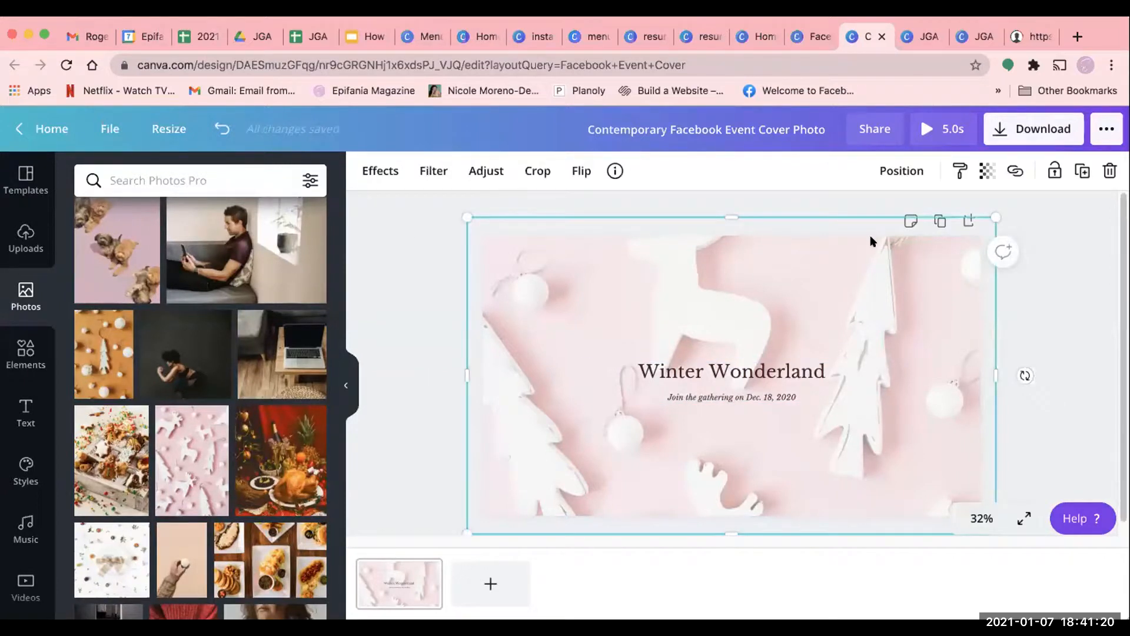
pyautogui.click(429, 173)
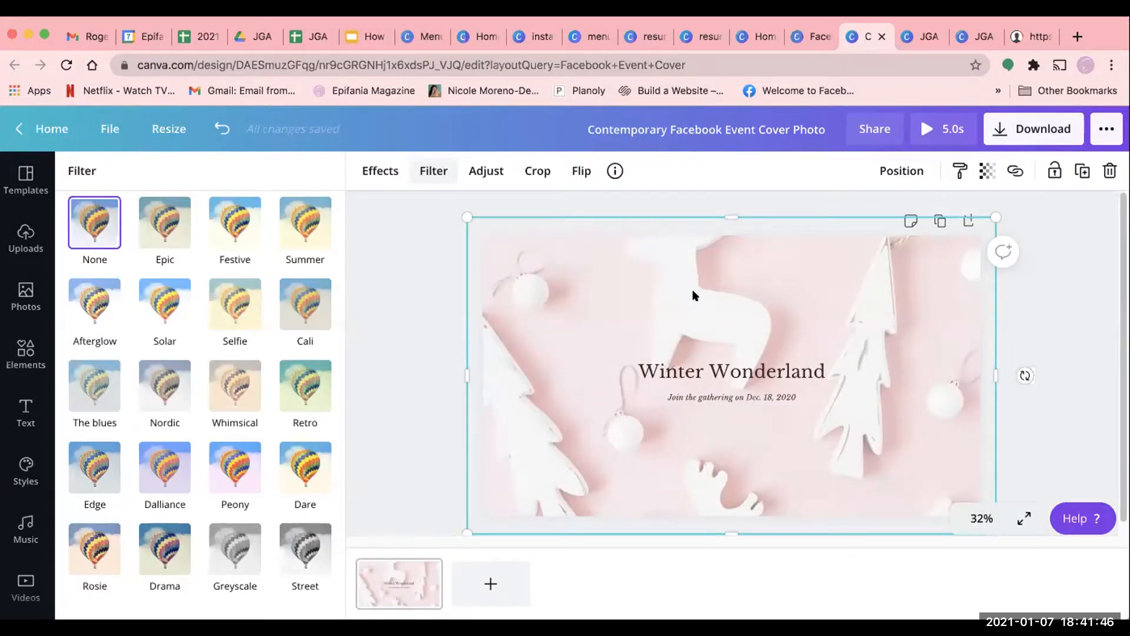
pyautogui.click(164, 305)
pyautogui.click(158, 433)
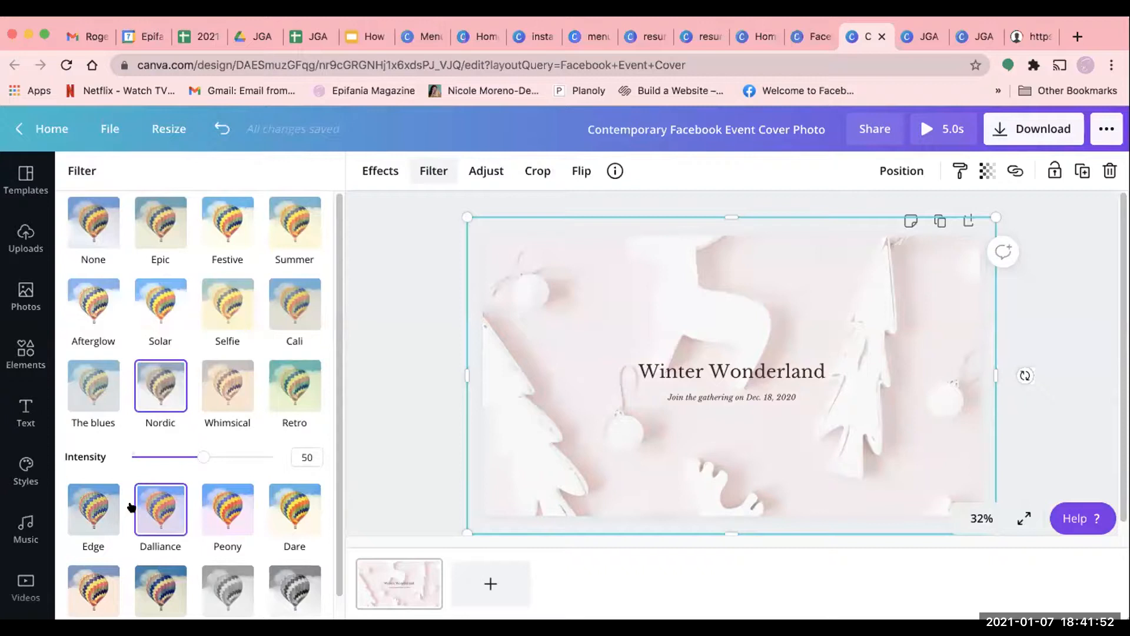
pyautogui.scroll(-1, 148, 504)
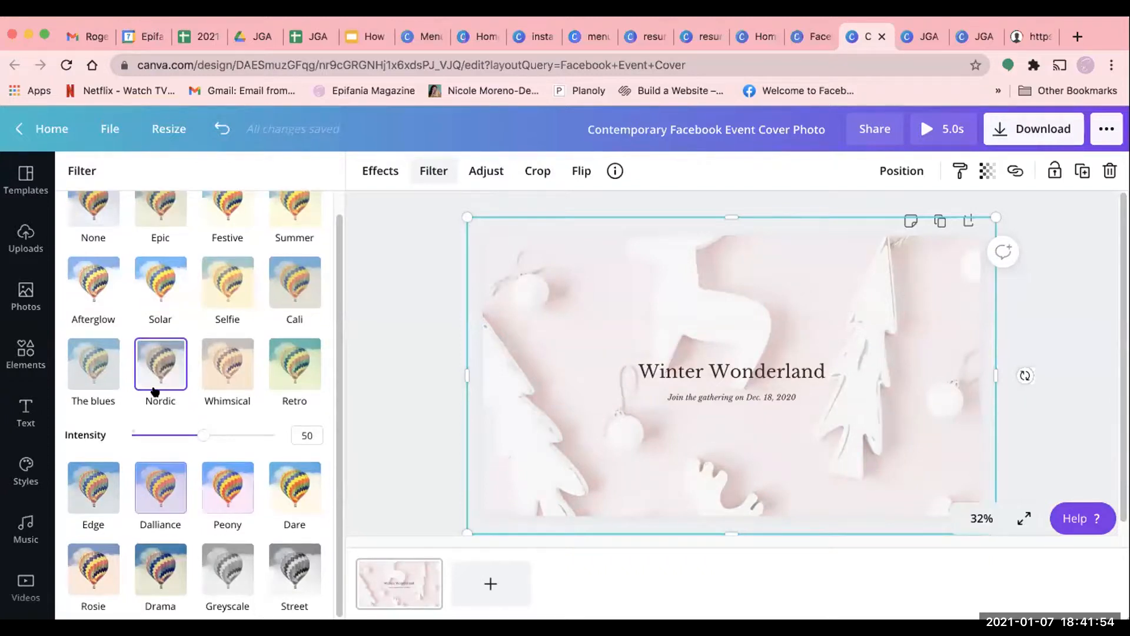
pyautogui.scroll(1, 190, 327)
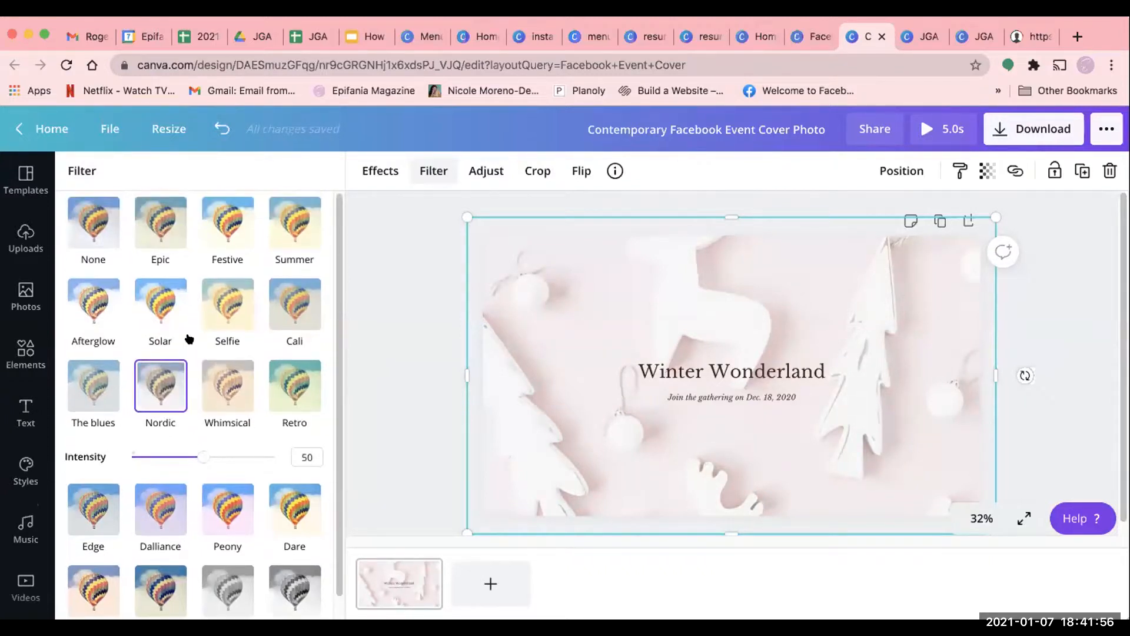
pyautogui.click(291, 223)
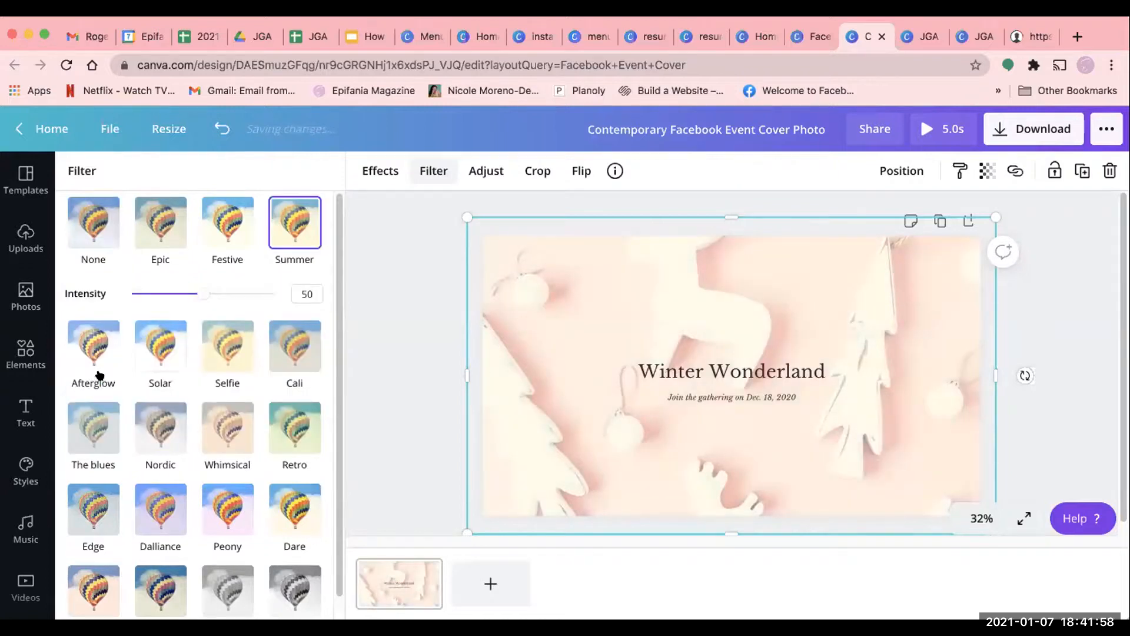
pyautogui.click(93, 354)
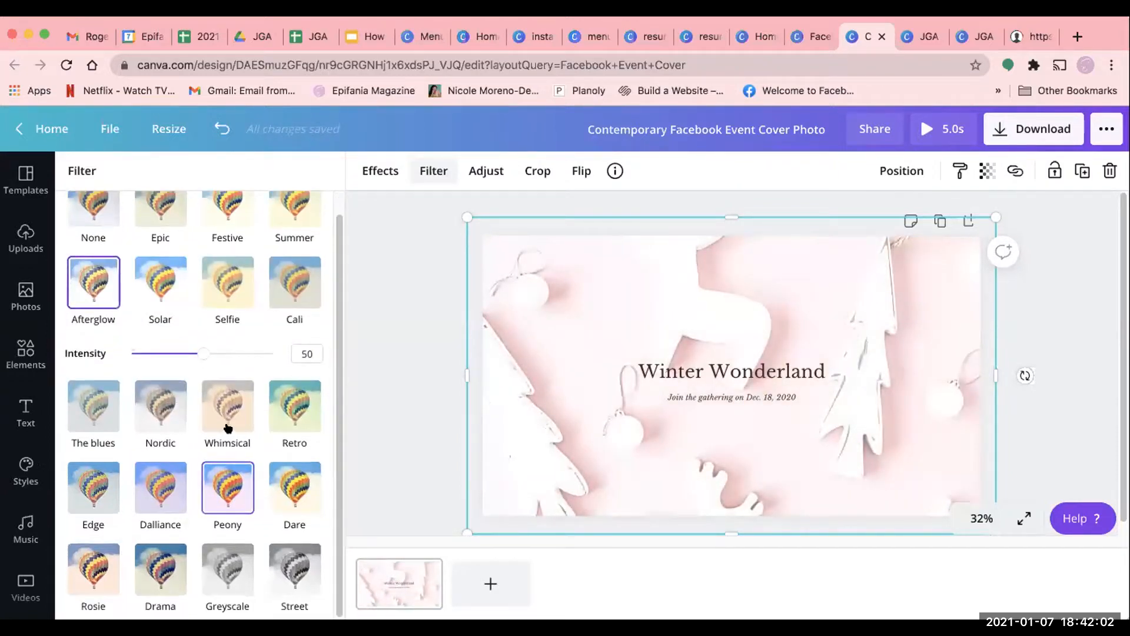
pyautogui.click(229, 429)
pyautogui.click(112, 586)
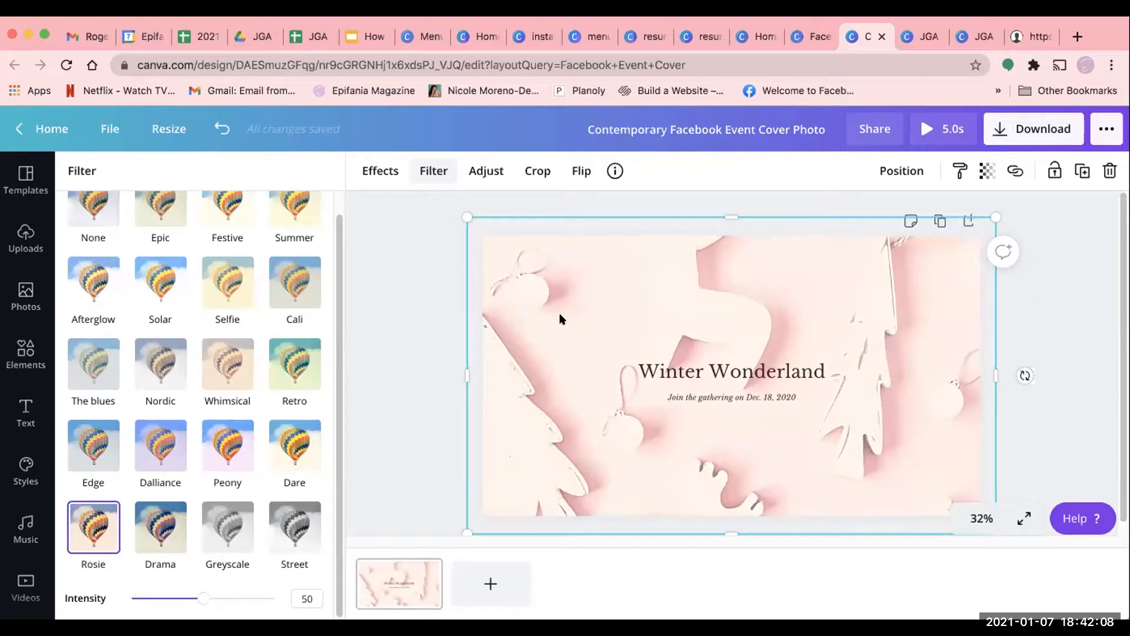
# - Check the background photo's adjustment settings, browse the effects and preview the Liquify Shake effect with its distortion settings
pyautogui.click(486, 171)
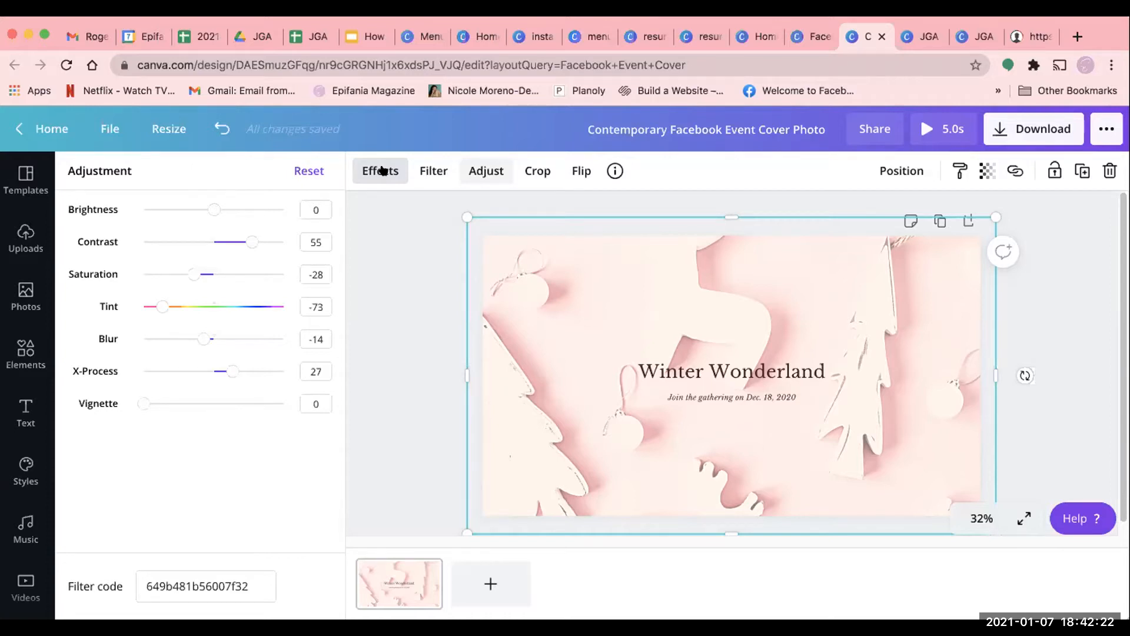
pyautogui.click(383, 170)
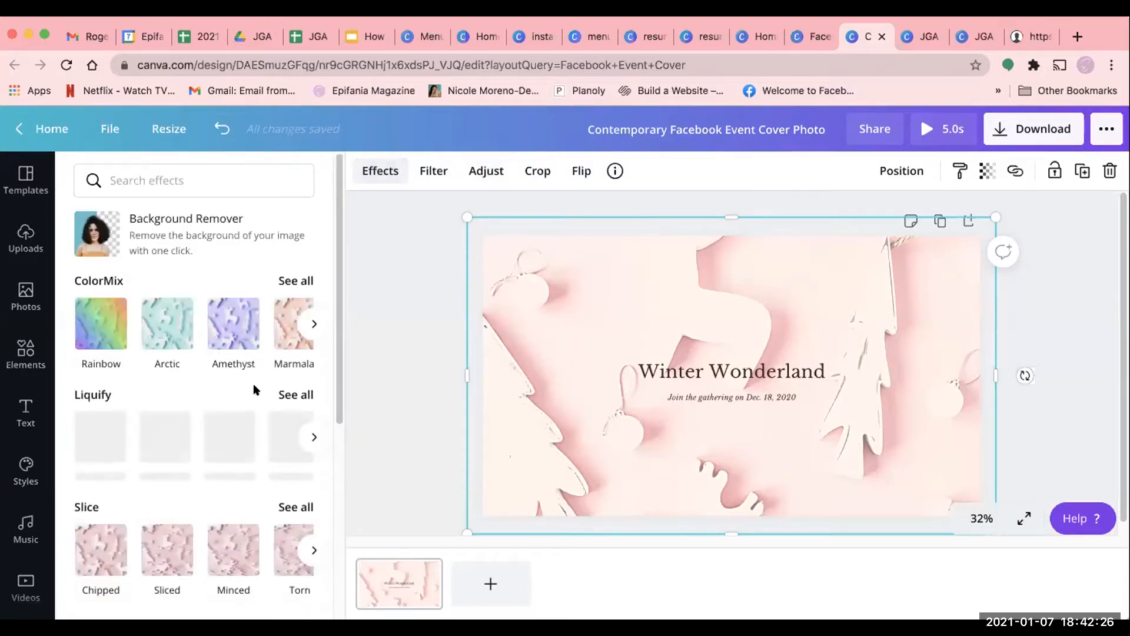
pyautogui.scroll(-2, 254, 383)
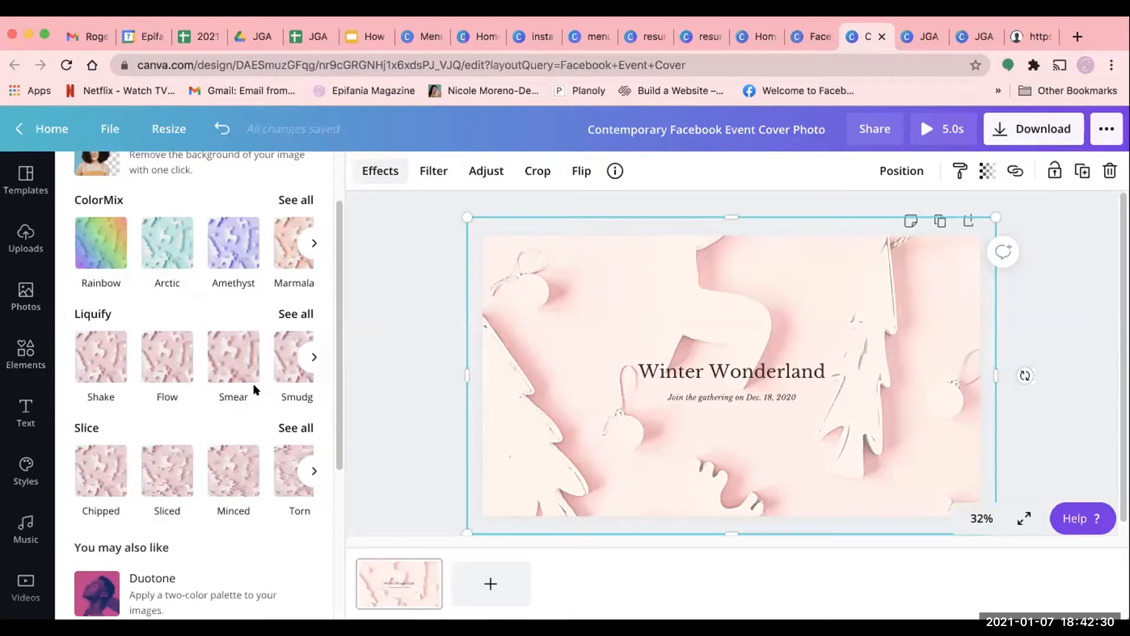
pyautogui.scroll(-3, 253, 383)
pyautogui.scroll(3, 253, 383)
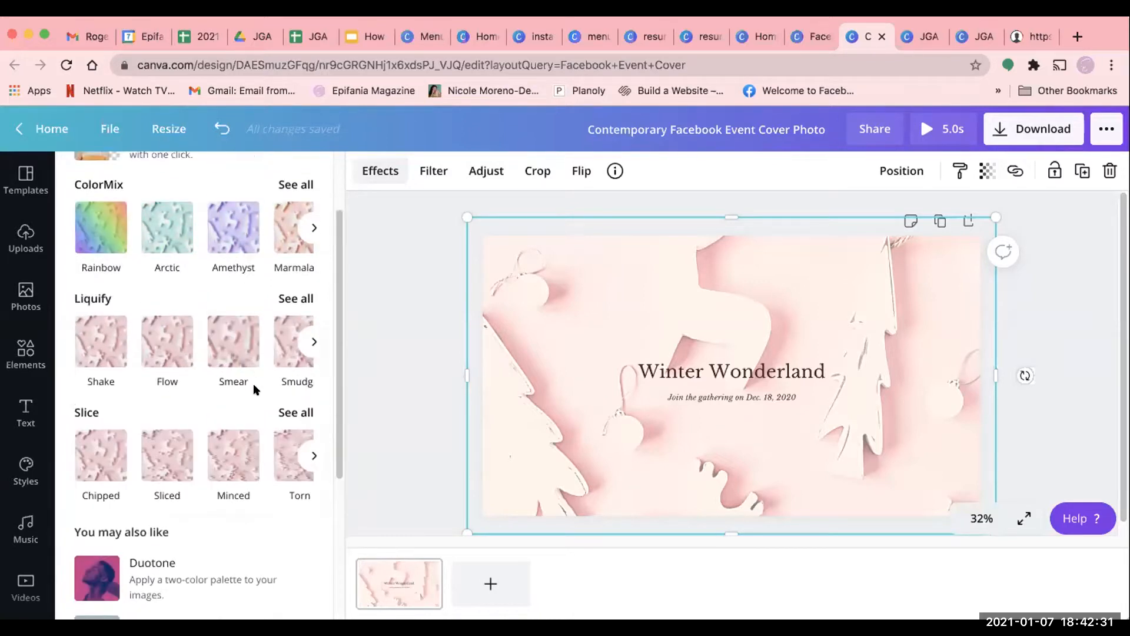
pyautogui.click(102, 350)
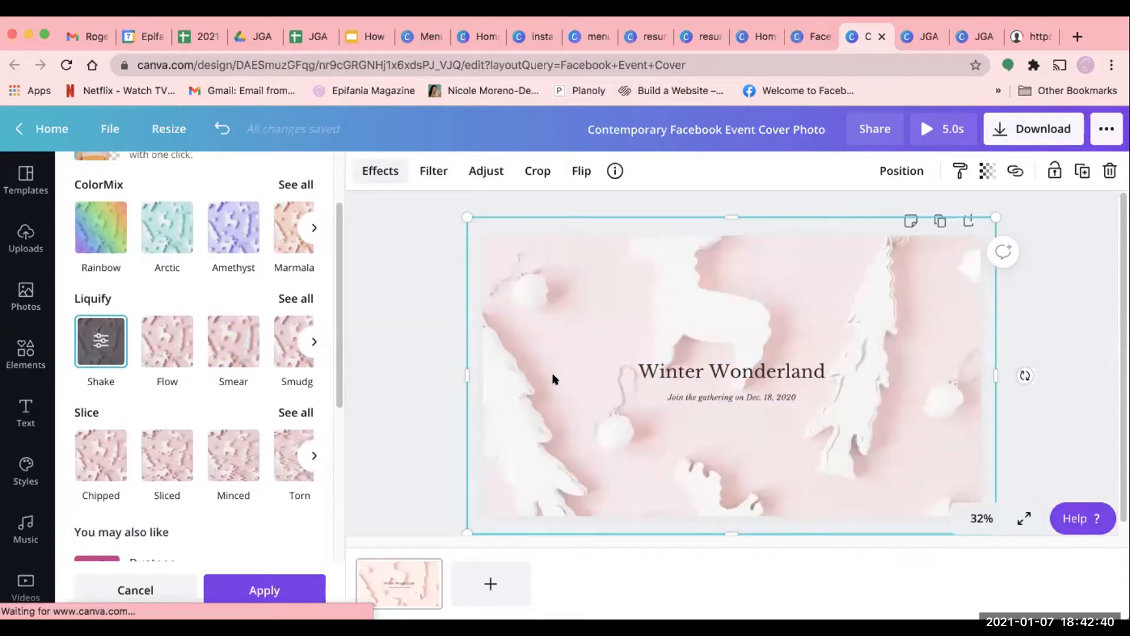
pyautogui.click(101, 342)
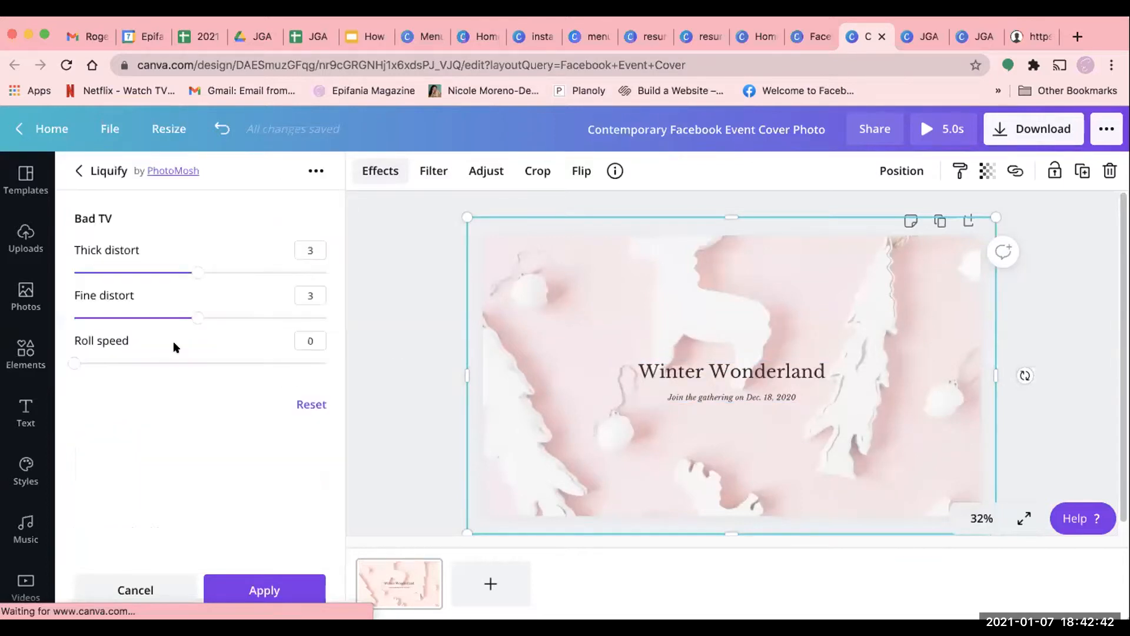
pyautogui.click(77, 171)
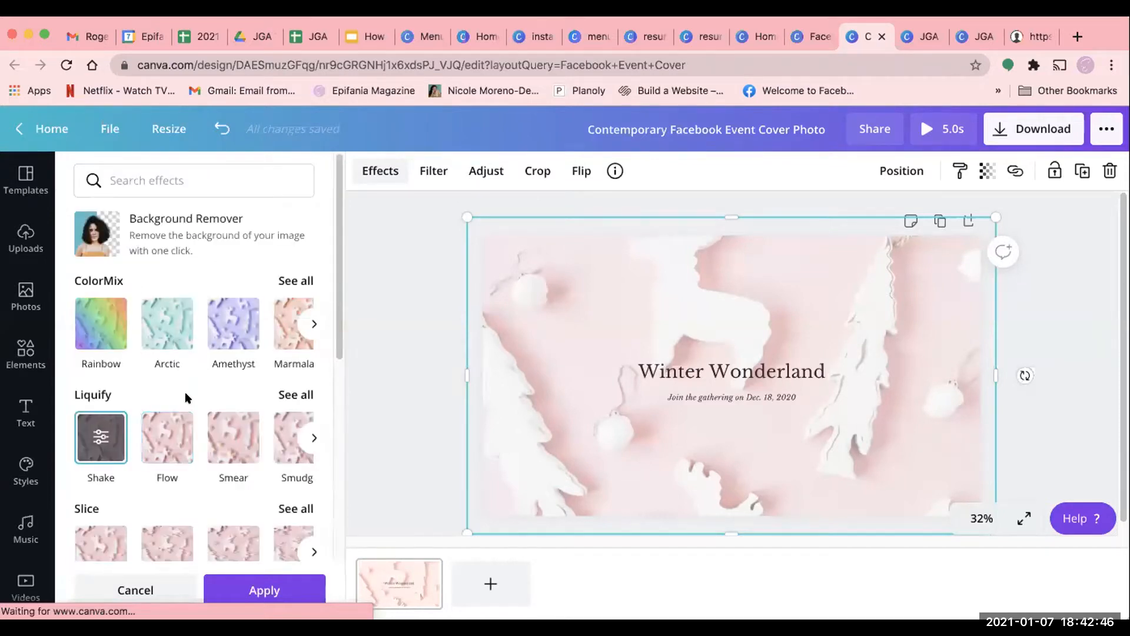